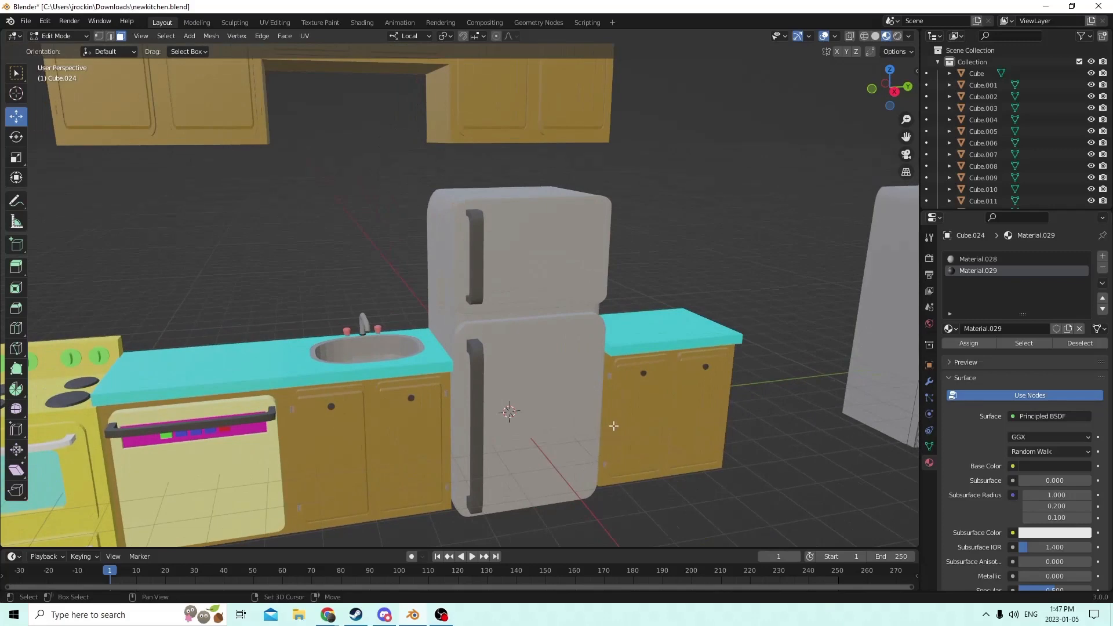
- Move the fridge body and both its doors about 0.081 m along Y, out of the gap between the lower cabinets
{"action": "middle_click_drag", "start_coordinate": [542, 438], "coordinate": [546, 415]}
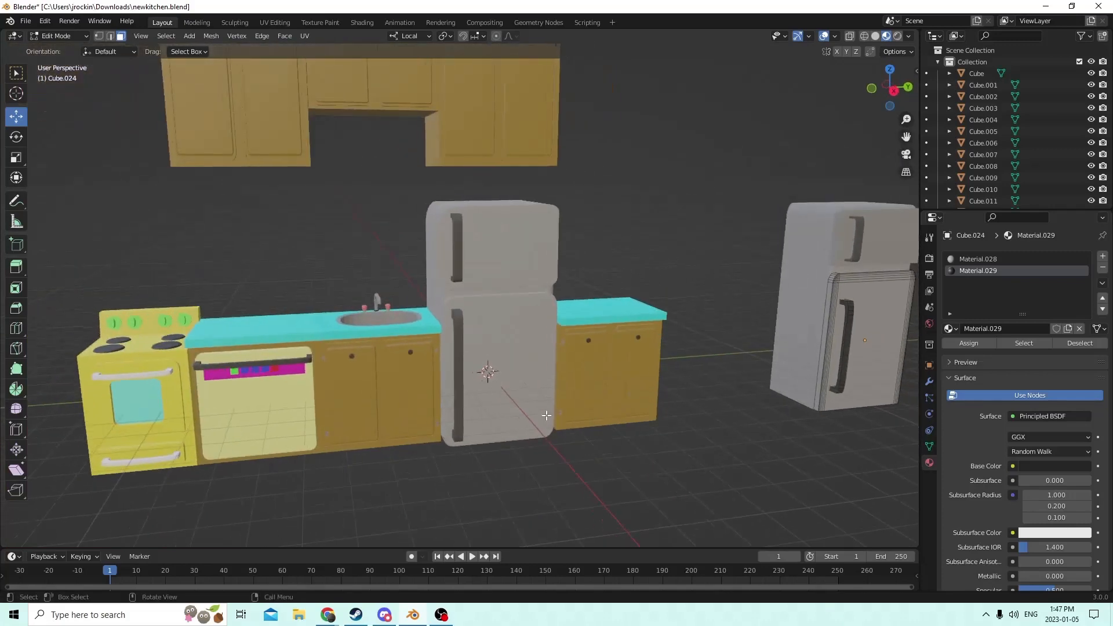
{"action": "scroll", "coordinate": [510, 371], "scroll_direction": "up", "scroll_amount": 4}
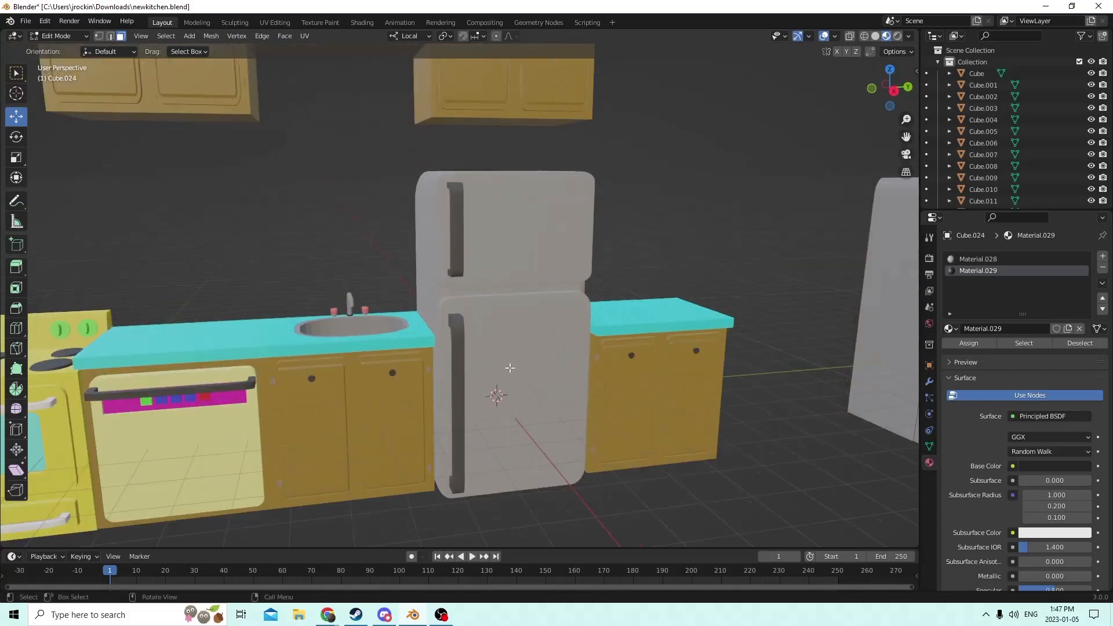
{"action": "key", "text": "Tab"}
{"action": "left_click", "coordinate": [502, 384]}
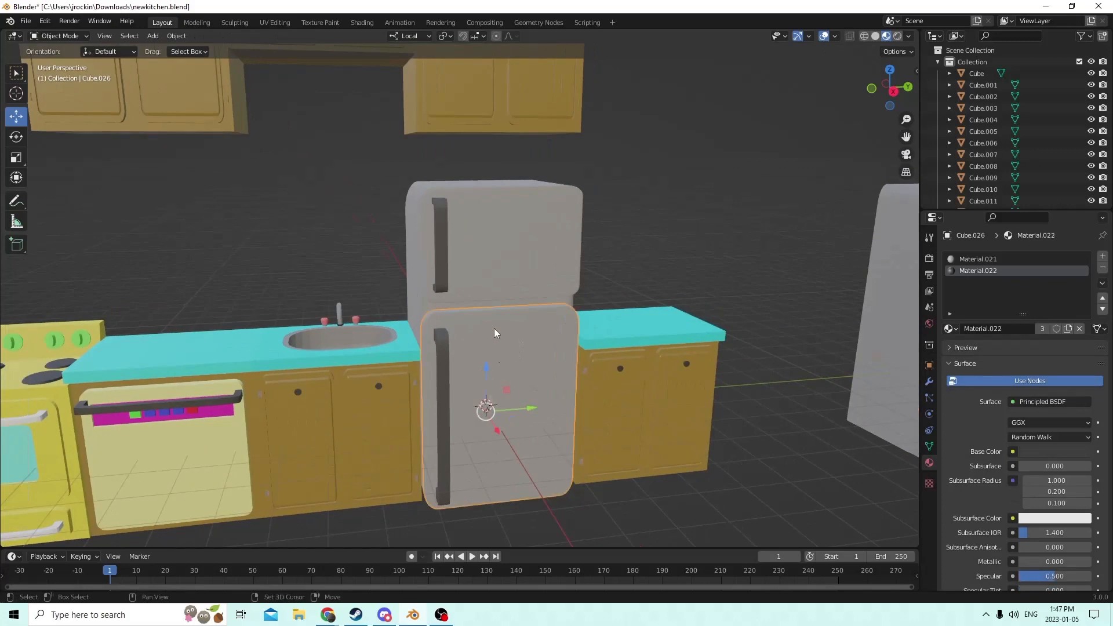
{"action": "left_click", "coordinate": [493, 247], "text": "shift"}
{"action": "middle_click_drag", "start_coordinate": [406, 250], "coordinate": [450, 273], "text": "shift"}
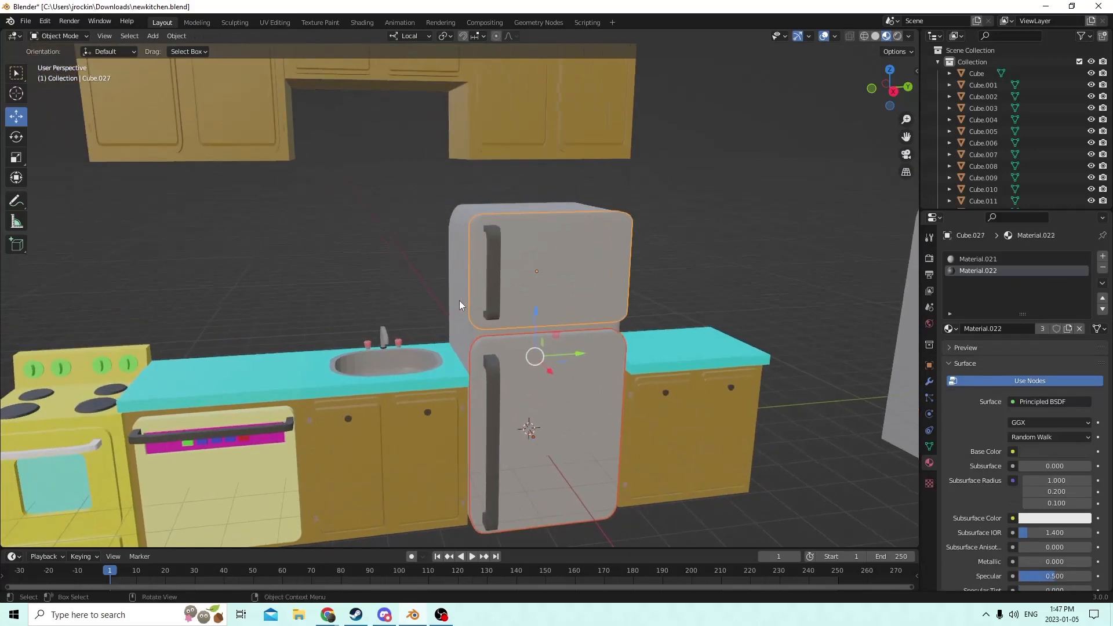
{"action": "left_click", "coordinate": [460, 301], "text": "shift"}
{"action": "scroll", "coordinate": [450, 307], "scroll_direction": "down", "scroll_amount": 3}
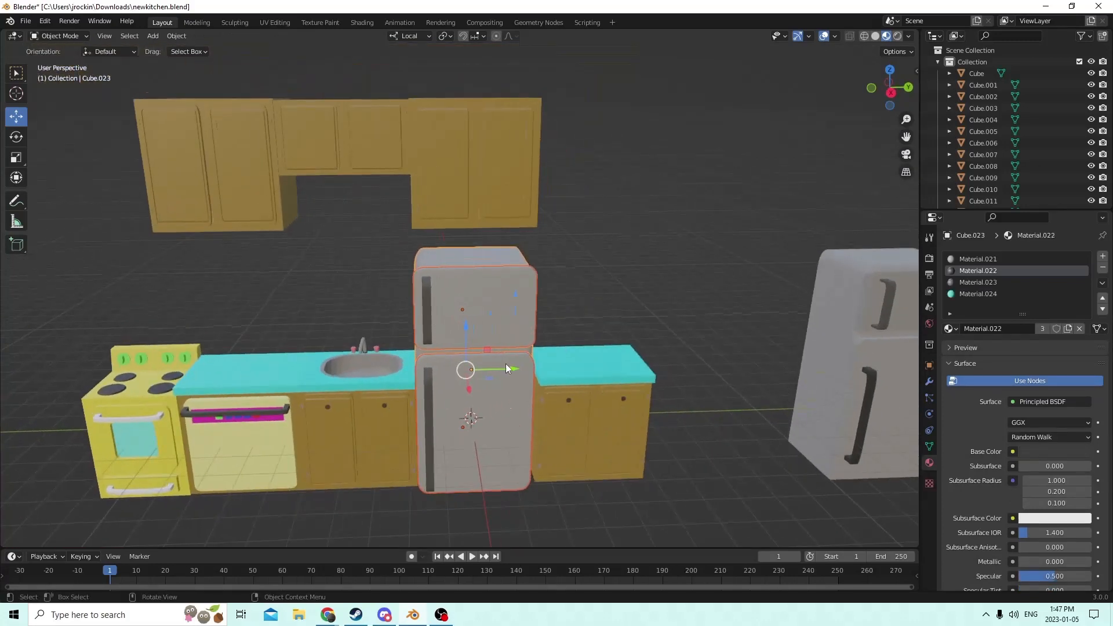
{"action": "left_click_drag", "start_coordinate": [505, 364], "coordinate": [655, 371]}
{"action": "middle_click_drag", "start_coordinate": [656, 371], "coordinate": [575, 376]}
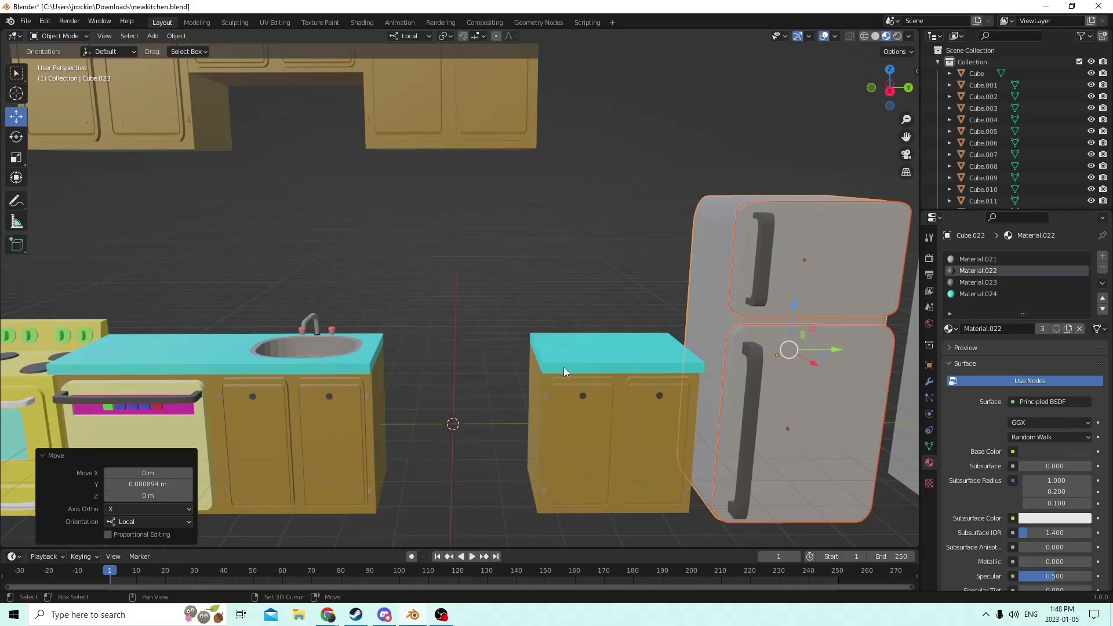
- Add a 0.02 m cube at the world origin, in the gap between the two lower cabinets
{"action": "key", "text": "shift+a"}
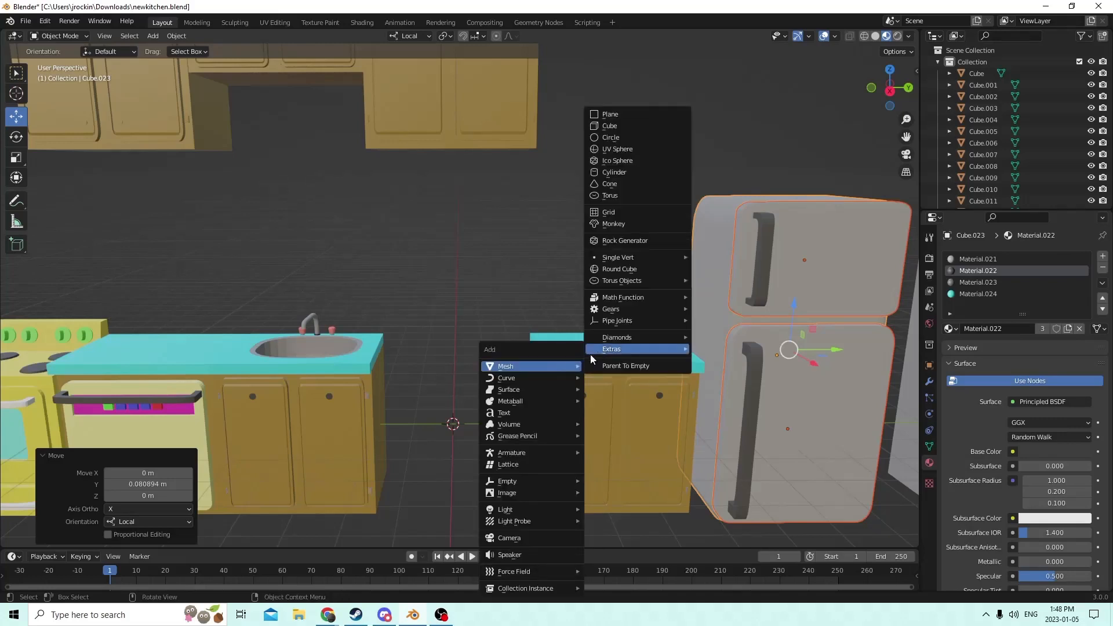
{"action": "key", "text": "Escape"}
{"action": "key", "text": "shift+a"}
{"action": "mouse_move", "coordinate": [482, 363]}
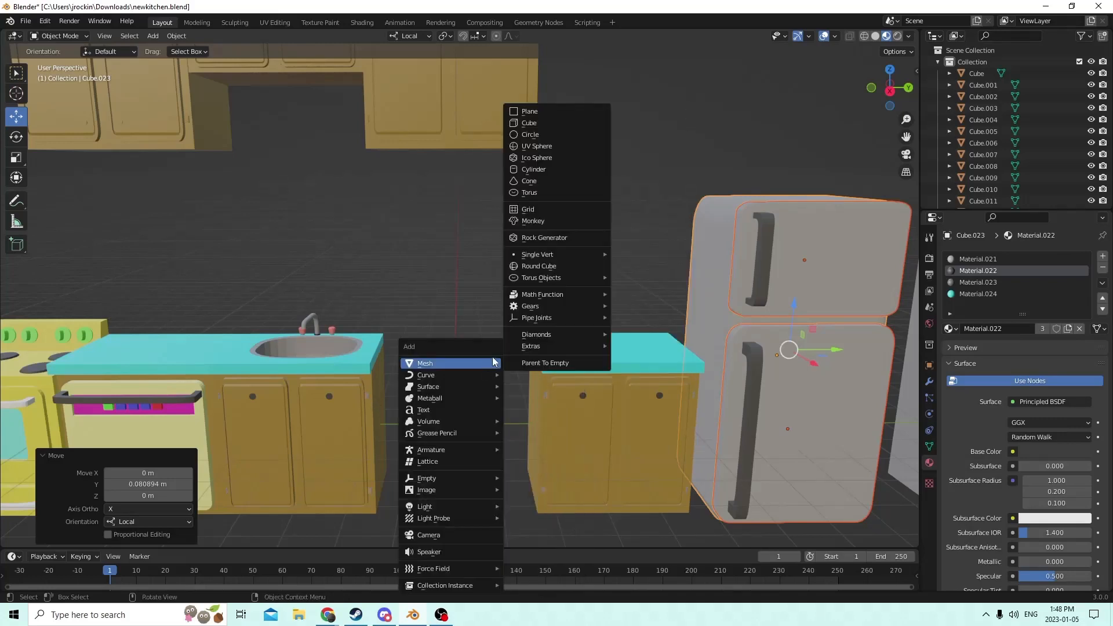
{"action": "left_click", "coordinate": [546, 124]}
{"action": "scroll", "coordinate": [568, 246], "scroll_direction": "down", "scroll_amount": 3}
{"action": "scroll", "coordinate": [470, 400], "scroll_direction": "up", "scroll_amount": 5}
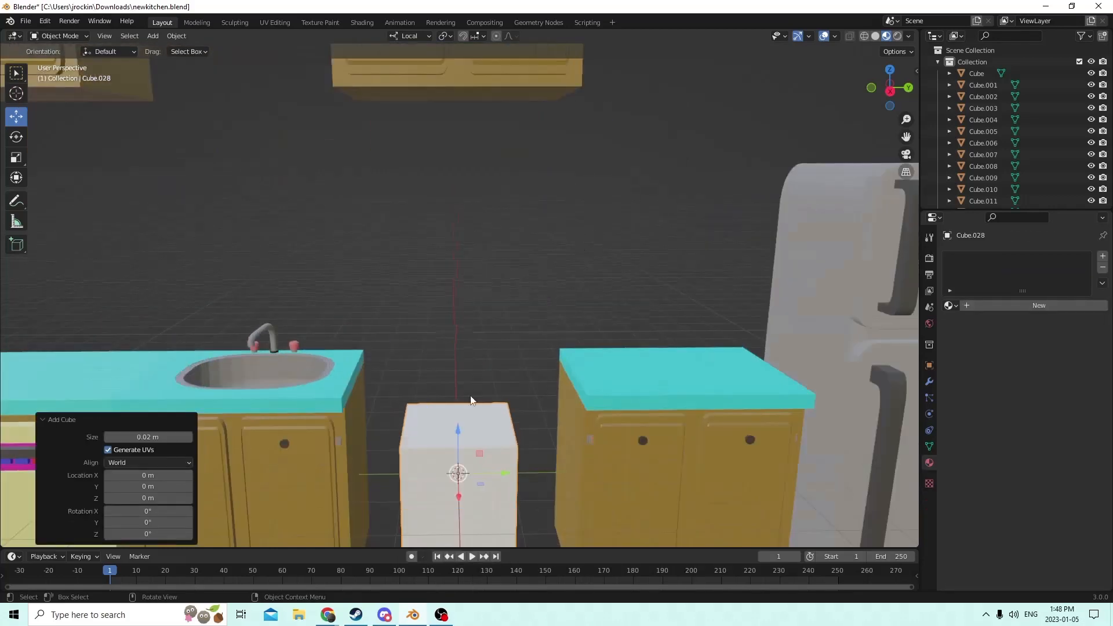
- Try to raise the new cube about 0.042 m along Z, and undo the move
{"action": "left_click_drag", "start_coordinate": [457, 429], "coordinate": [415, 210]}
{"action": "middle_click_drag", "start_coordinate": [416, 210], "coordinate": [422, 277]}
{"action": "left_click", "coordinate": [45, 21]}
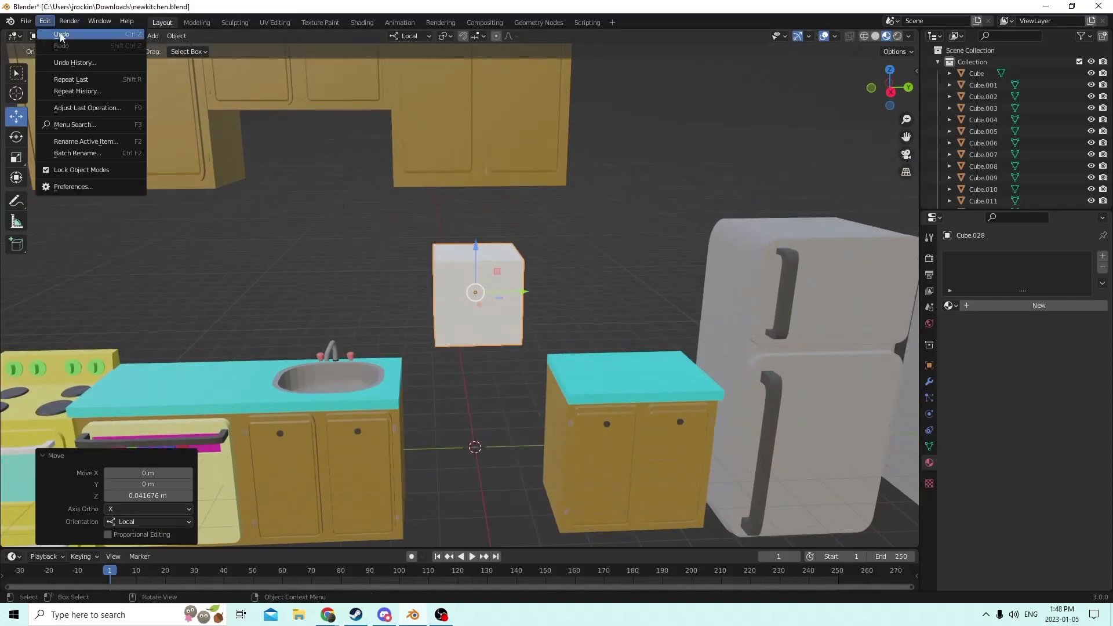
{"action": "left_click", "coordinate": [68, 33]}
- Duplicate the cube in place and move the copy about 0.010 m down along Z
{"action": "middle_click_drag", "start_coordinate": [477, 513], "coordinate": [546, 402]}
{"action": "key", "text": "shift+d"}
{"action": "right_click", "coordinate": [549, 412]}
{"action": "left_click_drag", "start_coordinate": [482, 298], "coordinate": [482, 362]}
- Flatten the duplicated cube along Z into a low base block, and scale it uniformly by about 1.318
{"action": "left_click", "coordinate": [16, 157]}
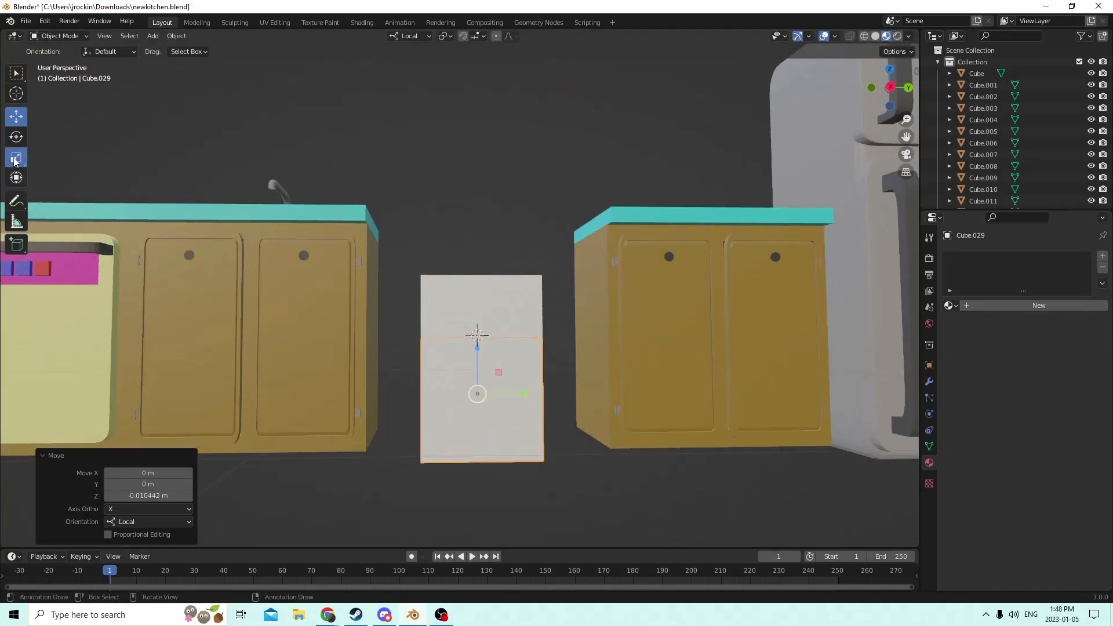
{"action": "middle_click_drag", "start_coordinate": [326, 266], "coordinate": [363, 260]}
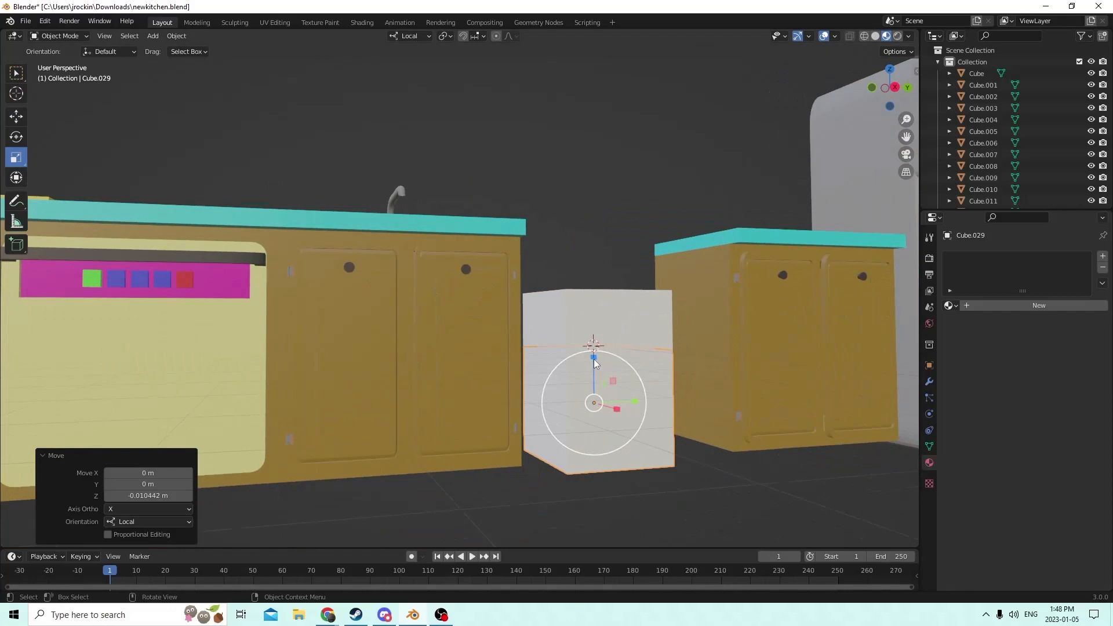
{"action": "left_click_drag", "start_coordinate": [594, 363], "coordinate": [596, 394]}
{"action": "middle_click_drag", "start_coordinate": [597, 395], "coordinate": [603, 429]}
{"action": "key", "text": "s"}
{"action": "left_click", "coordinate": [705, 454]}
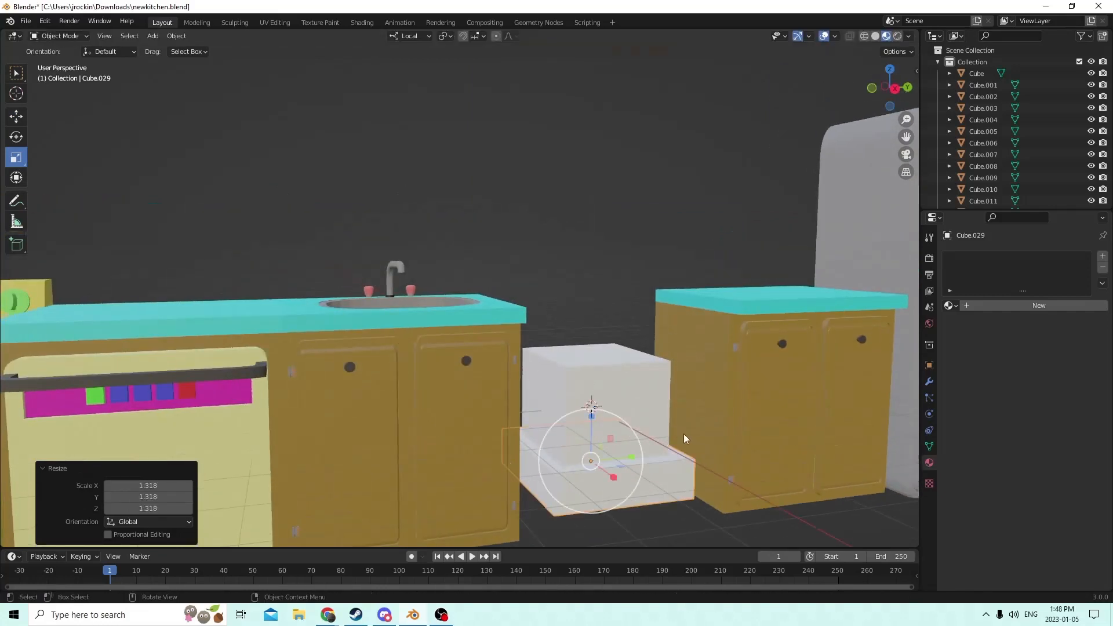
{"action": "middle_click_drag", "start_coordinate": [683, 434], "coordinate": [680, 434]}
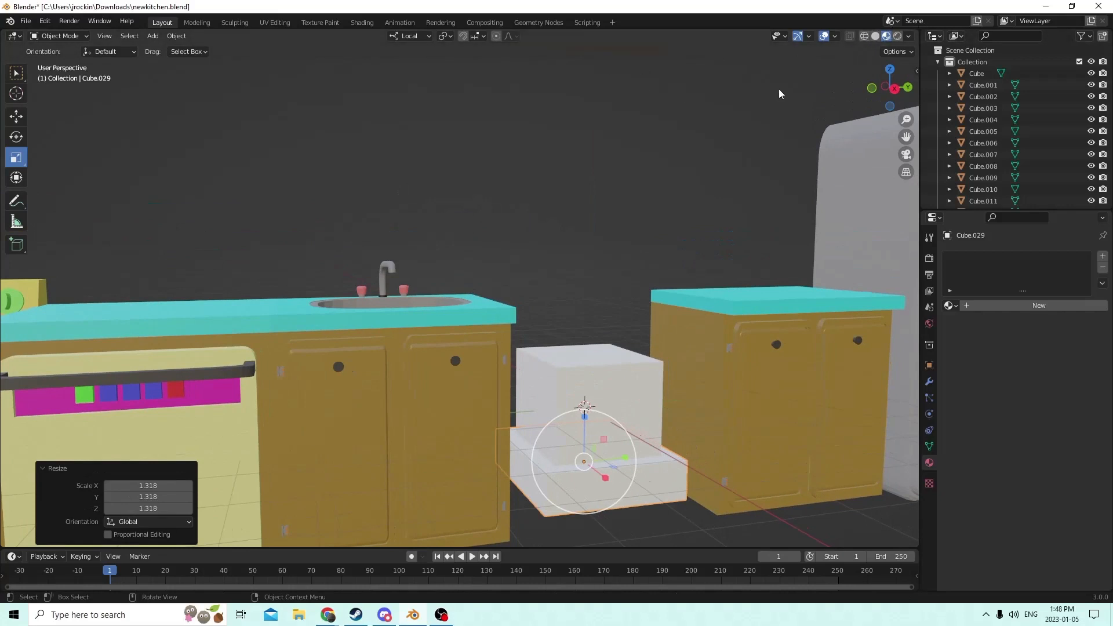
- Switch the viewport display to solid shading
{"action": "scroll", "coordinate": [771, 120], "scroll_direction": "up", "scroll_amount": 4}
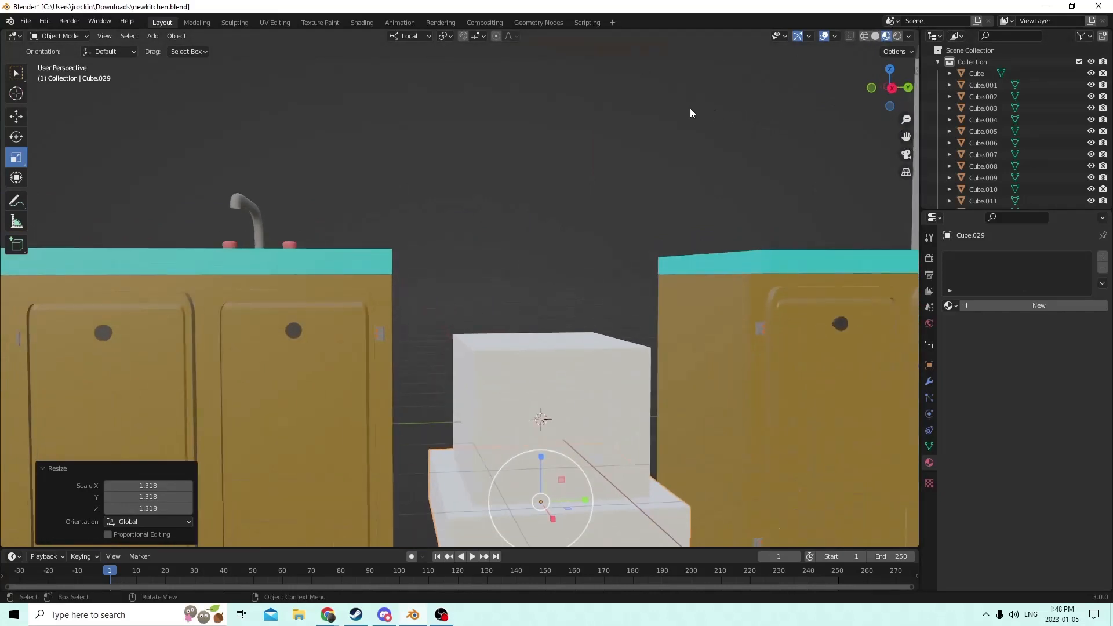
{"action": "left_click", "coordinate": [864, 36]}
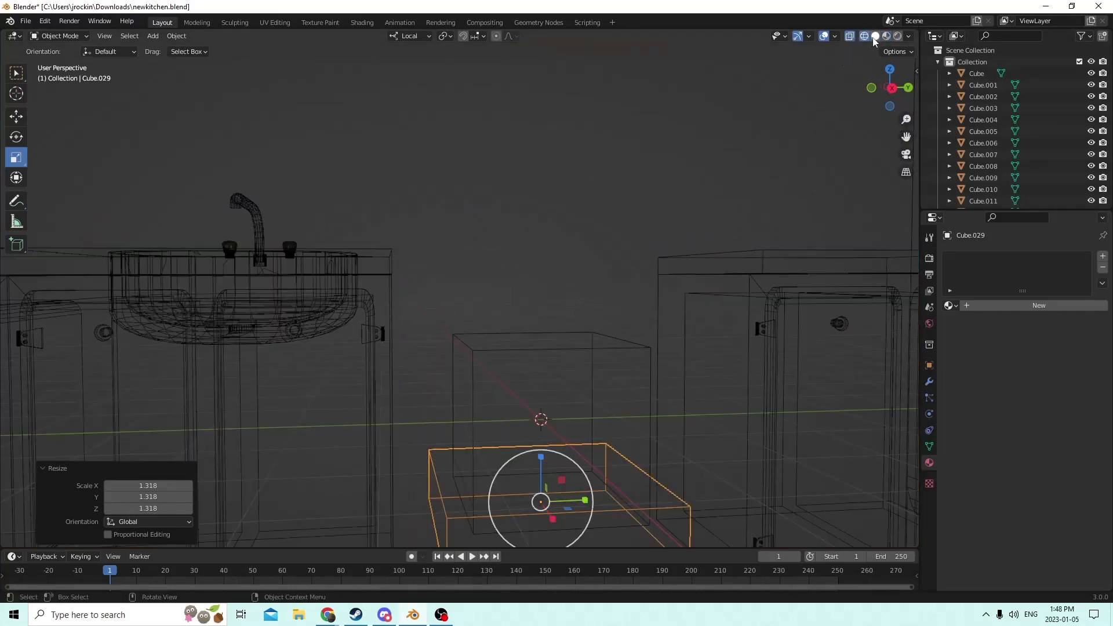
{"action": "left_click", "coordinate": [875, 36]}
{"action": "mouse_move", "coordinate": [788, 201]}
{"action": "middle_mouse_down"}
{"action": "mouse_move", "coordinate": [745, 200]}
{"action": "mouse_move", "coordinate": [777, 255]}
{"action": "mouse_move", "coordinate": [750, 221]}
{"action": "middle_mouse_up"}
{"action": "scroll", "coordinate": [760, 237], "scroll_direction": "up", "scroll_amount": 1}
{"action": "left_click", "coordinate": [568, 324]}
{"action": "middle_click_drag", "start_coordinate": [567, 323], "coordinate": [667, 429]}
{"action": "scroll", "coordinate": [592, 338], "scroll_direction": "down", "scroll_amount": 3}
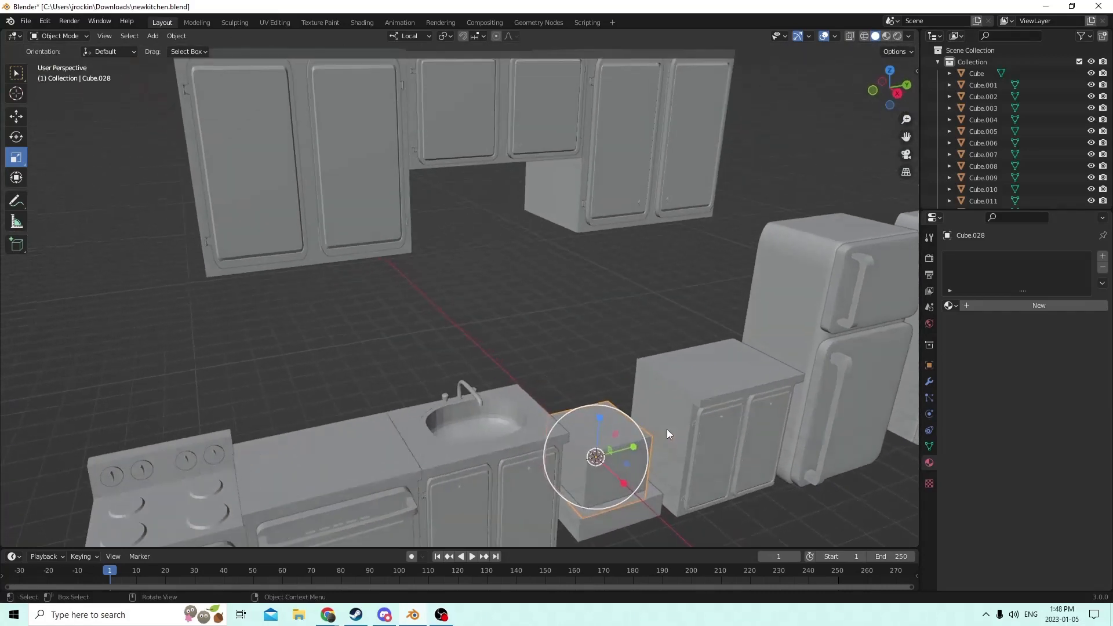
- Move the flattened base block about 0.003 m forward along X beneath the cube
{"action": "left_click", "coordinate": [622, 522]}
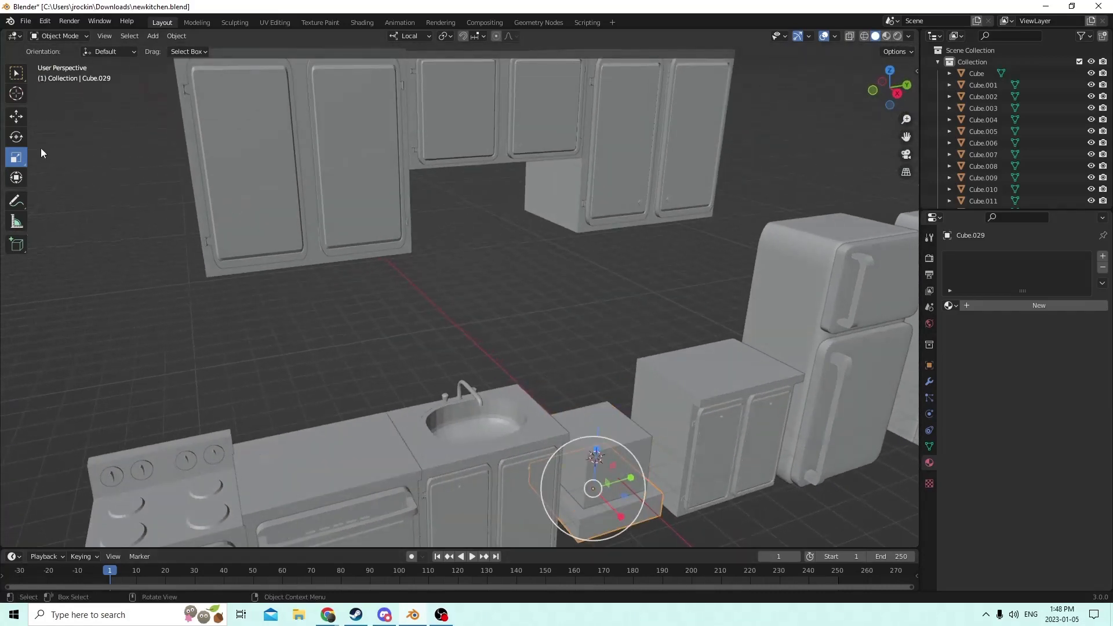
{"action": "left_click", "coordinate": [14, 116]}
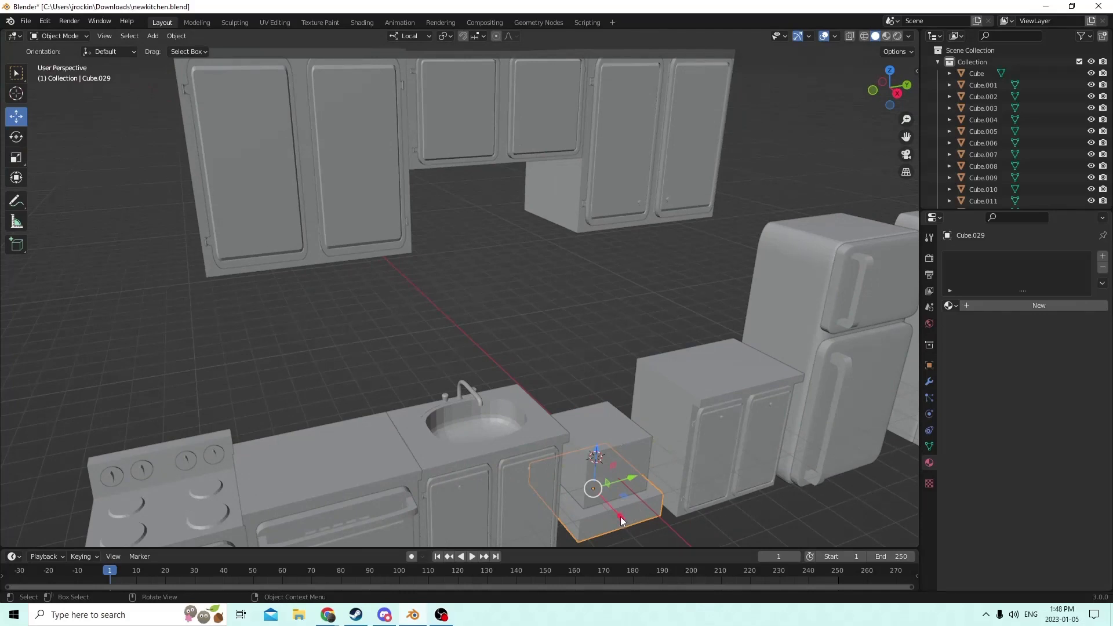
{"action": "left_click_drag", "start_coordinate": [620, 517], "coordinate": [622, 517]}
{"action": "middle_click_drag", "start_coordinate": [621, 518], "coordinate": [826, 505]}
- Nudge the base block about 0.0002 m along X and lower it about 0.003 m along Z
{"action": "middle_click_drag", "start_coordinate": [831, 155], "coordinate": [878, 257]}
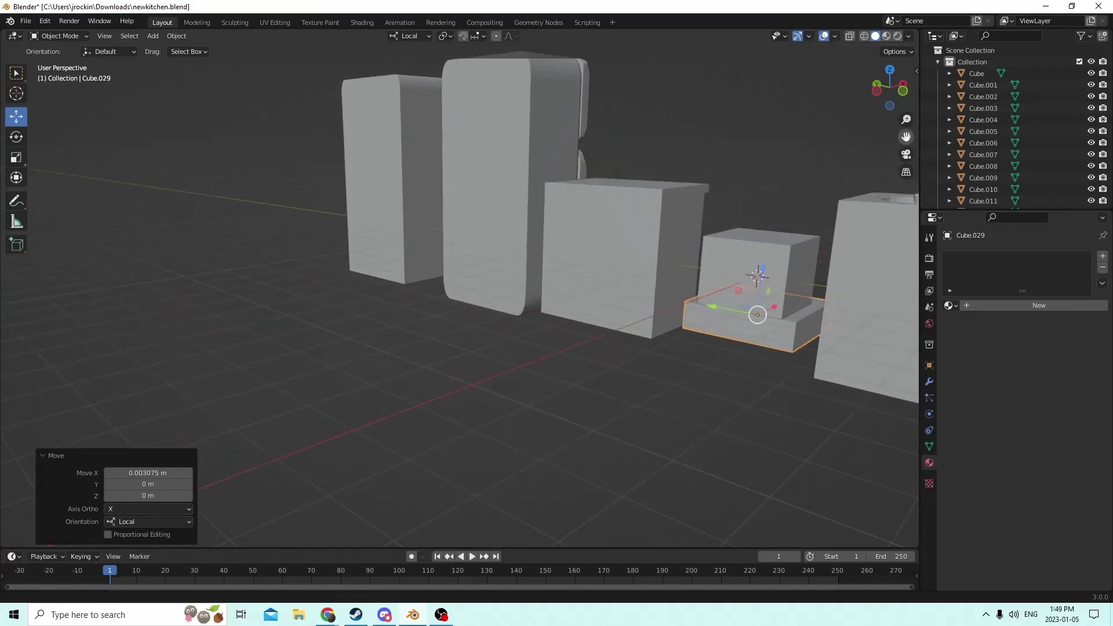
{"action": "middle_click_drag", "start_coordinate": [909, 184], "coordinate": [860, 217], "text": "shift"}
{"action": "scroll", "coordinate": [828, 261], "scroll_direction": "up", "scroll_amount": 1}
{"action": "middle_click_drag", "start_coordinate": [801, 287], "coordinate": [812, 304]}
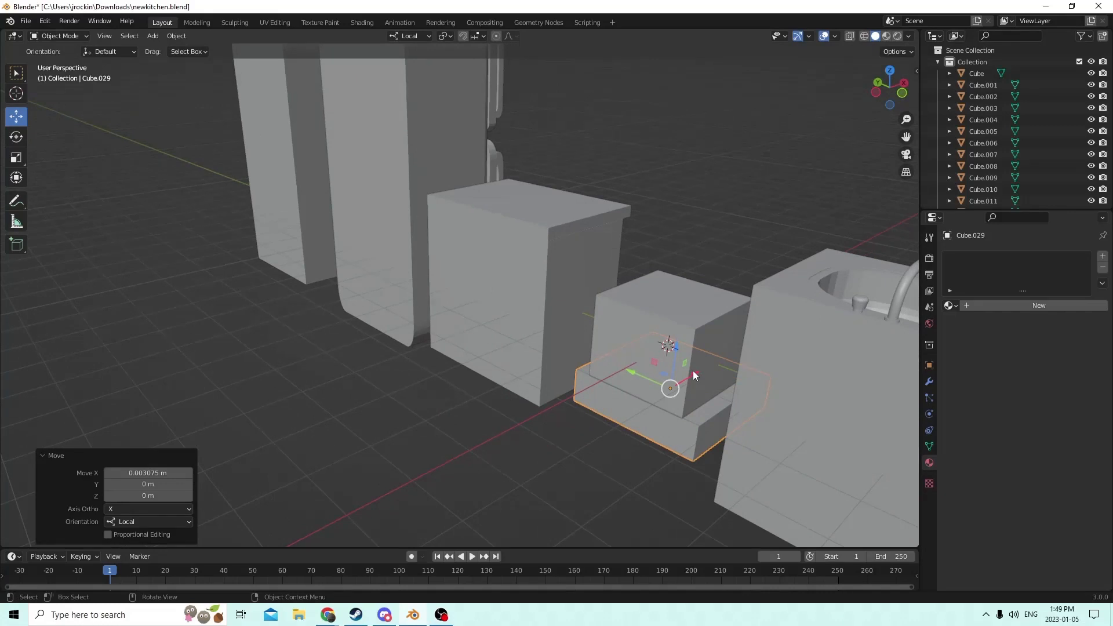
{"action": "left_click_drag", "start_coordinate": [693, 370], "coordinate": [695, 371]}
{"action": "mouse_move", "coordinate": [694, 371]}
{"action": "middle_mouse_down"}
{"action": "mouse_move", "coordinate": [683, 359]}
{"action": "mouse_move", "coordinate": [697, 350]}
{"action": "middle_mouse_up"}
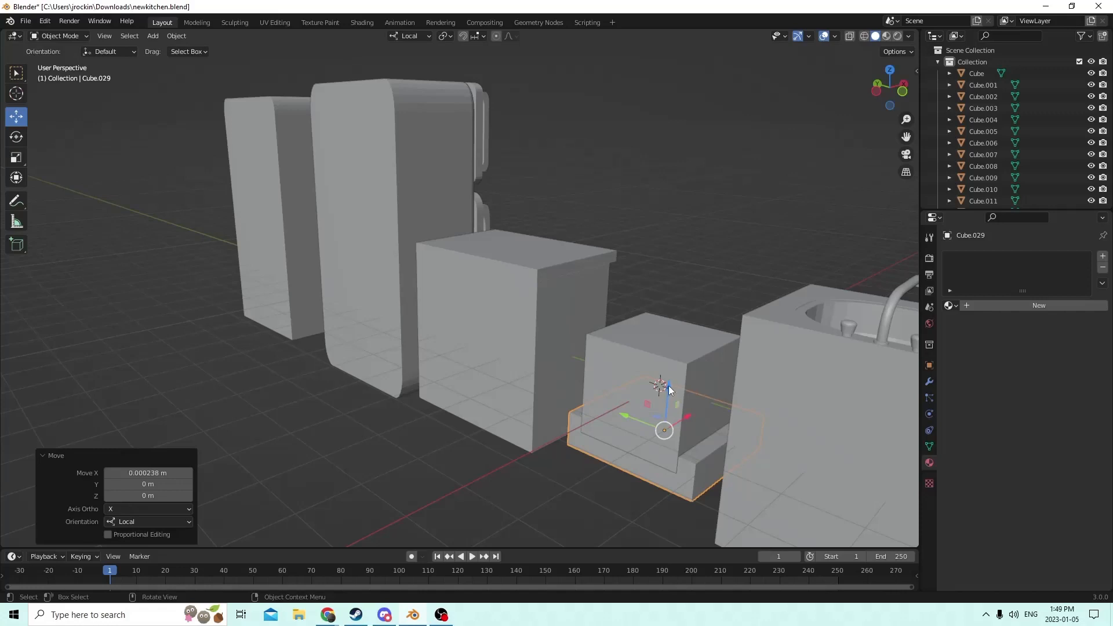
{"action": "left_click_drag", "start_coordinate": [669, 385], "coordinate": [671, 398]}
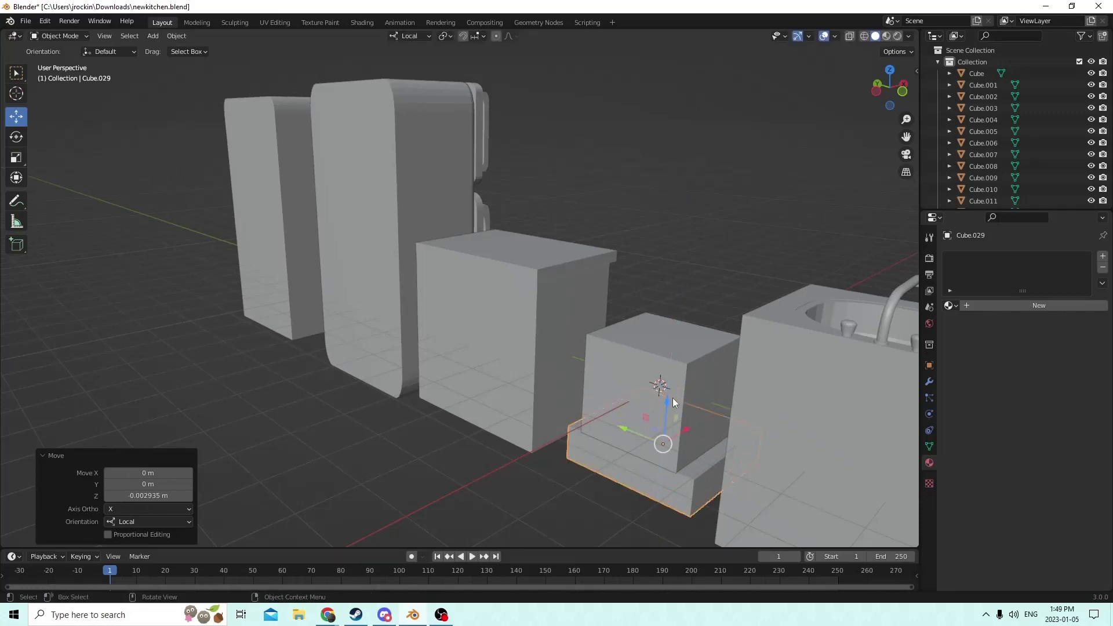
{"action": "middle_click_drag", "start_coordinate": [671, 397], "coordinate": [633, 362]}
{"action": "scroll", "coordinate": [597, 384], "scroll_direction": "up", "scroll_amount": 2}
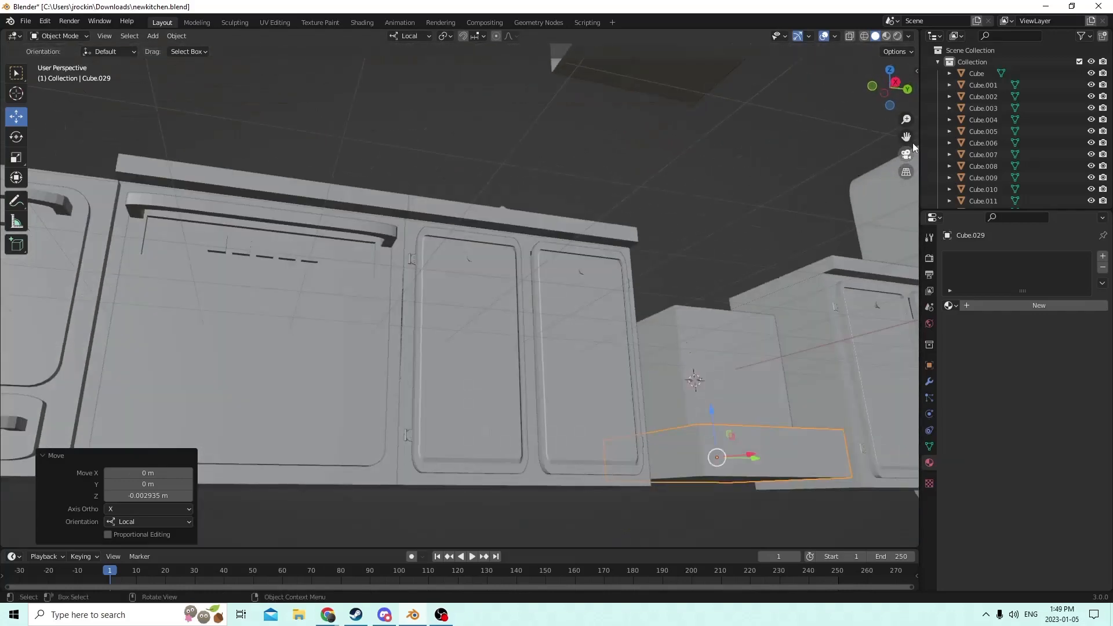
{"action": "left_click_drag", "start_coordinate": [906, 136], "coordinate": [613, 66]}
{"action": "middle_click_drag", "start_coordinate": [728, 249], "coordinate": [749, 272]}
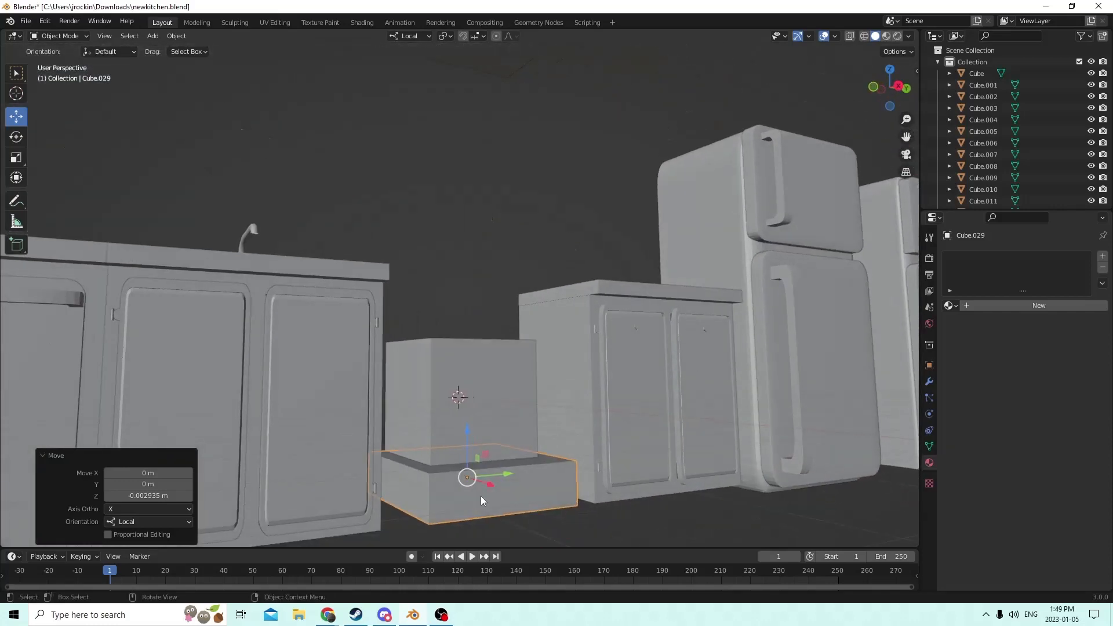
{"action": "middle_click_drag", "start_coordinate": [506, 490], "coordinate": [574, 486]}
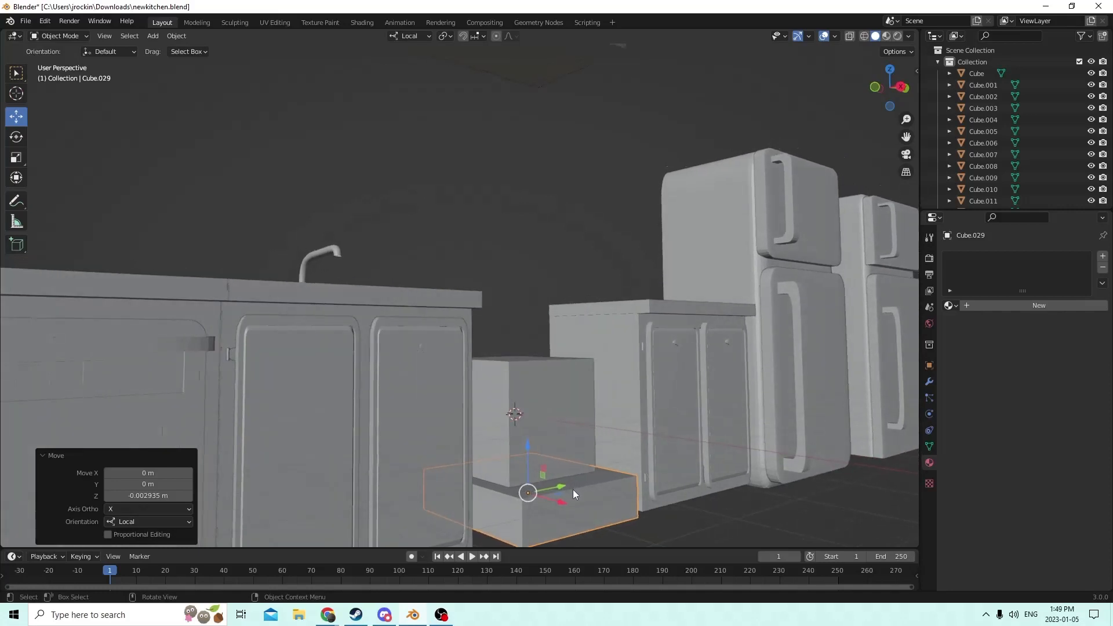
{"action": "left_click", "coordinate": [567, 486]}
{"action": "key", "text": "ctrl+z"}
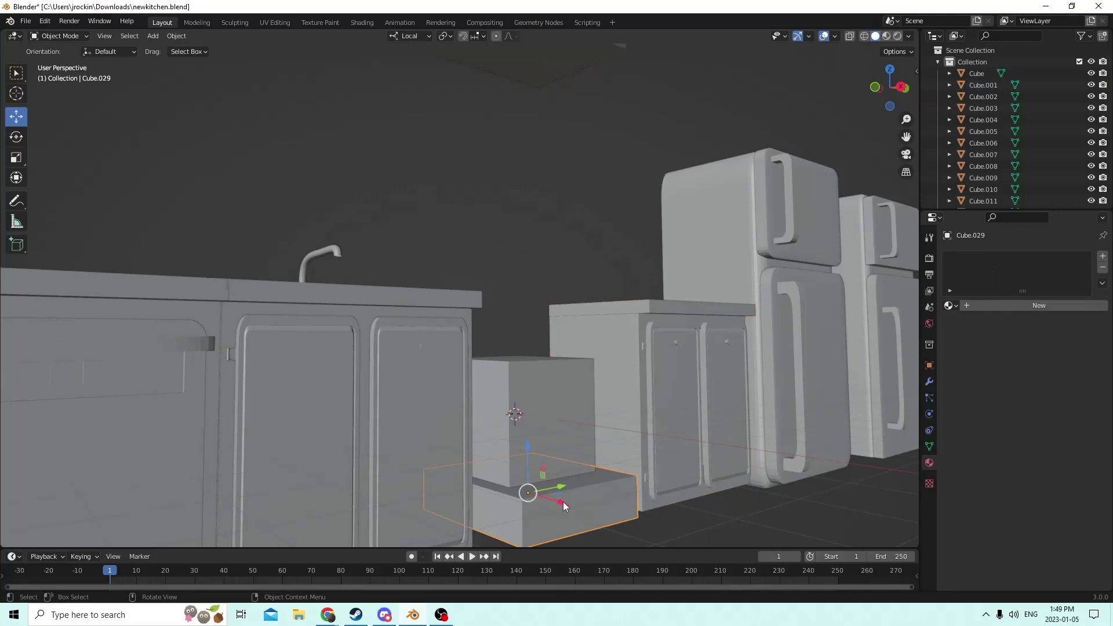
- Enter Edit Mode on the base block and select its upper front edge using edge selection
{"action": "key", "text": "Tab"}
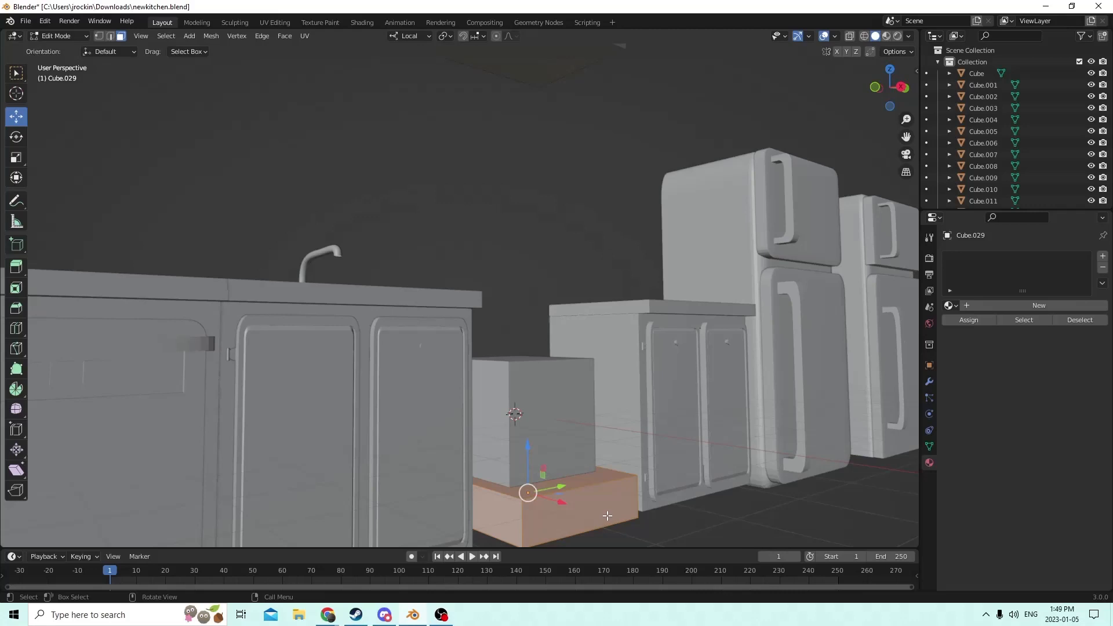
{"action": "left_click", "coordinate": [110, 36]}
{"action": "left_click", "coordinate": [587, 488]}
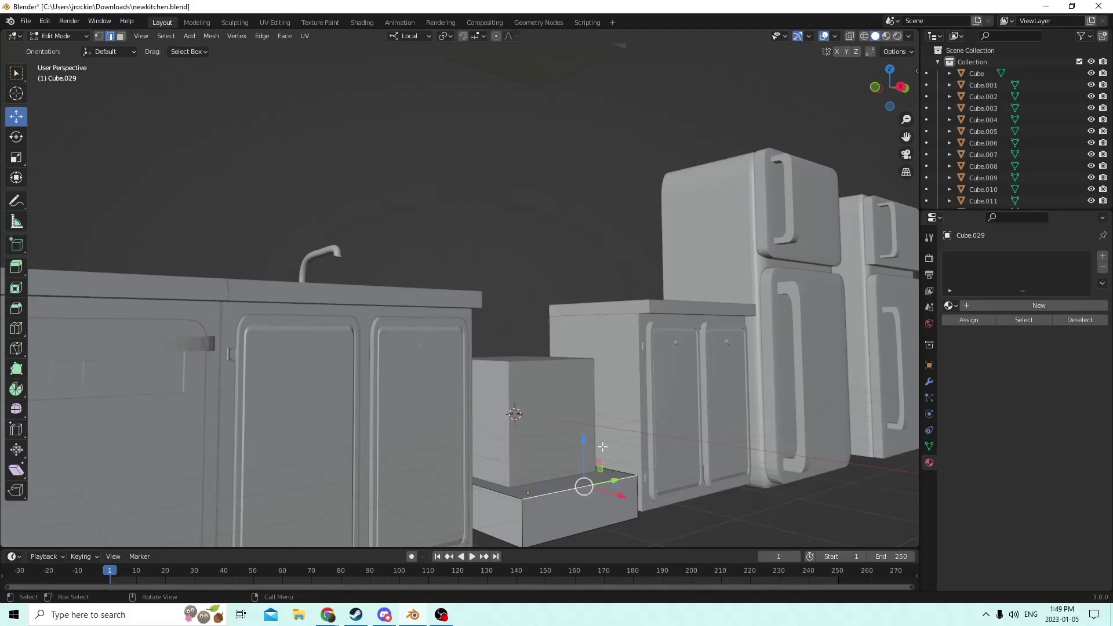
{"action": "middle_click_drag", "start_coordinate": [654, 508], "coordinate": [659, 507]}
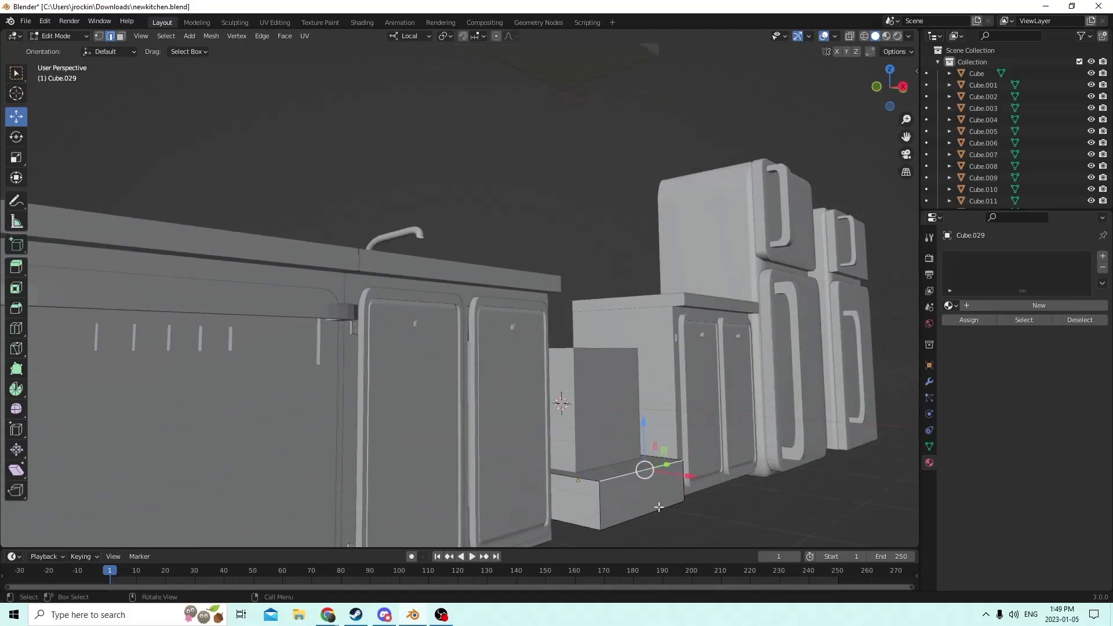
- Try to bevel the base block's upper front edge with a width of about 0.0025 m, and undo it
{"action": "key", "text": "ctrl"}
{"action": "key", "text": "ctrl+b"}
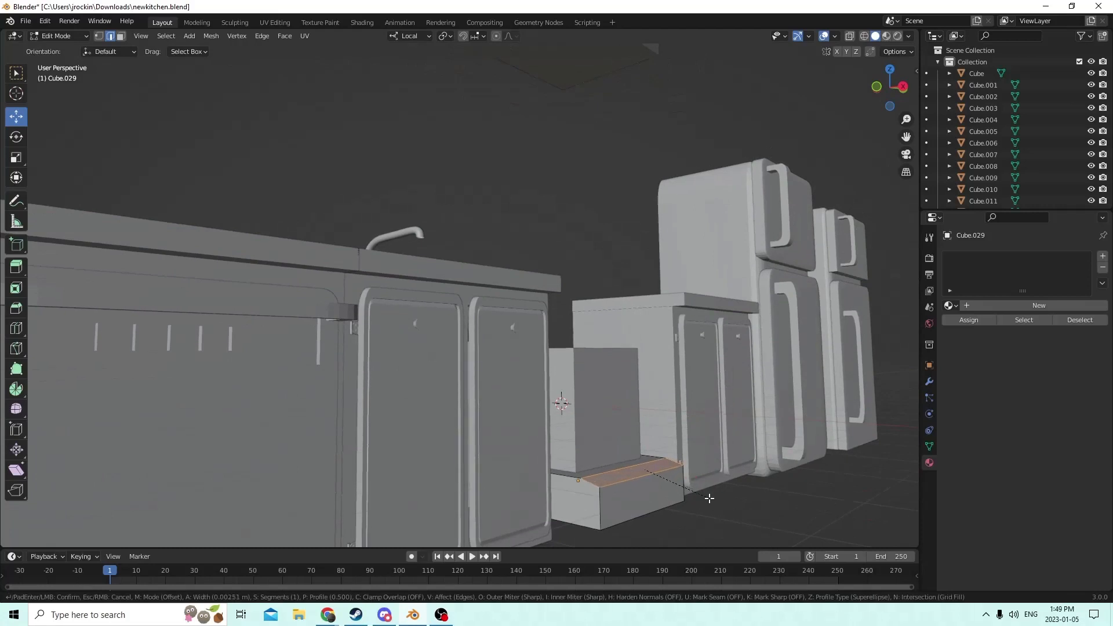
{"action": "left_click", "coordinate": [709, 498]}
{"action": "middle_click_drag", "start_coordinate": [709, 498], "coordinate": [686, 492]}
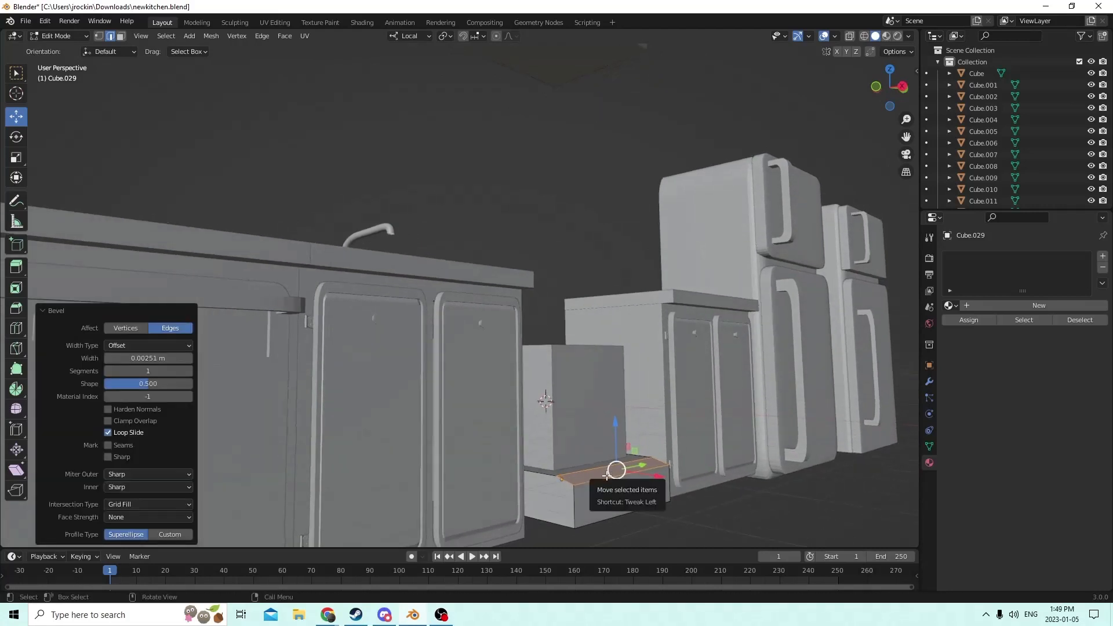
{"action": "key", "text": "ctrl+z"}
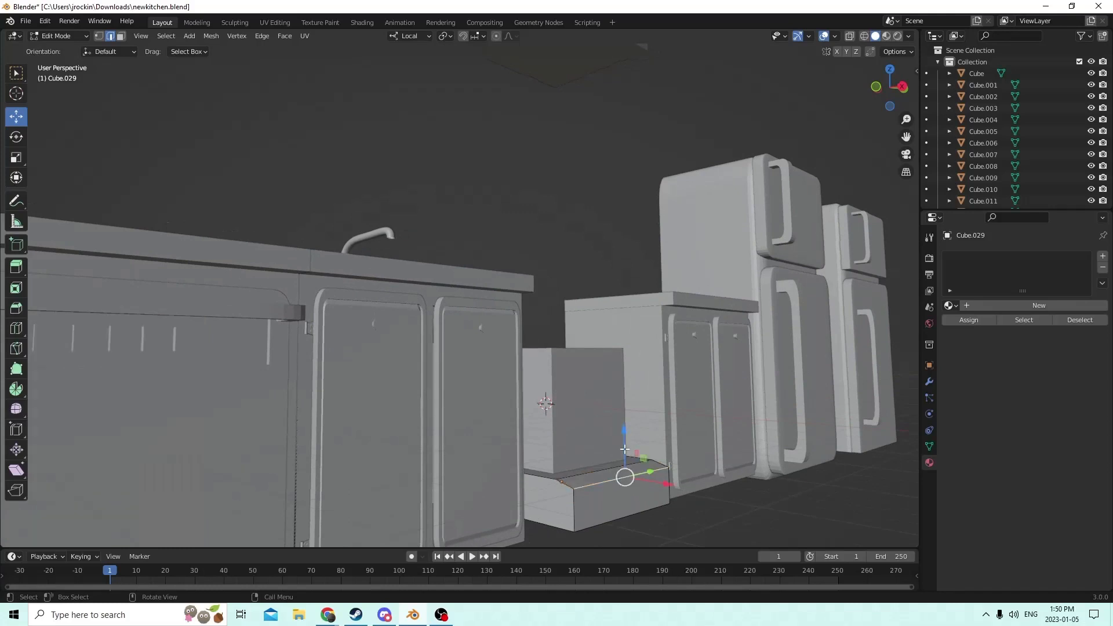
- Lower the base block's upper front edge about 0.0031 m along Z to slope its top
{"action": "left_click_drag", "start_coordinate": [624, 449], "coordinate": [624, 453]}
{"action": "middle_click_drag", "start_coordinate": [625, 453], "coordinate": [663, 474]}
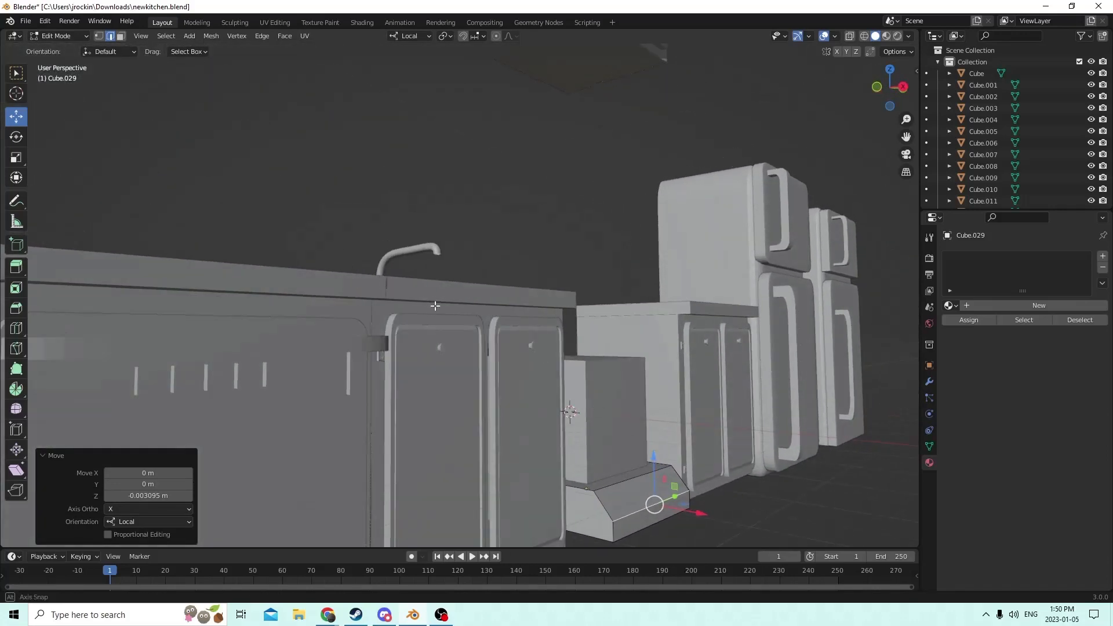
{"action": "middle_click_drag", "start_coordinate": [419, 294], "coordinate": [419, 306]}
{"action": "scroll", "coordinate": [572, 397], "scroll_direction": "down", "scroll_amount": 2}
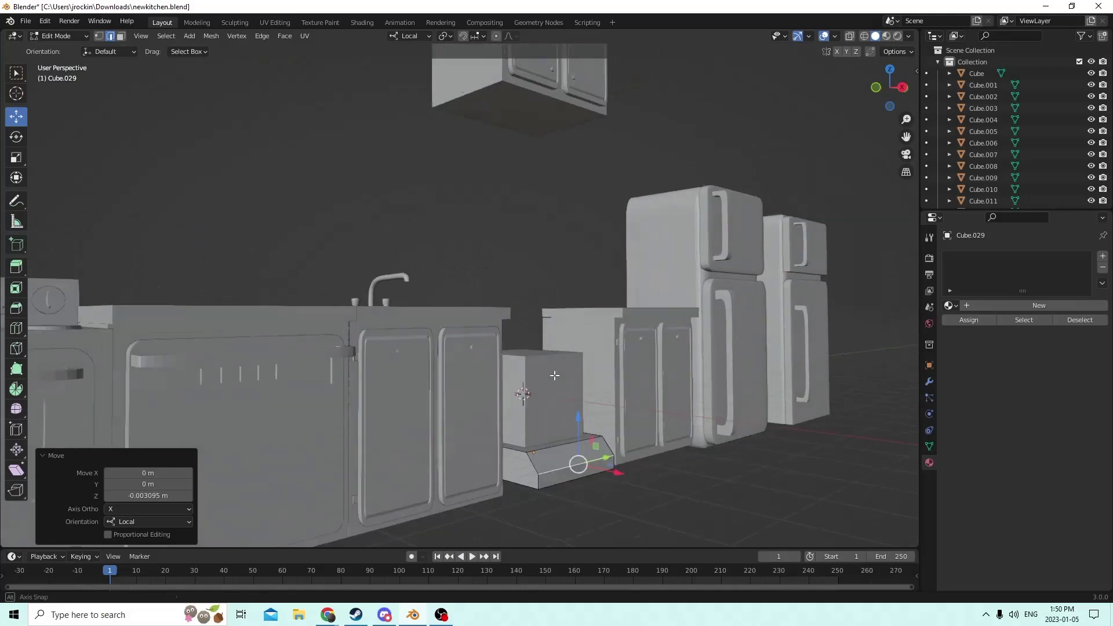
- Return to Object Mode, then scale the upper cube down slightly along Z and to about 1.233 along Y
{"action": "middle_click_drag", "start_coordinate": [555, 375], "coordinate": [429, 369]}
{"action": "left_click", "coordinate": [477, 364]}
{"action": "key", "text": "Tab"}
{"action": "left_click", "coordinate": [447, 367]}
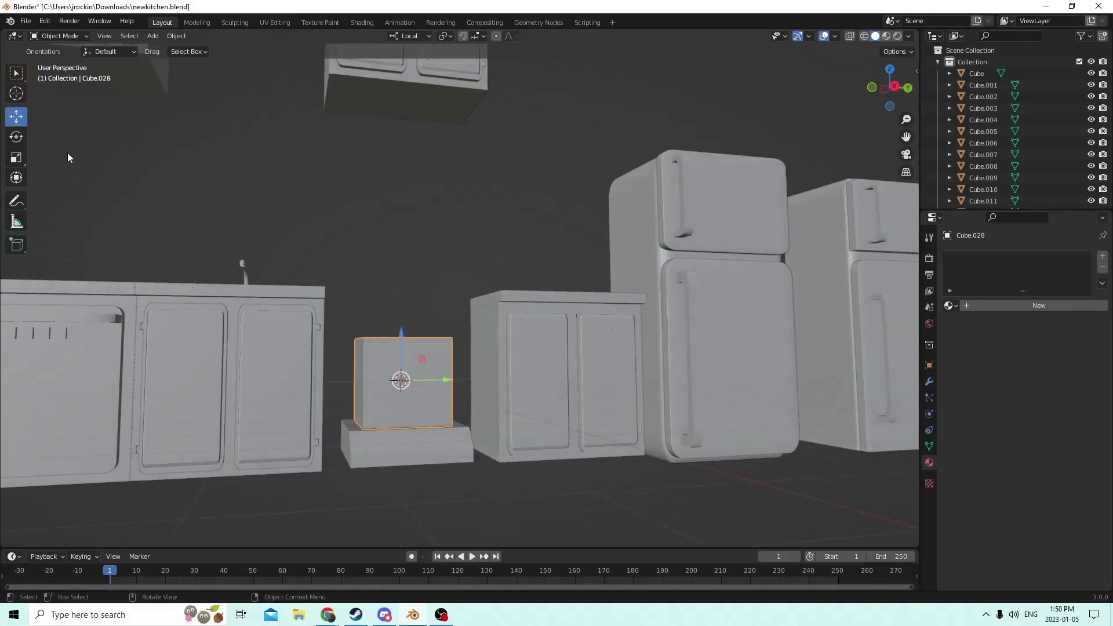
{"action": "left_click", "coordinate": [16, 157]}
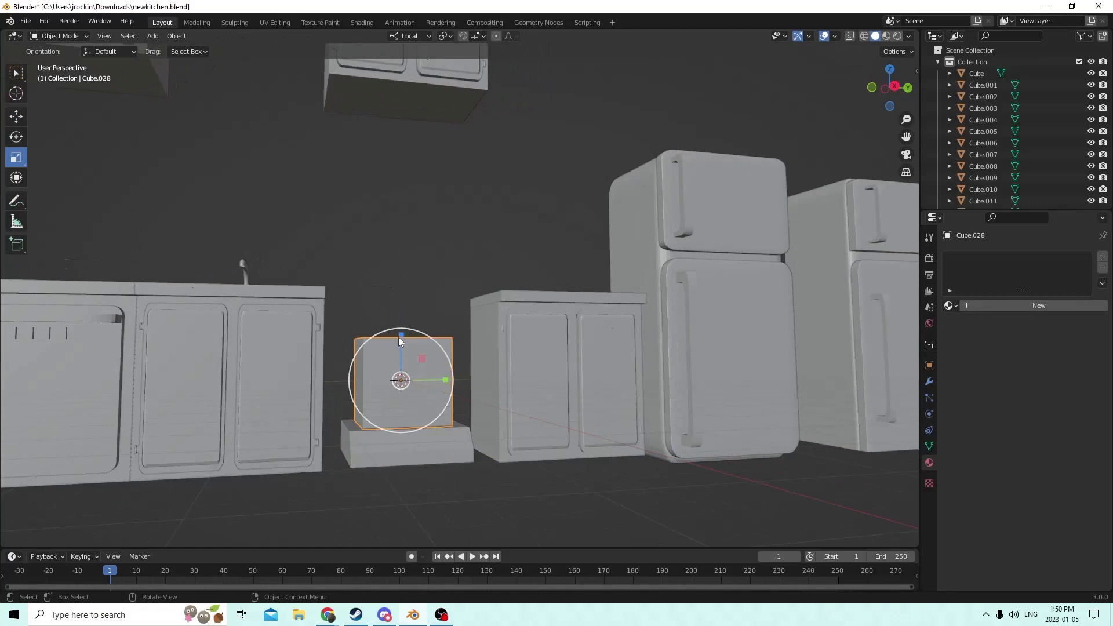
{"action": "left_click_drag", "start_coordinate": [401, 336], "coordinate": [402, 345]}
{"action": "middle_click_drag", "start_coordinate": [401, 345], "coordinate": [353, 372]}
{"action": "left_click_drag", "start_coordinate": [414, 400], "coordinate": [425, 398]}
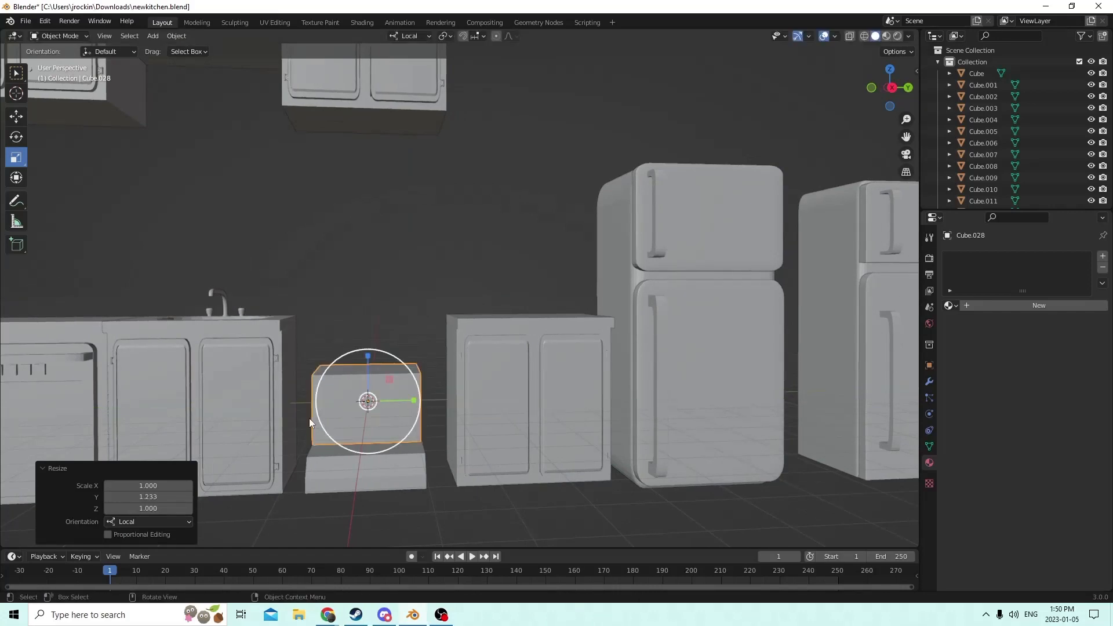
- Raise the sloped base block slightly along Z toward the upper block
{"action": "scroll", "coordinate": [320, 471], "scroll_direction": "up", "scroll_amount": 2}
{"action": "middle_click_drag", "start_coordinate": [320, 471], "coordinate": [423, 427]}
{"action": "left_click", "coordinate": [429, 504]}
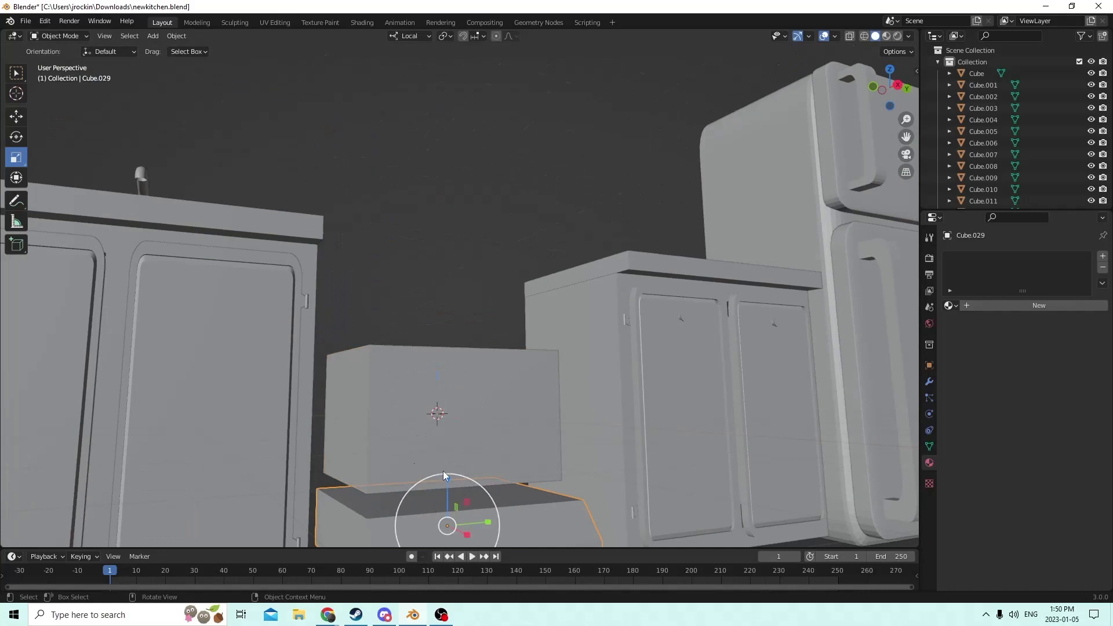
{"action": "left_click", "coordinate": [16, 116]}
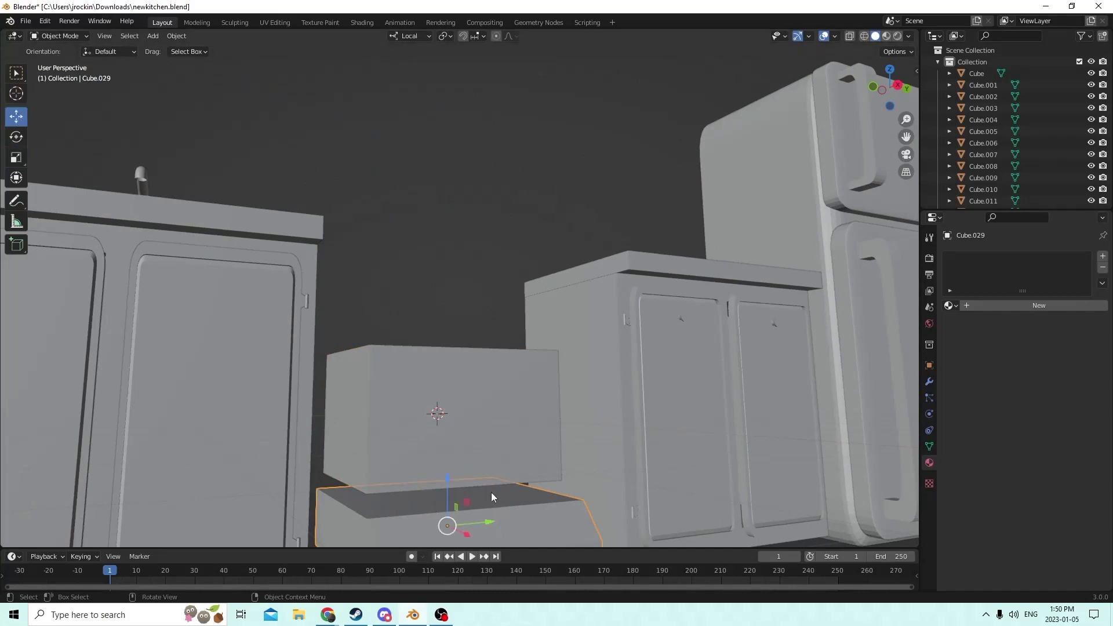
{"action": "mouse_move", "coordinate": [450, 480]}
{"action": "left_mouse_down"}
{"action": "mouse_move", "coordinate": [450, 470]}
{"action": "mouse_move", "coordinate": [451, 478]}
{"action": "left_mouse_up"}
- Duplicate the upper block in place, scale the copy by about 1.697 along Z, and shrink it uniformly to about 0.9
{"action": "left_click", "coordinate": [423, 387]}
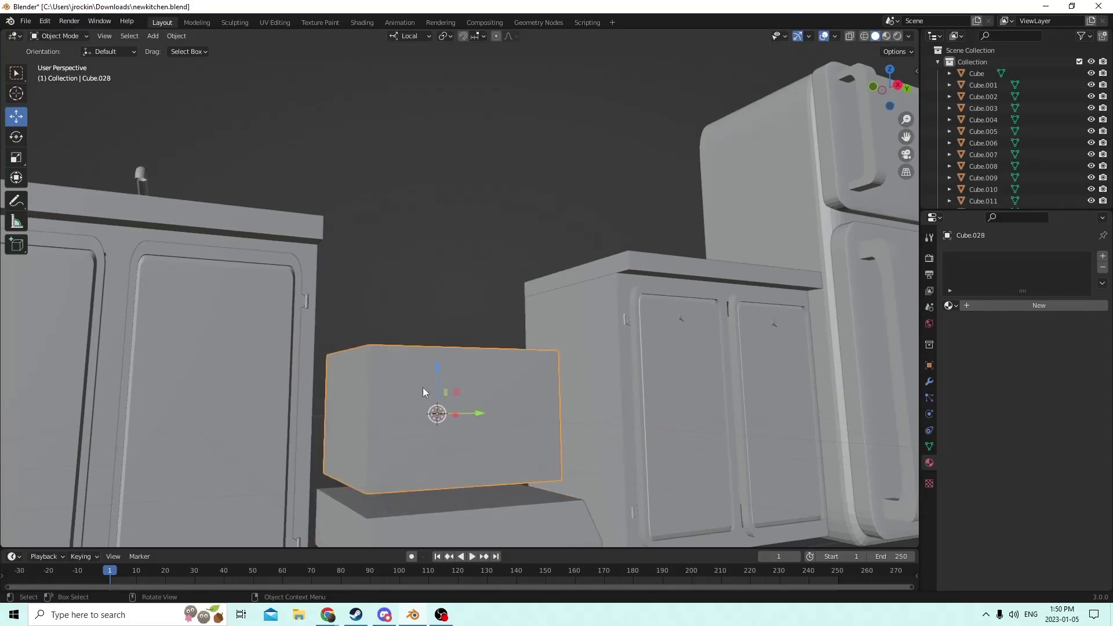
{"action": "key", "text": "shift+d"}
{"action": "right_click", "coordinate": [481, 357]}
{"action": "middle_click_drag", "start_coordinate": [481, 357], "coordinate": [478, 378]}
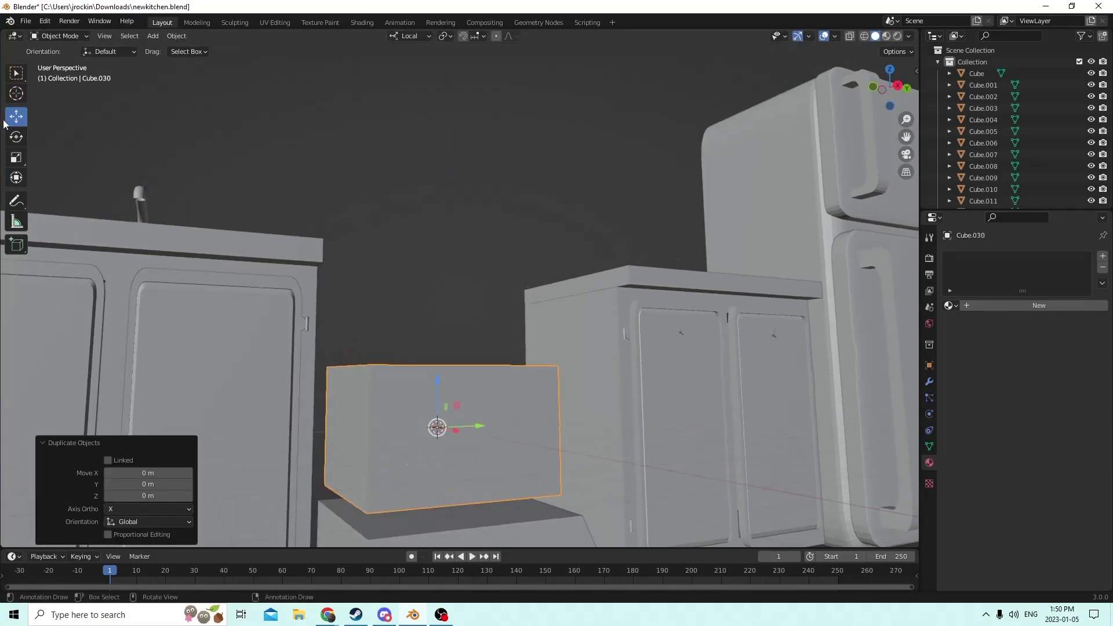
{"action": "left_click", "coordinate": [16, 157]}
{"action": "left_click_drag", "start_coordinate": [438, 384], "coordinate": [442, 335]}
{"action": "key", "text": "s"}
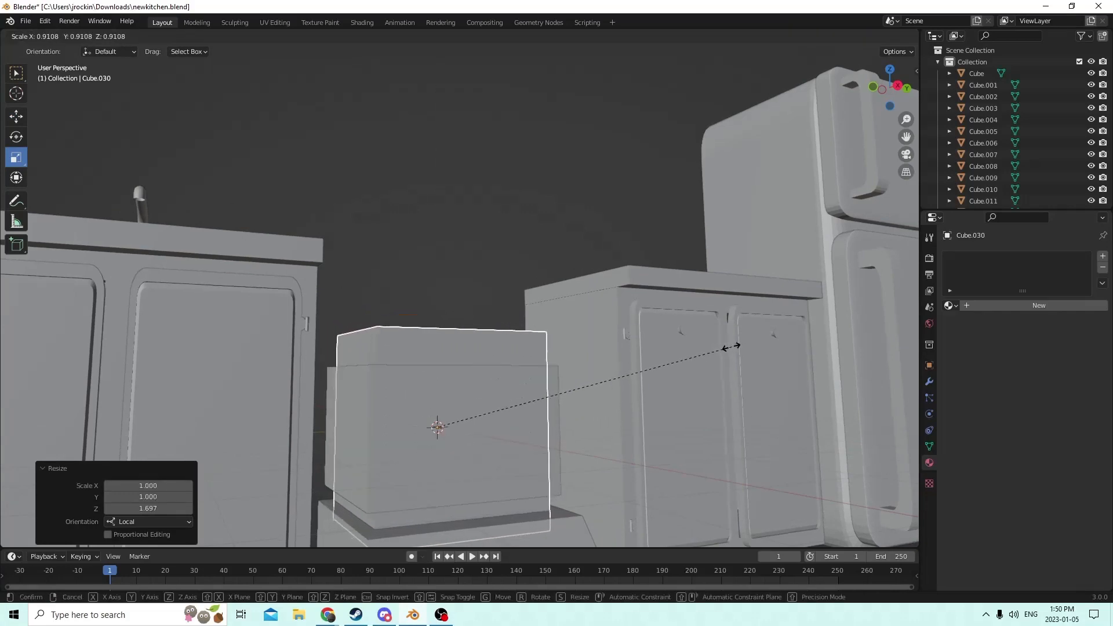
{"action": "left_click", "coordinate": [720, 348]}
- Try to cut the tall duplicate out of the upper block with a Bool Tool difference, and undo it
{"action": "middle_click_drag", "start_coordinate": [720, 347], "coordinate": [667, 345]}
{"action": "left_click", "coordinate": [395, 256], "text": "shift"}
{"action": "middle_click_drag", "start_coordinate": [396, 256], "coordinate": [396, 326], "text": "shift"}
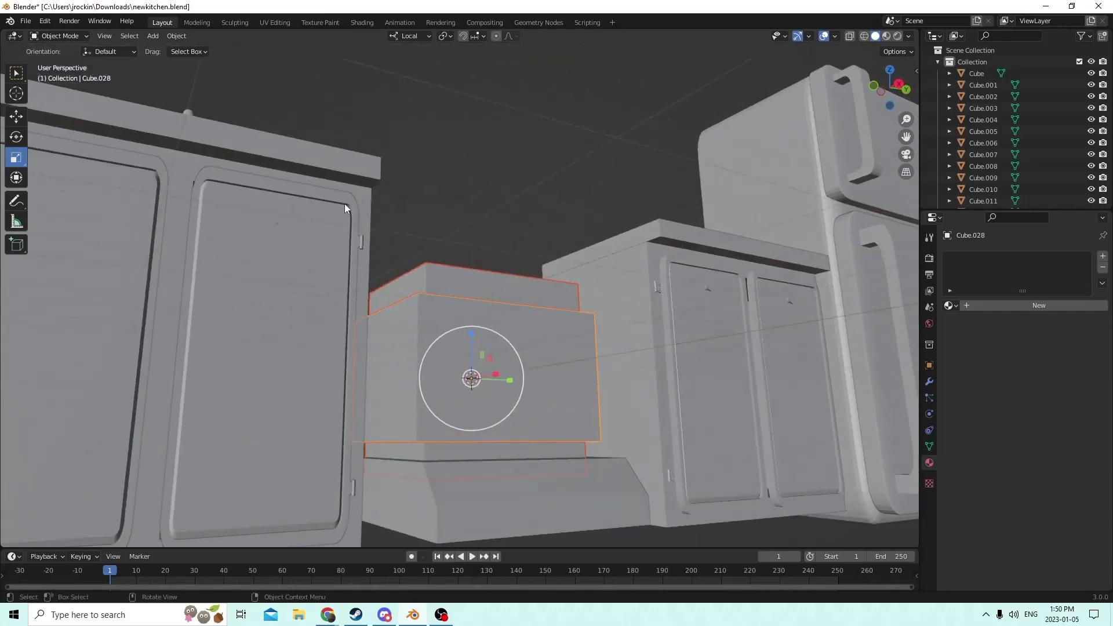
{"action": "left_click", "coordinate": [180, 36]}
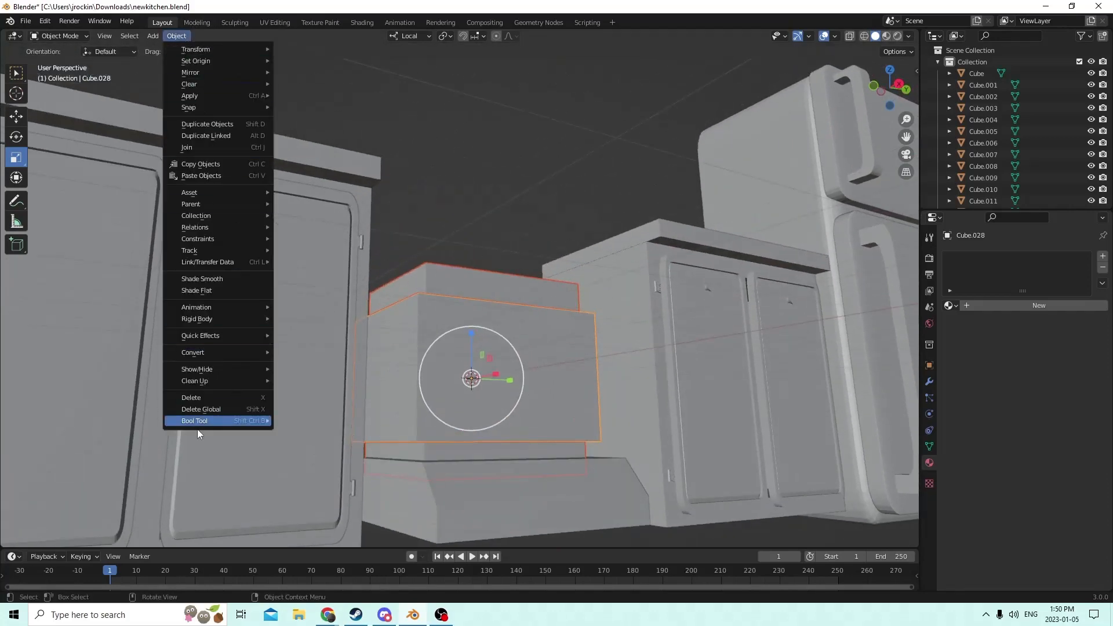
{"action": "mouse_move", "coordinate": [246, 422]}
{"action": "left_click", "coordinate": [306, 431]}
{"action": "middle_click_drag", "start_coordinate": [307, 431], "coordinate": [432, 382]}
{"action": "middle_click_drag", "start_coordinate": [423, 335], "coordinate": [419, 348]}
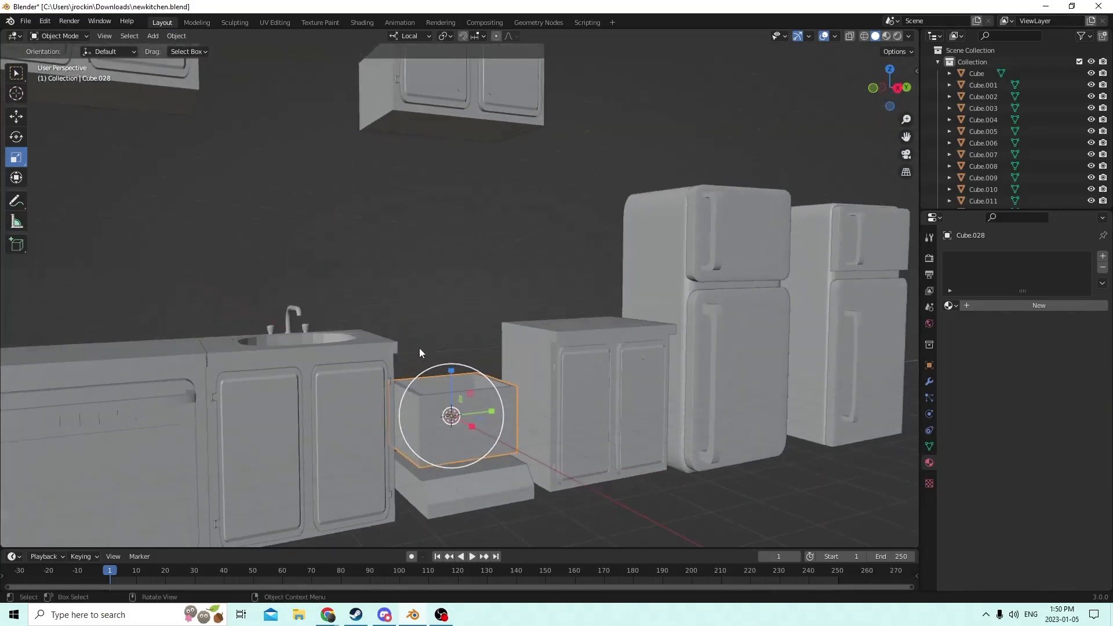
{"action": "left_click", "coordinate": [45, 21]}
{"action": "left_click", "coordinate": [68, 33]}
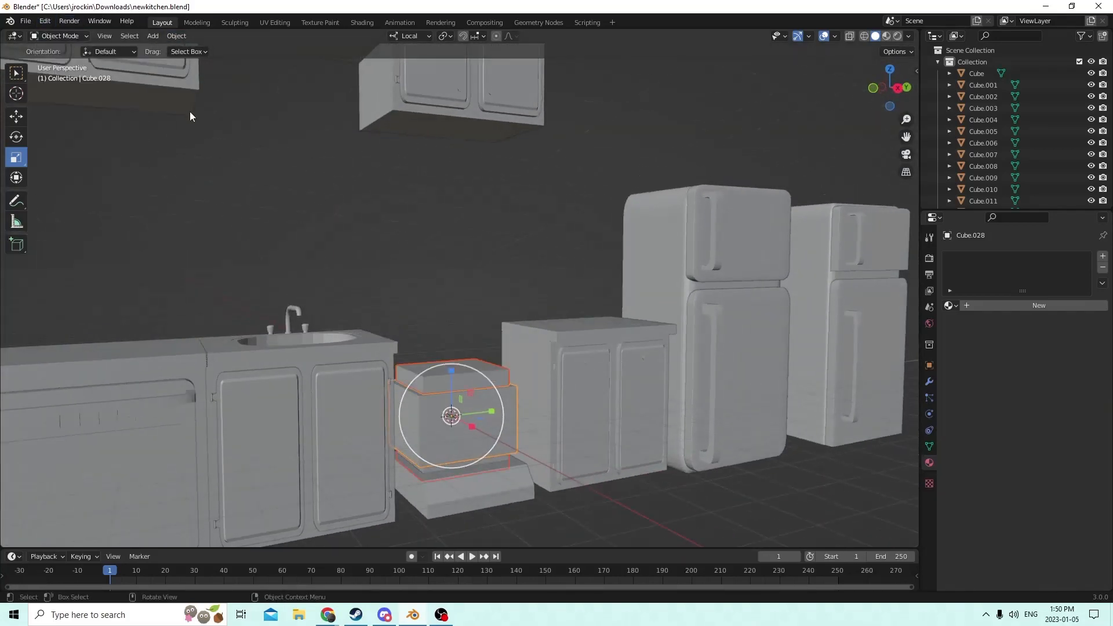
- Duplicate the tall cutter block and lower the copy along Z so it passes through the base block
{"action": "left_click", "coordinate": [468, 371]}
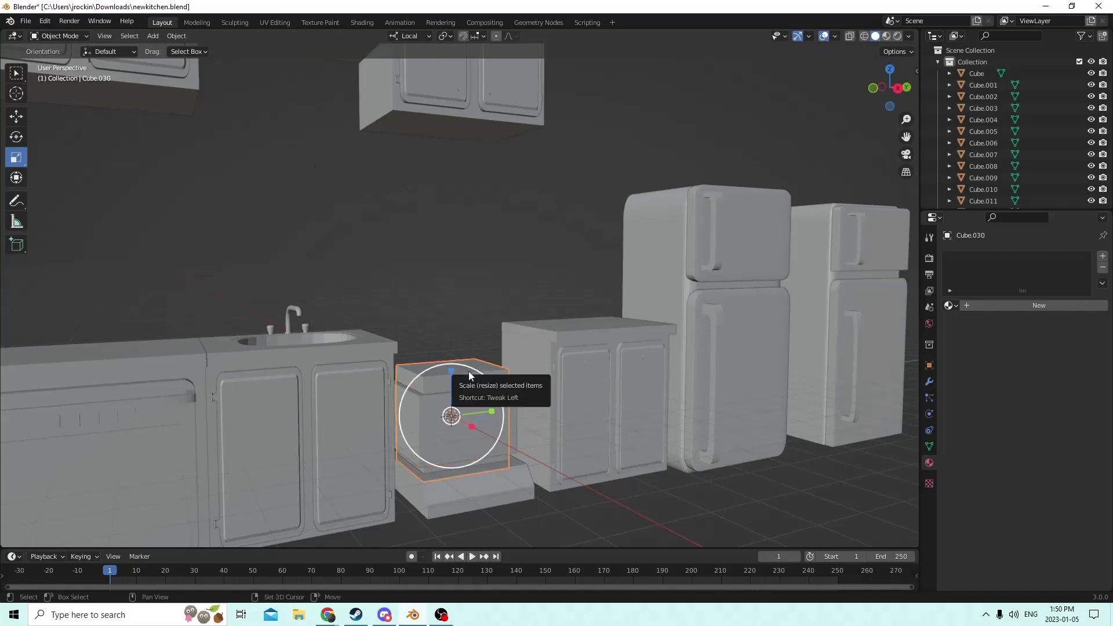
{"action": "key", "text": "g"}
{"action": "key", "text": "Escape"}
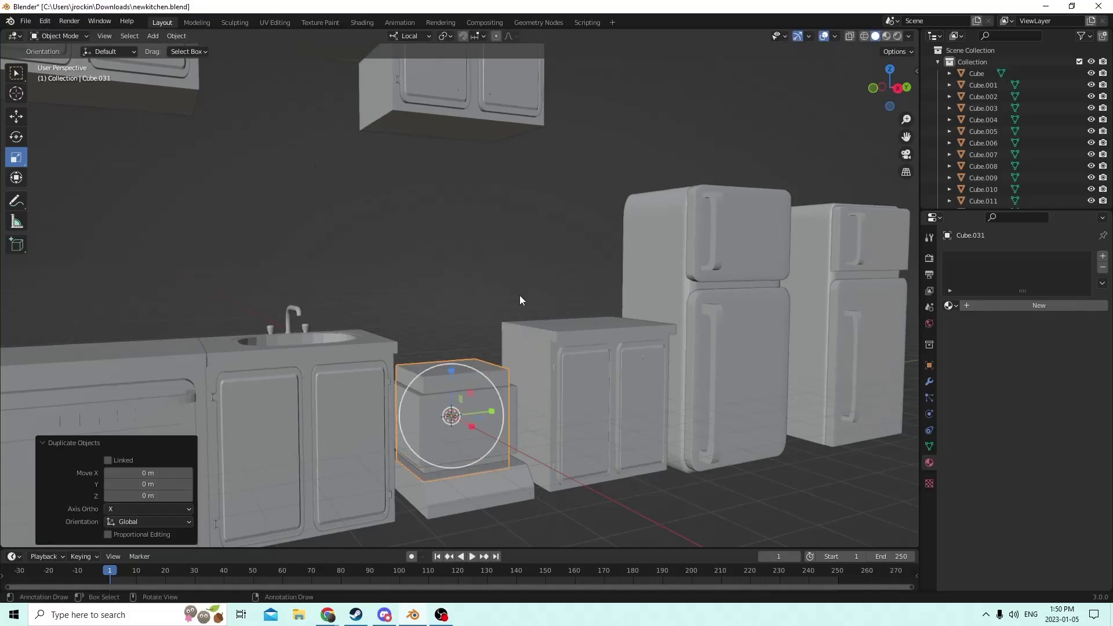
{"action": "left_click", "coordinate": [23, 117]}
{"action": "left_click_drag", "start_coordinate": [450, 372], "coordinate": [457, 425]}
- Subtract the original tall cutter from the upper block with a Bool Tool difference
{"action": "left_click", "coordinate": [446, 371]}
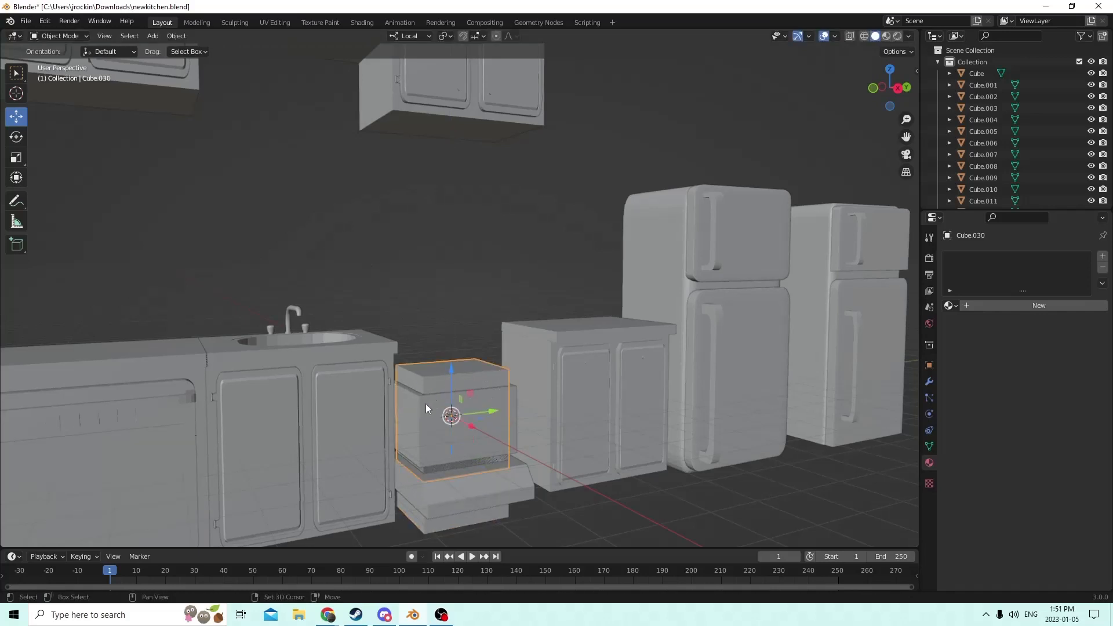
{"action": "left_click", "coordinate": [176, 35]}
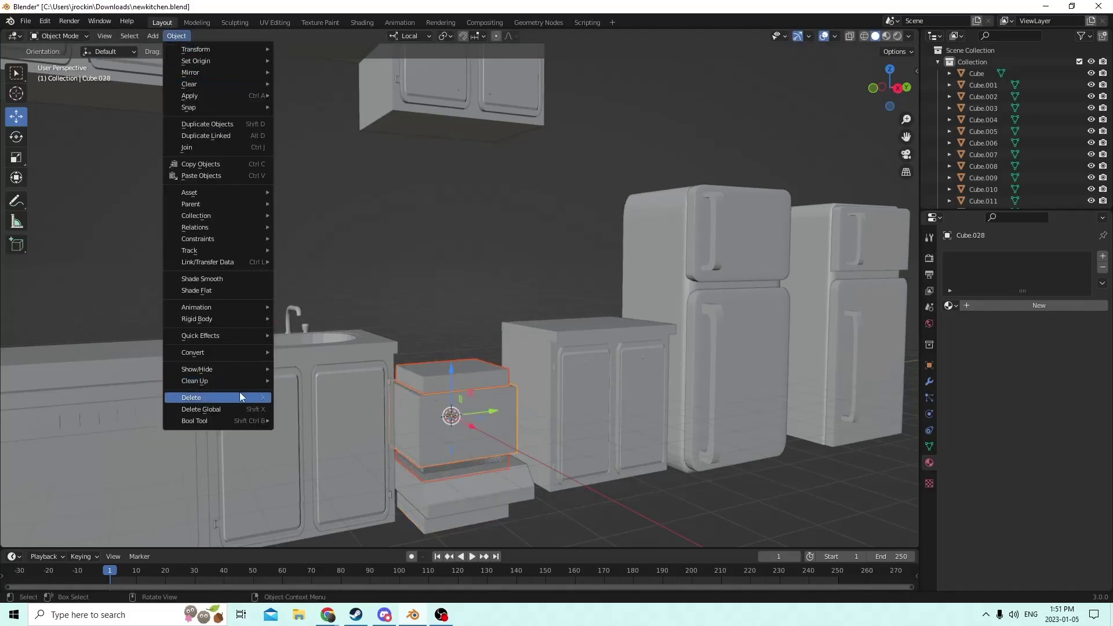
{"action": "mouse_move", "coordinate": [222, 418]}
{"action": "left_click", "coordinate": [303, 434]}
{"action": "middle_click_drag", "start_coordinate": [449, 290], "coordinate": [453, 274]}
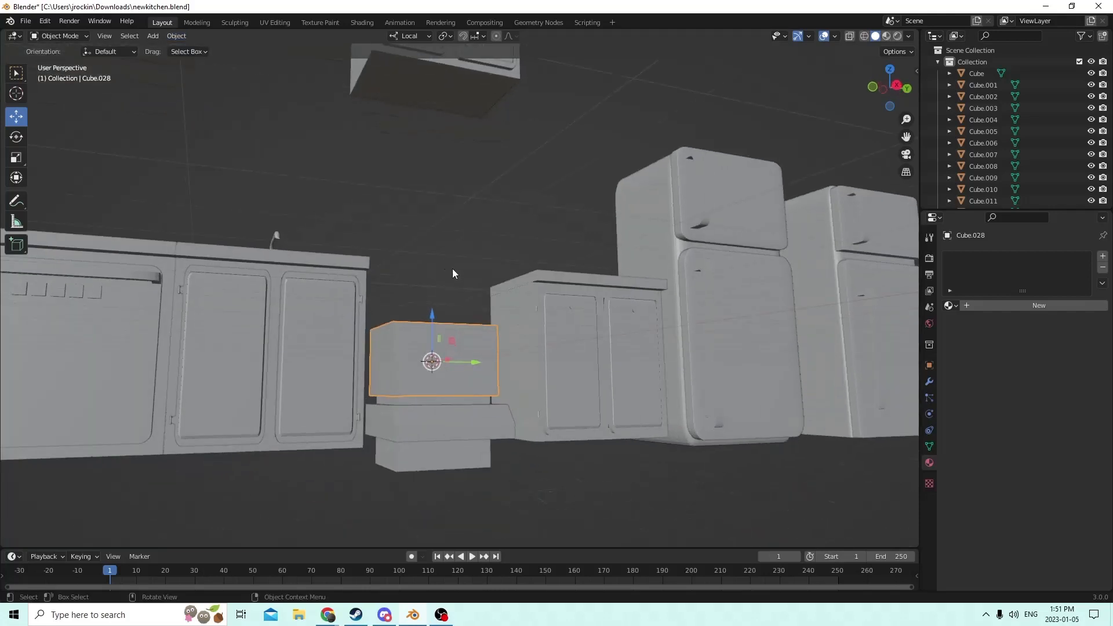
- Subtract the lowered cutter copy from the sloped base block with a Bool Tool difference
{"action": "middle_click_drag", "start_coordinate": [432, 436], "coordinate": [458, 441]}
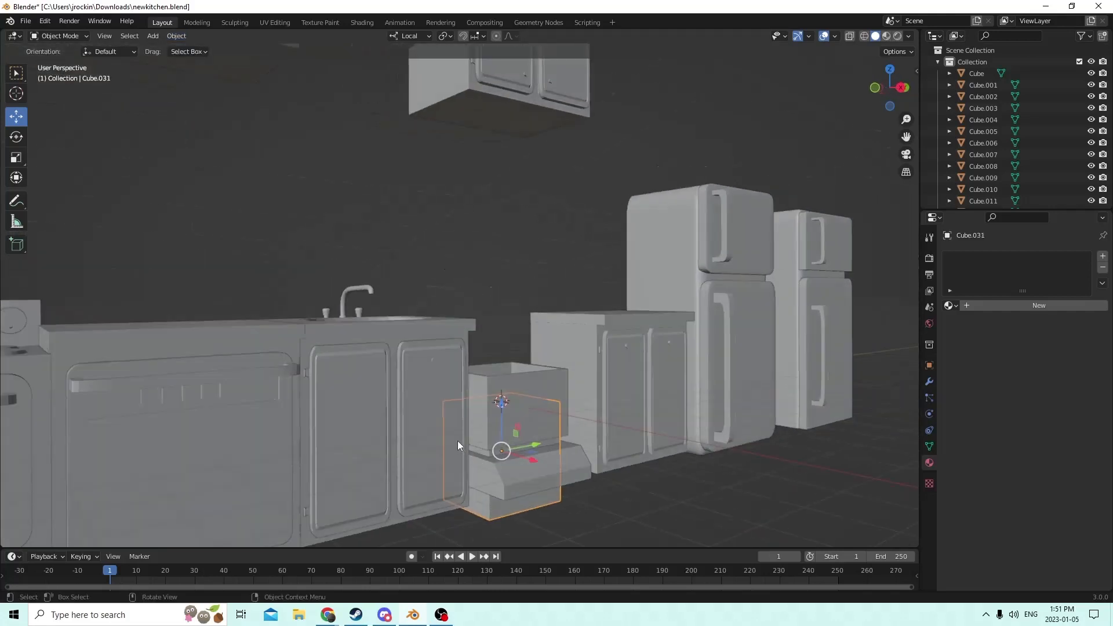
{"action": "left_click", "coordinate": [515, 472], "text": "shift"}
{"action": "middle_click_drag", "start_coordinate": [395, 407], "coordinate": [359, 394]}
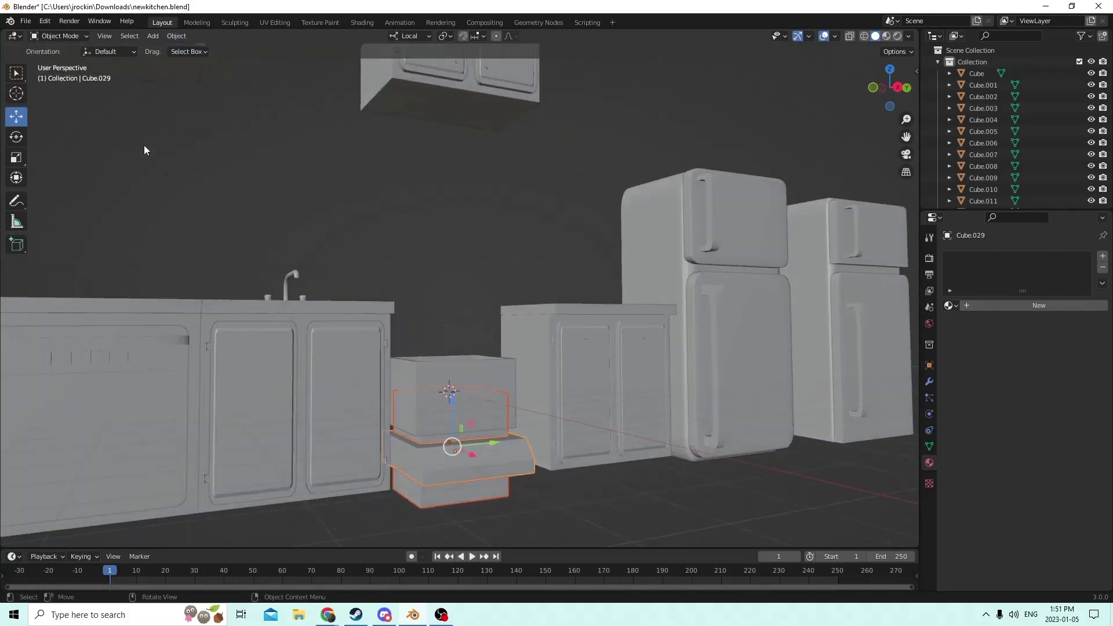
{"action": "left_click", "coordinate": [175, 37]}
{"action": "mouse_move", "coordinate": [211, 421]}
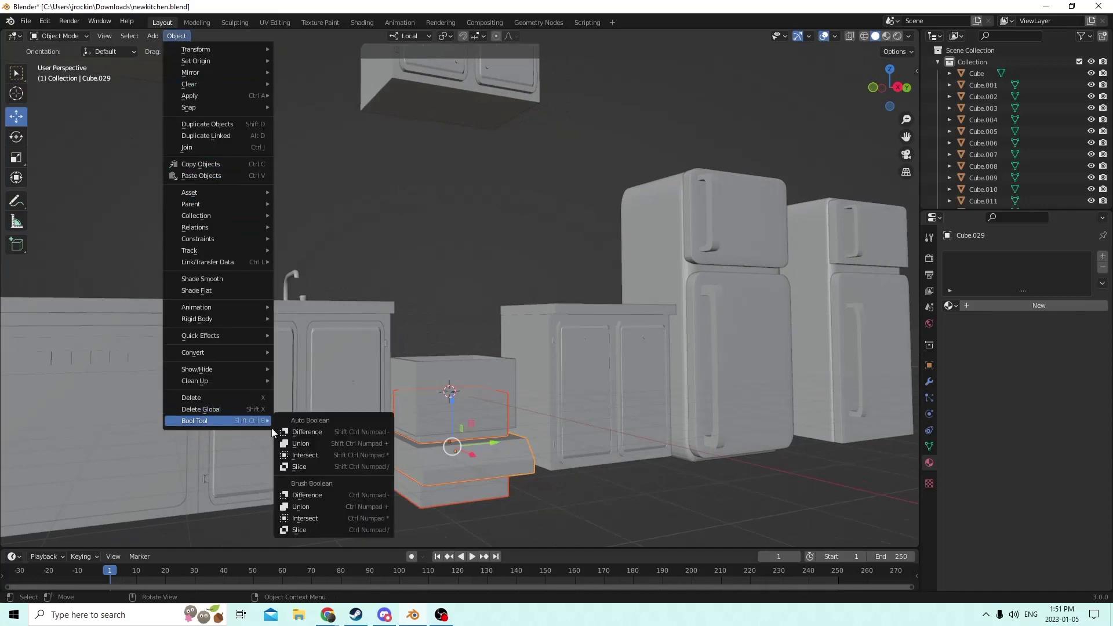
{"action": "left_click", "coordinate": [308, 435]}
{"action": "middle_click_drag", "start_coordinate": [295, 384], "coordinate": [281, 384]}
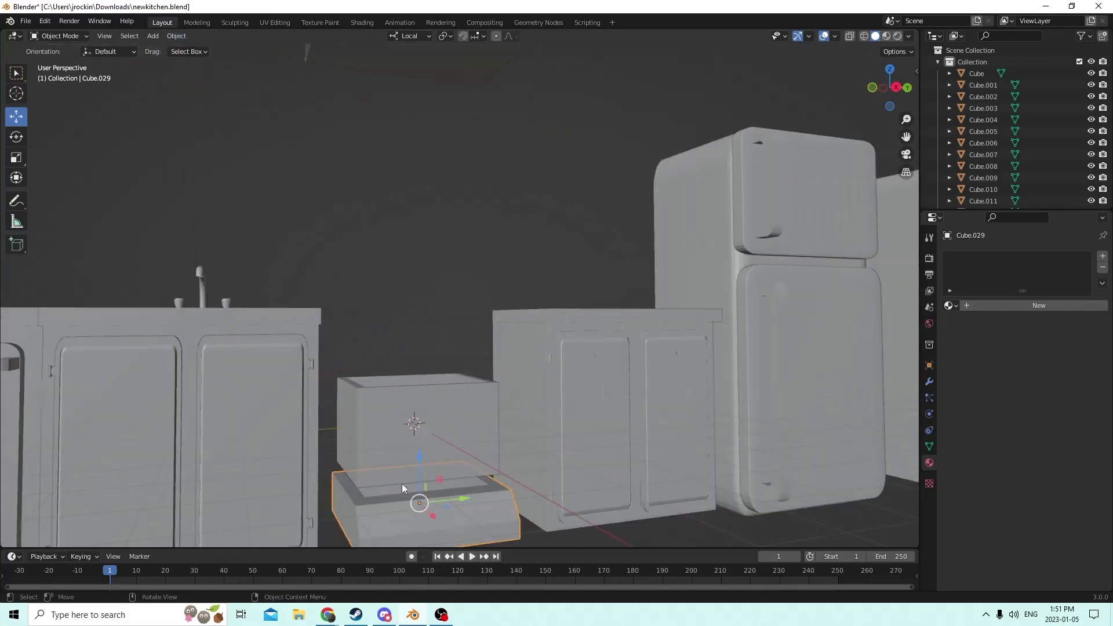
- Raise the hollowed base block along Z to meet the underside of the upper block
{"action": "left_click_drag", "start_coordinate": [416, 461], "coordinate": [416, 446]}
{"action": "mouse_move", "coordinate": [416, 444]}
{"action": "middle_mouse_down"}
{"action": "mouse_move", "coordinate": [406, 422]}
{"action": "mouse_move", "coordinate": [414, 429]}
{"action": "middle_mouse_up"}
{"action": "left_click_drag", "start_coordinate": [406, 452], "coordinate": [401, 442]}
{"action": "middle_click_drag", "start_coordinate": [372, 445], "coordinate": [390, 395]}
{"action": "scroll", "coordinate": [361, 436], "scroll_direction": "up", "scroll_amount": 2}
{"action": "scroll", "coordinate": [369, 435], "scroll_direction": "down", "scroll_amount": 5}
{"action": "scroll", "coordinate": [464, 447], "scroll_direction": "up", "scroll_amount": 3}
- Join the base block and the upper block into one object
{"action": "left_click", "coordinate": [473, 361]}
{"action": "left_click", "coordinate": [458, 429]}
{"action": "left_click", "coordinate": [430, 376], "text": "shift"}
{"action": "key", "text": "ctrl+j"}
- Move the joined hood along Y to the stove's position and raise it about 0.061 m along Z
{"action": "left_click_drag", "start_coordinate": [443, 366], "coordinate": [167, 362]}
{"action": "middle_click_drag", "start_coordinate": [167, 361], "coordinate": [210, 373]}
{"action": "left_click_drag", "start_coordinate": [132, 342], "coordinate": [129, 159]}
{"action": "middle_click_drag", "start_coordinate": [129, 159], "coordinate": [220, 218]}
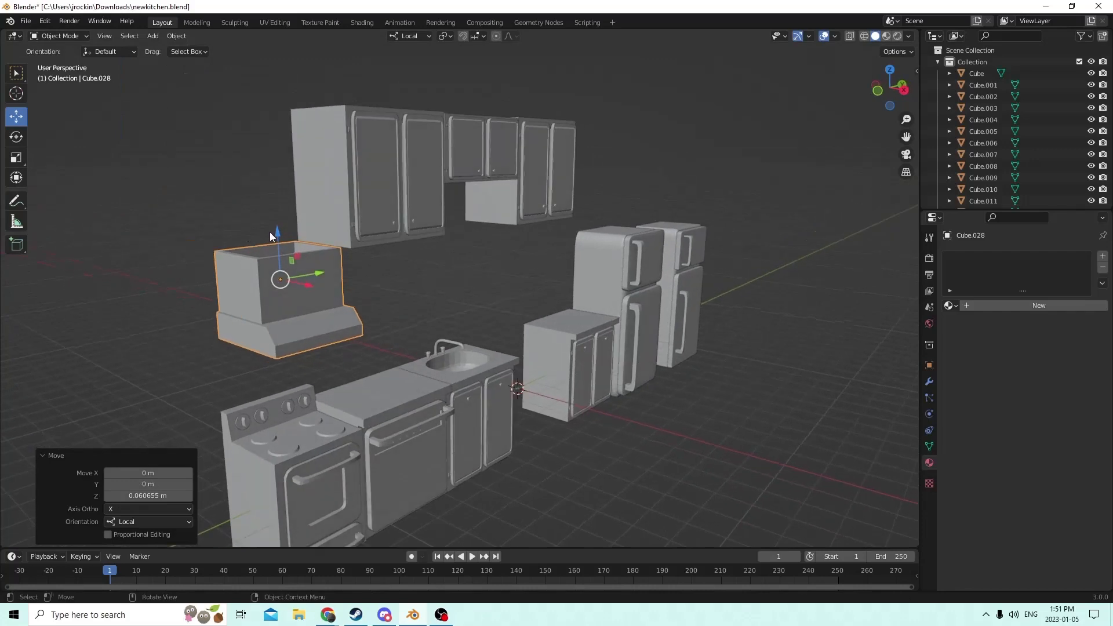
- Raise the hood about 0.021 m along Z and shift it about 0.0008 m along Y against the wall cabinets
{"action": "left_click_drag", "start_coordinate": [270, 232], "coordinate": [260, 148]}
{"action": "middle_click_drag", "start_coordinate": [260, 148], "coordinate": [225, 157]}
{"action": "mouse_move", "coordinate": [589, 257]}
{"action": "middle_mouse_down"}
{"action": "mouse_move", "coordinate": [513, 262]}
{"action": "mouse_move", "coordinate": [548, 277]}
{"action": "mouse_move", "coordinate": [582, 259]}
{"action": "middle_mouse_up"}
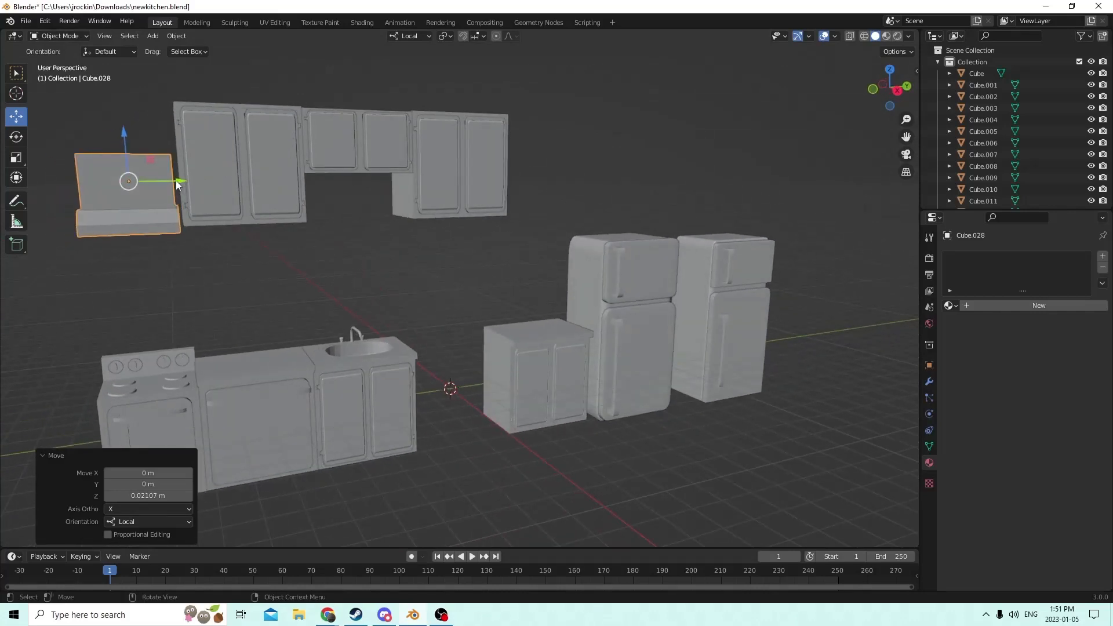
{"action": "left_click_drag", "start_coordinate": [178, 181], "coordinate": [182, 181]}
{"action": "middle_click_drag", "start_coordinate": [231, 207], "coordinate": [219, 212]}
- Add a new cube in the gap between the lower cabinets and raise it about 0.0306 m along Z
{"action": "scroll", "coordinate": [570, 312], "scroll_direction": "up", "scroll_amount": 2}
{"action": "middle_click_drag", "start_coordinate": [569, 313], "coordinate": [540, 315]}
{"action": "middle_click_drag", "start_coordinate": [523, 383], "coordinate": [531, 384]}
{"action": "middle_click_drag", "start_coordinate": [473, 403], "coordinate": [412, 374]}
{"action": "scroll", "coordinate": [436, 399], "scroll_direction": "up", "scroll_amount": 2}
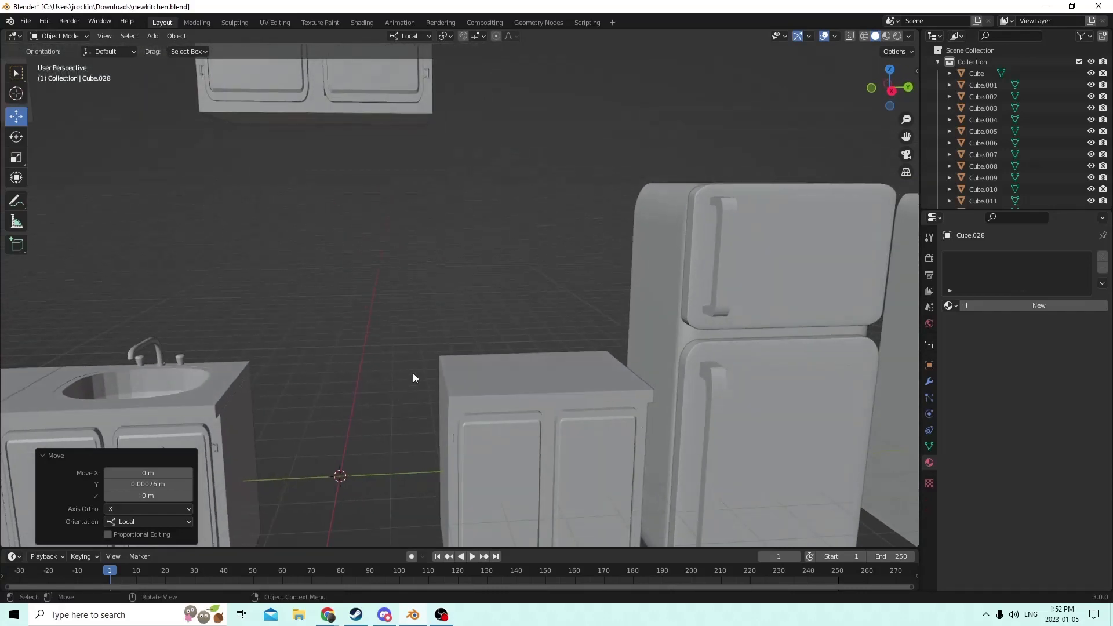
{"action": "key", "text": "shift+a"}
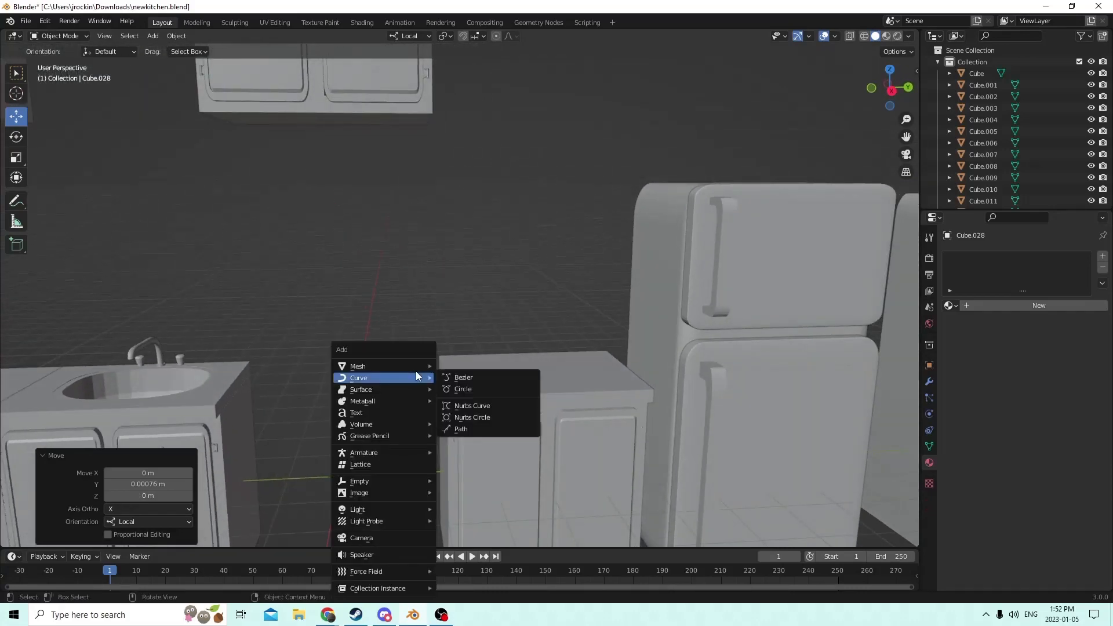
{"action": "mouse_move", "coordinate": [416, 365]}
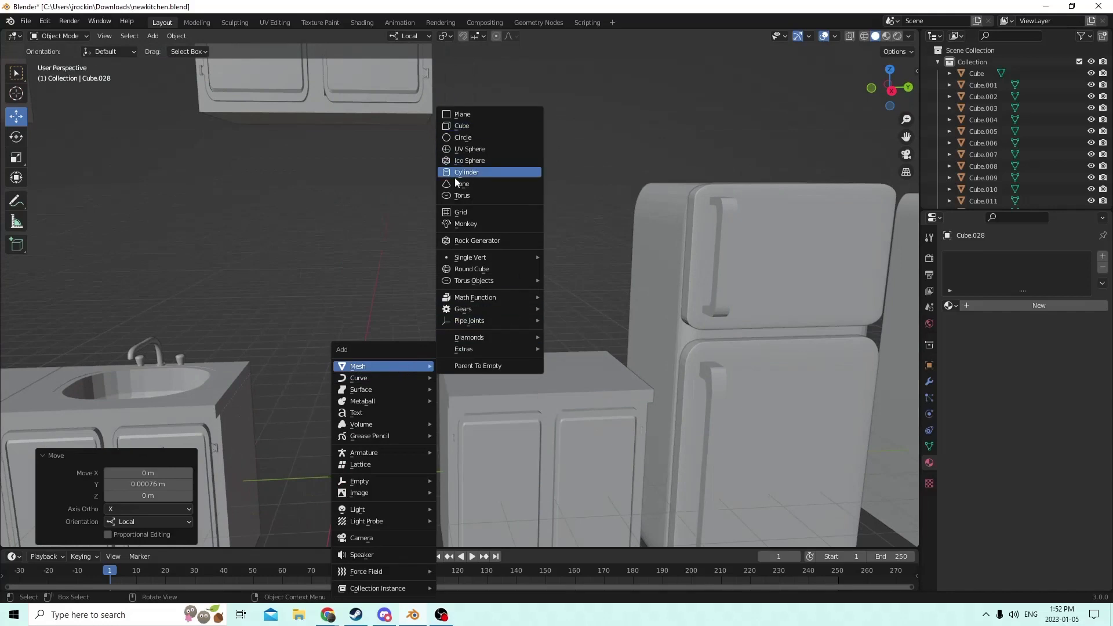
{"action": "left_click", "coordinate": [462, 126]}
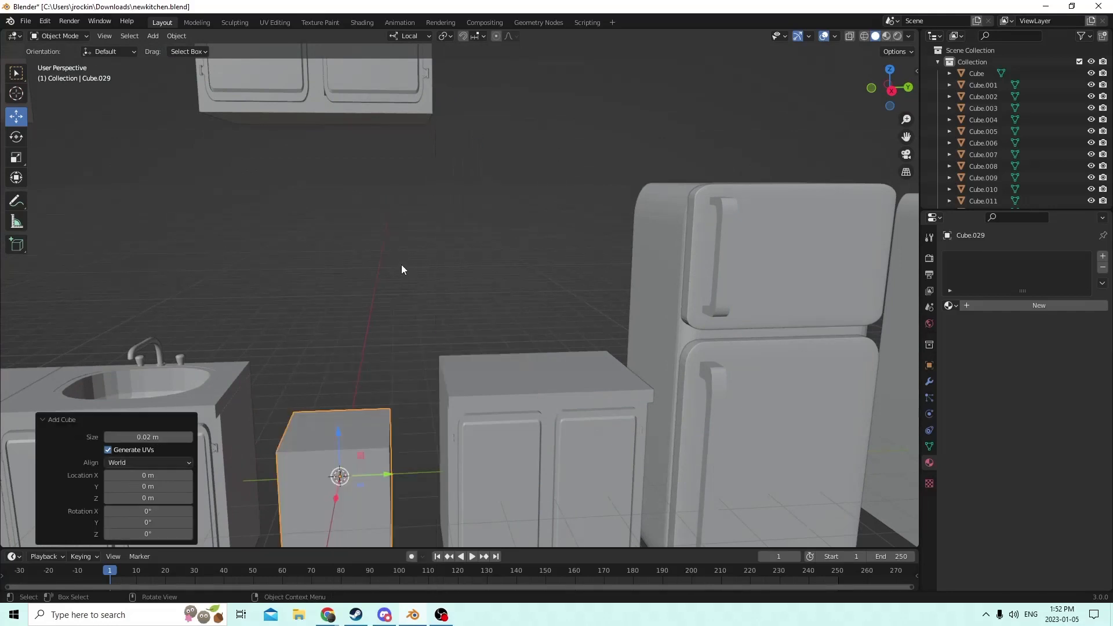
{"action": "middle_click_drag", "start_coordinate": [401, 264], "coordinate": [373, 305]}
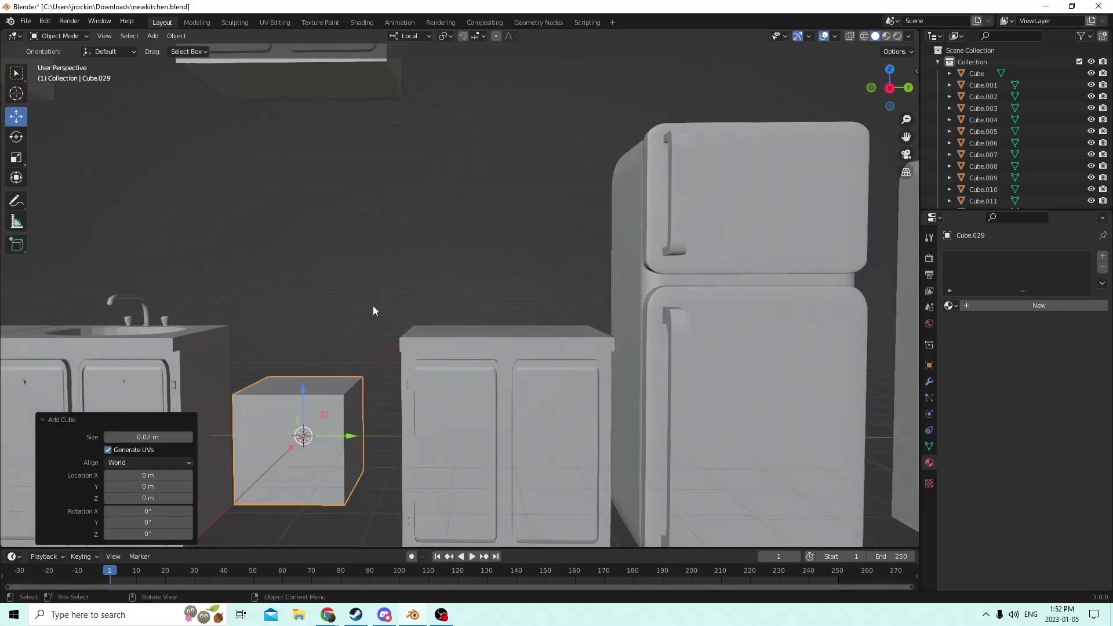
{"action": "left_click_drag", "start_coordinate": [293, 378], "coordinate": [274, 231]}
{"action": "middle_click_drag", "start_coordinate": [274, 231], "coordinate": [174, 244]}
{"action": "left_click", "coordinate": [17, 157]}
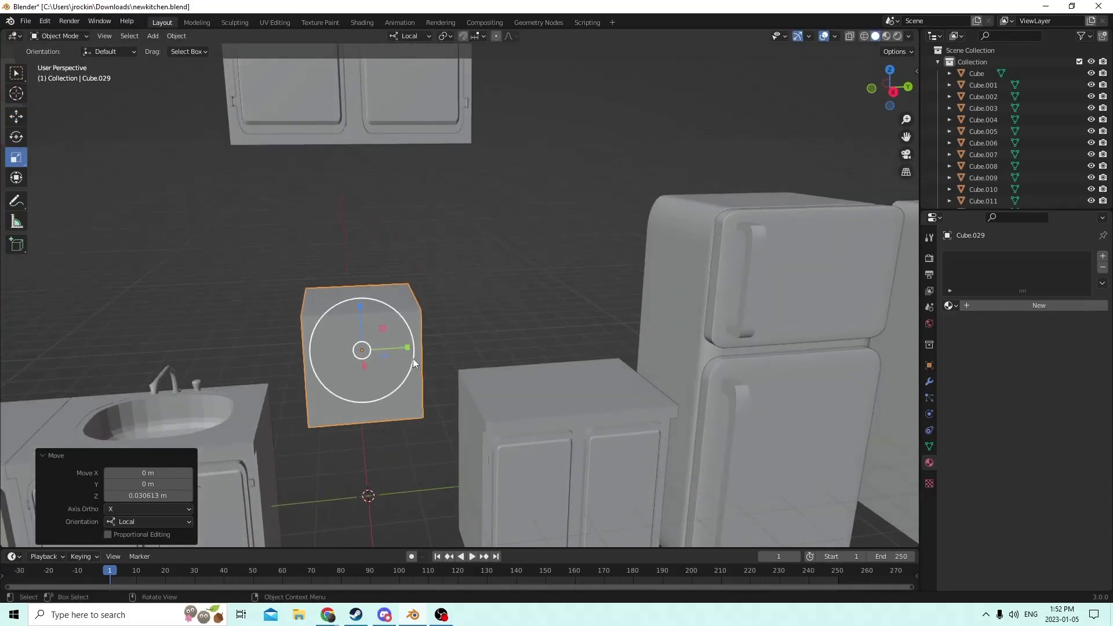
{"action": "left_click_drag", "start_coordinate": [407, 348], "coordinate": [439, 347]}
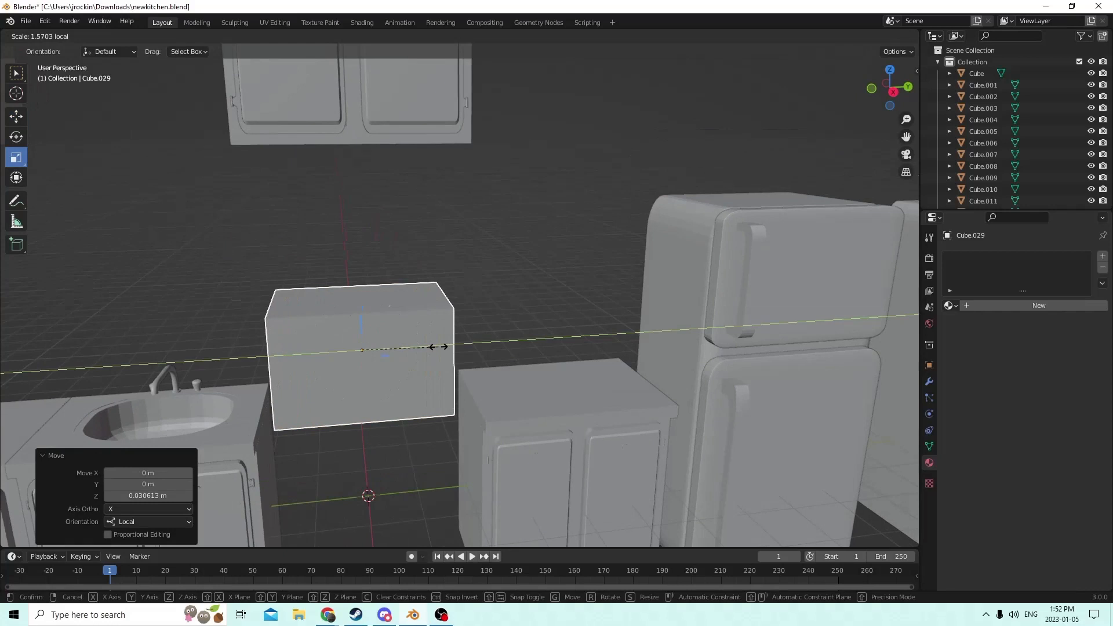
{"action": "right_click", "coordinate": [438, 347]}
- Duplicate the raised cube and move the copy about 0.0244 m forward along X
{"action": "key", "text": "shift+d"}
{"action": "right_click", "coordinate": [482, 320]}
{"action": "middle_click_drag", "start_coordinate": [482, 321], "coordinate": [476, 349]}
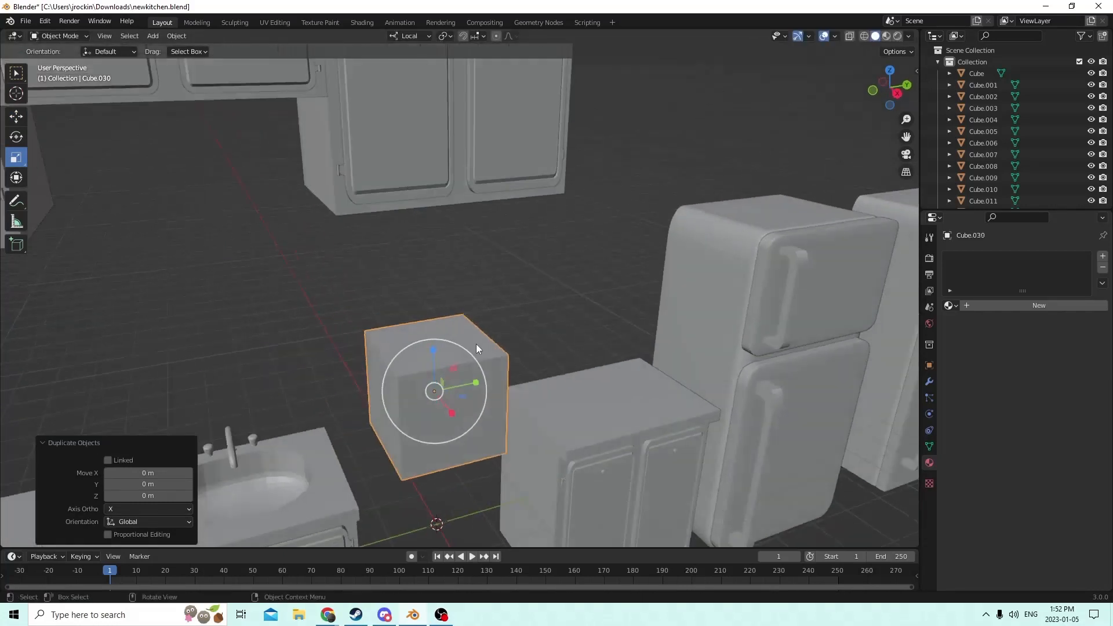
{"action": "left_click", "coordinate": [16, 116]}
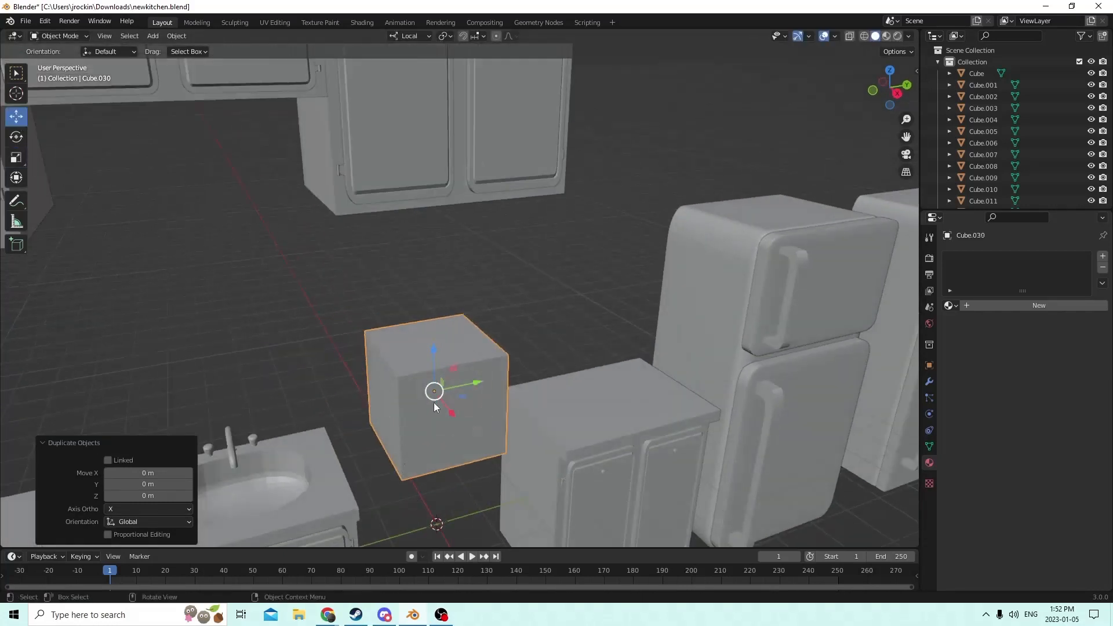
{"action": "left_click_drag", "start_coordinate": [450, 410], "coordinate": [499, 459]}
{"action": "middle_click_drag", "start_coordinate": [477, 450], "coordinate": [451, 447]}
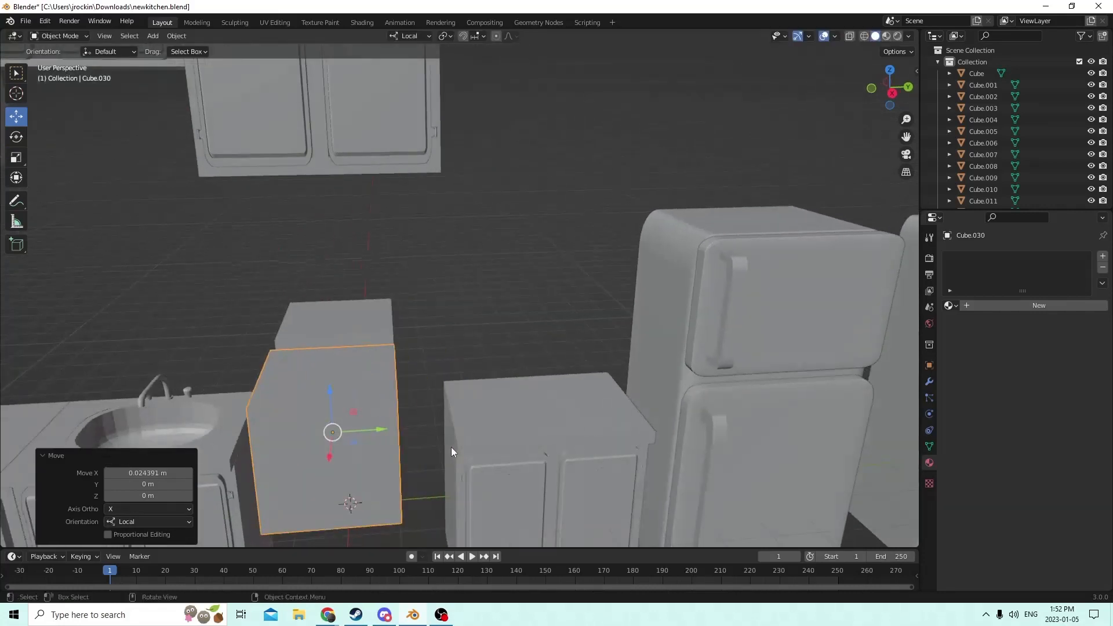
- Scale the rear cube uniformly to about 1.195
{"action": "left_click", "coordinate": [354, 326]}
{"action": "middle_click_drag", "start_coordinate": [355, 326], "coordinate": [380, 376]}
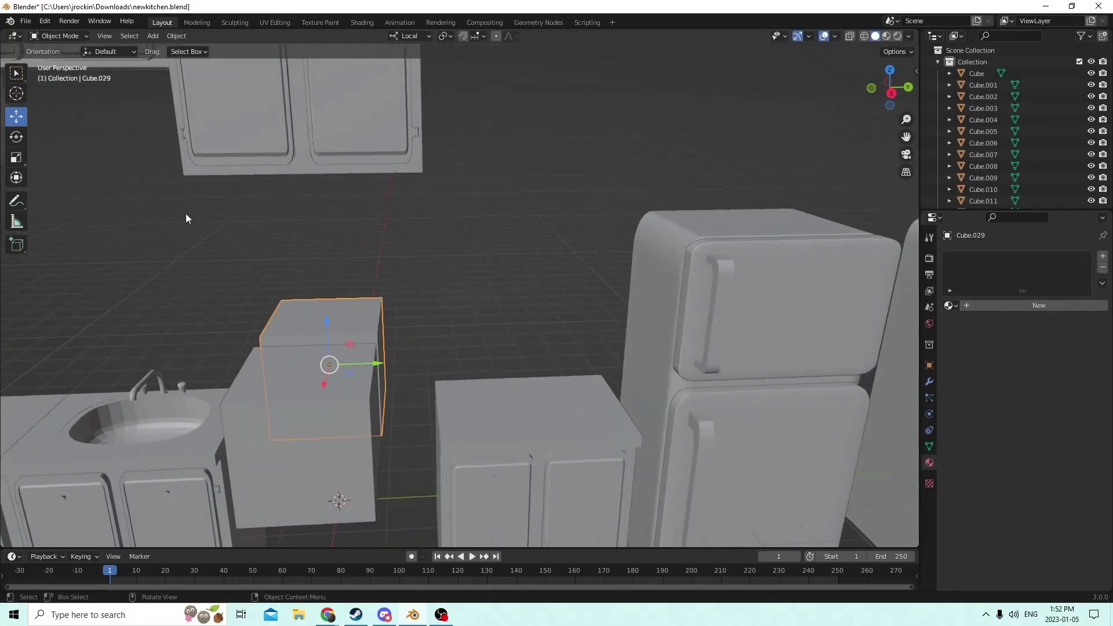
{"action": "key", "text": "s"}
{"action": "left_click", "coordinate": [418, 277]}
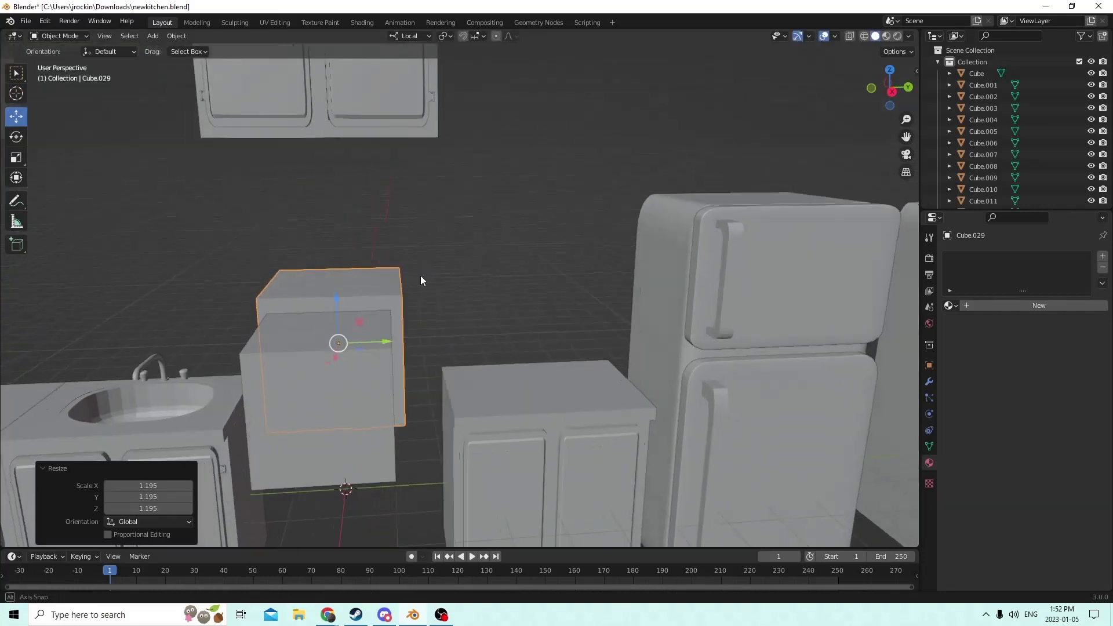
- Widen the rear cube along its local Y axis, then trim its width by a factor of 0.749
{"action": "scroll", "coordinate": [155, 167], "scroll_direction": "up", "scroll_amount": 3}
{"action": "left_click", "coordinate": [15, 158]}
{"action": "middle_click_drag", "start_coordinate": [405, 307], "coordinate": [362, 393]}
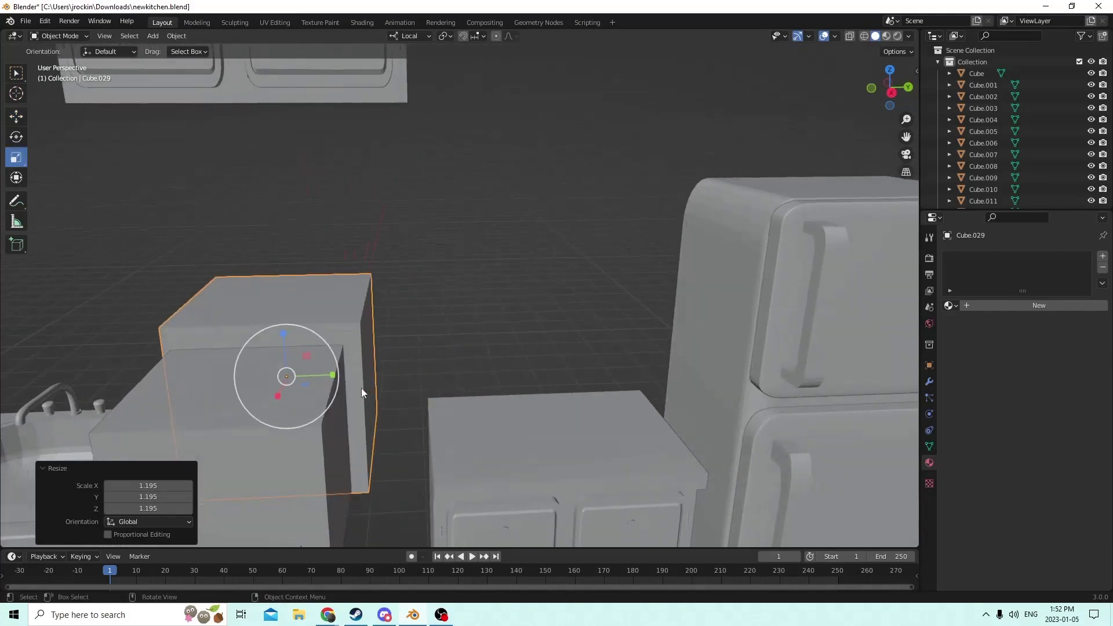
{"action": "left_click_drag", "start_coordinate": [328, 377], "coordinate": [413, 373]}
{"action": "middle_click_drag", "start_coordinate": [412, 367], "coordinate": [353, 347]}
{"action": "left_click_drag", "start_coordinate": [334, 350], "coordinate": [320, 350]}
{"action": "middle_click_drag", "start_coordinate": [313, 314], "coordinate": [371, 307]}
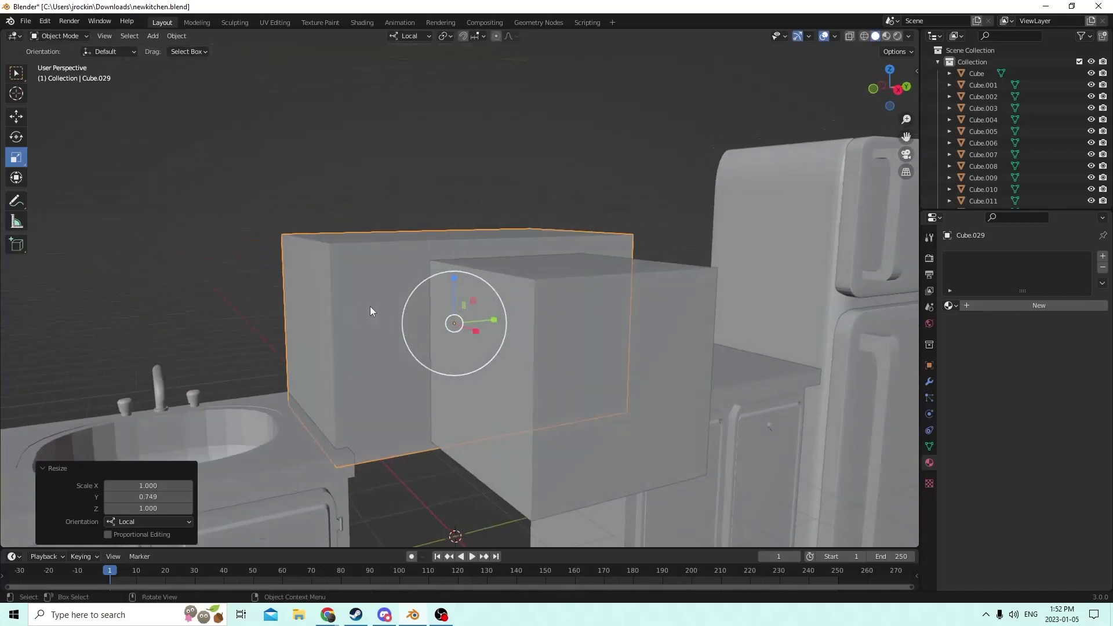
- Move the smaller front cube along local Y toward the sink, in front of the wide box's sink-side portion
{"action": "left_click", "coordinate": [618, 375]}
{"action": "scroll", "coordinate": [590, 355], "scroll_direction": "down", "scroll_amount": 4}
{"action": "middle_click_drag", "start_coordinate": [590, 354], "coordinate": [627, 382]}
{"action": "scroll", "coordinate": [627, 381], "scroll_direction": "up", "scroll_amount": 2}
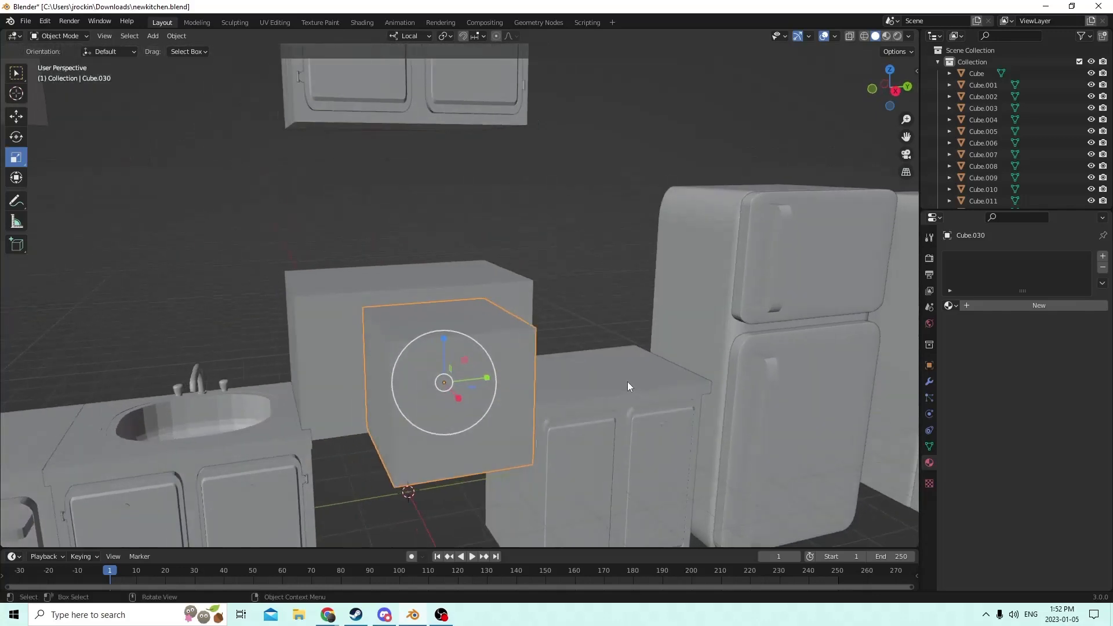
{"action": "left_click", "coordinate": [17, 117]}
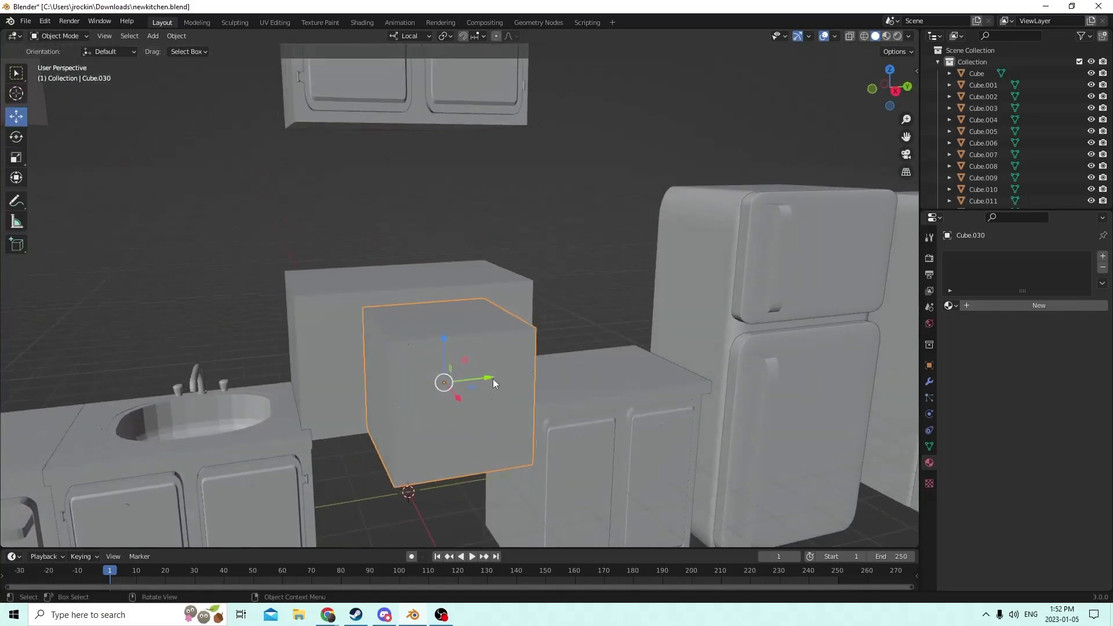
{"action": "left_click_drag", "start_coordinate": [493, 383], "coordinate": [437, 374]}
- Duplicate the smaller cube and move the copy forward along X, away from the wide box
{"action": "middle_click_drag", "start_coordinate": [437, 374], "coordinate": [633, 422]}
{"action": "key", "text": "shift+d"}
{"action": "right_click", "coordinate": [636, 413]}
{"action": "left_click_drag", "start_coordinate": [588, 450], "coordinate": [731, 532]}
- Push the original smaller cube back along X so it sinks into the front of the wide box
{"action": "left_click", "coordinate": [552, 368]}
{"action": "middle_click_drag", "start_coordinate": [554, 398], "coordinate": [712, 450]}
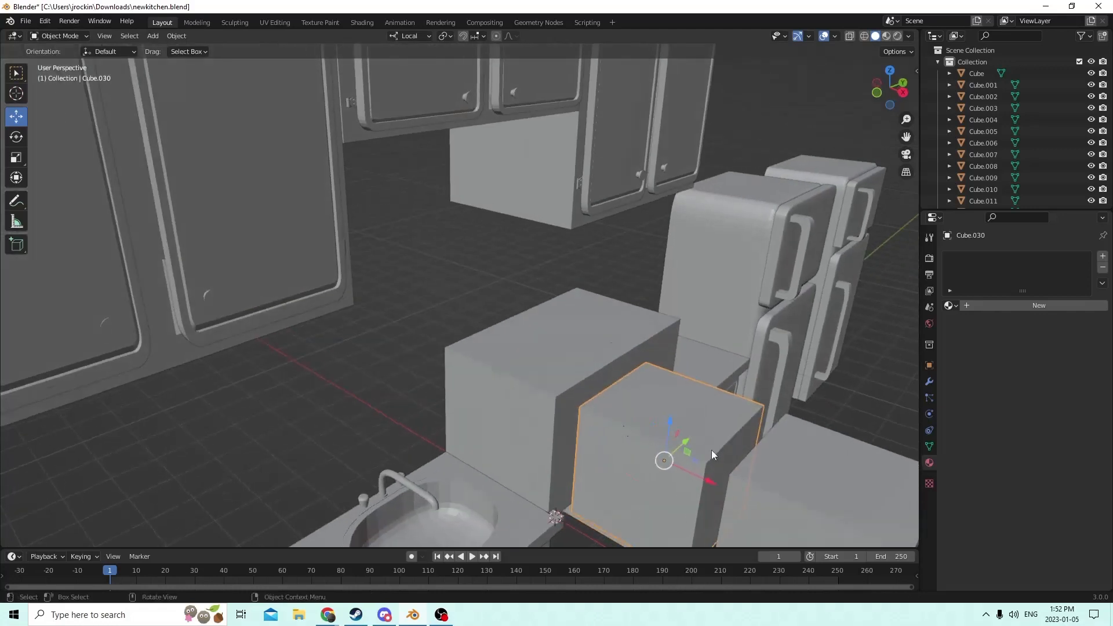
{"action": "left_click_drag", "start_coordinate": [701, 477], "coordinate": [593, 409]}
- Cut a rectangular cavity into the wide box by subtracting the embedded cube with a Boolean difference
{"action": "middle_click_drag", "start_coordinate": [594, 408], "coordinate": [161, 85]}
{"action": "left_click", "coordinate": [545, 374]}
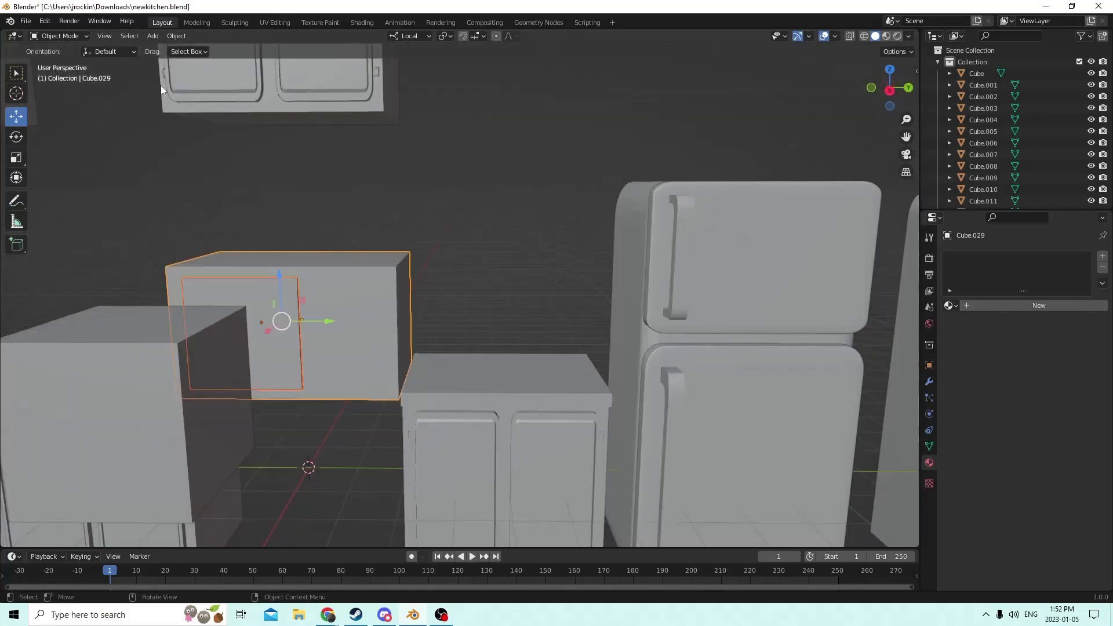
{"action": "left_click", "coordinate": [176, 36]}
{"action": "mouse_move", "coordinate": [208, 423]}
{"action": "left_click", "coordinate": [322, 431]}
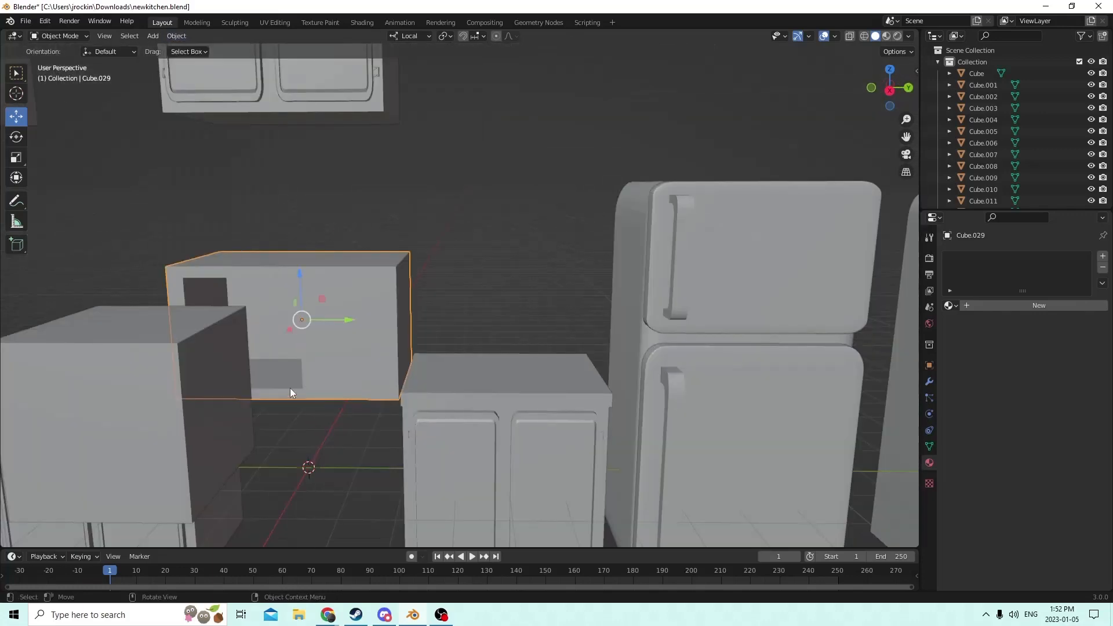
- Examine the hollowed box and the cube copy from several angles, including in material preview shading
{"action": "middle_click_drag", "start_coordinate": [290, 388], "coordinate": [357, 440]}
{"action": "middle_click_drag", "start_coordinate": [432, 439], "coordinate": [350, 403]}
{"action": "scroll", "coordinate": [350, 416], "scroll_direction": "up", "scroll_amount": 3}
{"action": "scroll", "coordinate": [340, 398], "scroll_direction": "down", "scroll_amount": 2}
{"action": "left_click", "coordinate": [461, 454]}
{"action": "middle_click_drag", "start_coordinate": [461, 454], "coordinate": [467, 433]}
{"action": "scroll", "coordinate": [491, 431], "scroll_direction": "up", "scroll_amount": 2}
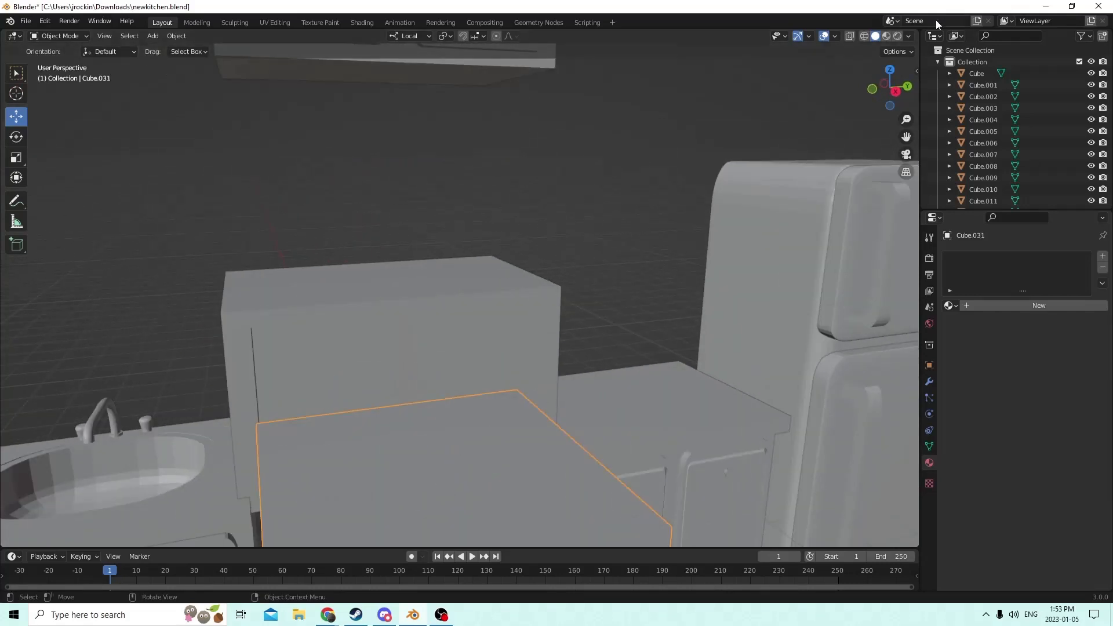
{"action": "left_click", "coordinate": [887, 36]}
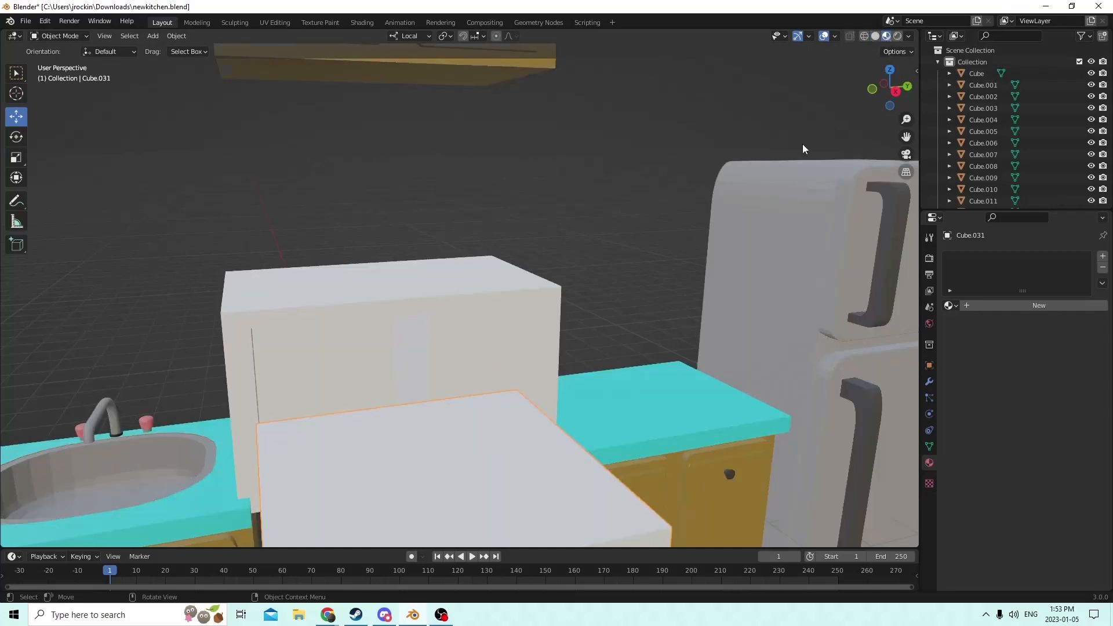
{"action": "left_click", "coordinate": [875, 36]}
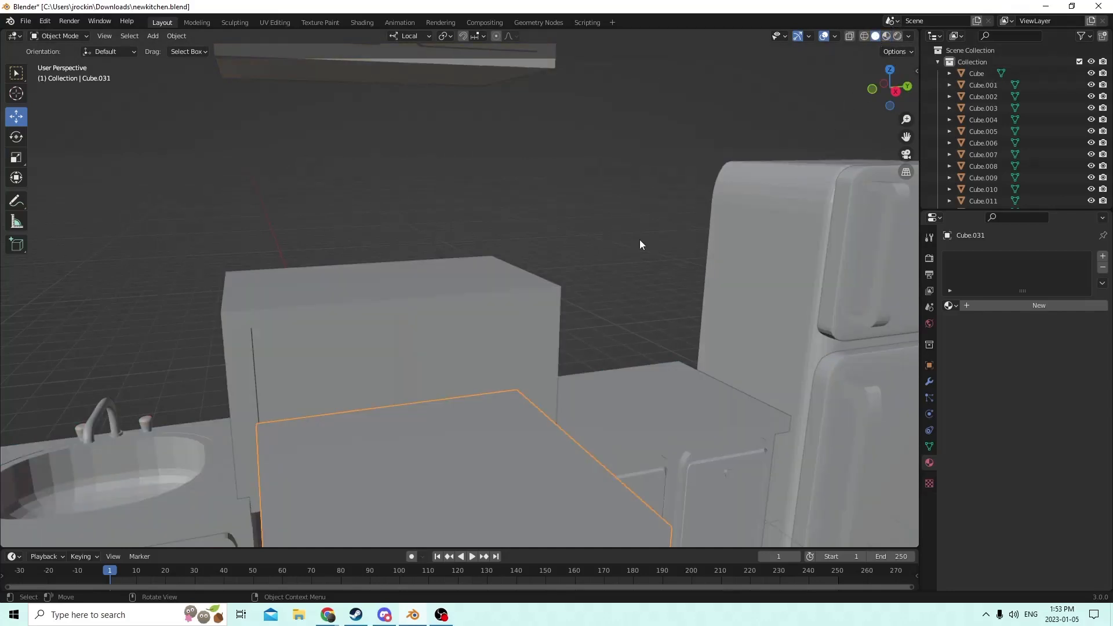
- Flatten the cube copy into a door panel by scaling it 0.121 along local X and 1.558 along local Y
{"action": "scroll", "coordinate": [678, 283], "scroll_direction": "down", "scroll_amount": 3}
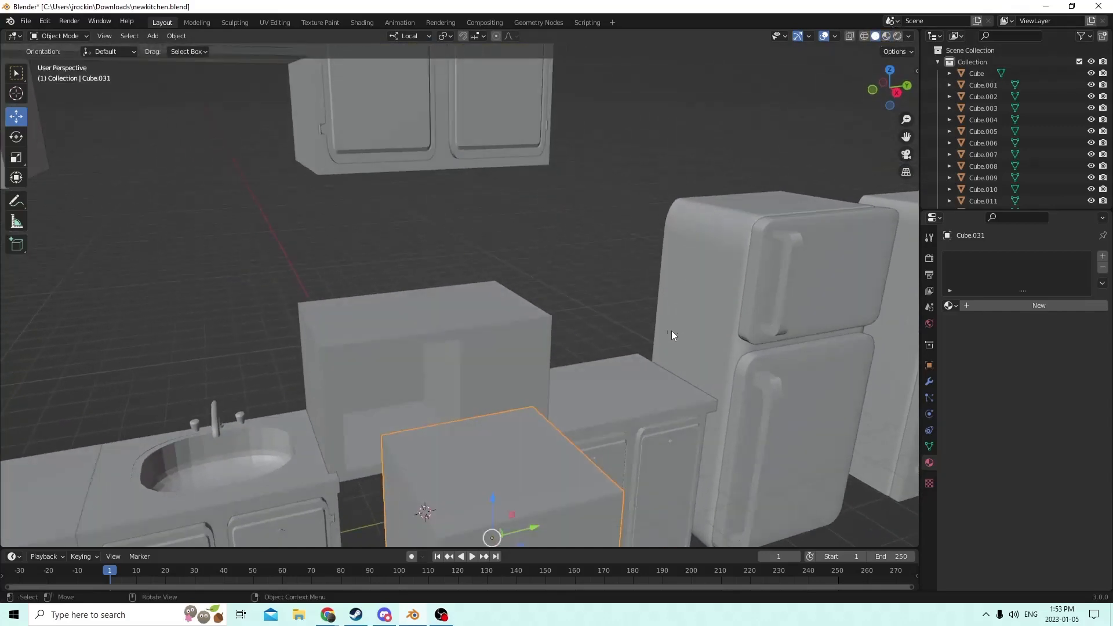
{"action": "mouse_move", "coordinate": [671, 331]}
{"action": "middle_mouse_down"}
{"action": "mouse_move", "coordinate": [570, 337]}
{"action": "mouse_move", "coordinate": [608, 348]}
{"action": "mouse_move", "coordinate": [650, 330]}
{"action": "middle_mouse_up"}
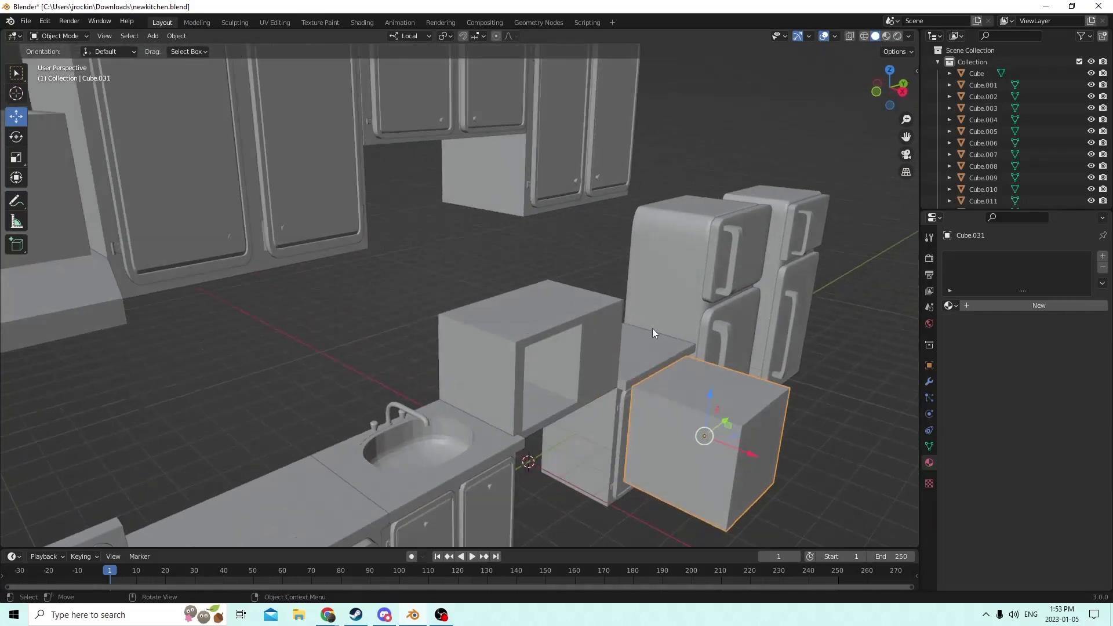
{"action": "left_click", "coordinate": [16, 157]}
{"action": "left_click_drag", "start_coordinate": [750, 453], "coordinate": [709, 437]}
{"action": "middle_click_drag", "start_coordinate": [710, 437], "coordinate": [670, 430]}
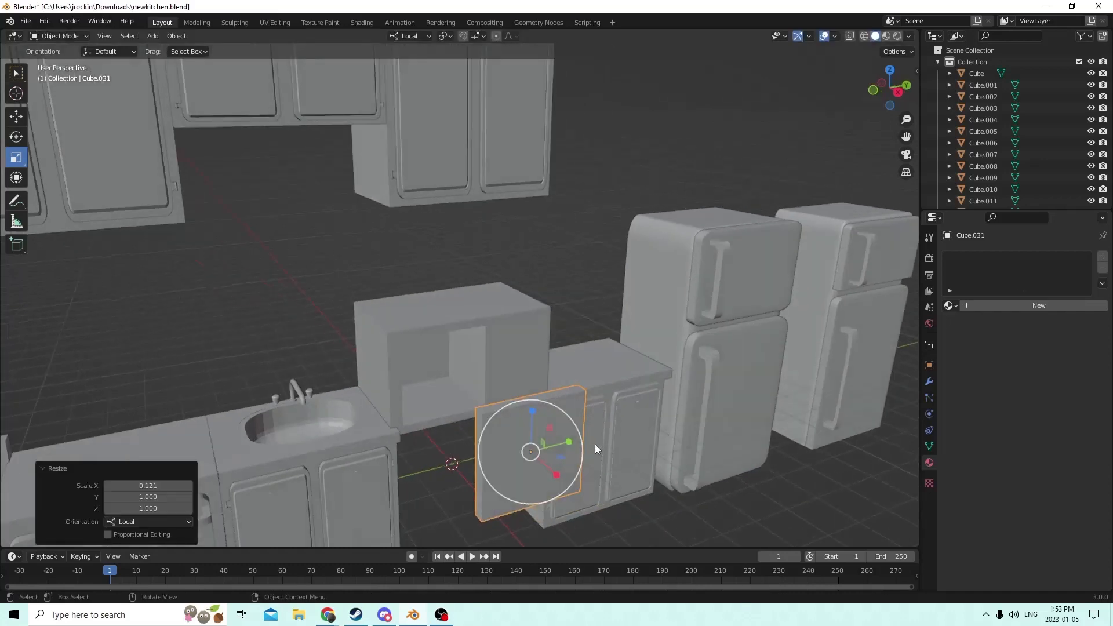
{"action": "left_click_drag", "start_coordinate": [567, 442], "coordinate": [601, 443]}
{"action": "middle_click_drag", "start_coordinate": [601, 442], "coordinate": [336, 172]}
- Move the door panel about -0.0352 m along X onto the box front and about 0.0022 m along Y
{"action": "left_click", "coordinate": [12, 118]}
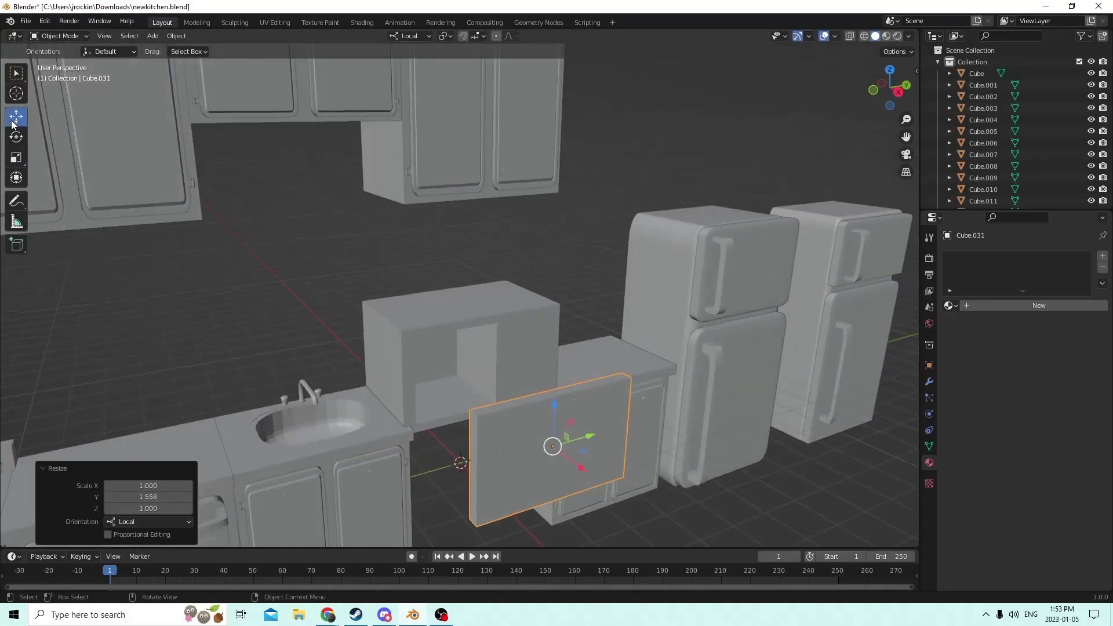
{"action": "middle_click_drag", "start_coordinate": [366, 285], "coordinate": [402, 292]}
{"action": "left_click_drag", "start_coordinate": [795, 493], "coordinate": [640, 411]}
{"action": "middle_click_drag", "start_coordinate": [638, 405], "coordinate": [433, 392]}
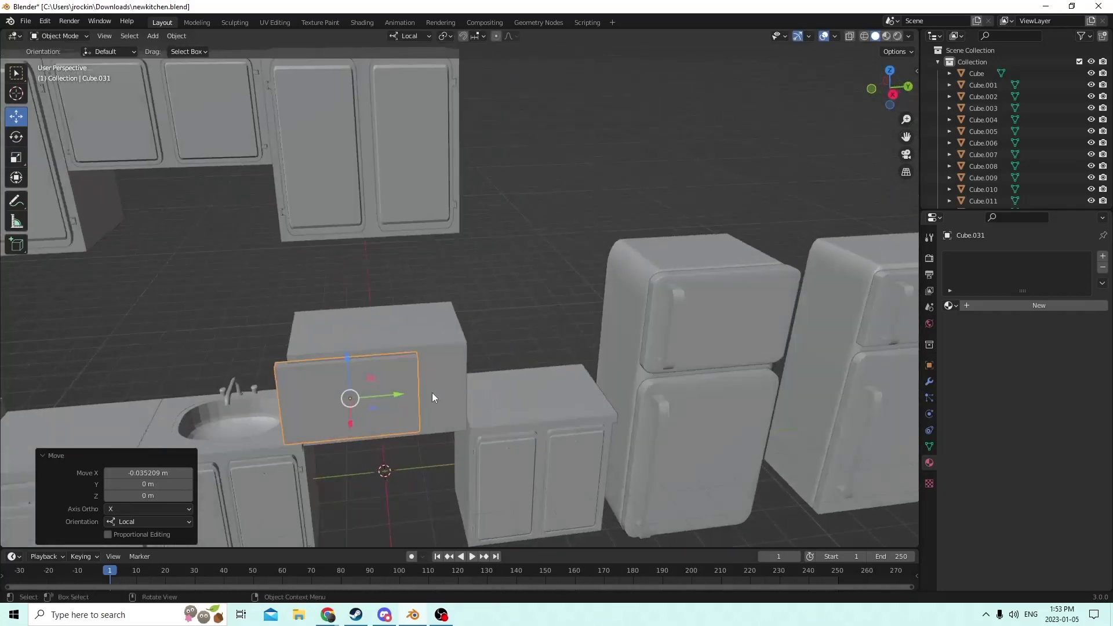
{"action": "scroll", "coordinate": [329, 408], "scroll_direction": "up", "scroll_amount": 4}
{"action": "left_click_drag", "start_coordinate": [308, 482], "coordinate": [311, 481]}
{"action": "middle_click_drag", "start_coordinate": [311, 481], "coordinate": [328, 448]}
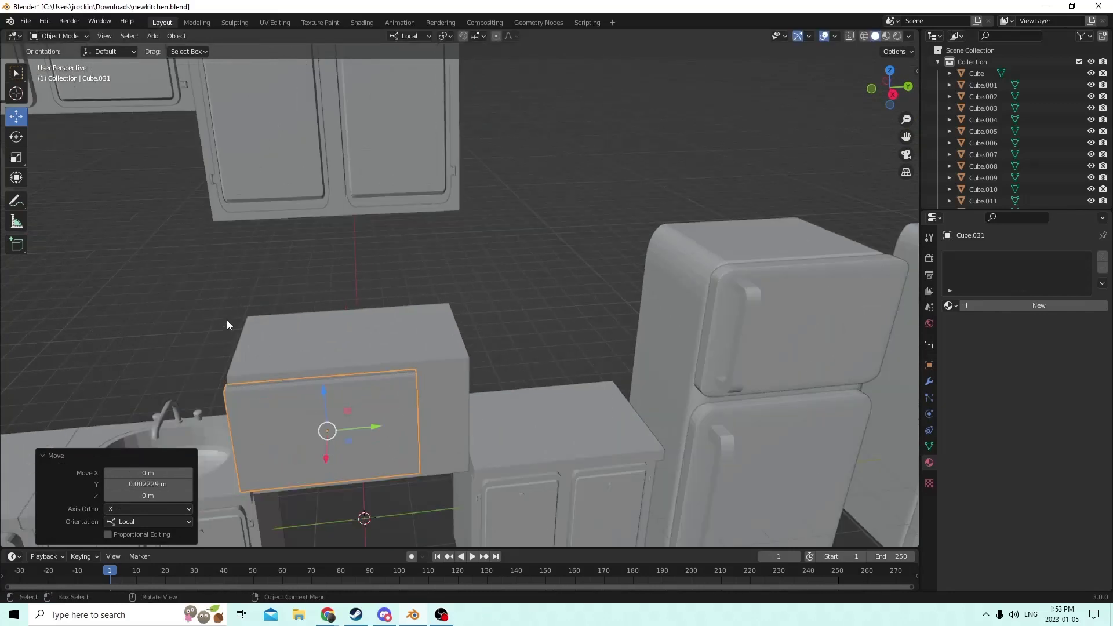
- Narrow the door panel by scaling it 0.962 along its local Y axis
{"action": "left_click", "coordinate": [17, 157]}
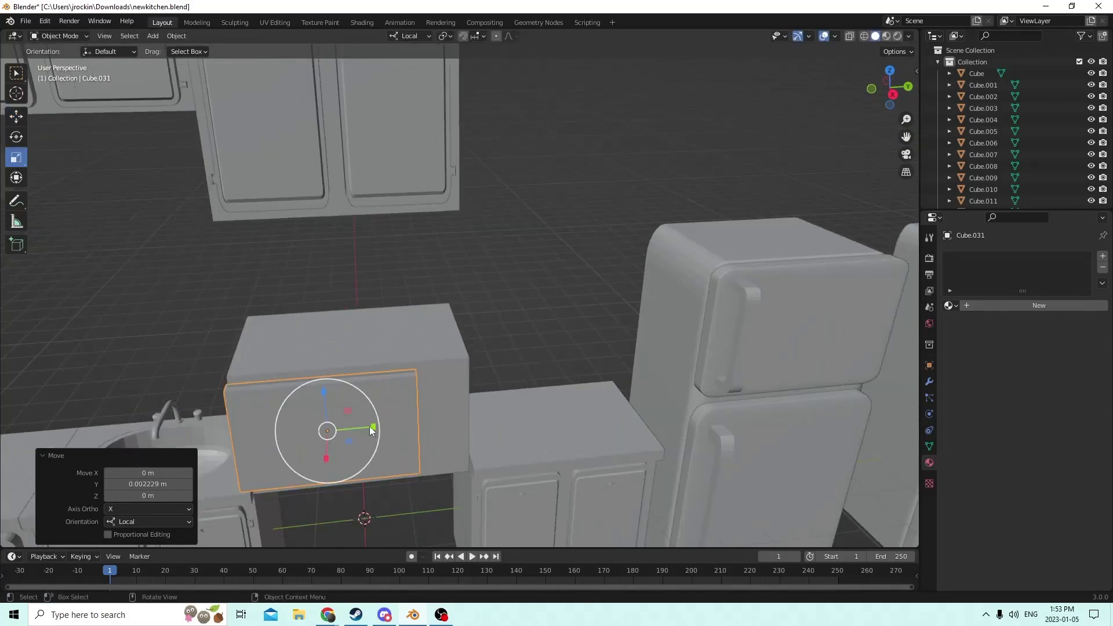
{"action": "left_click_drag", "start_coordinate": [376, 429], "coordinate": [371, 426]}
{"action": "key", "text": "KP_Decimal"}
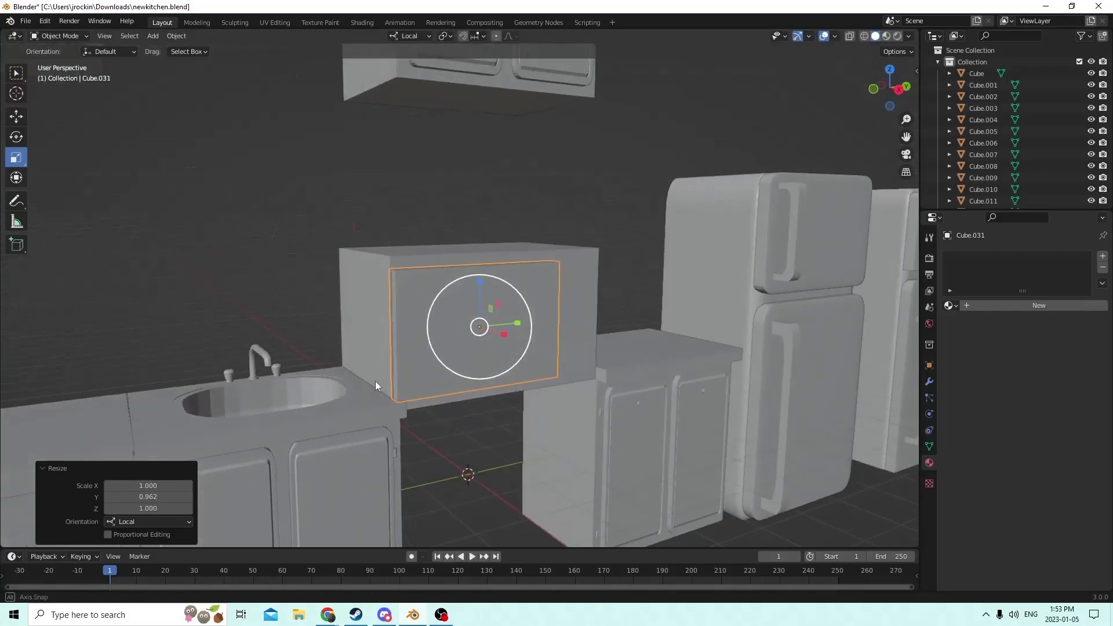
- Pull the door panel about 0.0009 m forward along local X from the box front
{"action": "middle_click_drag", "start_coordinate": [393, 409], "coordinate": [472, 335]}
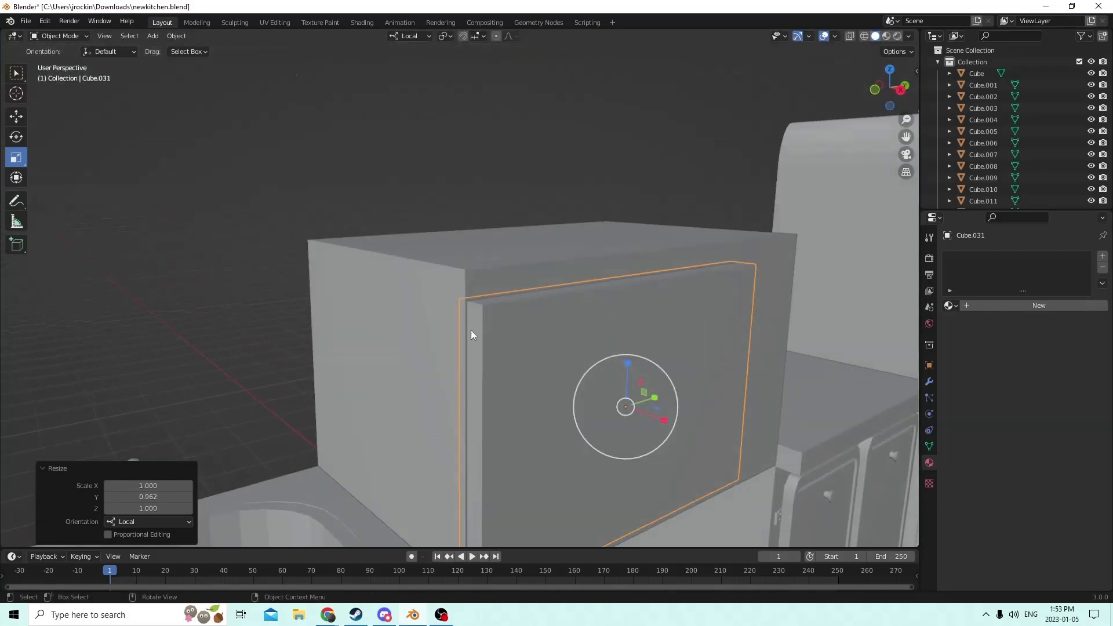
{"action": "left_click", "coordinate": [16, 116]}
{"action": "middle_click_drag", "start_coordinate": [561, 392], "coordinate": [622, 411]}
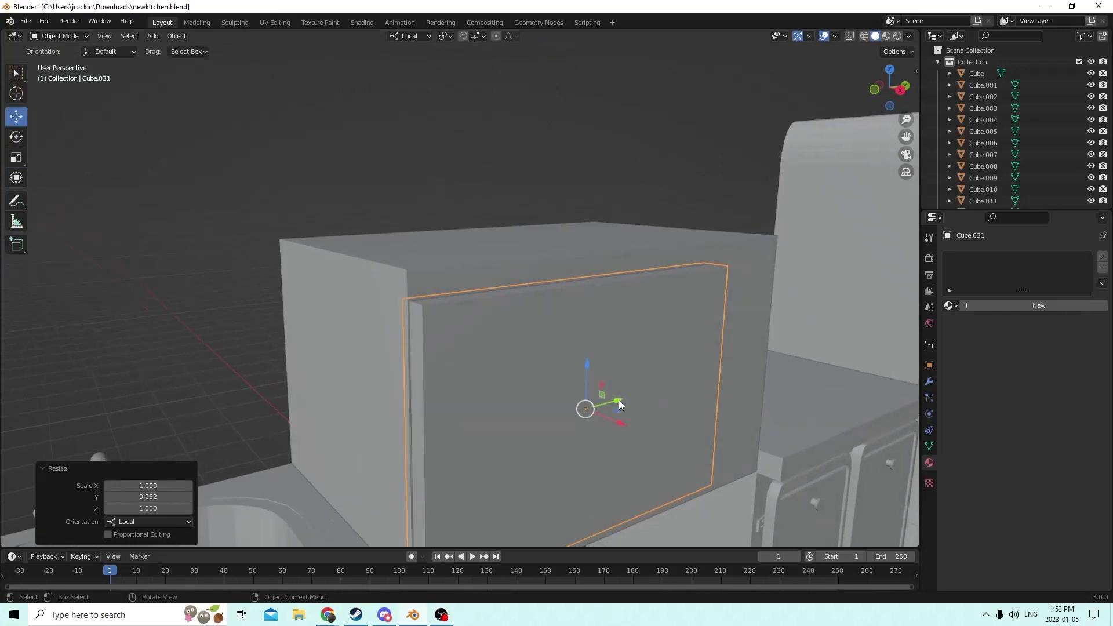
{"action": "left_click_drag", "start_coordinate": [618, 400], "coordinate": [630, 432]}
{"action": "middle_click_drag", "start_coordinate": [630, 433], "coordinate": [597, 394]}
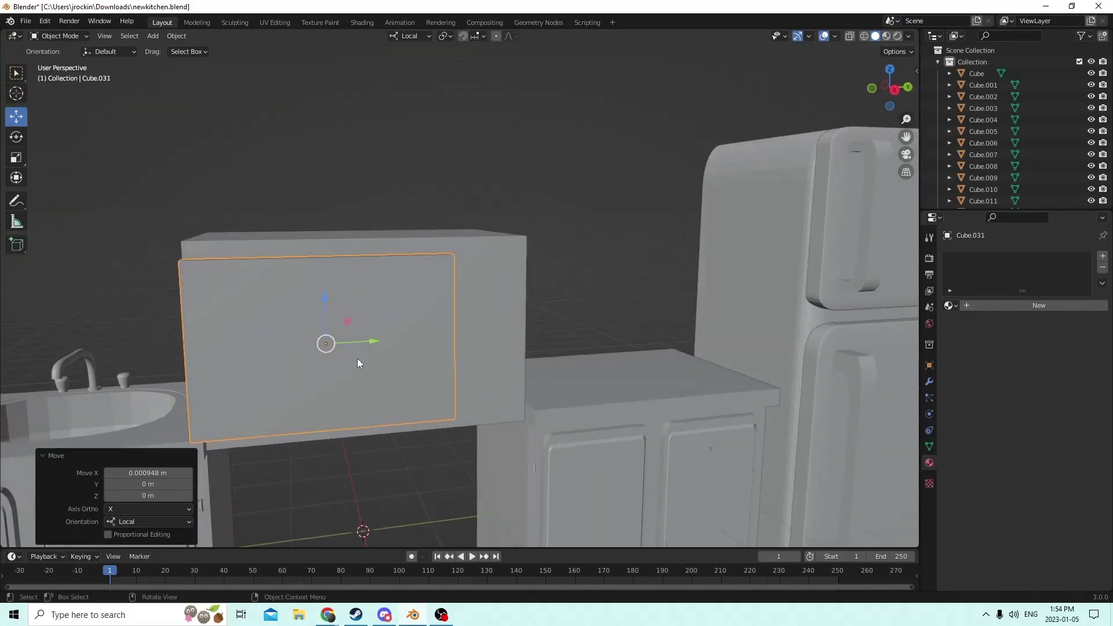
- Raise the door panel slightly along Z on the box front
{"action": "middle_click_drag", "start_coordinate": [357, 362], "coordinate": [349, 269]}
{"action": "left_click_drag", "start_coordinate": [402, 260], "coordinate": [404, 245]}
{"action": "mouse_move", "coordinate": [404, 245]}
{"action": "middle_mouse_down"}
{"action": "mouse_move", "coordinate": [394, 239]}
{"action": "mouse_move", "coordinate": [451, 244]}
{"action": "mouse_move", "coordinate": [390, 254]}
{"action": "middle_mouse_up"}
- Undo the last three actions, including the box selection and the door panel's raise
{"action": "left_click", "coordinate": [454, 294]}
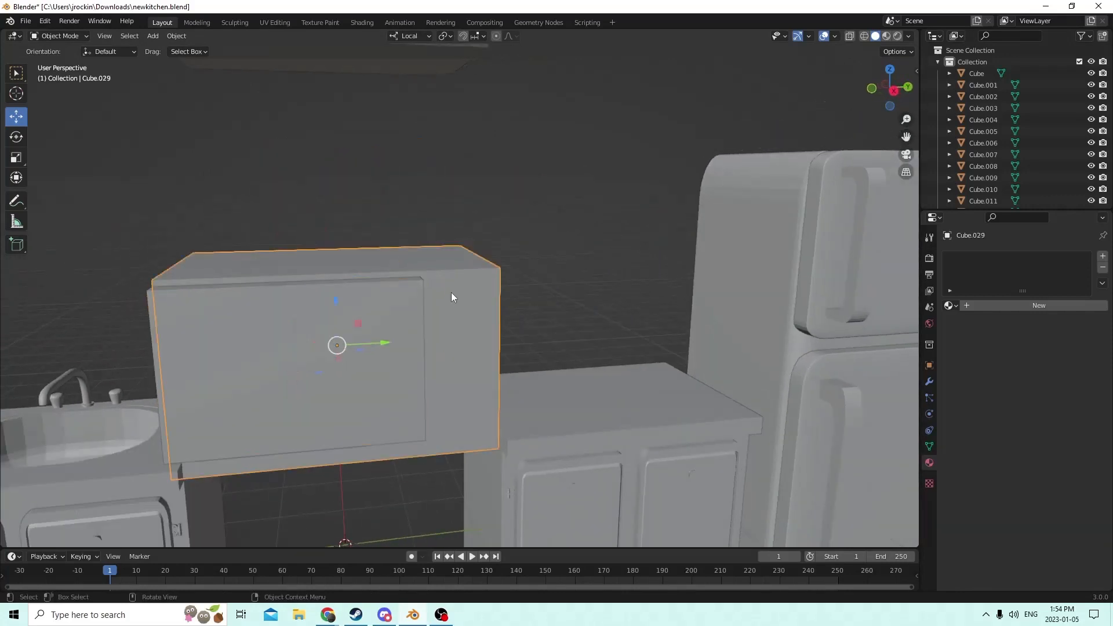
{"action": "middle_click_drag", "start_coordinate": [462, 274], "coordinate": [464, 271]}
{"action": "left_click", "coordinate": [60, 20]}
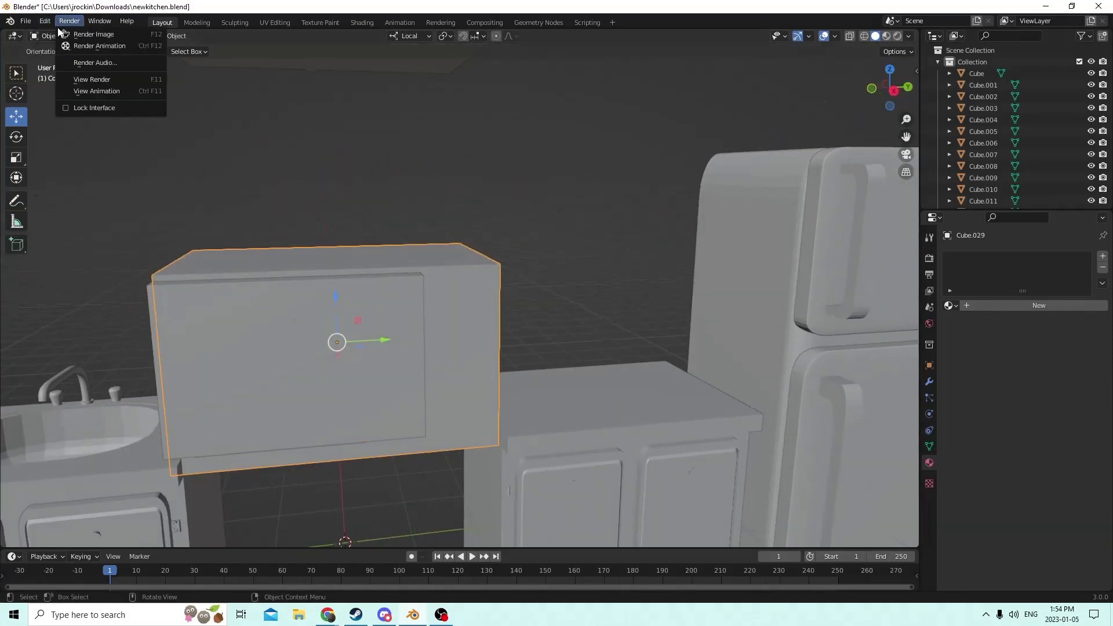
{"action": "left_click", "coordinate": [60, 32]}
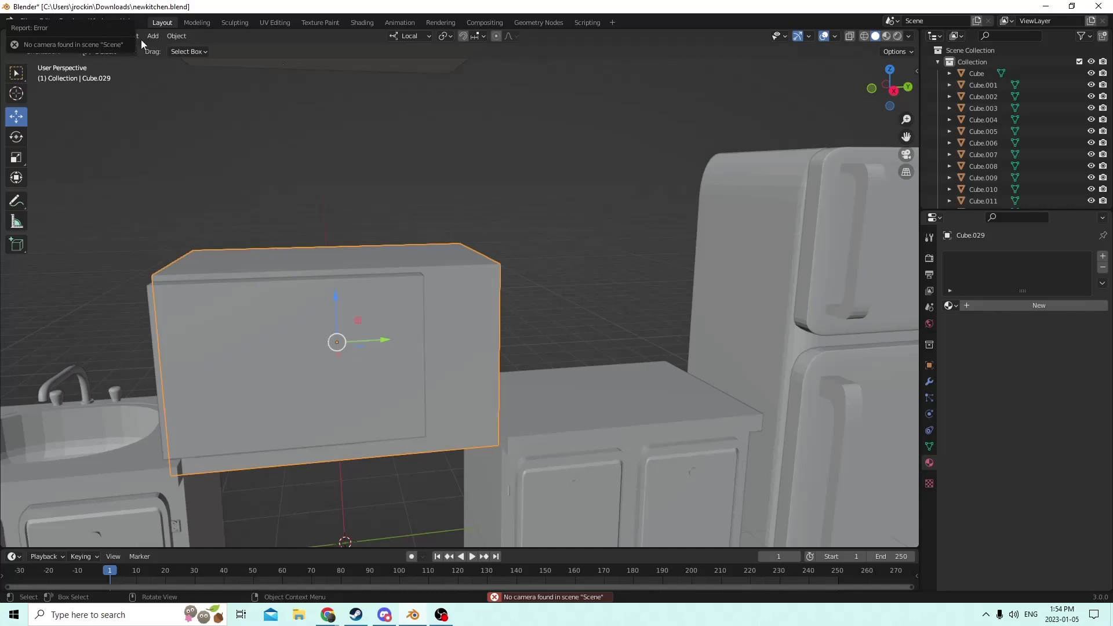
{"action": "left_click", "coordinate": [49, 20]}
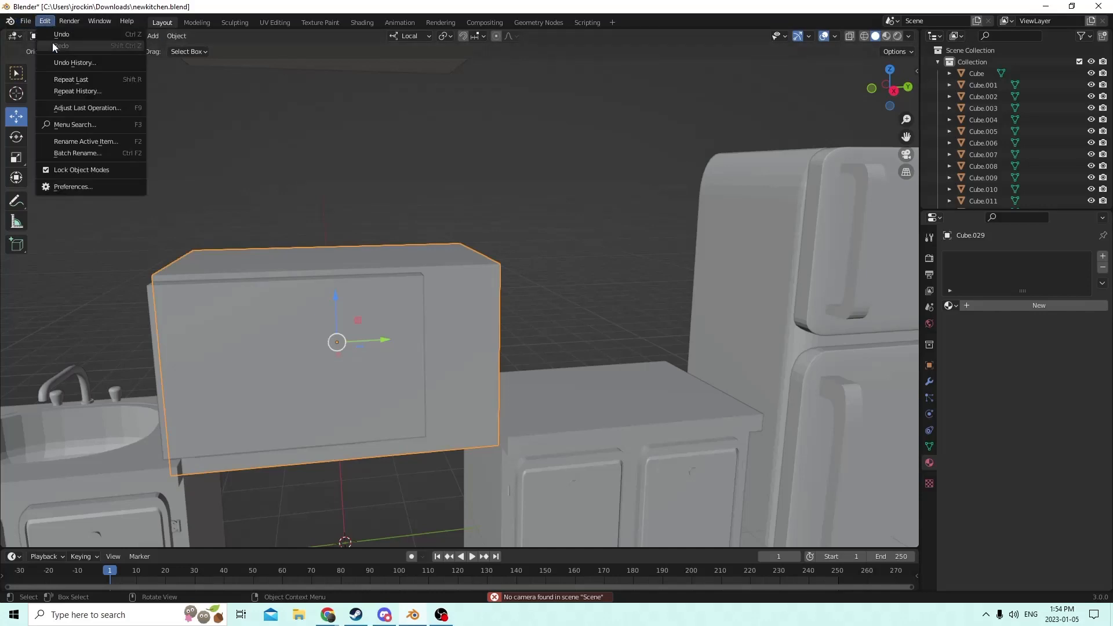
{"action": "left_click", "coordinate": [53, 34]}
{"action": "left_click", "coordinate": [46, 22]}
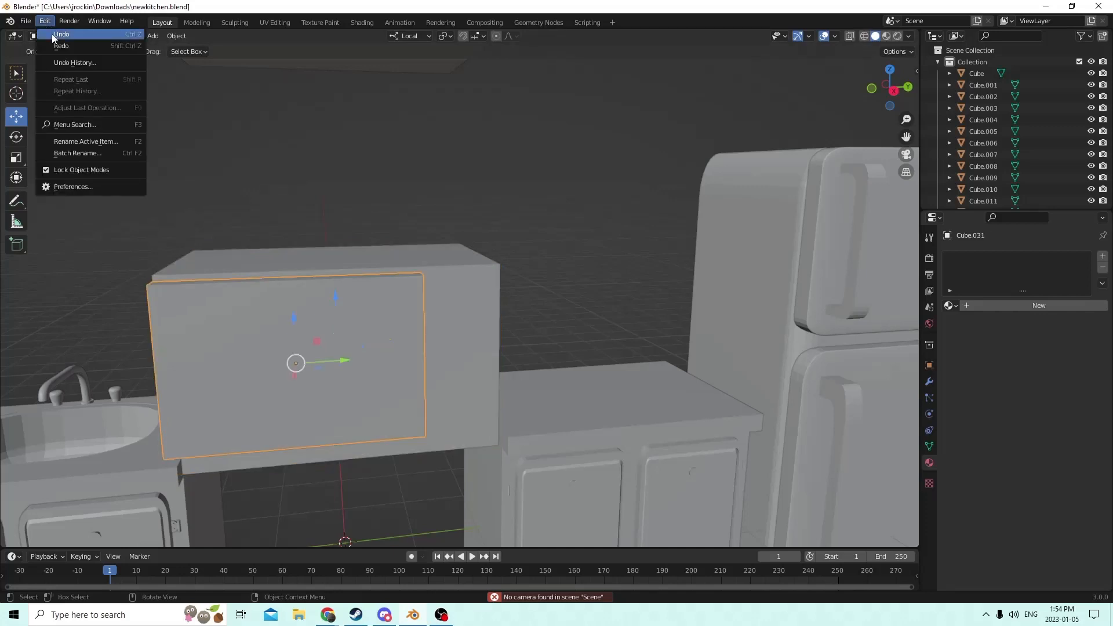
{"action": "left_click", "coordinate": [51, 33]}
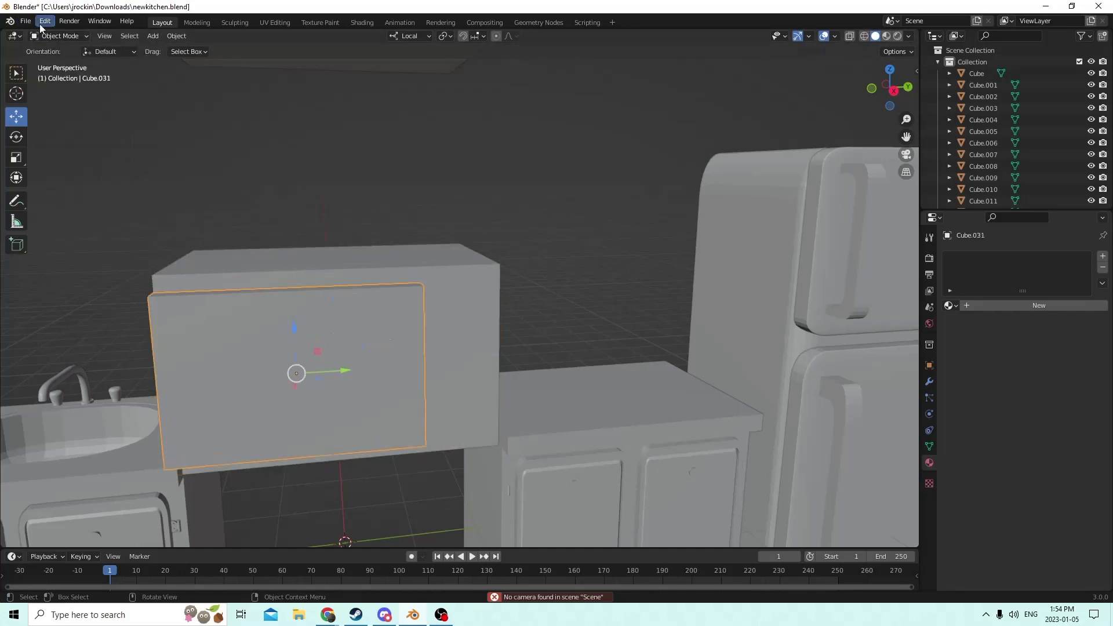
{"action": "left_click", "coordinate": [39, 24]}
{"action": "left_click", "coordinate": [51, 33]}
- Select the hollow box together with its door panel and raise both about 0.0022 m along Z
{"action": "mouse_move", "coordinate": [120, 99]}
{"action": "middle_mouse_down"}
{"action": "mouse_move", "coordinate": [112, 53]}
{"action": "mouse_move", "coordinate": [95, 61]}
{"action": "mouse_move", "coordinate": [117, 78]}
{"action": "middle_mouse_up"}
{"action": "scroll", "coordinate": [116, 77], "scroll_direction": "down", "scroll_amount": 1}
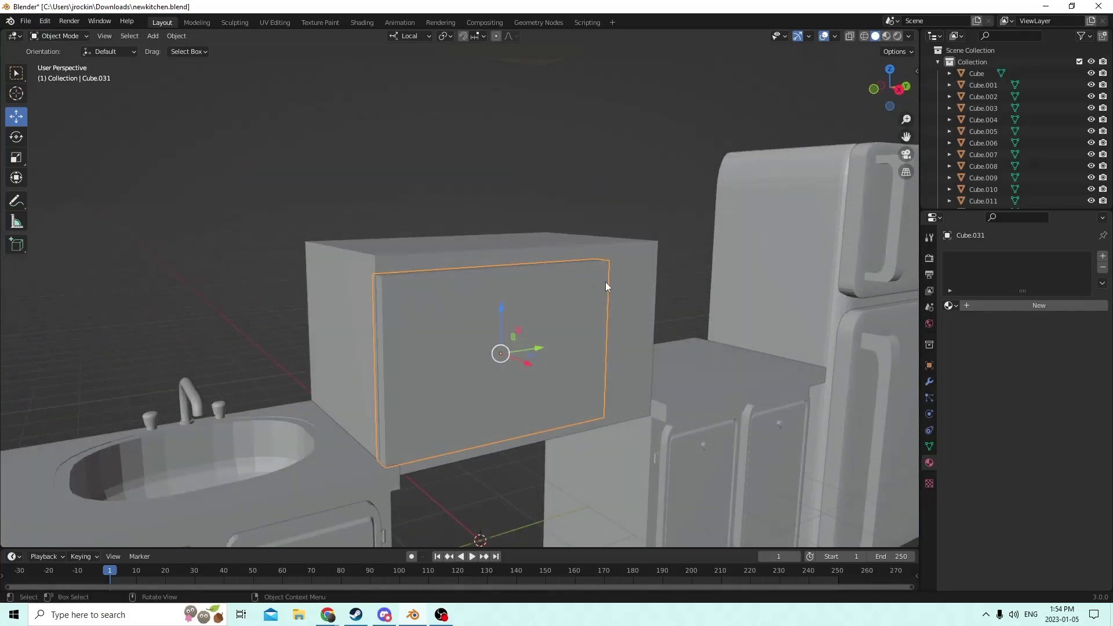
{"action": "left_click", "coordinate": [622, 285], "text": "shift"}
{"action": "left_click_drag", "start_coordinate": [490, 293], "coordinate": [489, 292]}
{"action": "middle_click_drag", "start_coordinate": [489, 292], "coordinate": [457, 255]}
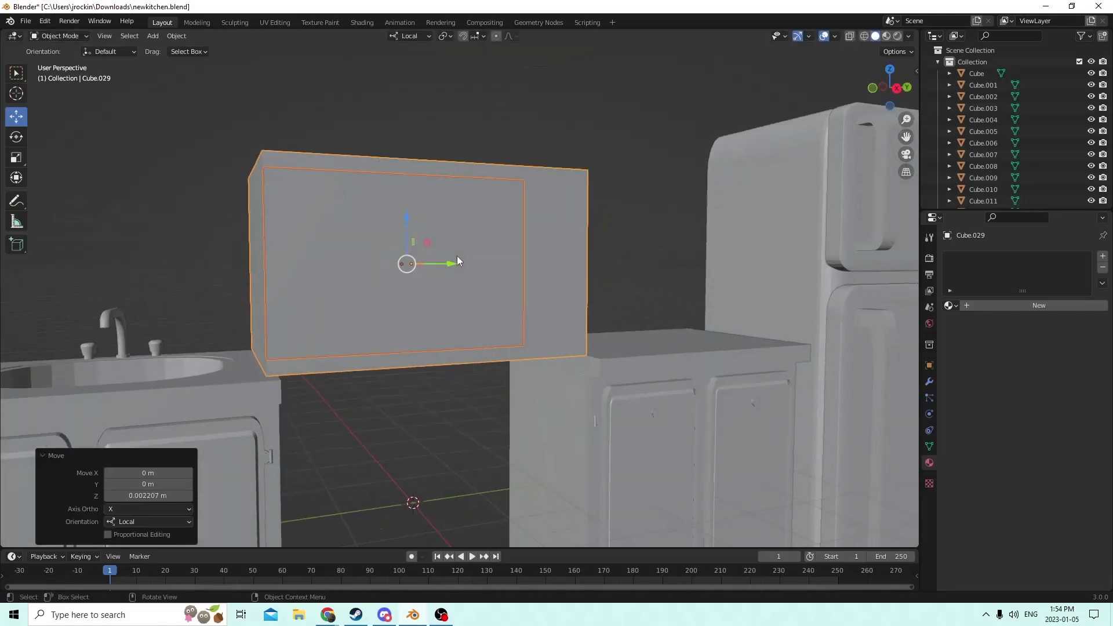
- Select only the door panel and pull it slightly forward along its local X axis
{"action": "left_click", "coordinate": [388, 274]}
{"action": "middle_click_drag", "start_coordinate": [388, 274], "coordinate": [368, 315]}
{"action": "middle_click_drag", "start_coordinate": [380, 401], "coordinate": [479, 454]}
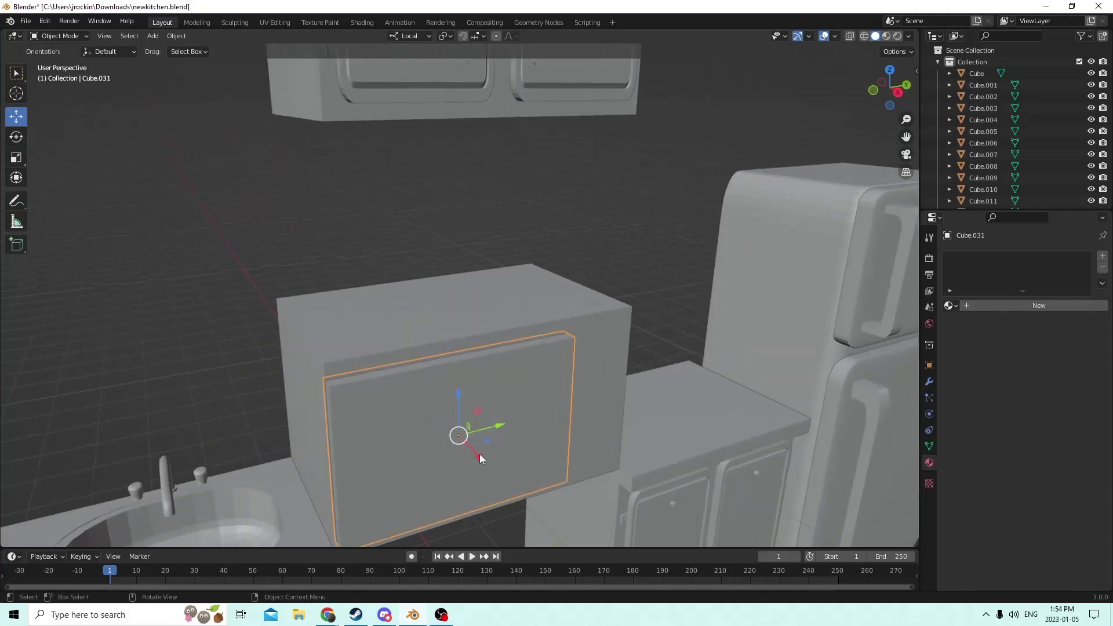
{"action": "left_click_drag", "start_coordinate": [478, 454], "coordinate": [483, 463]}
- Scale the door panel uniformly, finishing with a factor of about 1.044
{"action": "middle_click_drag", "start_coordinate": [469, 454], "coordinate": [512, 221]}
{"action": "key", "text": "s"}
{"action": "left_click", "coordinate": [432, 429]}
{"action": "key", "text": "s"}
{"action": "left_click", "coordinate": [443, 422]}
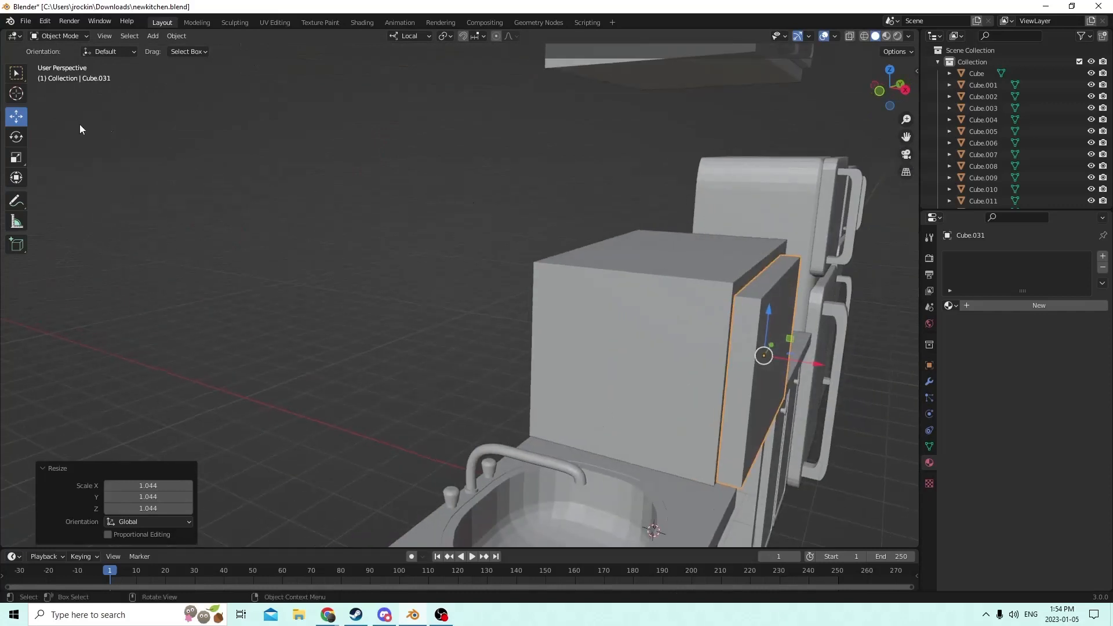
- Thin the door panel by scaling it 0.696 along its local X axis
{"action": "left_click", "coordinate": [17, 159]}
{"action": "left_click_drag", "start_coordinate": [816, 368], "coordinate": [796, 364]}
{"action": "middle_click_drag", "start_coordinate": [791, 363], "coordinate": [745, 368]}
- Move the door panel about -0.0006 m along local X and about 0.0012 m along local Y on the box front
{"action": "left_click", "coordinate": [23, 117]}
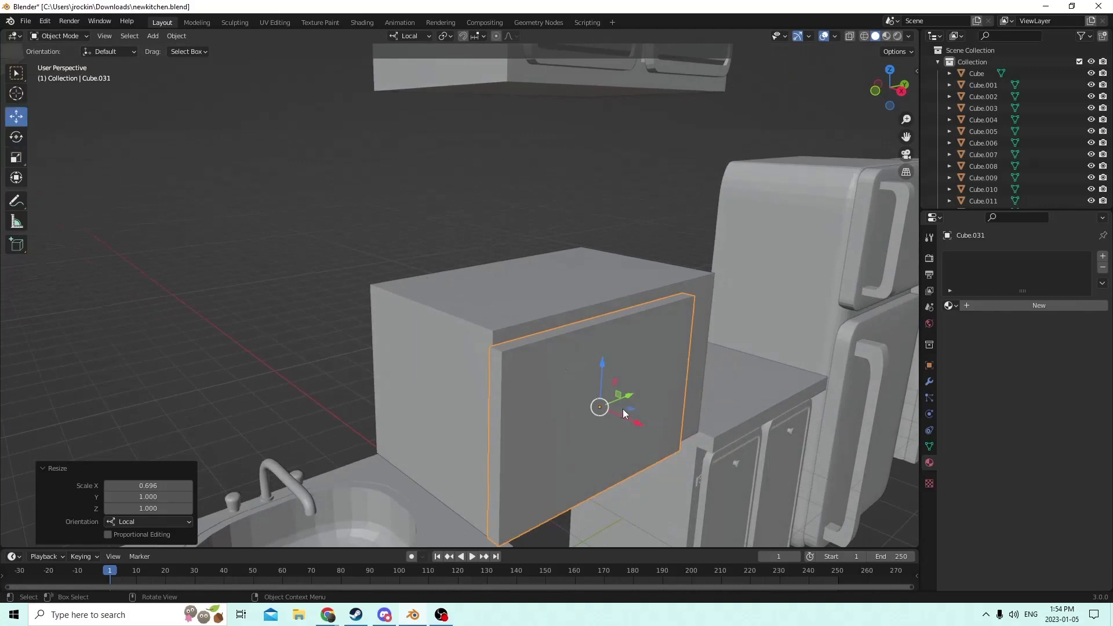
{"action": "left_click_drag", "start_coordinate": [639, 423], "coordinate": [637, 422]}
{"action": "middle_click_drag", "start_coordinate": [611, 412], "coordinate": [521, 333]}
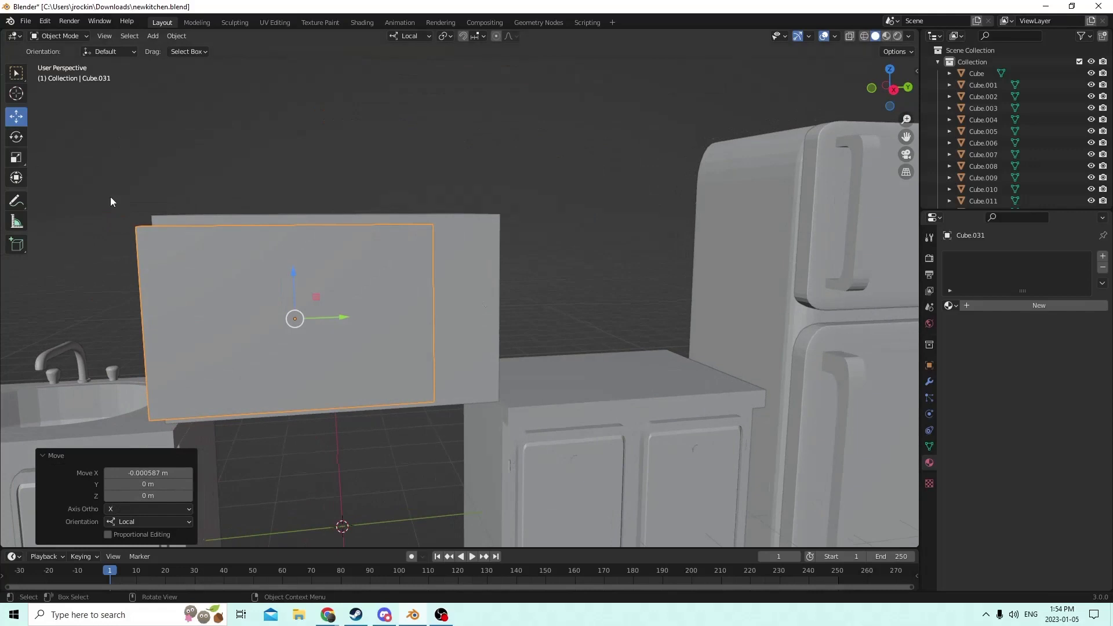
{"action": "left_click_drag", "start_coordinate": [342, 319], "coordinate": [356, 317]}
{"action": "mouse_move", "coordinate": [356, 318]}
{"action": "middle_mouse_down"}
{"action": "mouse_move", "coordinate": [339, 315]}
{"action": "mouse_move", "coordinate": [359, 305]}
{"action": "middle_mouse_up"}
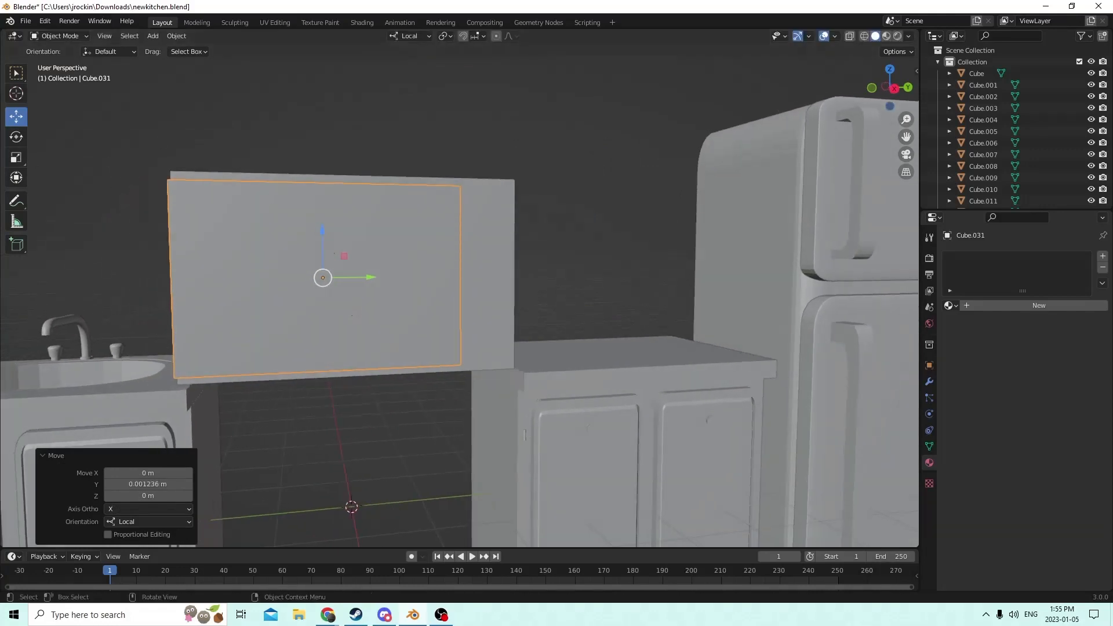
- Scale the door panel slightly taller along its local Z axis
{"action": "left_click", "coordinate": [16, 158]}
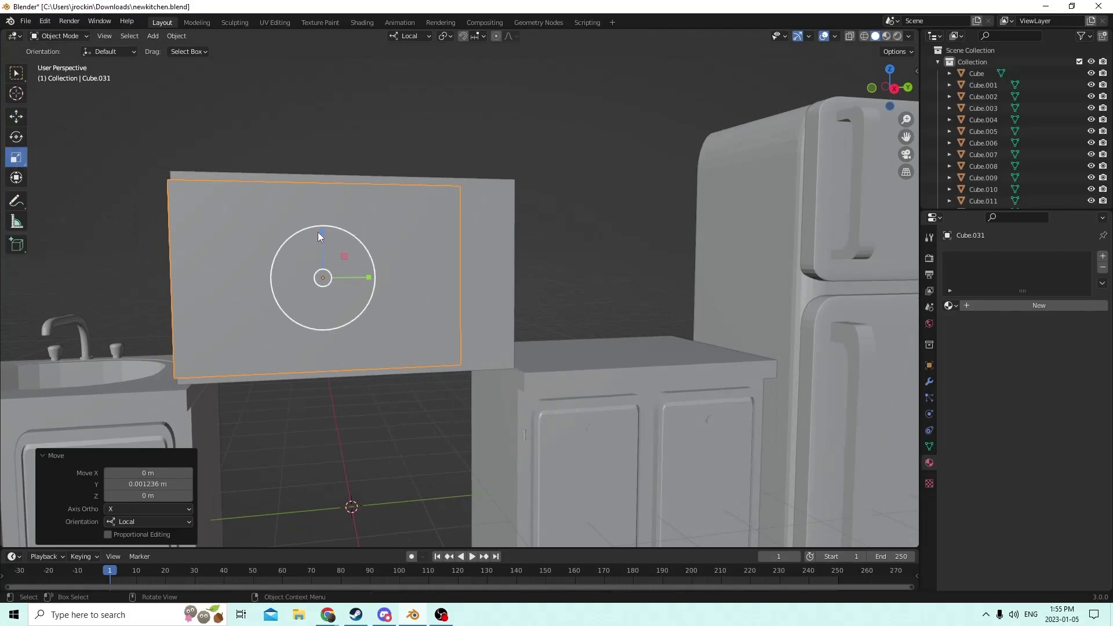
{"action": "left_click_drag", "start_coordinate": [321, 231], "coordinate": [321, 226]}
{"action": "middle_click_drag", "start_coordinate": [322, 226], "coordinate": [431, 292]}
{"action": "scroll", "coordinate": [291, 245], "scroll_direction": "up", "scroll_amount": 3}
- Duplicate the door panel in place and scale one of the two panels uniformly by 0.486
{"action": "key", "text": "shift+d"}
{"action": "right_click", "coordinate": [535, 277]}
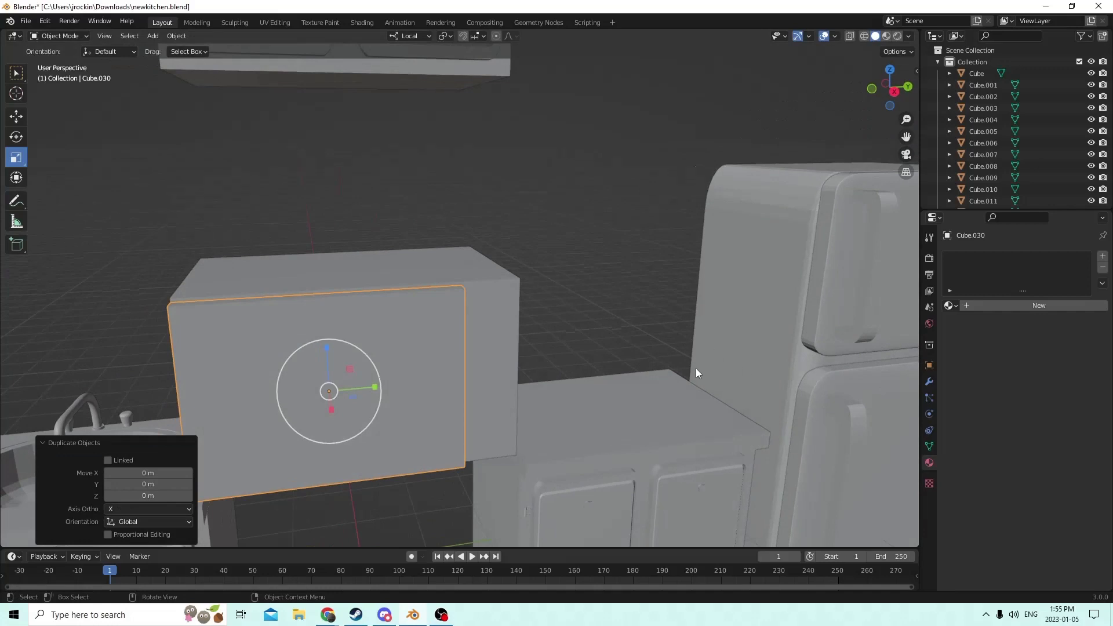
{"action": "key", "text": "s"}
{"action": "left_click", "coordinate": [506, 370]}
{"action": "middle_click_drag", "start_coordinate": [506, 370], "coordinate": [448, 353]}
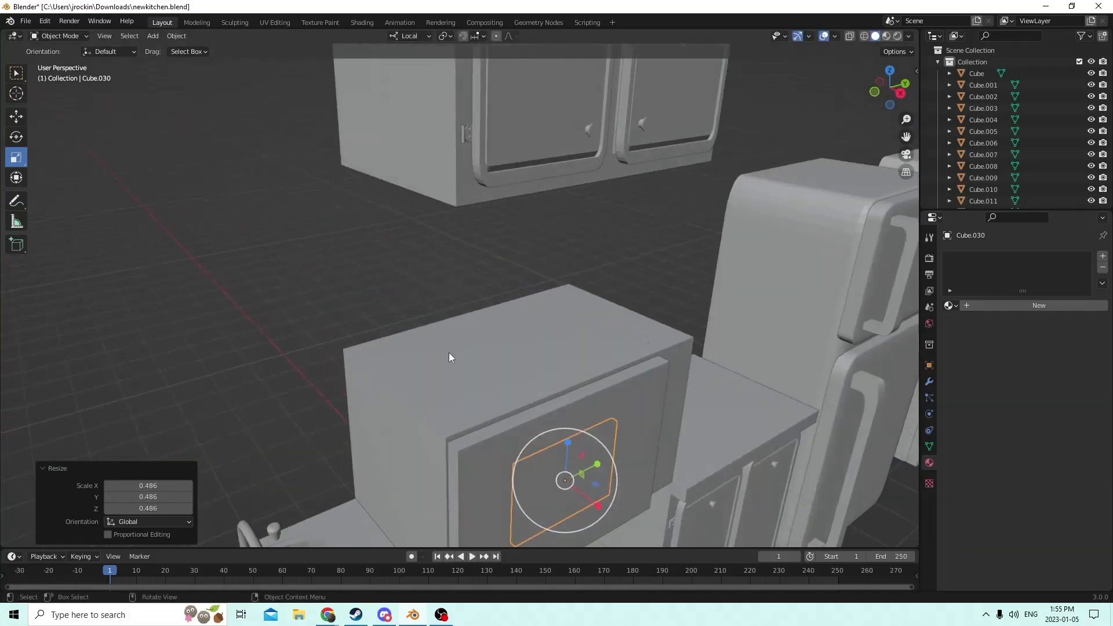
- Scale the small panel by 5.925 along its local X axis and enlarge it uniformly by 1.243 as a window cutter
{"action": "left_click_drag", "start_coordinate": [595, 506], "coordinate": [782, 104]}
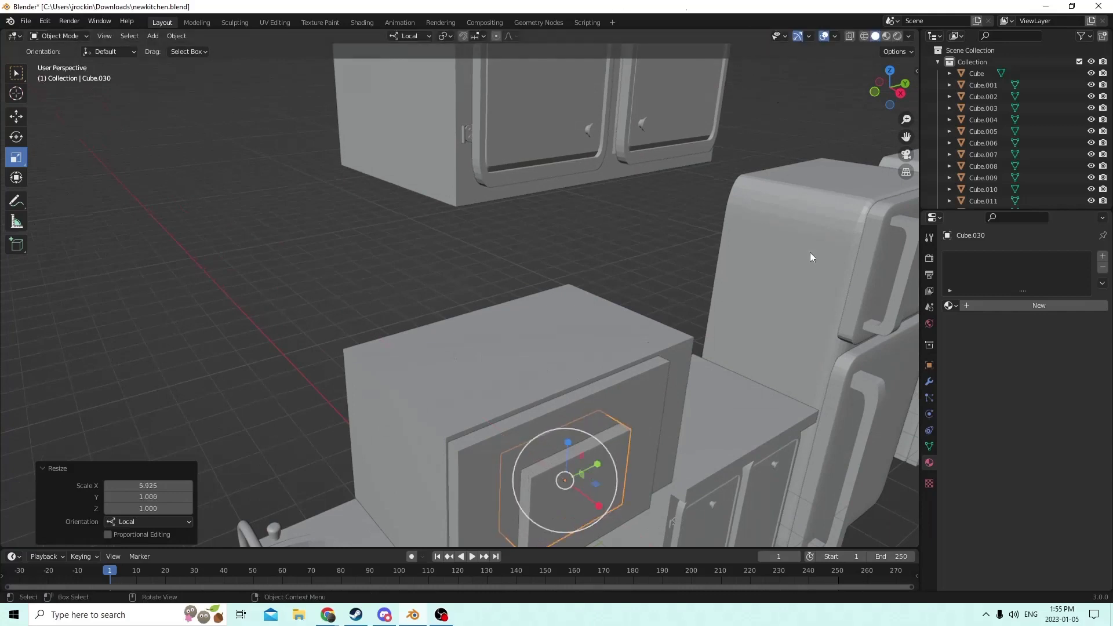
{"action": "middle_click_drag", "start_coordinate": [809, 252], "coordinate": [589, 193]}
{"action": "key", "text": "s"}
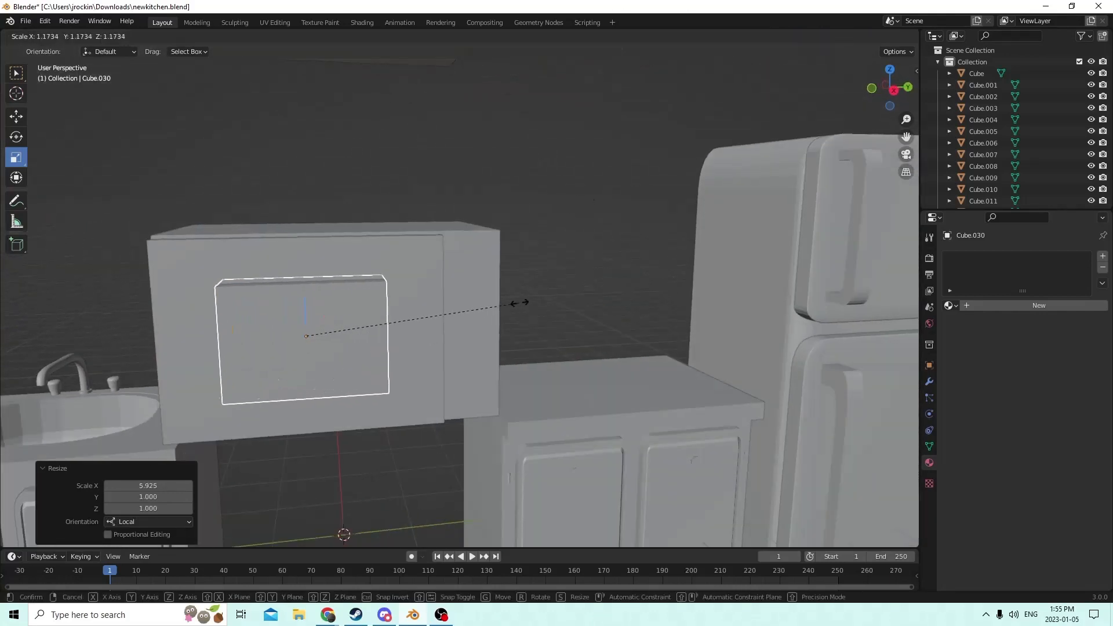
{"action": "left_click", "coordinate": [533, 298]}
{"action": "middle_click_drag", "start_coordinate": [534, 298], "coordinate": [353, 235]}
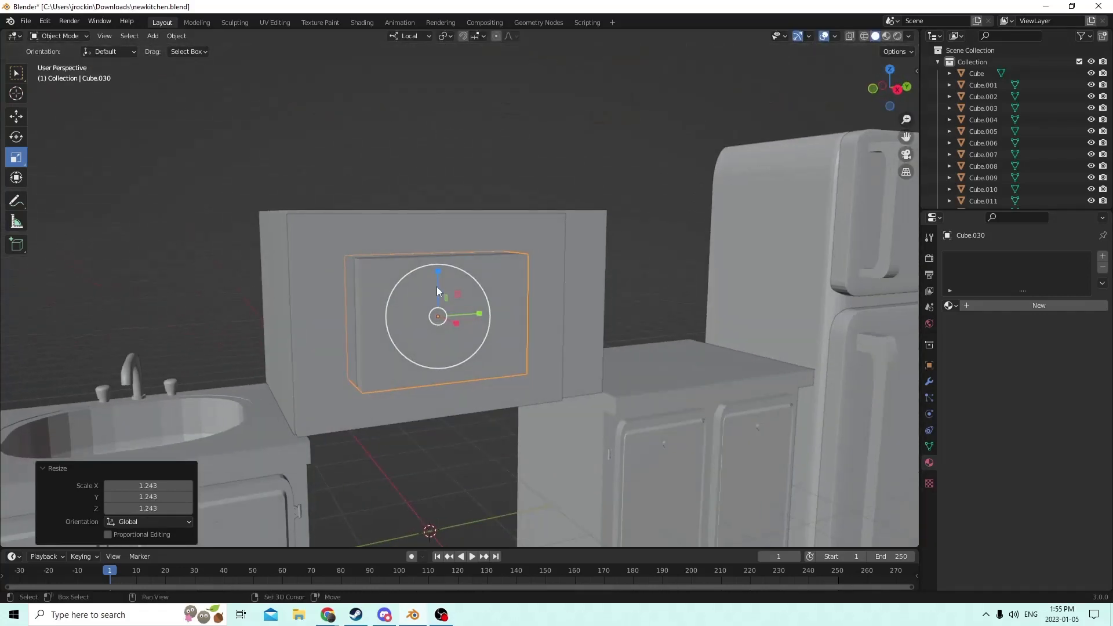
- Duplicate the cutter block in place and pull the copy forward along local X, away from the door
{"action": "key", "text": "shift+d"}
{"action": "right_click", "coordinate": [474, 255]}
{"action": "middle_click_drag", "start_coordinate": [474, 255], "coordinate": [419, 156]}
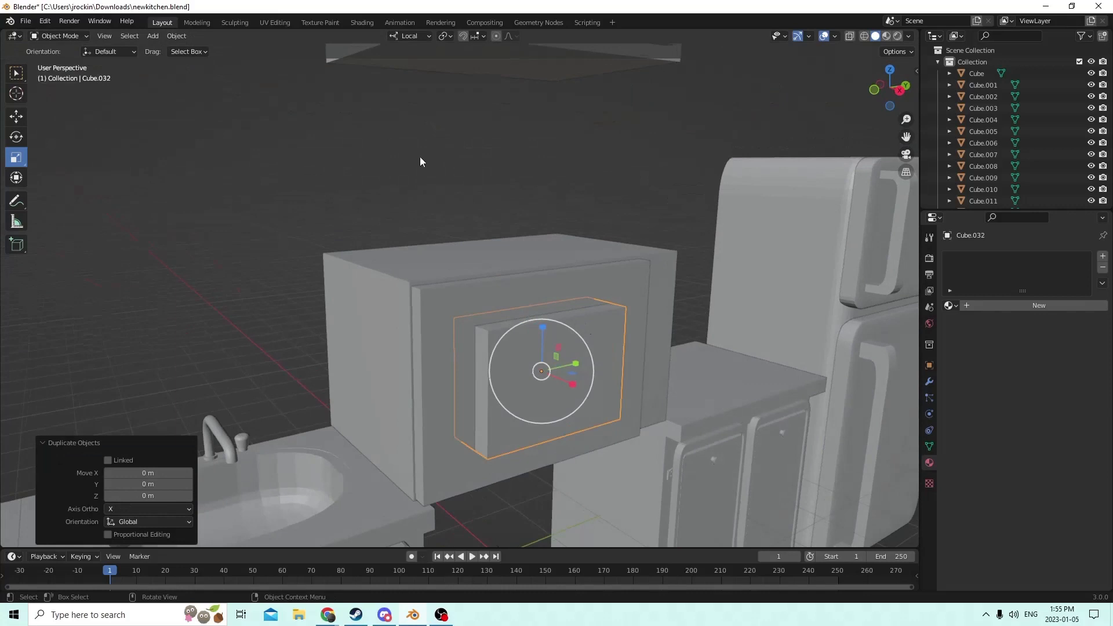
{"action": "left_click", "coordinate": [16, 116]}
{"action": "middle_click_drag", "start_coordinate": [142, 156], "coordinate": [482, 297]}
{"action": "left_click_drag", "start_coordinate": [614, 381], "coordinate": [708, 422]}
- Cut a window opening in the door panel by subtracting the embedded block with Bool Tool's Auto Boolean Difference
{"action": "left_click", "coordinate": [556, 363]}
{"action": "middle_click_drag", "start_coordinate": [554, 363], "coordinate": [499, 370]}
{"action": "left_click", "coordinate": [443, 376], "text": "shift"}
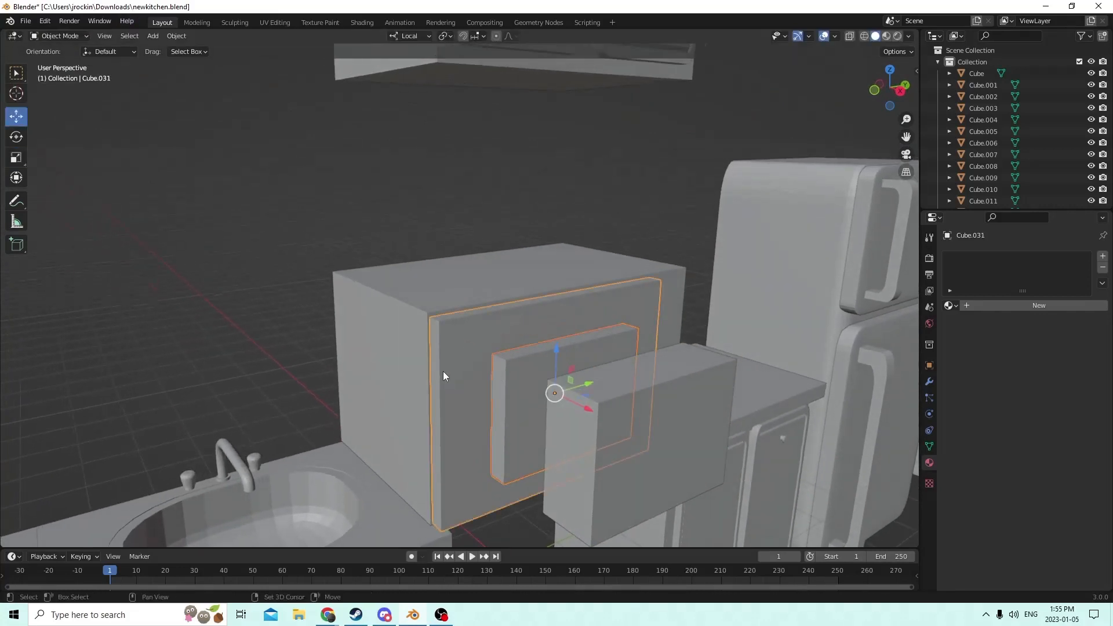
{"action": "left_click", "coordinate": [176, 35]}
{"action": "mouse_move", "coordinate": [184, 426]}
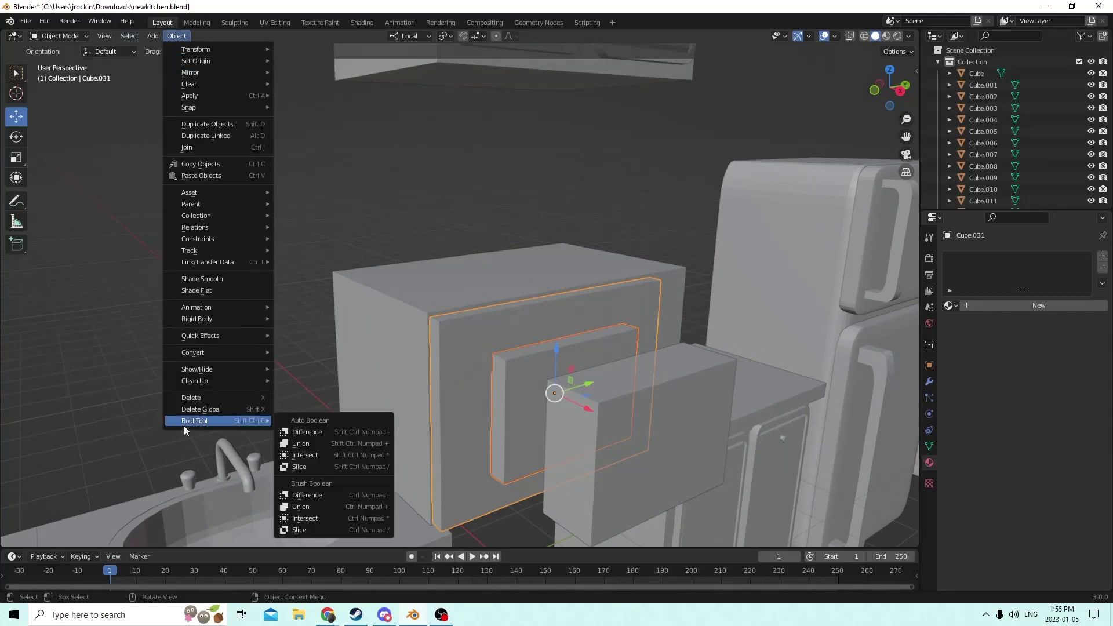
{"action": "left_click", "coordinate": [308, 431]}
{"action": "middle_click_drag", "start_coordinate": [310, 411], "coordinate": [316, 328]}
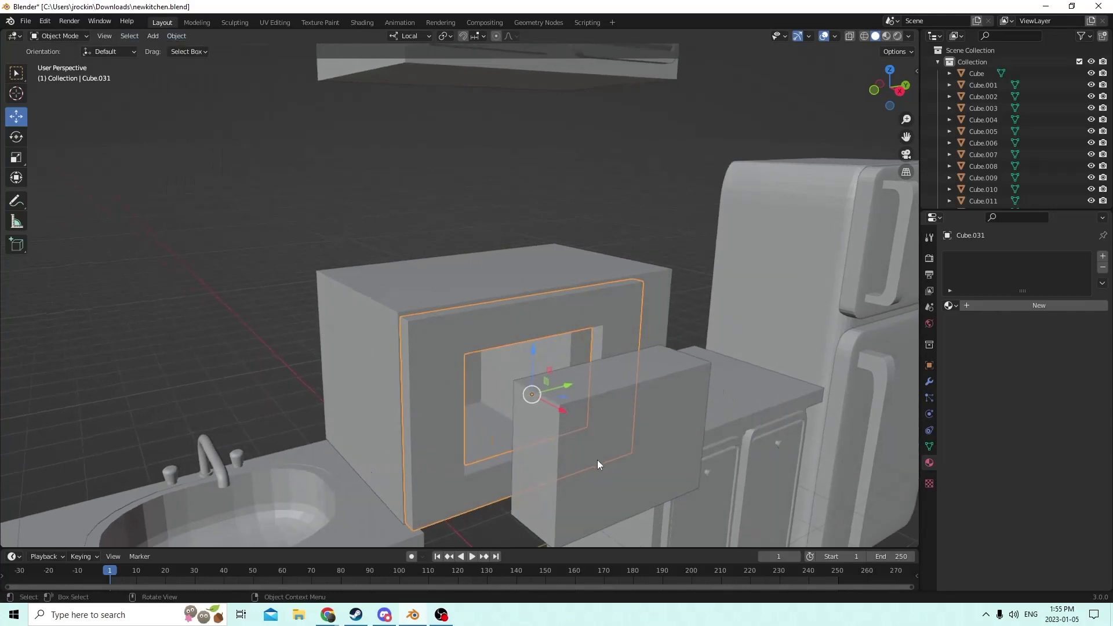
- Delete the spare block in front of the door panel
{"action": "left_click", "coordinate": [582, 421]}
{"action": "middle_click_drag", "start_coordinate": [581, 421], "coordinate": [506, 382]}
{"action": "key", "text": "Delete"}
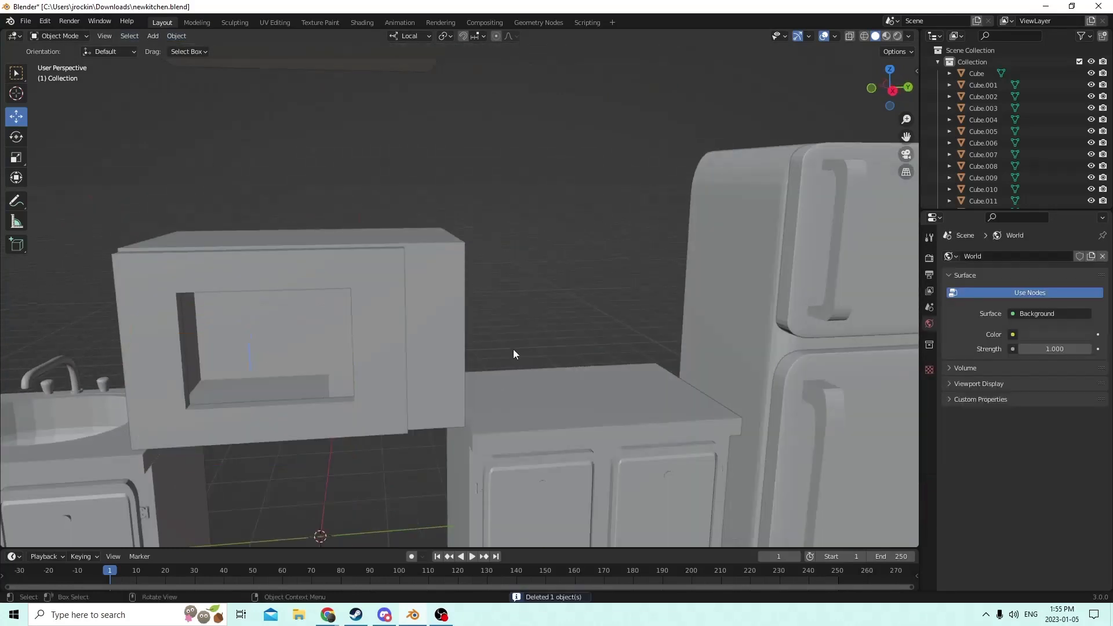
- In Edit Mode, select the inner rear edges of the door's window opening and fill them with a face
{"action": "scroll", "coordinate": [416, 264], "scroll_direction": "up", "scroll_amount": 4}
{"action": "middle_click_drag", "start_coordinate": [416, 264], "coordinate": [443, 260]}
{"action": "scroll", "coordinate": [499, 270], "scroll_direction": "down", "scroll_amount": 2}
{"action": "middle_click_drag", "start_coordinate": [539, 280], "coordinate": [568, 278]}
{"action": "scroll", "coordinate": [568, 279], "scroll_direction": "up", "scroll_amount": 4}
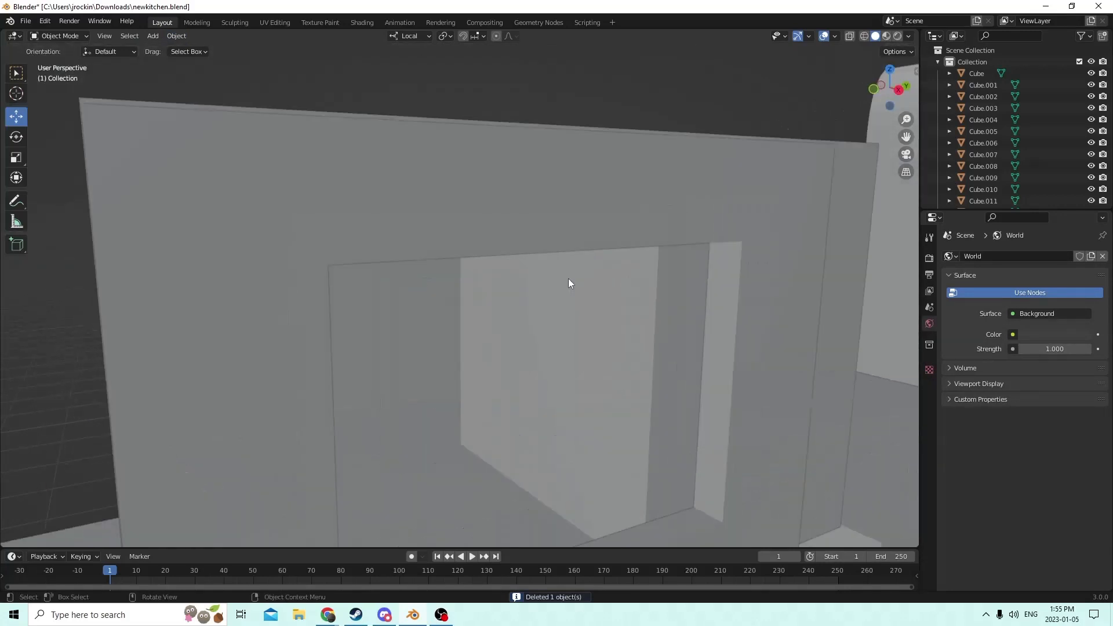
{"action": "middle_click_drag", "start_coordinate": [700, 388], "coordinate": [696, 383]}
{"action": "middle_click_drag", "start_coordinate": [696, 383], "coordinate": [667, 351], "text": "shift"}
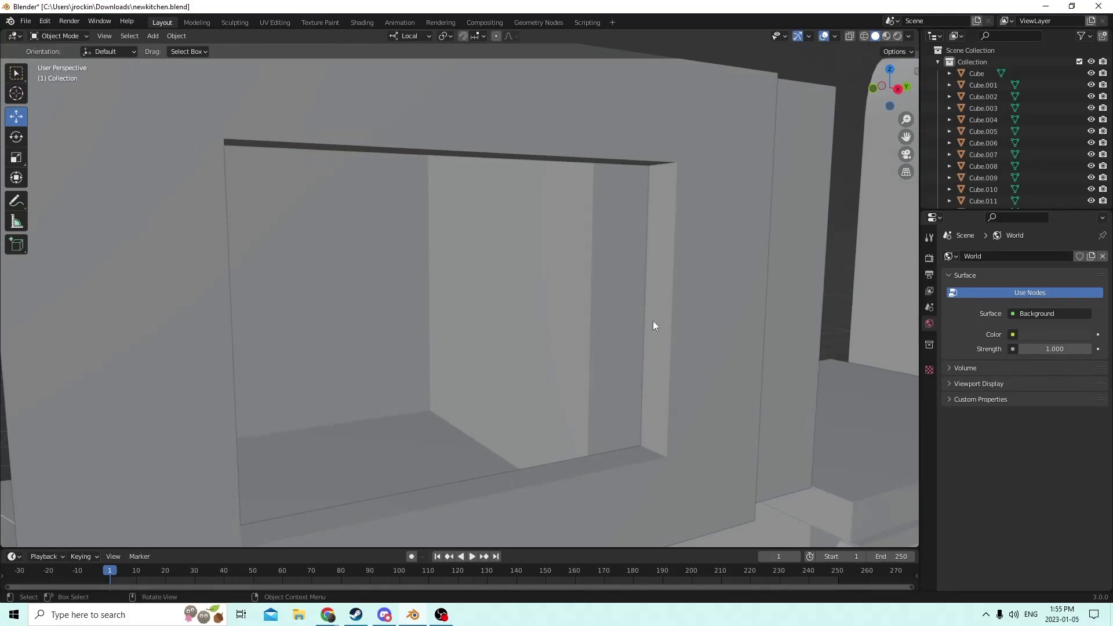
{"action": "left_click", "coordinate": [657, 322]}
{"action": "key", "text": "Tab"}
{"action": "left_click", "coordinate": [642, 324]}
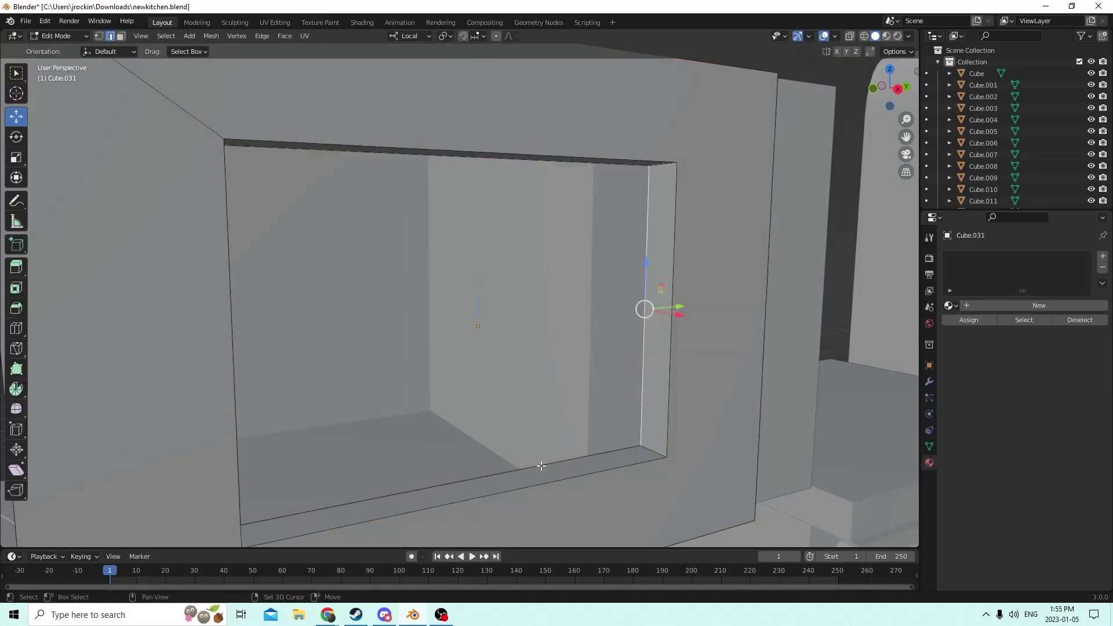
{"action": "left_click", "coordinate": [515, 469], "text": "shift"}
{"action": "middle_click_drag", "start_coordinate": [514, 469], "coordinate": [385, 407]}
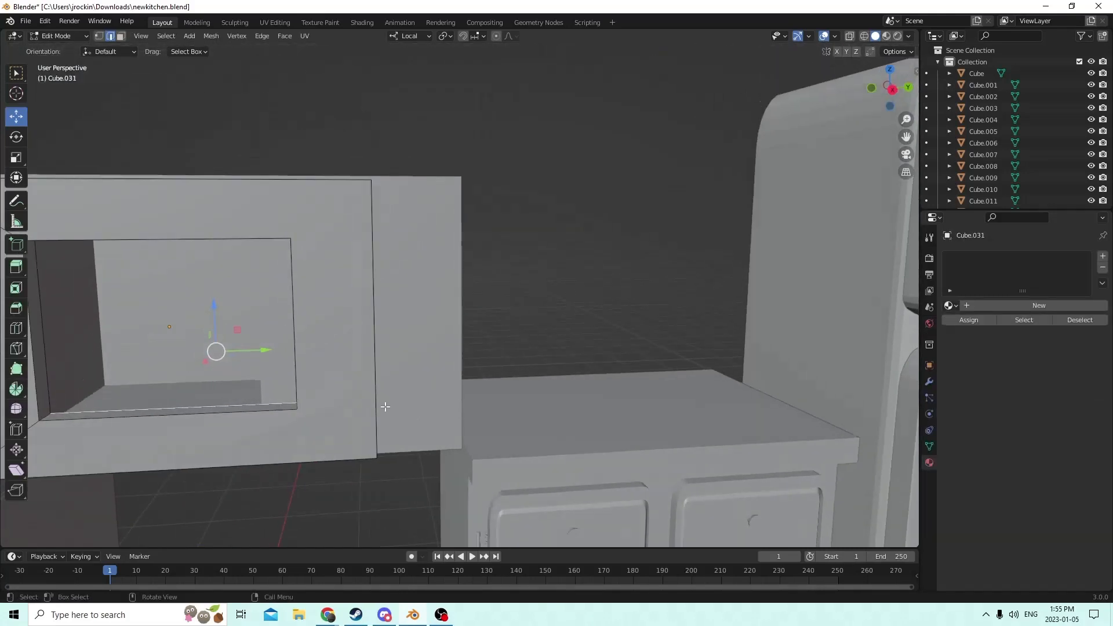
{"action": "middle_click_drag", "start_coordinate": [90, 323], "coordinate": [313, 68]}
{"action": "left_click", "coordinate": [319, 109], "text": "shift"}
{"action": "middle_click_drag", "start_coordinate": [319, 109], "coordinate": [367, 182]}
{"action": "key", "text": "f"}
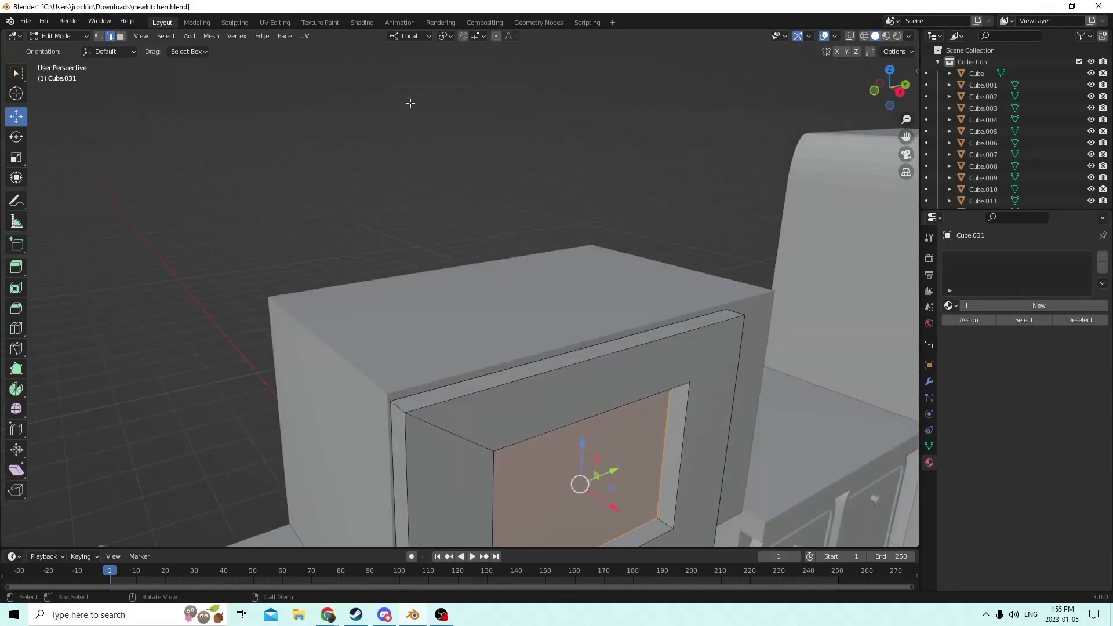
{"action": "middle_click_drag", "start_coordinate": [411, 102], "coordinate": [432, 144]}
{"action": "scroll", "coordinate": [450, 150], "scroll_direction": "up", "scroll_amount": 2}
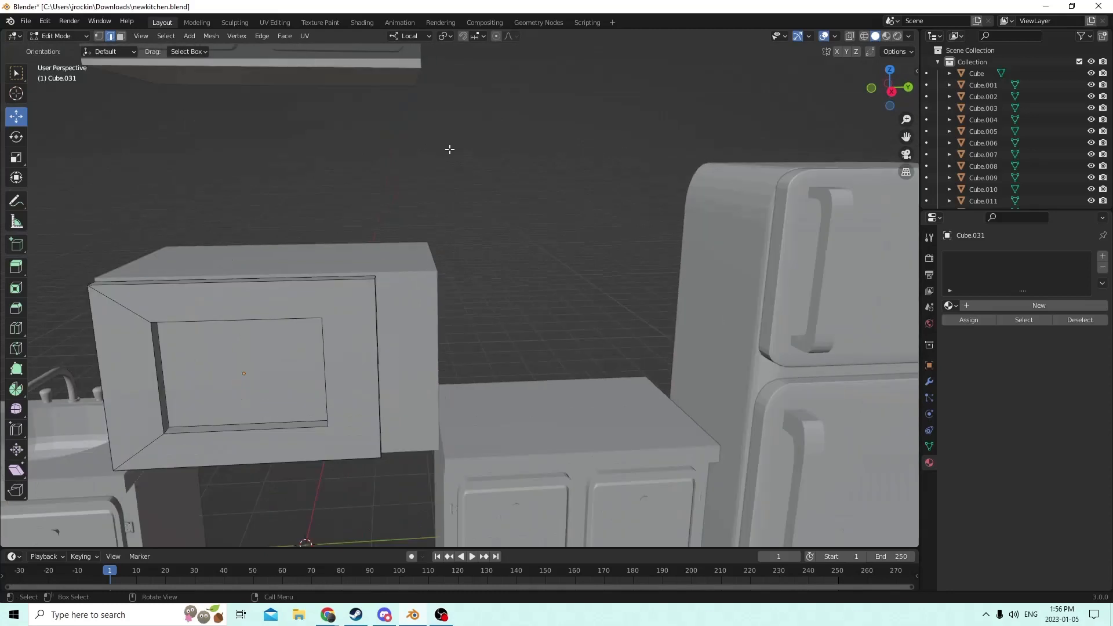
{"action": "key", "text": "shift+a"}
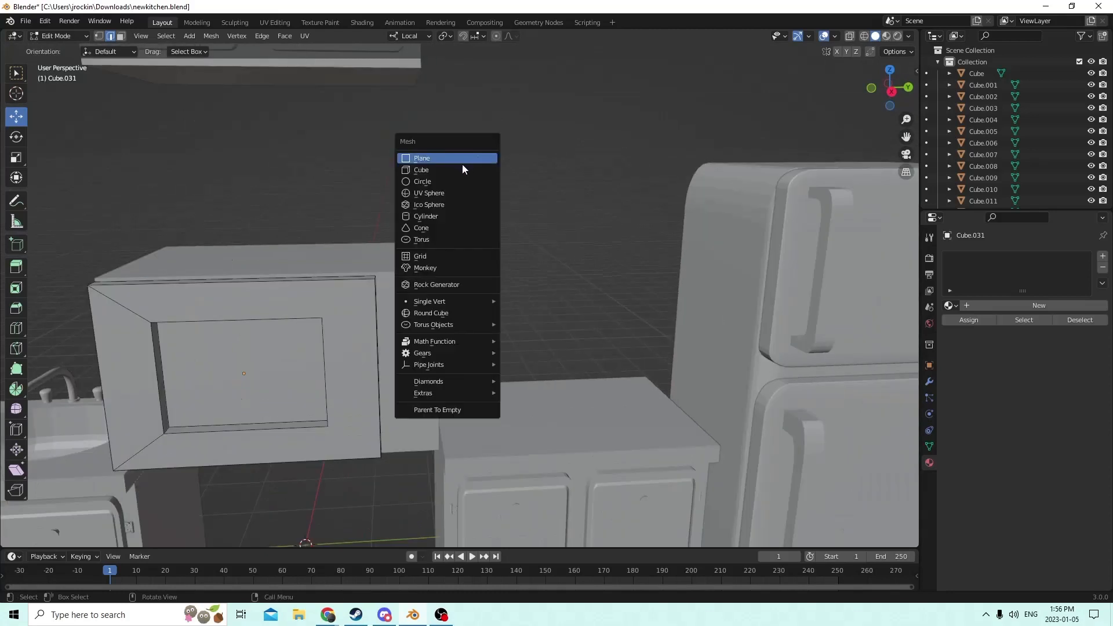
{"action": "left_click", "coordinate": [456, 167]}
{"action": "scroll", "coordinate": [455, 168], "scroll_direction": "down", "scroll_amount": 3}
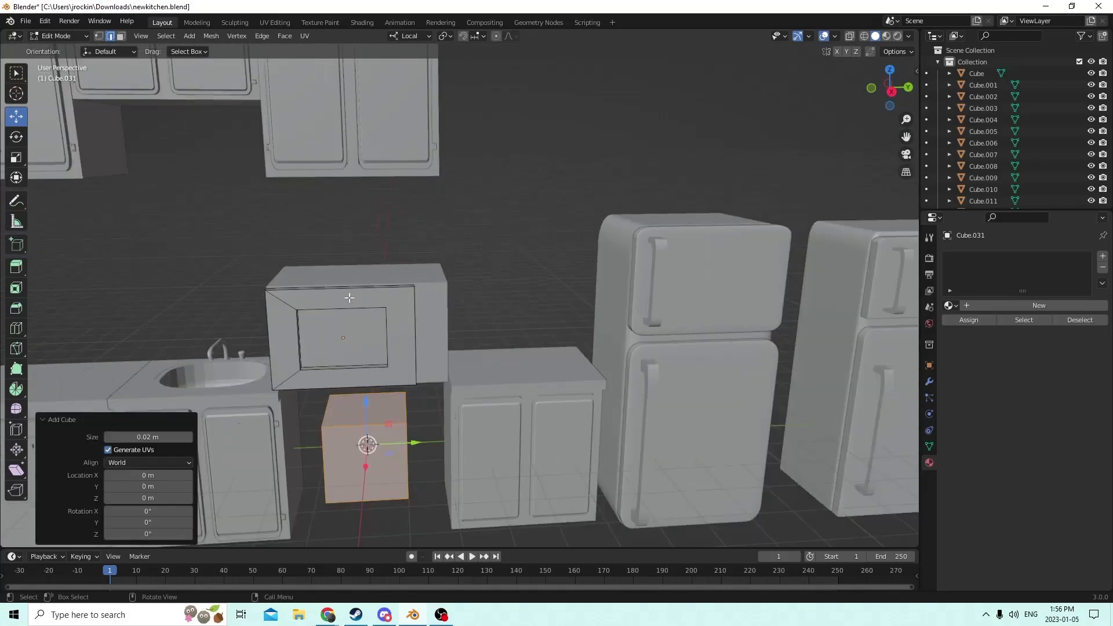
{"action": "left_click", "coordinate": [47, 21]}
{"action": "left_click", "coordinate": [58, 35]}
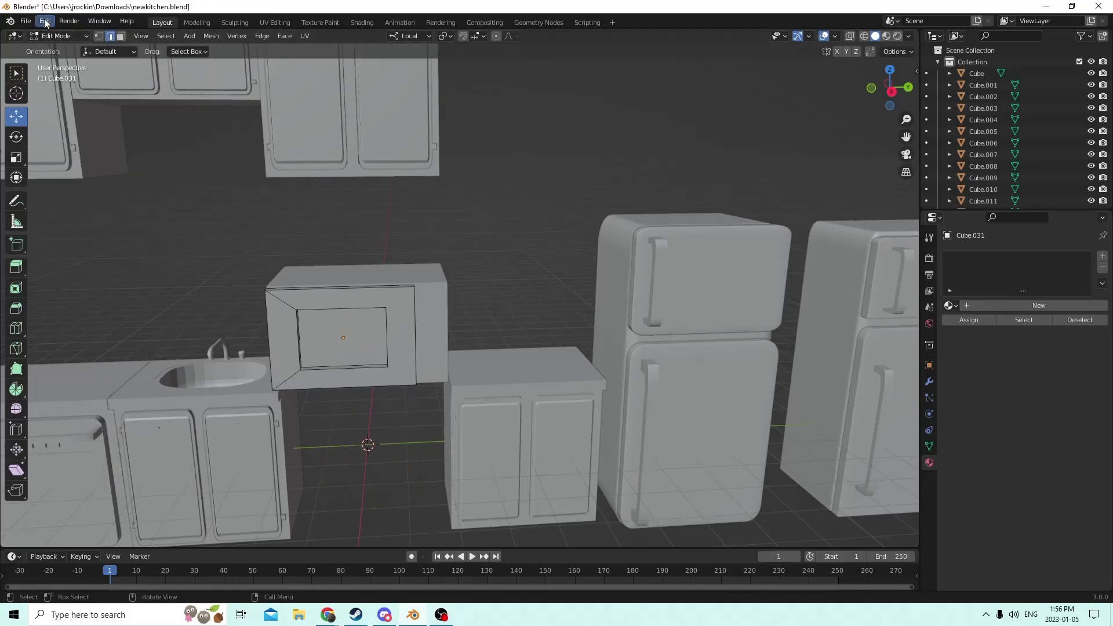
- Return to Object Mode, add a 0.02 m cube and raise it about 0.0385 m along local Z
{"action": "key", "text": "Tab"}
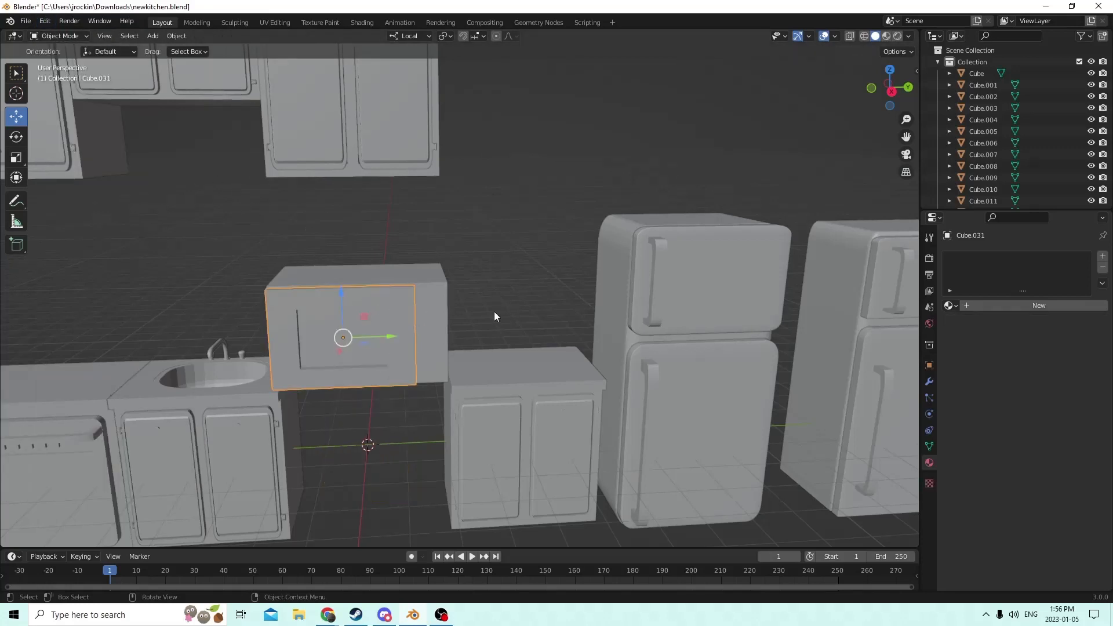
{"action": "left_click", "coordinate": [540, 280]}
{"action": "key", "text": "shift+a"}
{"action": "mouse_move", "coordinate": [541, 279]}
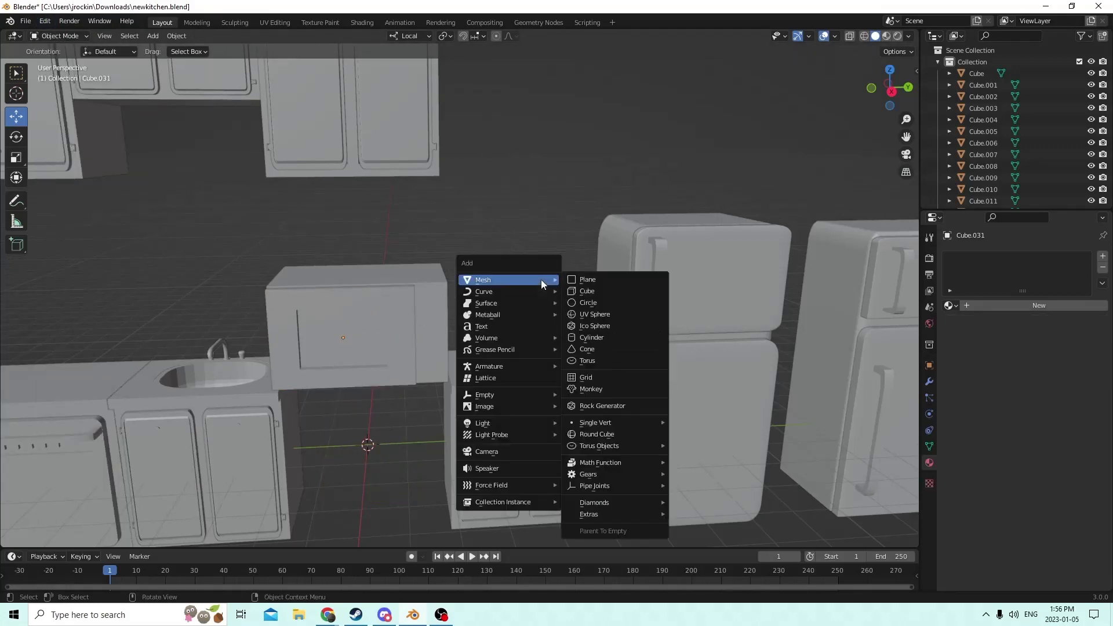
{"action": "left_click", "coordinate": [573, 290]}
{"action": "scroll", "coordinate": [548, 284], "scroll_direction": "up", "scroll_amount": 3}
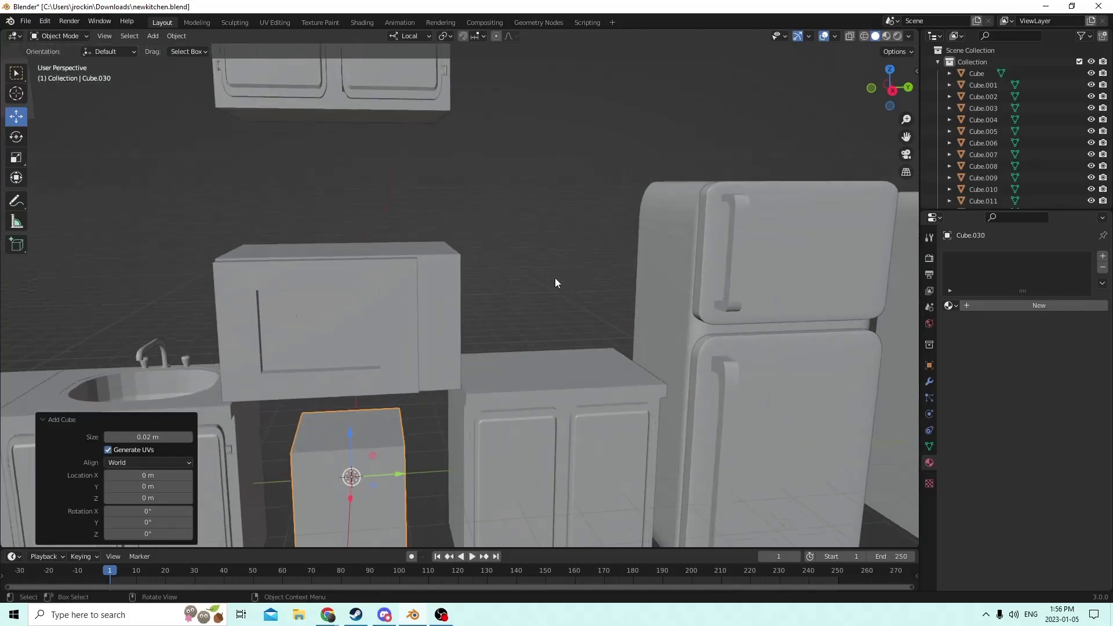
{"action": "left_click_drag", "start_coordinate": [344, 435], "coordinate": [359, 245]}
- Move the cube along local Y toward the strip beside the door and scale it uniformly by 0.494
{"action": "scroll", "coordinate": [406, 266], "scroll_direction": "up", "scroll_amount": 3}
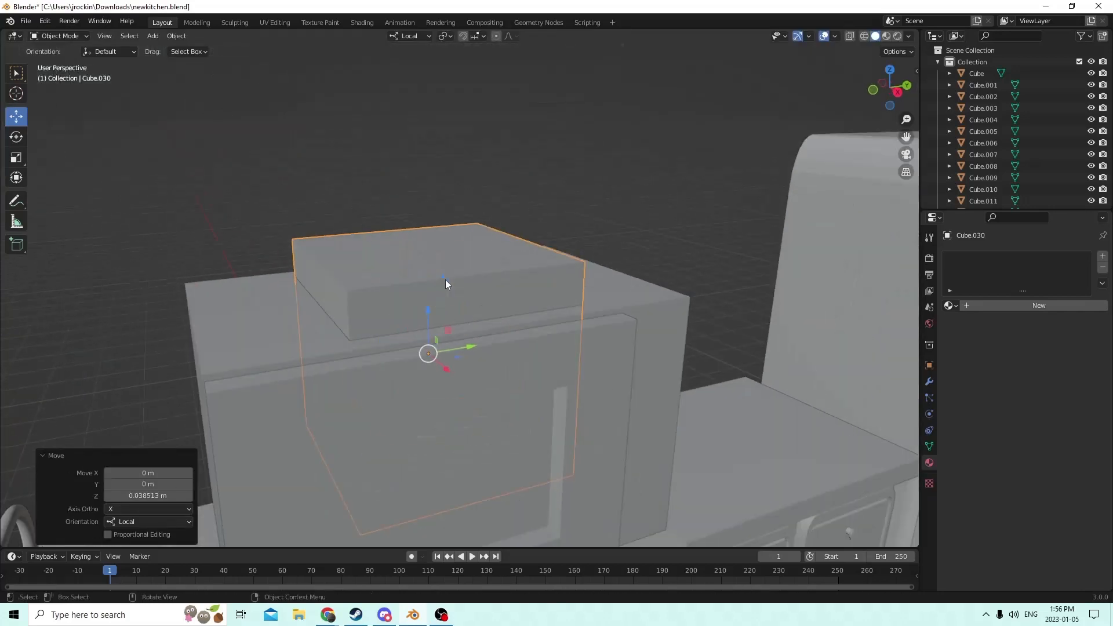
{"action": "middle_click_drag", "start_coordinate": [514, 317], "coordinate": [419, 322]}
{"action": "key", "text": "g"}
{"action": "key", "text": "y"}
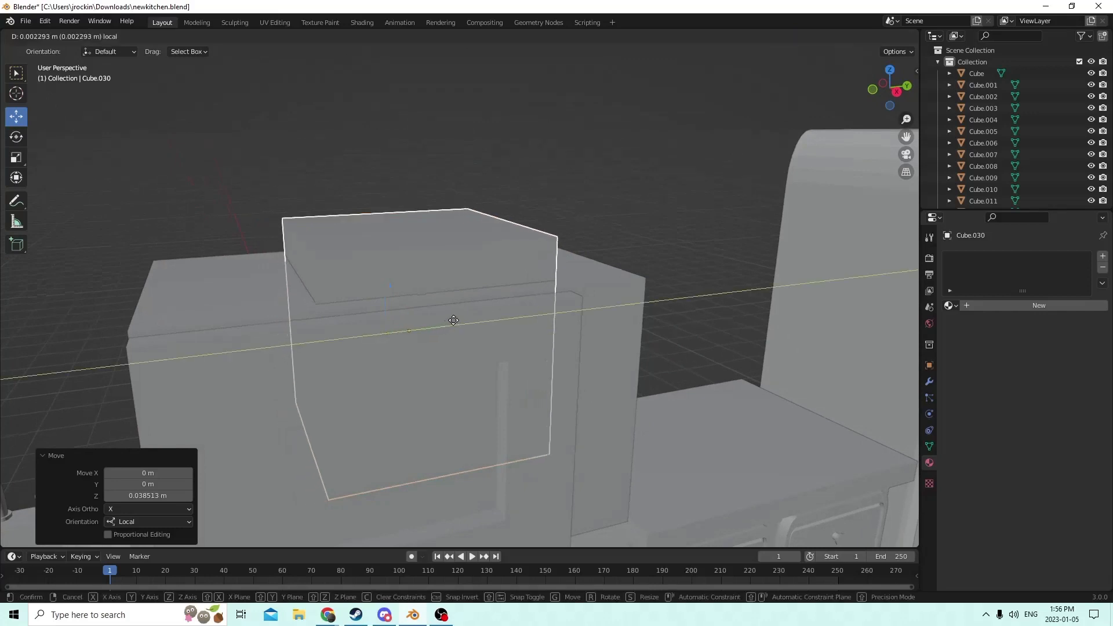
{"action": "left_click", "coordinate": [566, 298]}
{"action": "middle_click_drag", "start_coordinate": [566, 298], "coordinate": [566, 339]}
{"action": "key", "text": "s"}
{"action": "left_click", "coordinate": [534, 310]}
- Move the cube forward about 0.0094 m along local X and about 0.0016 m along local Y onto the strip beside the door
{"action": "key", "text": "g"}
{"action": "key", "text": "x"}
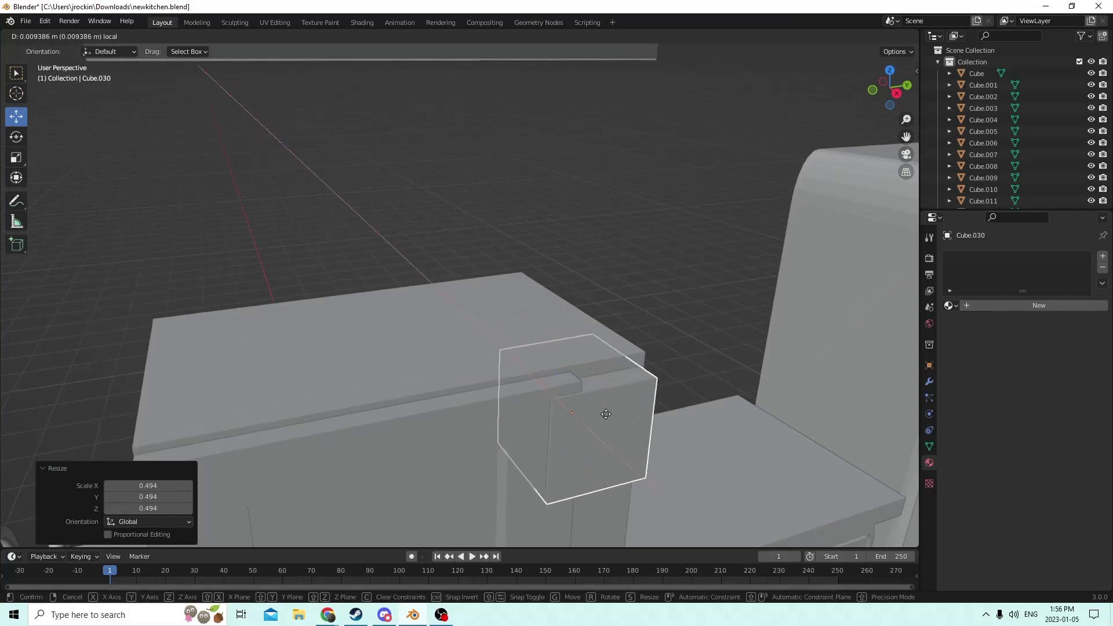
{"action": "left_click", "coordinate": [604, 412]}
{"action": "middle_click_drag", "start_coordinate": [603, 412], "coordinate": [579, 342]}
{"action": "key", "text": "g"}
{"action": "key", "text": "y"}
{"action": "left_click", "coordinate": [365, 325]}
- Scale the cube uniformly by 0.602 and raise it slightly along local Z near the strip's upper end
{"action": "key", "text": "s"}
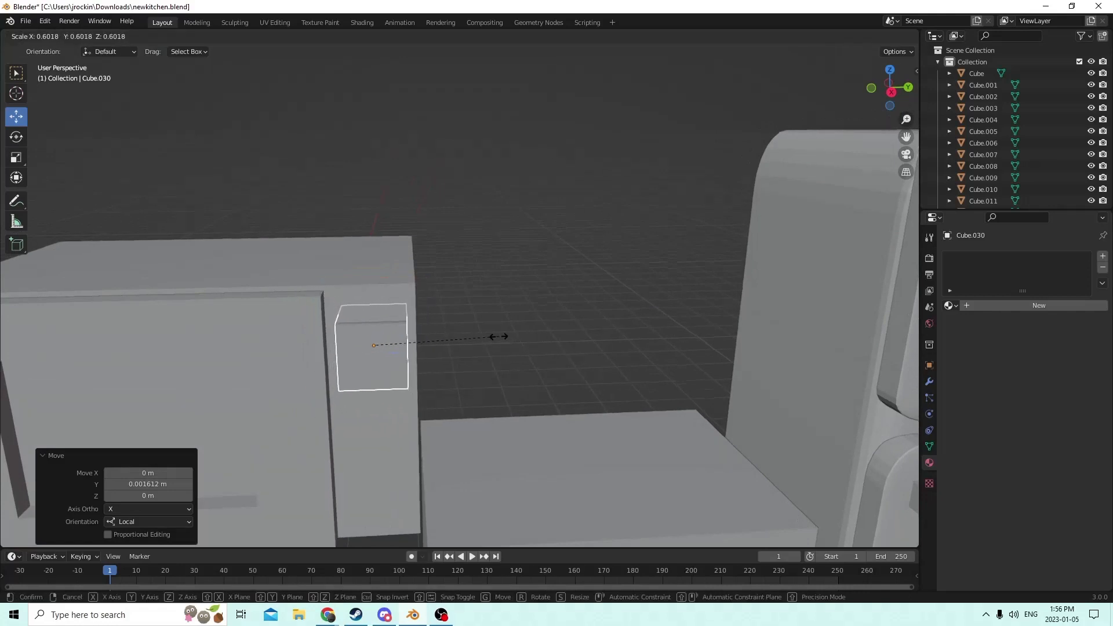
{"action": "left_click", "coordinate": [497, 335]}
{"action": "middle_click_drag", "start_coordinate": [497, 336], "coordinate": [375, 287]}
{"action": "key", "text": "g"}
{"action": "key", "text": "z"}
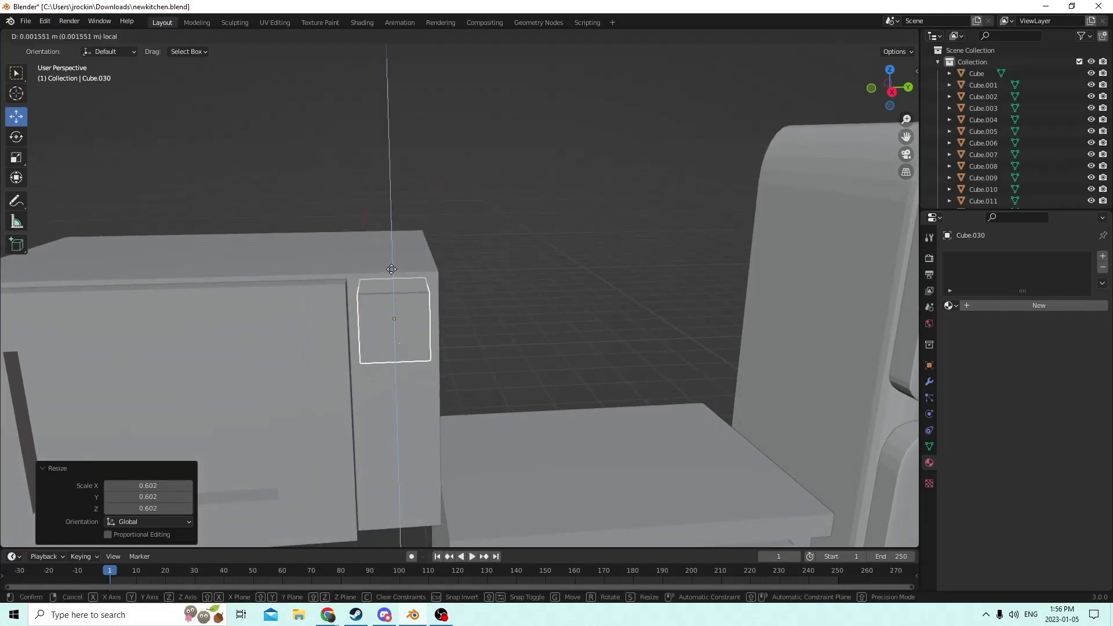
{"action": "left_click", "coordinate": [394, 277]}
- Shorten the cube along its local Z axis and reduce its depth into a nearly flush display panel
{"action": "left_click", "coordinate": [22, 157]}
{"action": "middle_click_drag", "start_coordinate": [92, 174], "coordinate": [605, 293]}
{"action": "left_click_drag", "start_coordinate": [592, 276], "coordinate": [591, 293]}
{"action": "middle_click_drag", "start_coordinate": [591, 293], "coordinate": [142, 311]}
{"action": "mouse_move", "coordinate": [124, 367]}
{"action": "left_mouse_down"}
{"action": "mouse_move", "coordinate": [161, 356]}
{"action": "mouse_move", "coordinate": [118, 378]}
{"action": "left_mouse_up"}
- Duplicate the display panel and move the copy about -0.0116 m along local Z to the strip's lower half
{"action": "left_click", "coordinate": [16, 116]}
{"action": "middle_click_drag", "start_coordinate": [119, 378], "coordinate": [402, 304]}
{"action": "key", "text": "shift+d"}
{"action": "right_click", "coordinate": [545, 259]}
{"action": "middle_click_drag", "start_coordinate": [544, 259], "coordinate": [583, 176]}
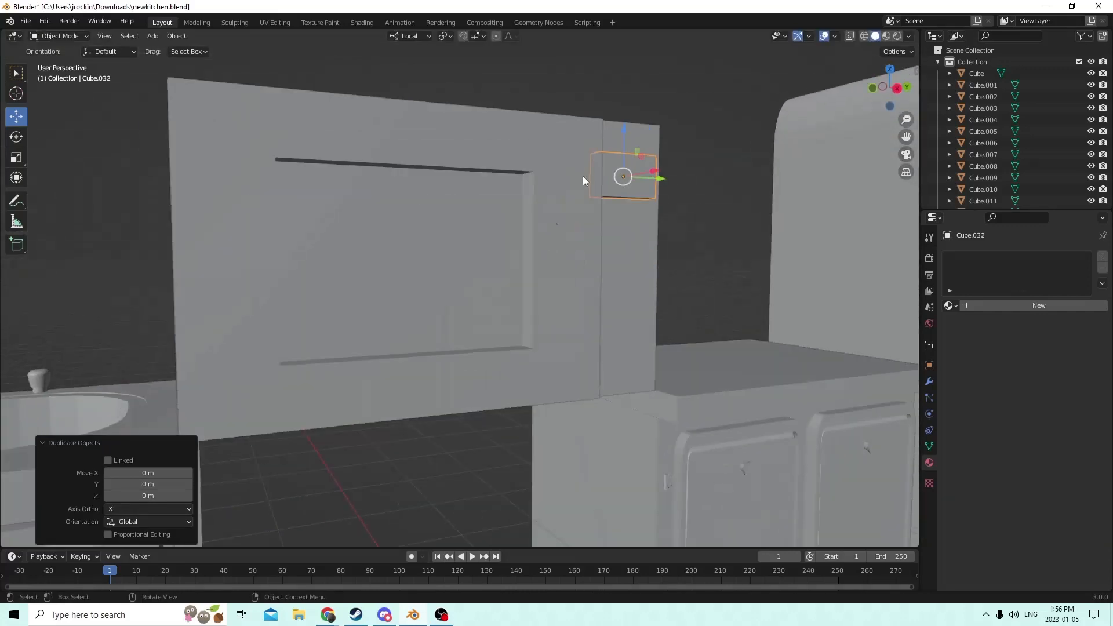
{"action": "left_click_drag", "start_coordinate": [623, 132], "coordinate": [631, 267]}
- Stretch the lower panel along its local Z axis by 2.587, plus a further 1.323, to form a tall keypad area
{"action": "middle_click_drag", "start_coordinate": [631, 266], "coordinate": [566, 259]}
{"action": "left_click", "coordinate": [17, 157]}
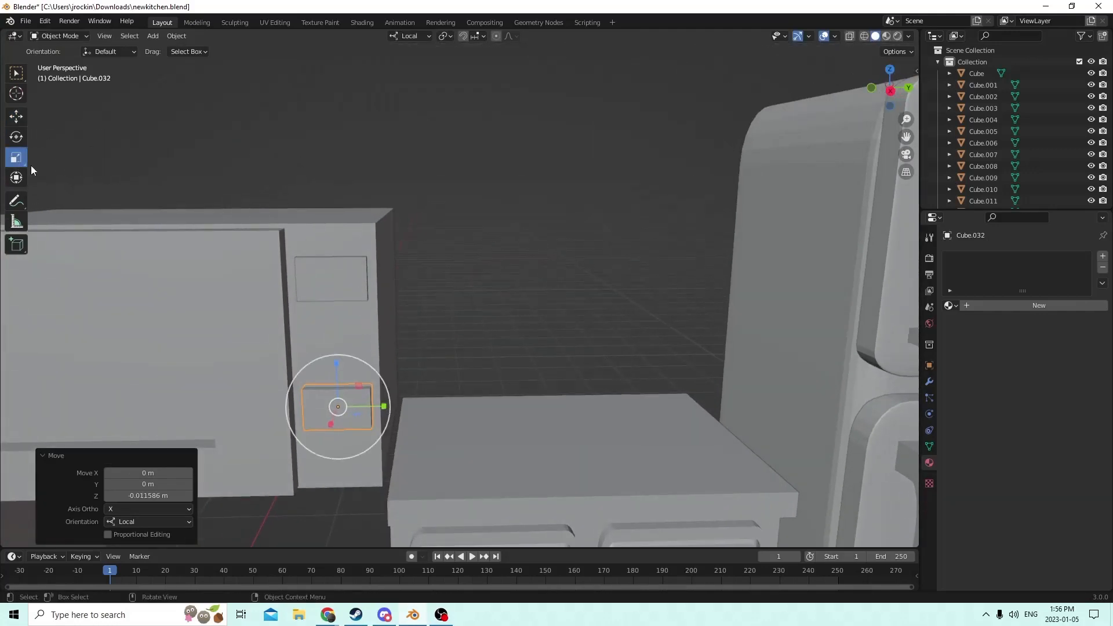
{"action": "left_click_drag", "start_coordinate": [339, 366], "coordinate": [338, 293]}
{"action": "middle_click_drag", "start_coordinate": [370, 300], "coordinate": [485, 333]}
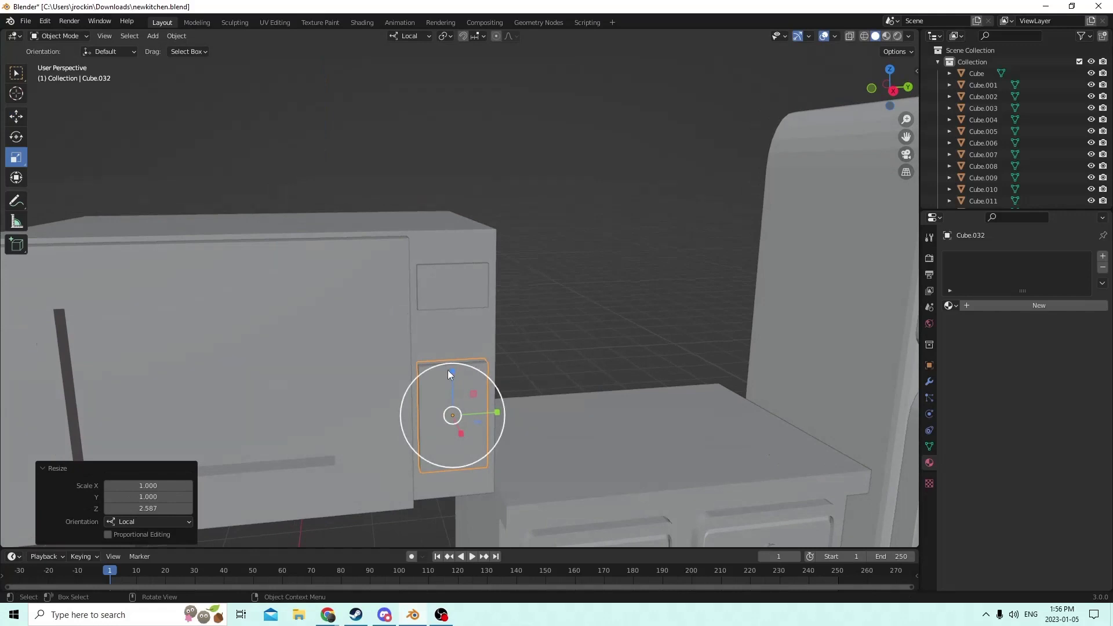
{"action": "left_click_drag", "start_coordinate": [451, 371], "coordinate": [459, 354]}
{"action": "right_click", "coordinate": [453, 353]}
{"action": "middle_click_drag", "start_coordinate": [459, 353], "coordinate": [449, 363]}
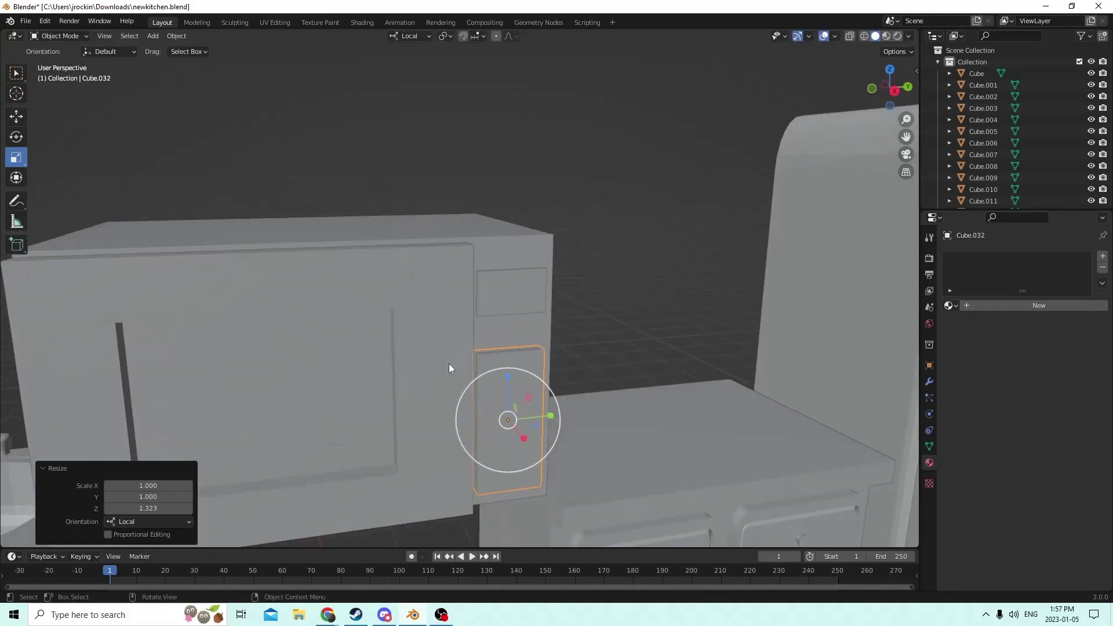
- Scale the upper display panel uniformly by 0.864
{"action": "left_click", "coordinate": [497, 298]}
{"action": "key", "text": "s"}
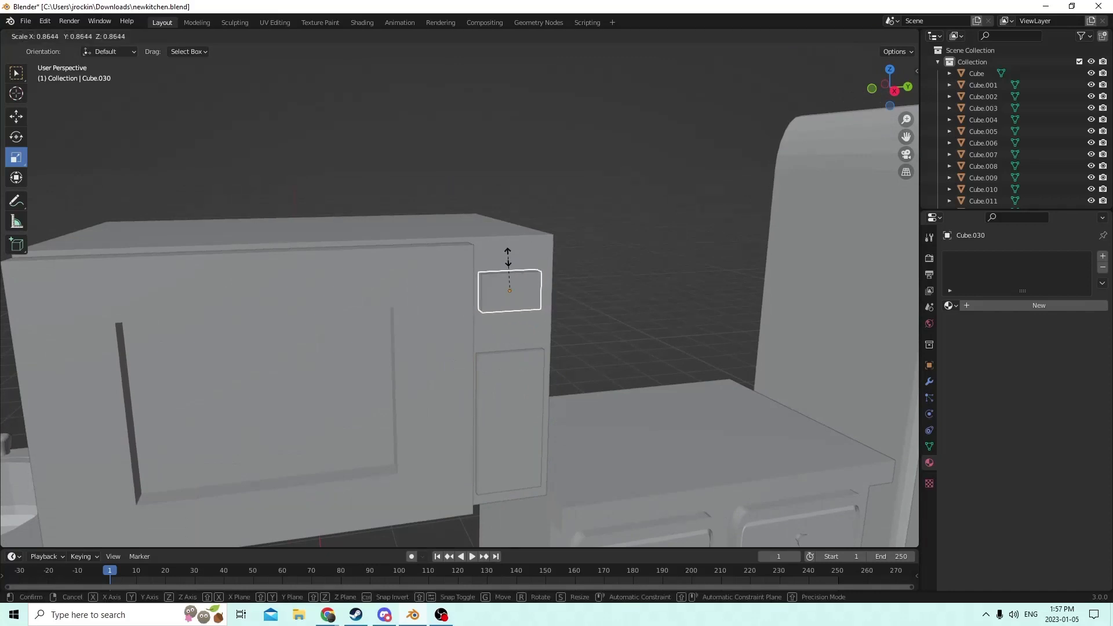
{"action": "left_click", "coordinate": [508, 256]}
{"action": "middle_click_drag", "start_coordinate": [507, 256], "coordinate": [453, 289]}
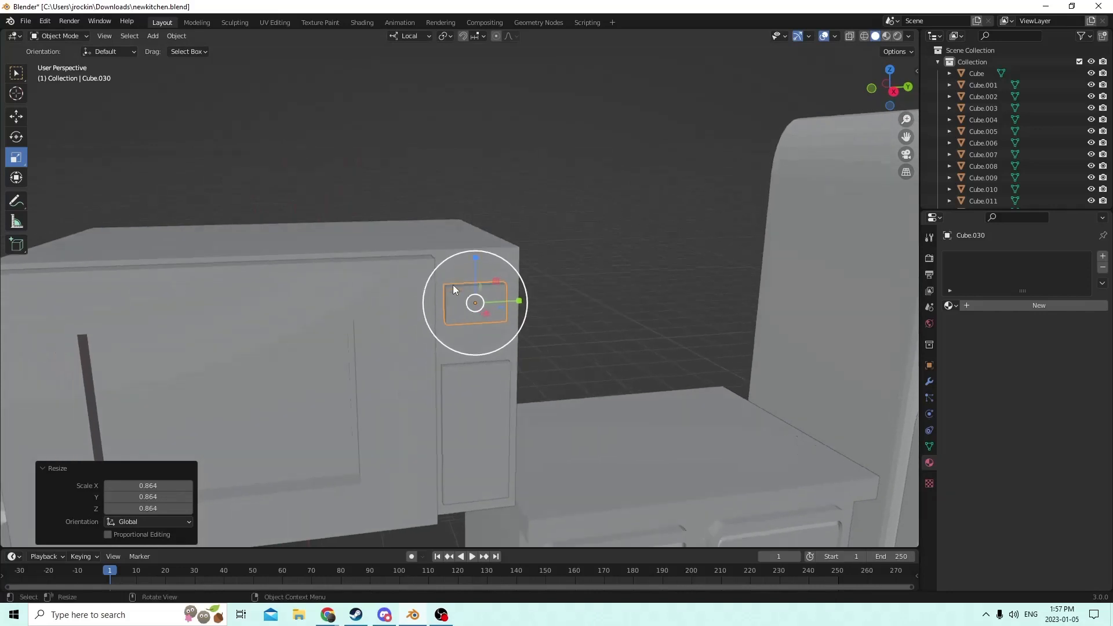
- Duplicate the upper display panel and the lower keypad panel in place, without offsetting either copy
{"action": "key", "text": "shift+d"}
{"action": "right_click", "coordinate": [580, 305]}
{"action": "middle_click_drag", "start_coordinate": [617, 307], "coordinate": [639, 324], "text": "shift"}
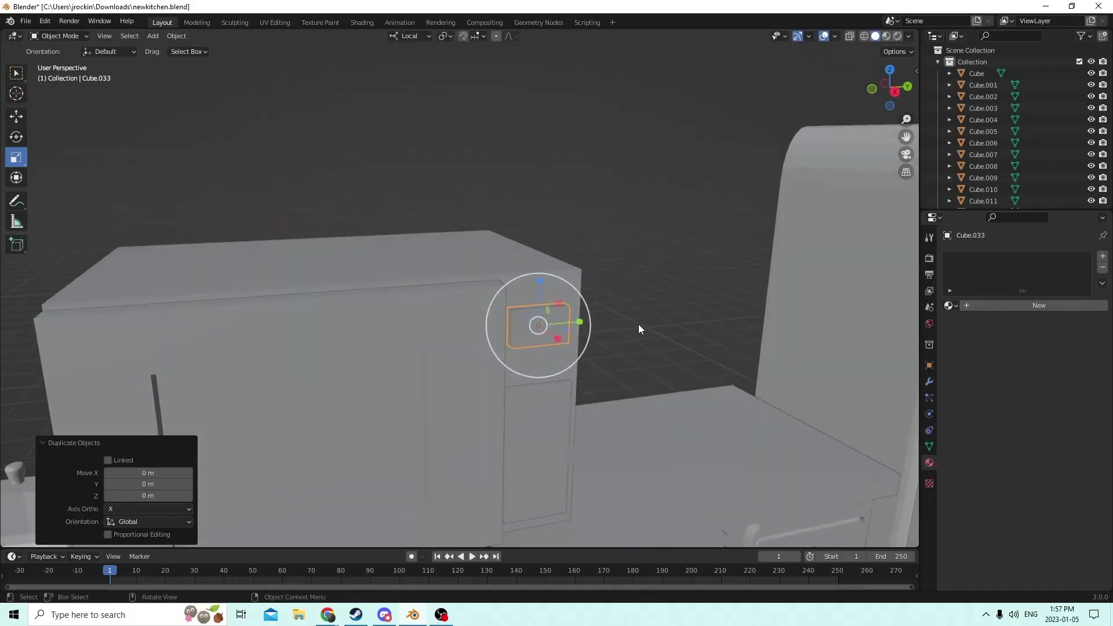
{"action": "left_click", "coordinate": [24, 118]}
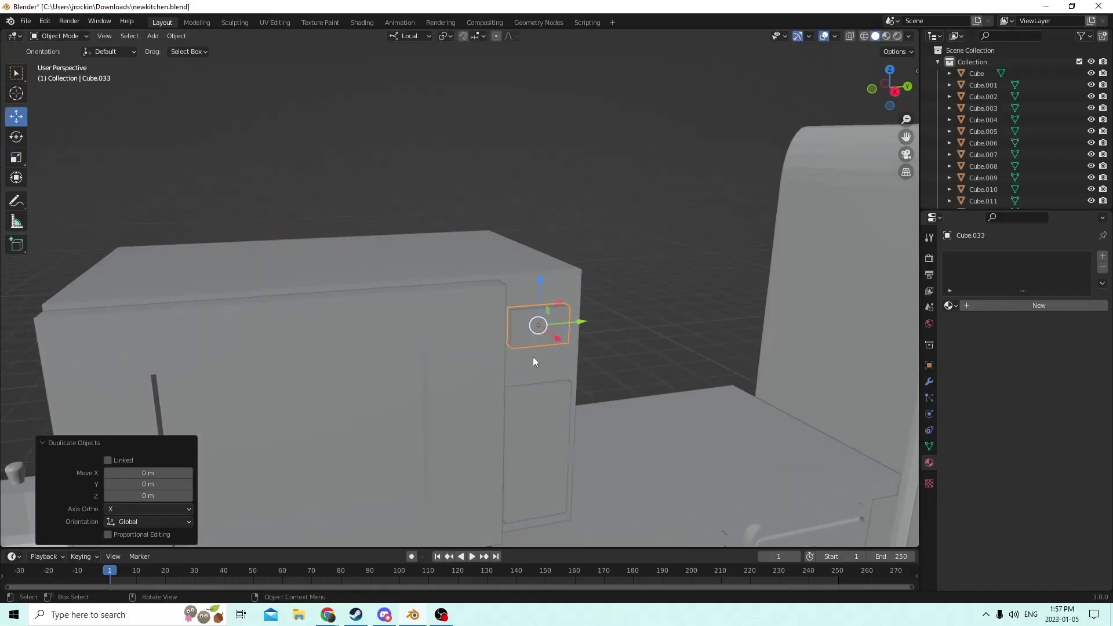
{"action": "left_click", "coordinate": [524, 331]}
{"action": "middle_click_drag", "start_coordinate": [521, 322], "coordinate": [504, 390]}
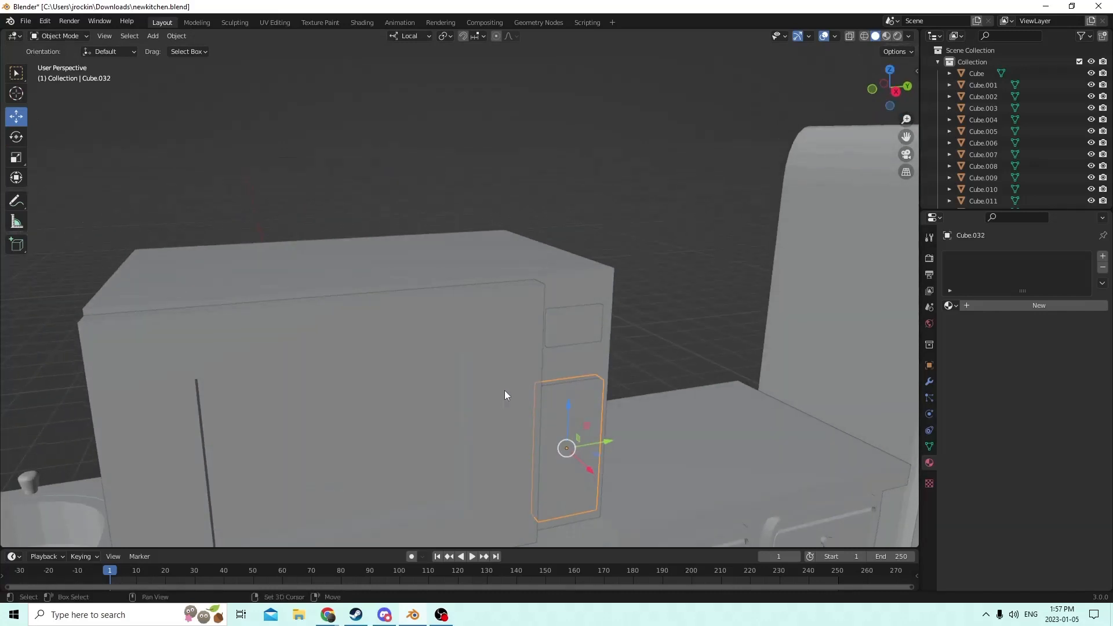
{"action": "key", "text": "shift+d"}
{"action": "right_click", "coordinate": [613, 413]}
{"action": "middle_click_drag", "start_coordinate": [586, 407], "coordinate": [563, 397]}
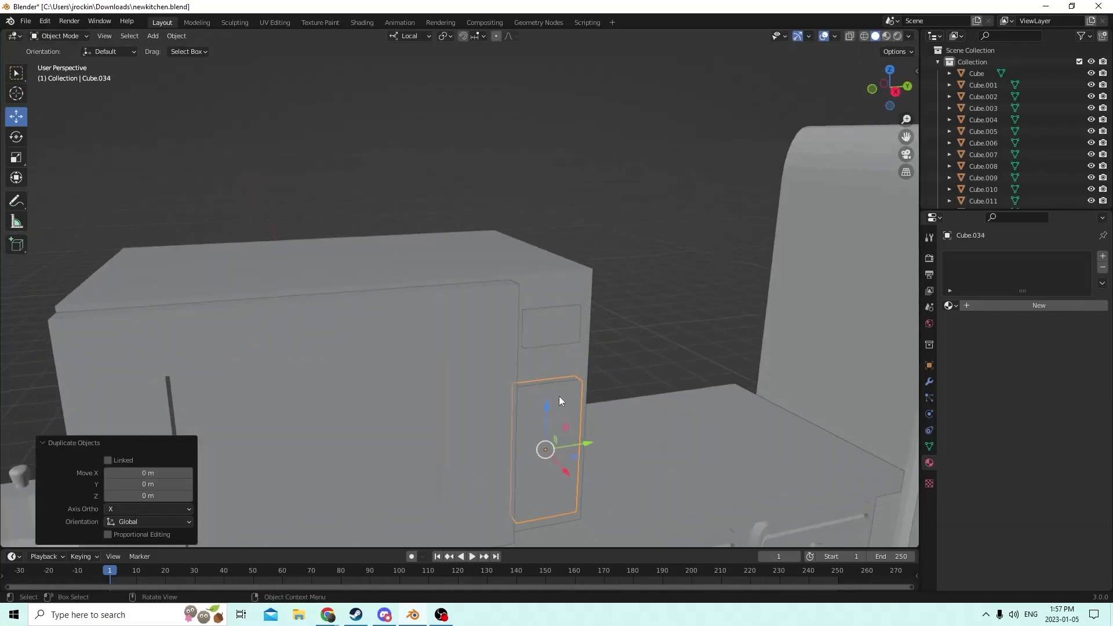
- Cut one display panel and one keypad panel out of the microwave body with Bool Tool's Auto Boolean Difference
{"action": "left_click", "coordinate": [542, 332], "text": "shift"}
{"action": "left_click", "coordinate": [473, 254], "text": "shift"}
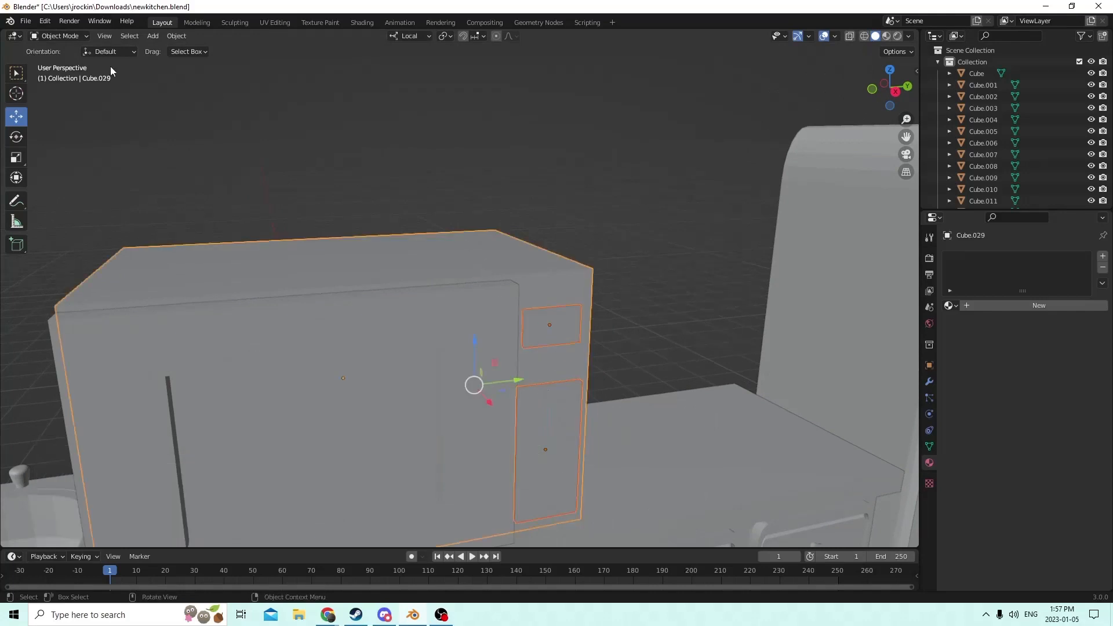
{"action": "left_click", "coordinate": [168, 37]}
{"action": "mouse_move", "coordinate": [187, 422]}
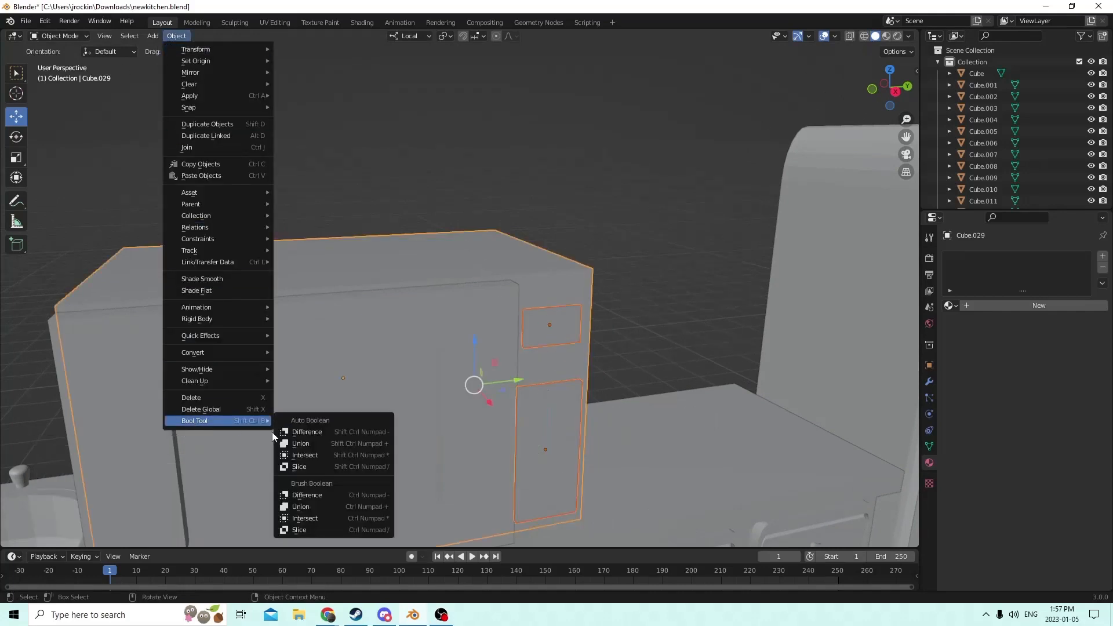
{"action": "left_click", "coordinate": [316, 432]}
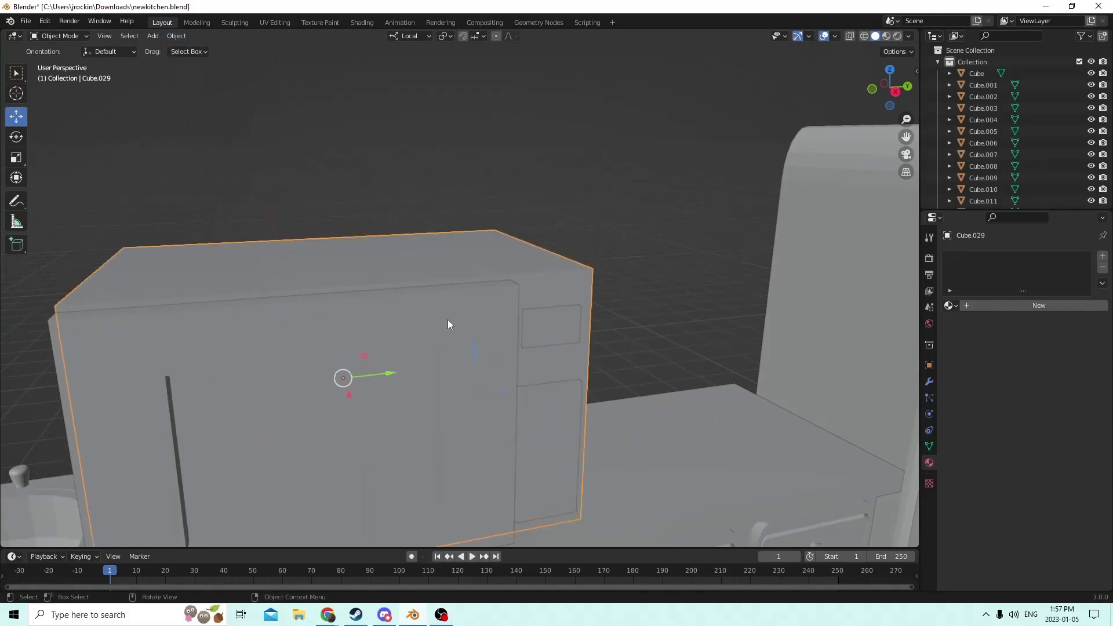
- Scale the remaining keypad panel uniformly by about 0.994 so it sits inside its recess
{"action": "left_click", "coordinate": [543, 312]}
{"action": "middle_click_drag", "start_coordinate": [551, 390], "coordinate": [625, 404]}
{"action": "left_click", "coordinate": [532, 361]}
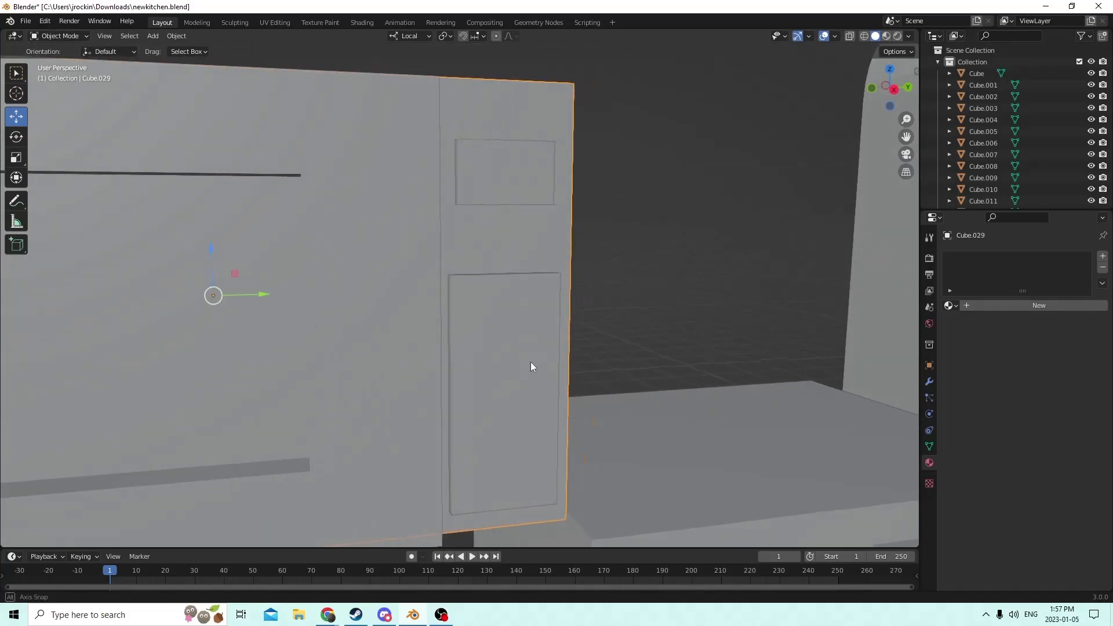
{"action": "left_click", "coordinate": [532, 367]}
{"action": "middle_click_drag", "start_coordinate": [473, 375], "coordinate": [469, 383]}
{"action": "key", "text": "s"}
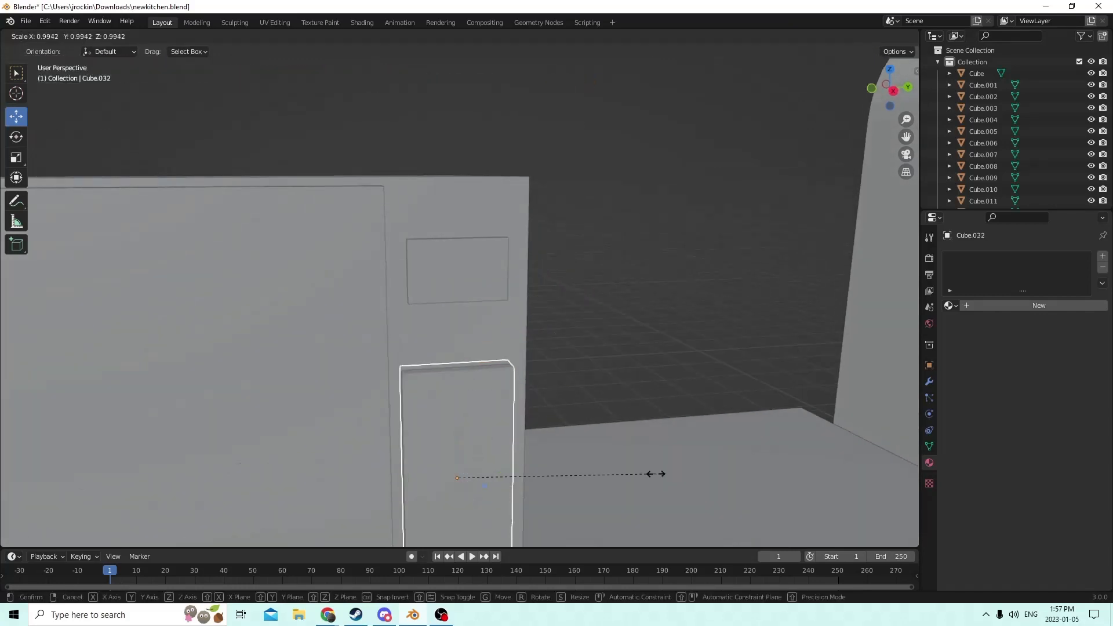
{"action": "left_click", "coordinate": [653, 474]}
- Scale the remaining display panel uniformly by 0.982 to leave a gap around its recess
{"action": "left_click", "coordinate": [459, 291]}
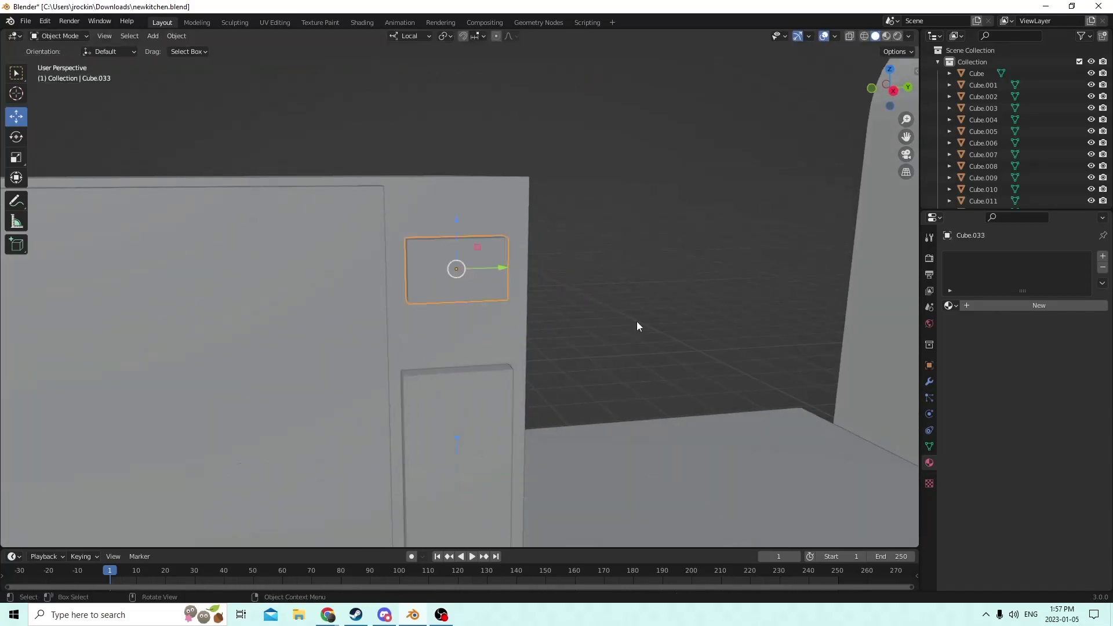
{"action": "key", "text": "s"}
{"action": "left_click", "coordinate": [659, 317]}
{"action": "mouse_move", "coordinate": [656, 315]}
{"action": "middle_mouse_down"}
{"action": "mouse_move", "coordinate": [642, 291]}
{"action": "mouse_move", "coordinate": [649, 303]}
{"action": "middle_mouse_up"}
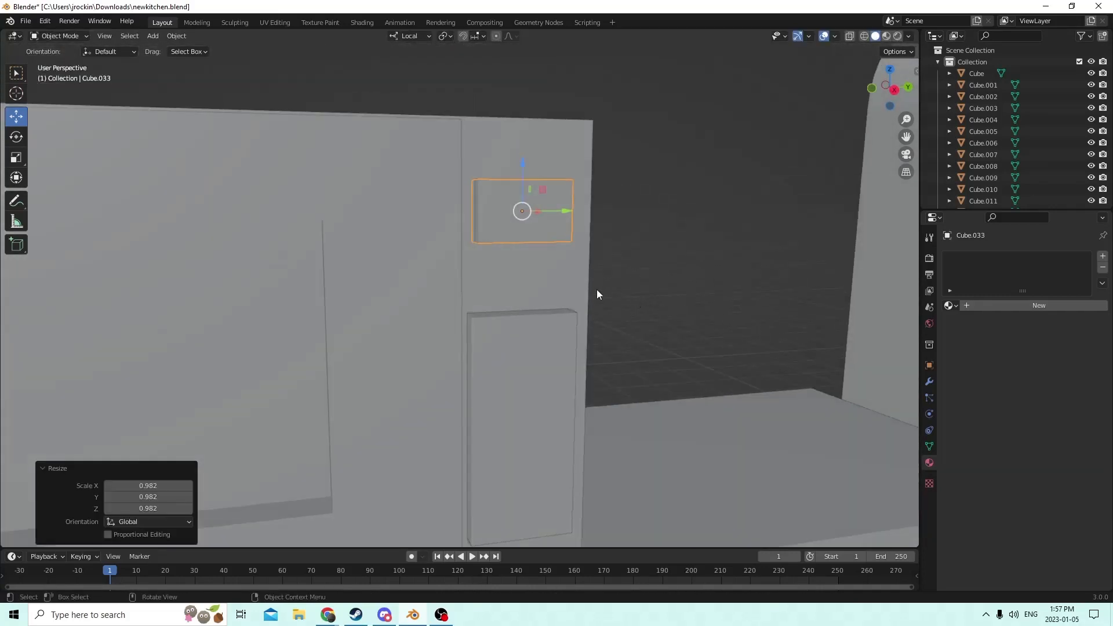
- Move the display panel about -0.0002 m along its local X axis into the microwave body
{"action": "left_click", "coordinate": [510, 197]}
{"action": "mouse_move", "coordinate": [530, 224]}
{"action": "middle_mouse_down"}
{"action": "mouse_move", "coordinate": [541, 242]}
{"action": "mouse_move", "coordinate": [529, 227]}
{"action": "mouse_move", "coordinate": [542, 240]}
{"action": "mouse_move", "coordinate": [510, 241]}
{"action": "mouse_move", "coordinate": [502, 221]}
{"action": "mouse_move", "coordinate": [522, 219]}
{"action": "mouse_move", "coordinate": [530, 245]}
{"action": "middle_mouse_up"}
{"action": "left_click", "coordinate": [529, 217]}
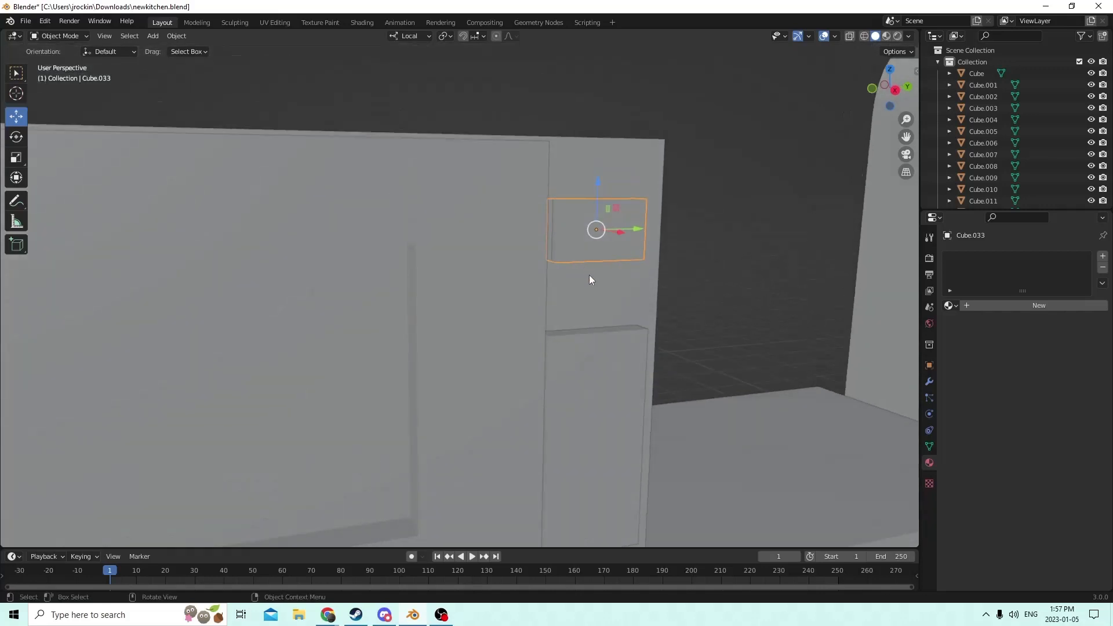
{"action": "middle_click_drag", "start_coordinate": [589, 274], "coordinate": [702, 307], "text": "shift"}
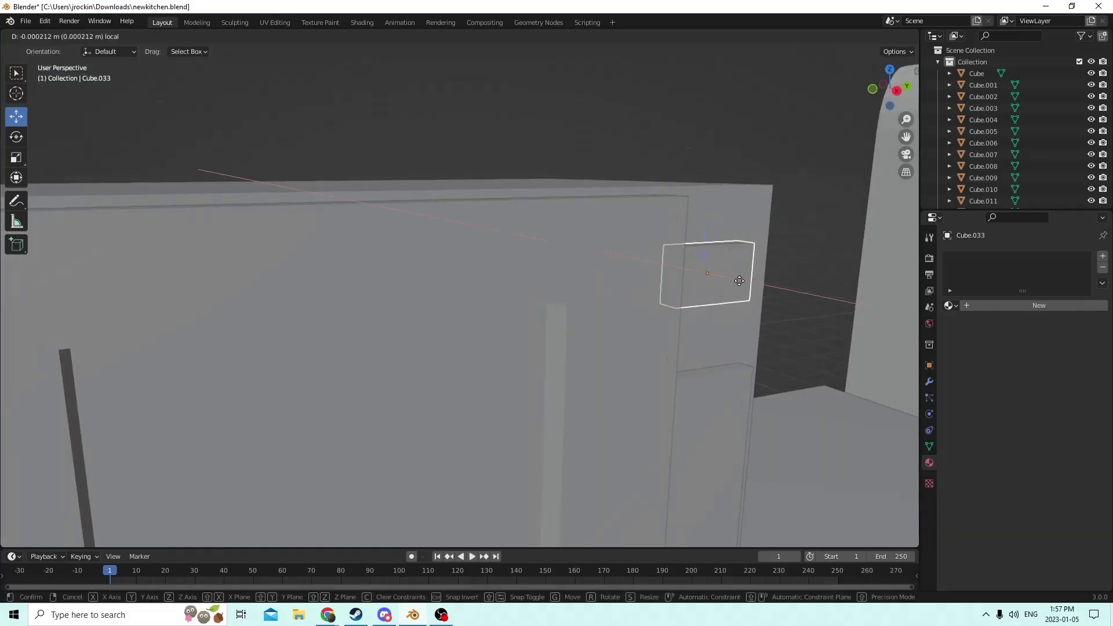
{"action": "left_click", "coordinate": [739, 280]}
{"action": "middle_click_drag", "start_coordinate": [739, 280], "coordinate": [722, 279]}
- Move the keypad panel -0.00015 m along its local X axis into its recess
{"action": "left_click", "coordinate": [527, 408]}
{"action": "middle_click_drag", "start_coordinate": [527, 408], "coordinate": [543, 364]}
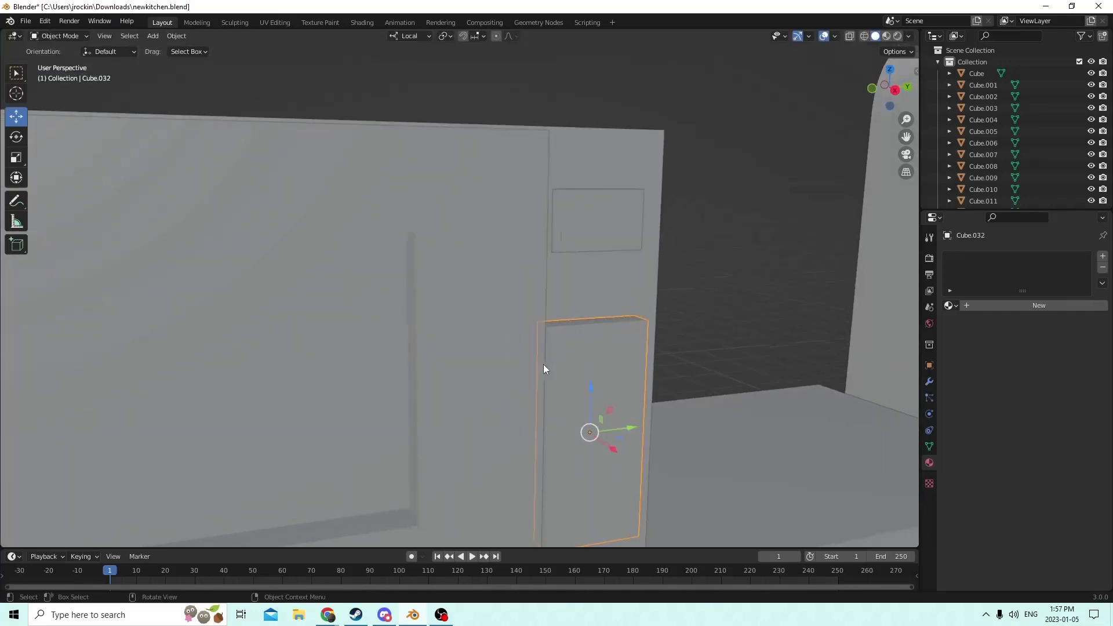
{"action": "left_click_drag", "start_coordinate": [613, 447], "coordinate": [604, 446]}
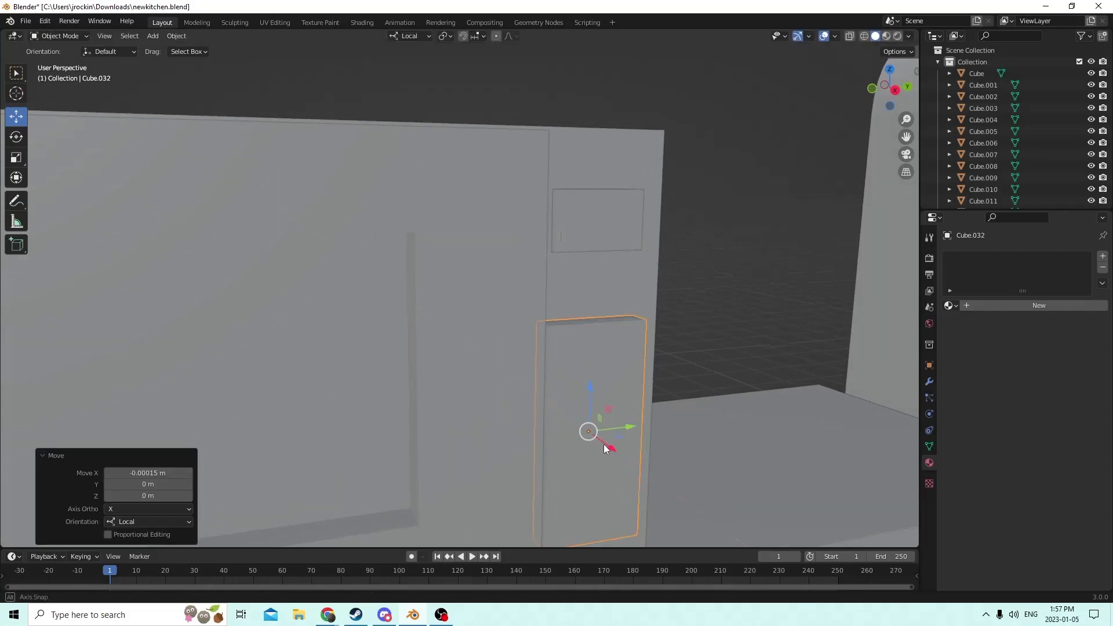
- Duplicate the keypad panel in place, scale the copy uniformly by 0.176 and along local Z by 0.513 into a small square button
{"action": "middle_click_drag", "start_coordinate": [604, 445], "coordinate": [598, 436]}
{"action": "key", "text": "shift+d"}
{"action": "right_click", "coordinate": [574, 330]}
{"action": "middle_click_drag", "start_coordinate": [574, 329], "coordinate": [551, 328]}
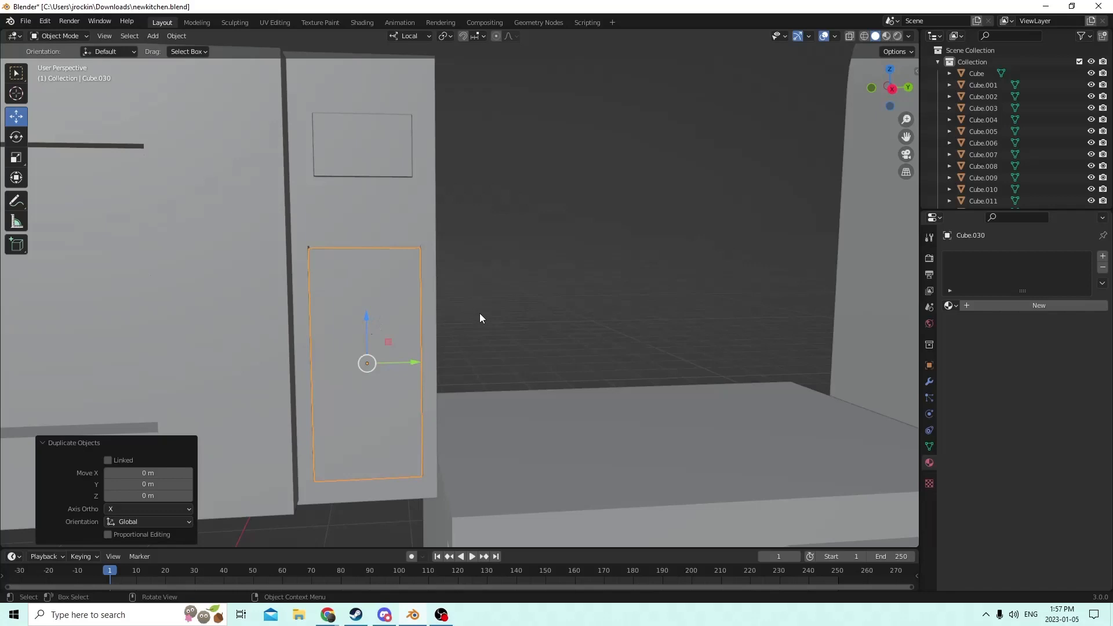
{"action": "key", "text": "s"}
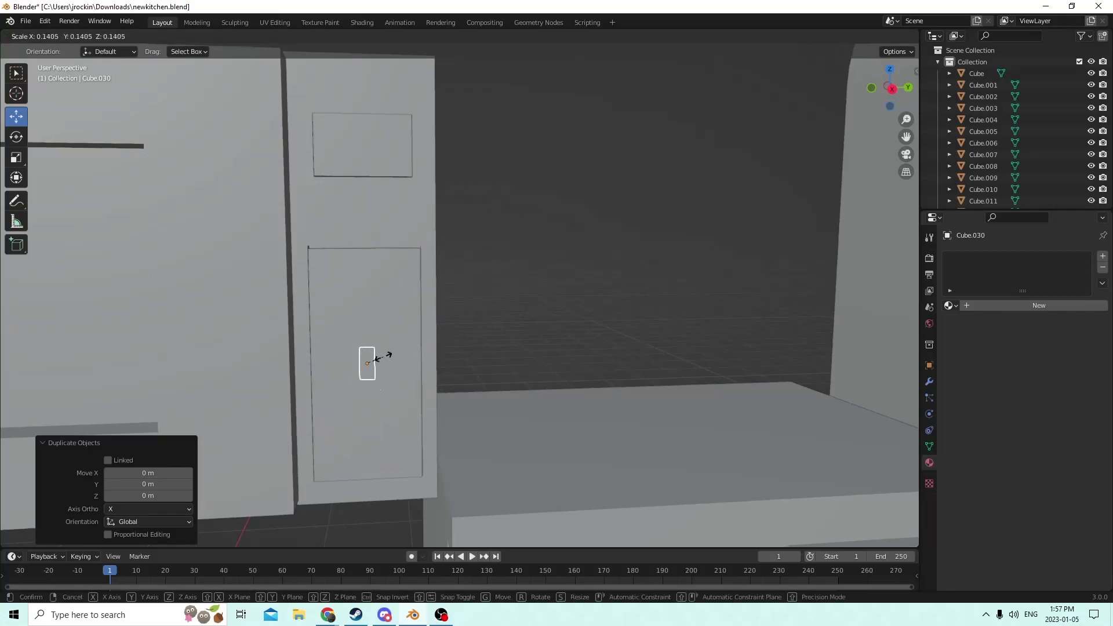
{"action": "left_click", "coordinate": [386, 359]}
{"action": "left_click", "coordinate": [17, 157]}
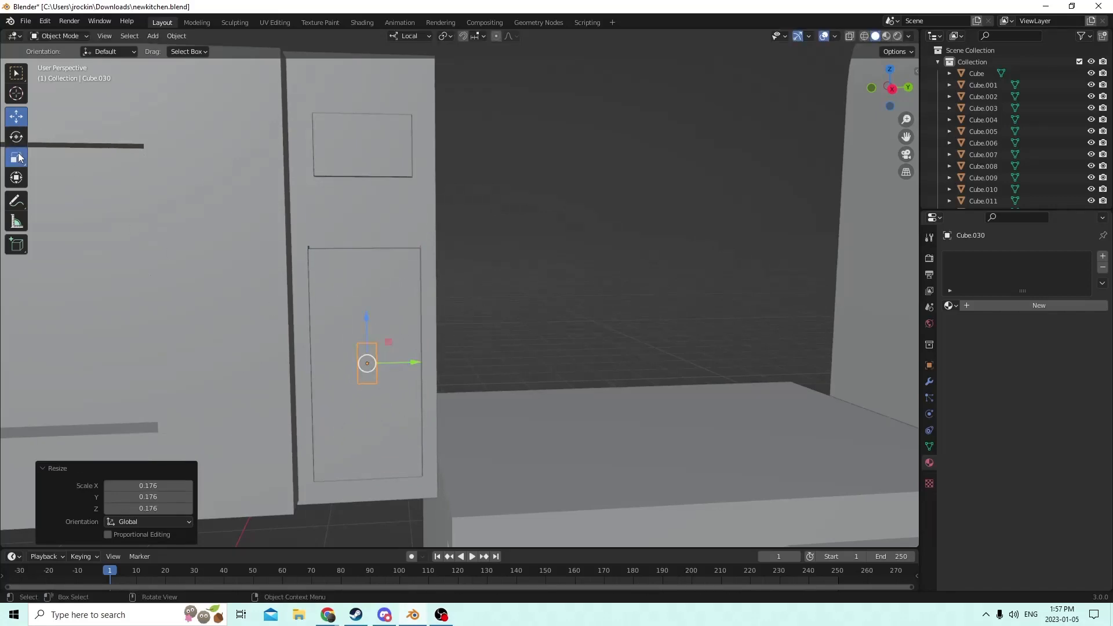
{"action": "left_click_drag", "start_coordinate": [364, 320], "coordinate": [365, 346]}
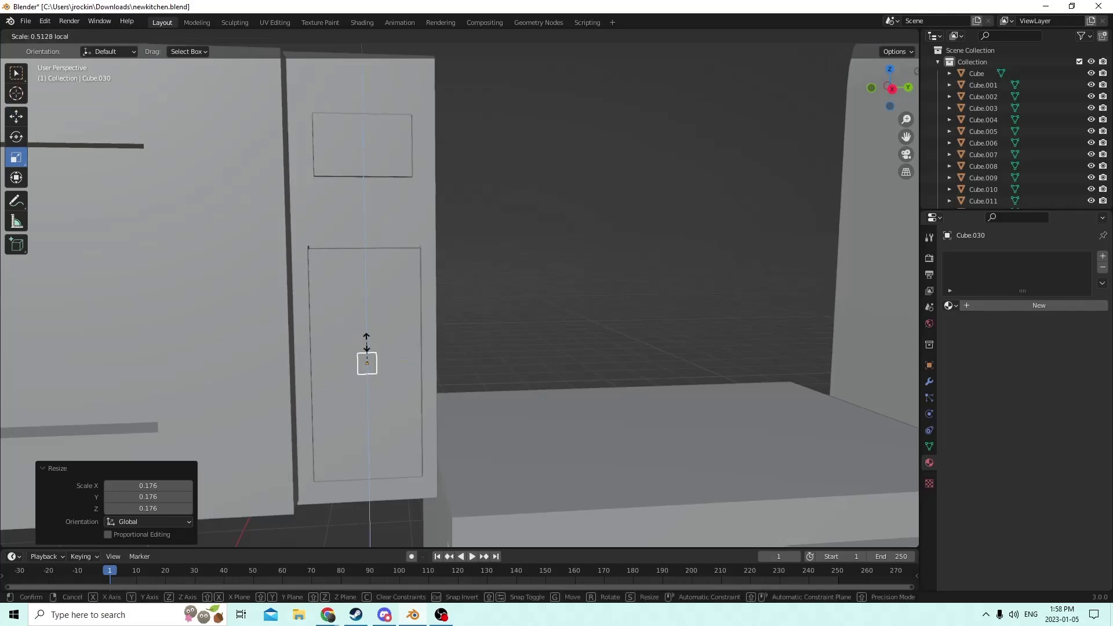
- Move the small button outward along its local X axis by 0.001036 m, and adjust its protrusion from the keypad slightly
{"action": "middle_click_drag", "start_coordinate": [365, 346], "coordinate": [468, 318]}
{"action": "scroll", "coordinate": [425, 319], "scroll_direction": "up", "scroll_amount": 2}
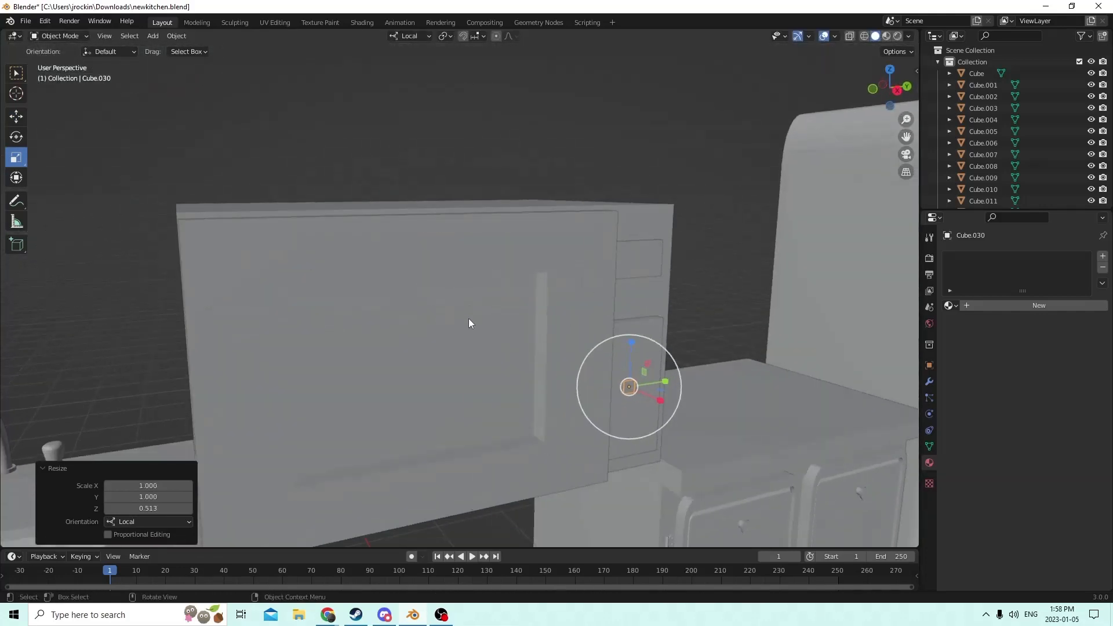
{"action": "left_click", "coordinate": [16, 117]}
{"action": "scroll", "coordinate": [440, 260], "scroll_direction": "up", "scroll_amount": 2}
{"action": "left_click_drag", "start_coordinate": [768, 458], "coordinate": [757, 448]}
{"action": "scroll", "coordinate": [767, 442], "scroll_direction": "up", "scroll_amount": 4}
{"action": "scroll", "coordinate": [753, 436], "scroll_direction": "down", "scroll_amount": 4}
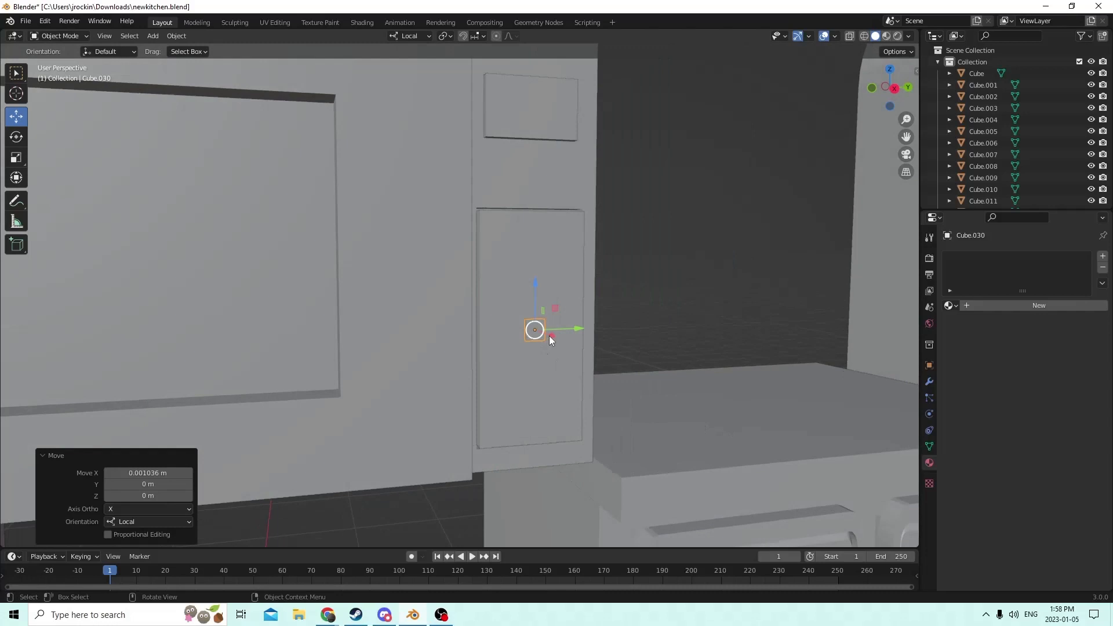
{"action": "left_click_drag", "start_coordinate": [550, 338], "coordinate": [551, 335]}
- Delete the small square button from the keypad panel
{"action": "mouse_move", "coordinate": [554, 339]}
{"action": "middle_mouse_down"}
{"action": "mouse_move", "coordinate": [562, 355]}
{"action": "mouse_move", "coordinate": [569, 346]}
{"action": "middle_mouse_up"}
{"action": "scroll", "coordinate": [742, 410], "scroll_direction": "up", "scroll_amount": 3}
{"action": "scroll", "coordinate": [740, 406], "scroll_direction": "down", "scroll_amount": 3}
{"action": "middle_click_drag", "start_coordinate": [740, 409], "coordinate": [585, 370]}
{"action": "key", "text": "Delete"}
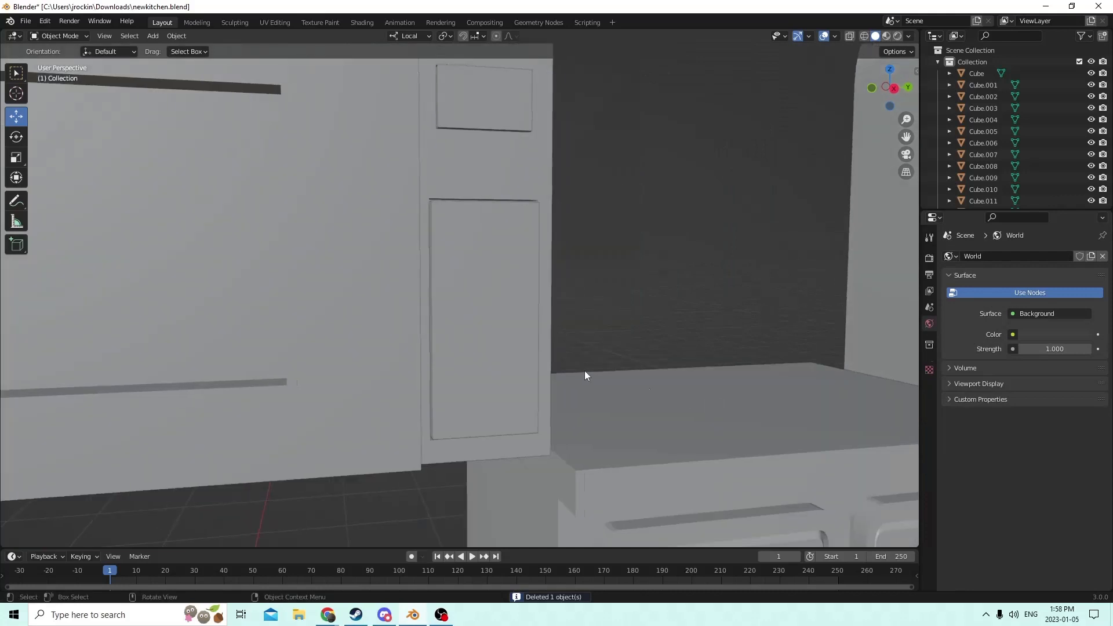
- Add three evenly spaced vertical loop cuts to the keypad panel's mesh
{"action": "left_click", "coordinate": [495, 361]}
{"action": "key", "text": "Tab"}
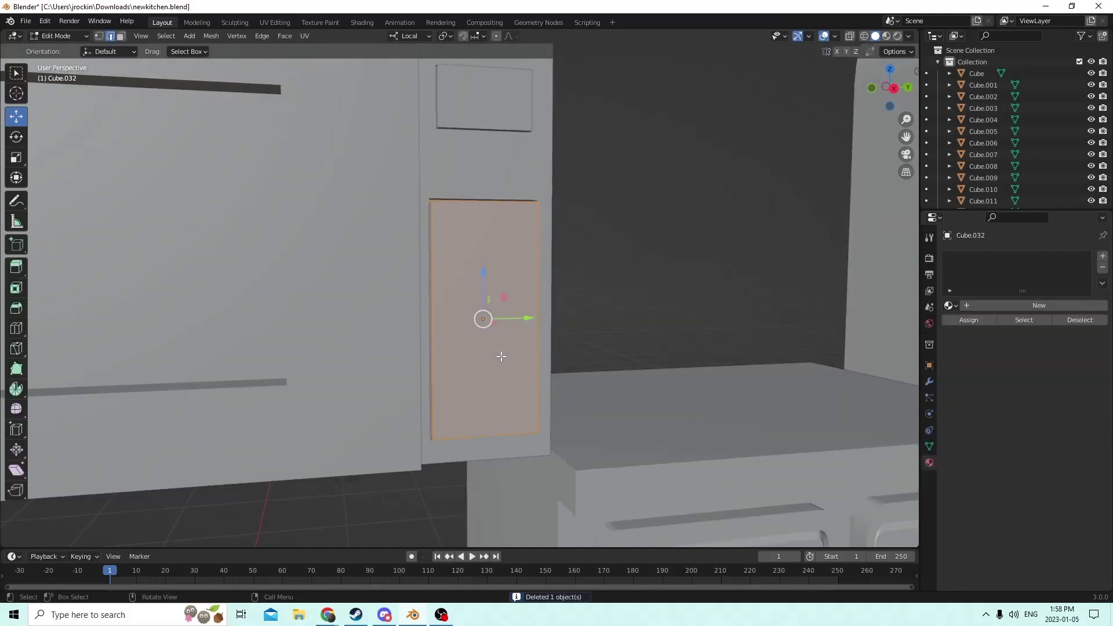
{"action": "key", "text": "ctrl+r"}
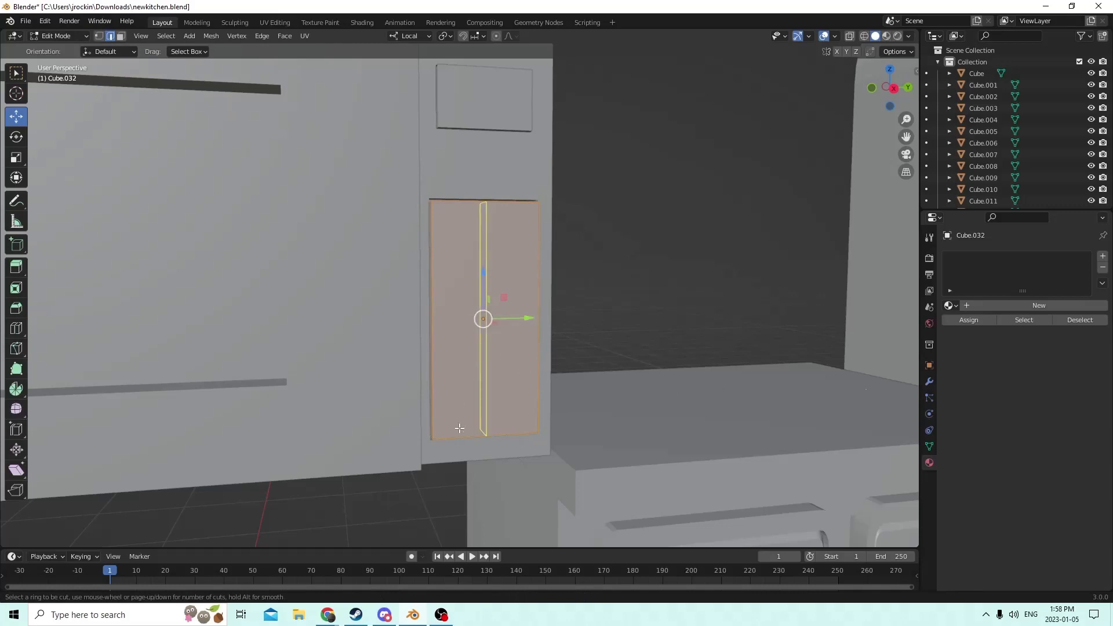
{"action": "scroll", "coordinate": [459, 428], "scroll_direction": "up", "scroll_amount": 1}
{"action": "scroll", "coordinate": [459, 428], "scroll_direction": "up", "scroll_amount": 1}
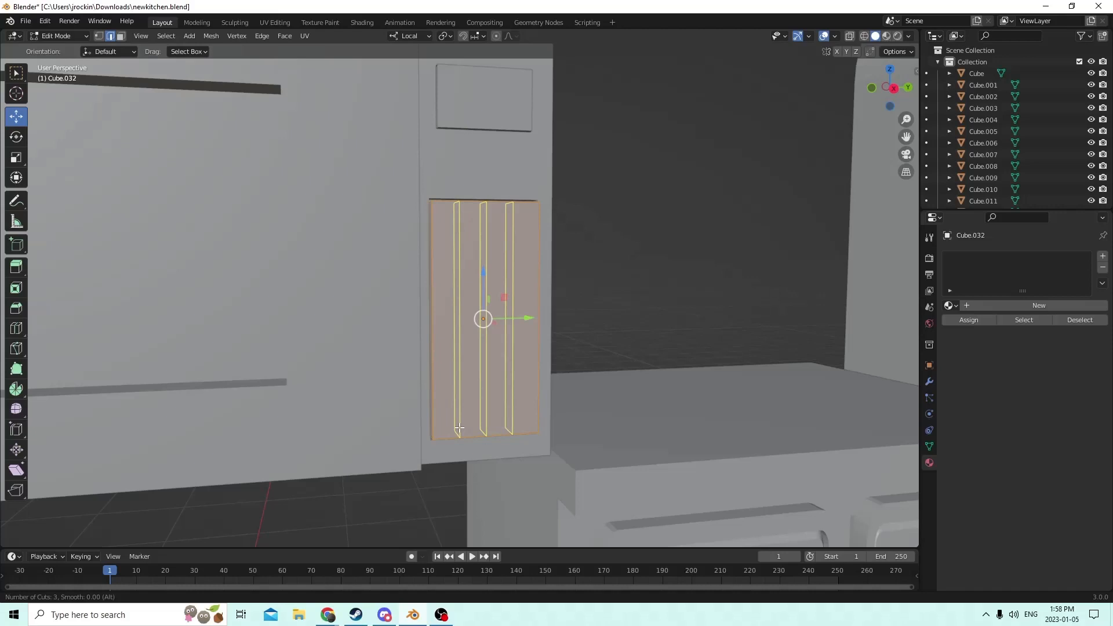
{"action": "left_click", "coordinate": [459, 427]}
{"action": "right_click", "coordinate": [457, 425]}
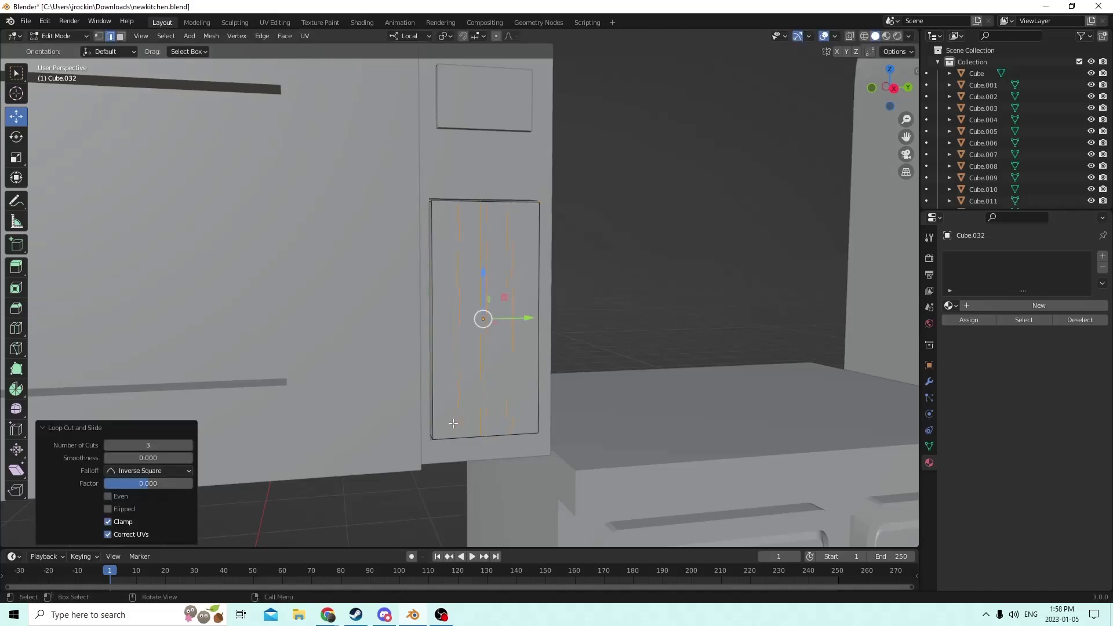
- Add seven evenly spaced horizontal loop cuts across the keypad panel to form a button grid
{"action": "middle_click_drag", "start_coordinate": [455, 423], "coordinate": [460, 388]}
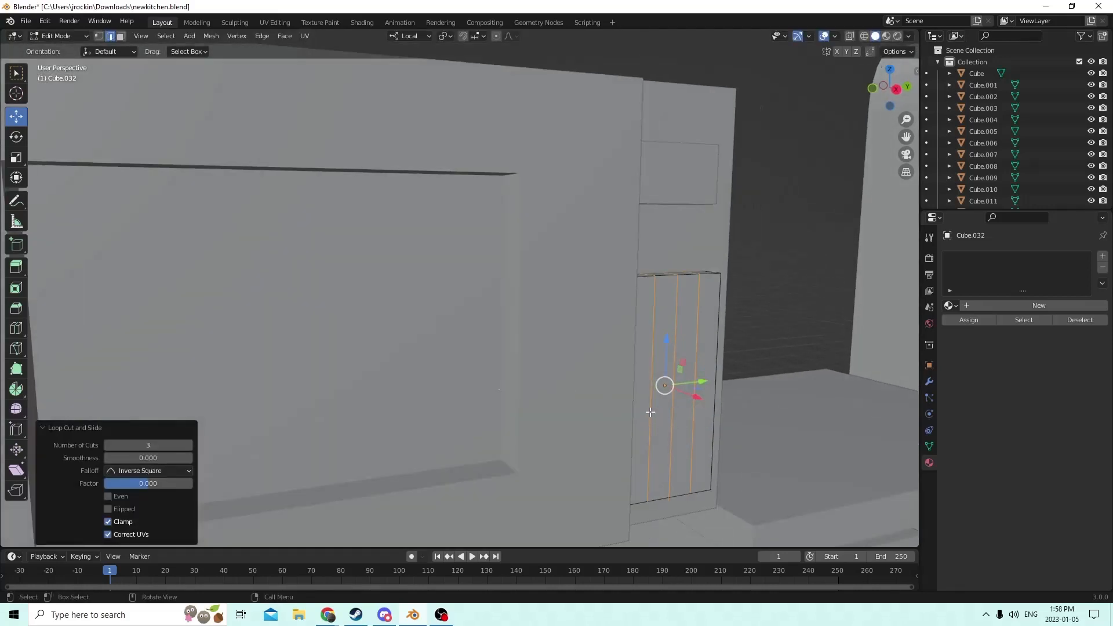
{"action": "key", "text": "ctrl+r"}
{"action": "scroll", "coordinate": [650, 411], "scroll_direction": "up", "scroll_amount": 8}
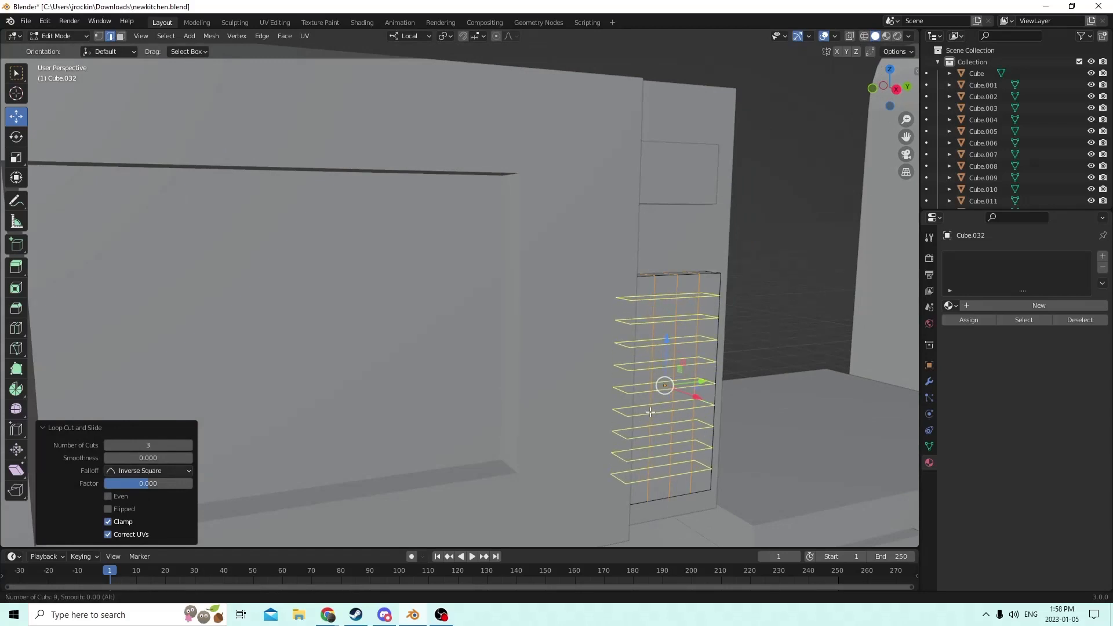
{"action": "scroll", "coordinate": [650, 411], "scroll_direction": "down", "scroll_amount": 1}
{"action": "scroll", "coordinate": [650, 412], "scroll_direction": "down", "scroll_amount": 1}
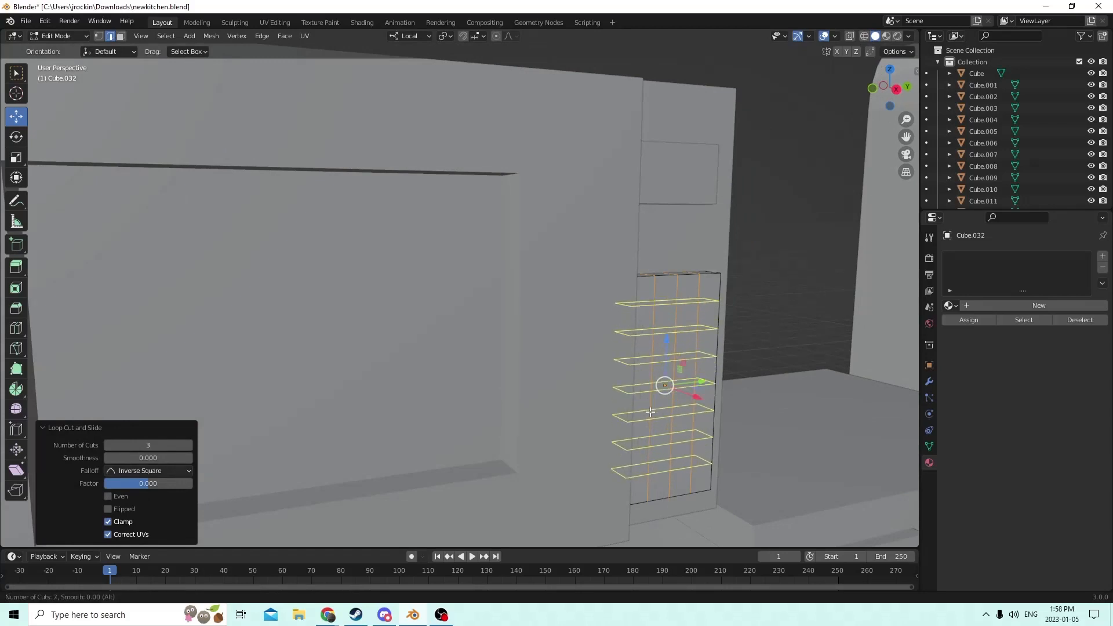
{"action": "left_click", "coordinate": [651, 412]}
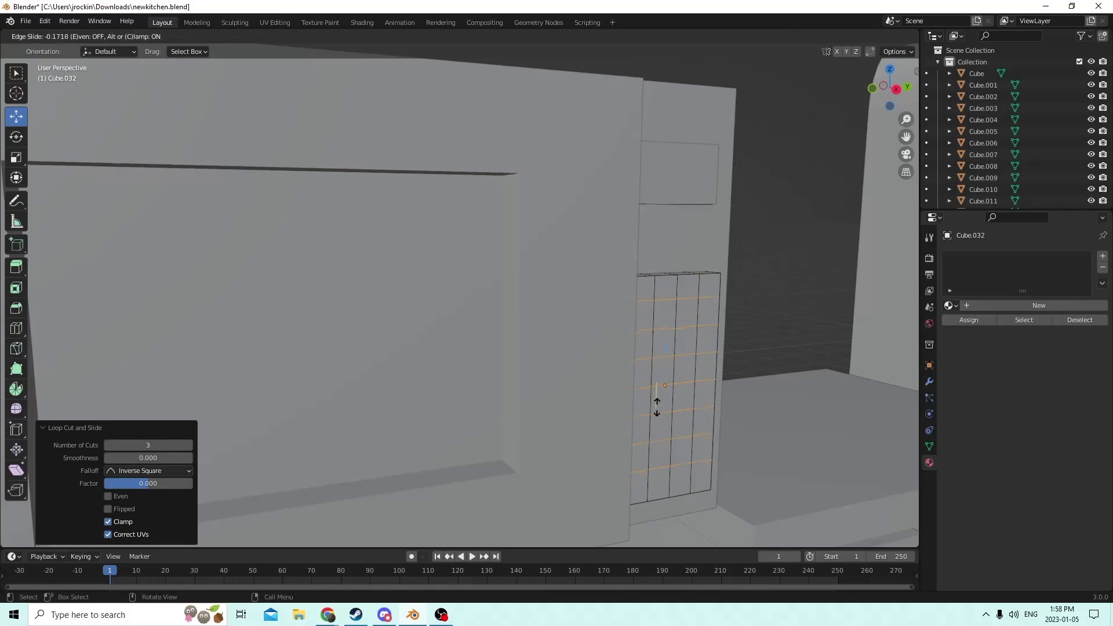
{"action": "left_click", "coordinate": [657, 407]}
- Examine the keypad panel and its grid of cuts in both Object Mode and Edit Mode
{"action": "middle_click_drag", "start_coordinate": [682, 343], "coordinate": [660, 342]}
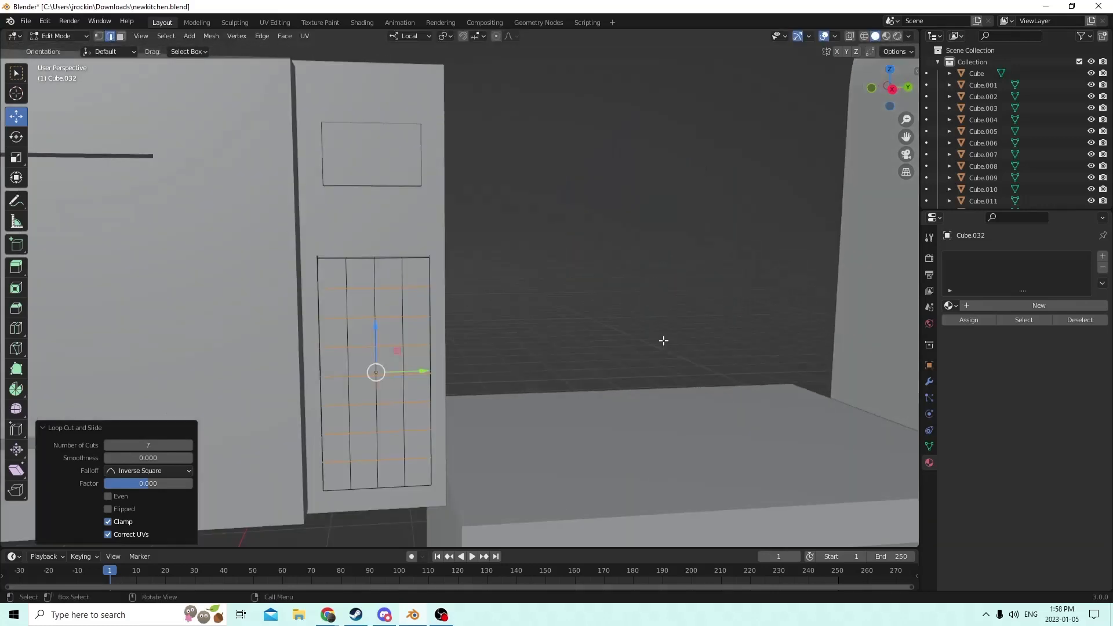
{"action": "scroll", "coordinate": [668, 340], "scroll_direction": "up", "scroll_amount": 1}
{"action": "scroll", "coordinate": [678, 328], "scroll_direction": "down", "scroll_amount": 4, "text": "shift"}
{"action": "scroll", "coordinate": [674, 325], "scroll_direction": "down", "scroll_amount": 1}
{"action": "scroll", "coordinate": [670, 339], "scroll_direction": "up", "scroll_amount": 3, "text": "shift"}
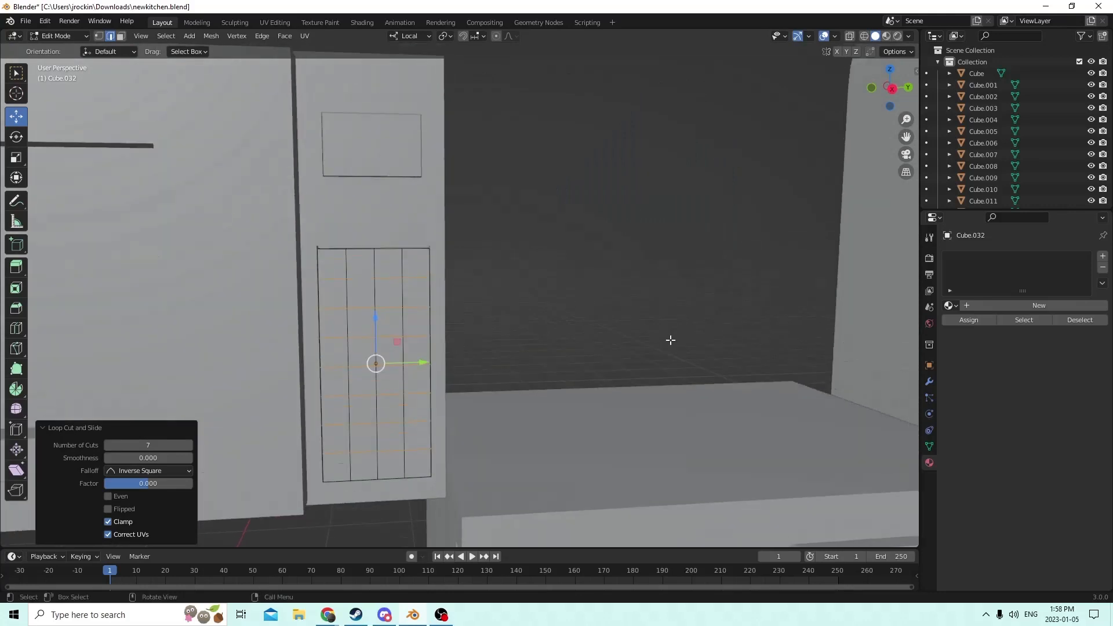
{"action": "key", "text": "Tab"}
{"action": "left_click", "coordinate": [674, 342]}
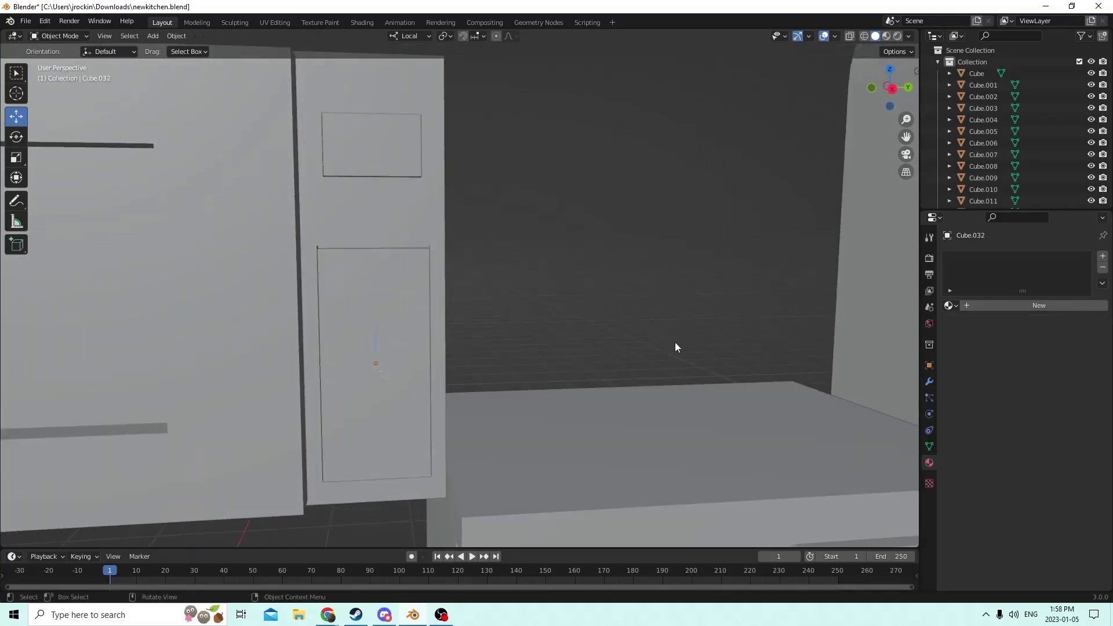
{"action": "middle_click_drag", "start_coordinate": [616, 342], "coordinate": [621, 344]}
{"action": "left_click", "coordinate": [398, 367]}
{"action": "middle_click_drag", "start_coordinate": [398, 368], "coordinate": [514, 357]}
{"action": "key", "text": "Tab"}
{"action": "scroll", "coordinate": [504, 358], "scroll_direction": "up", "scroll_amount": 4}
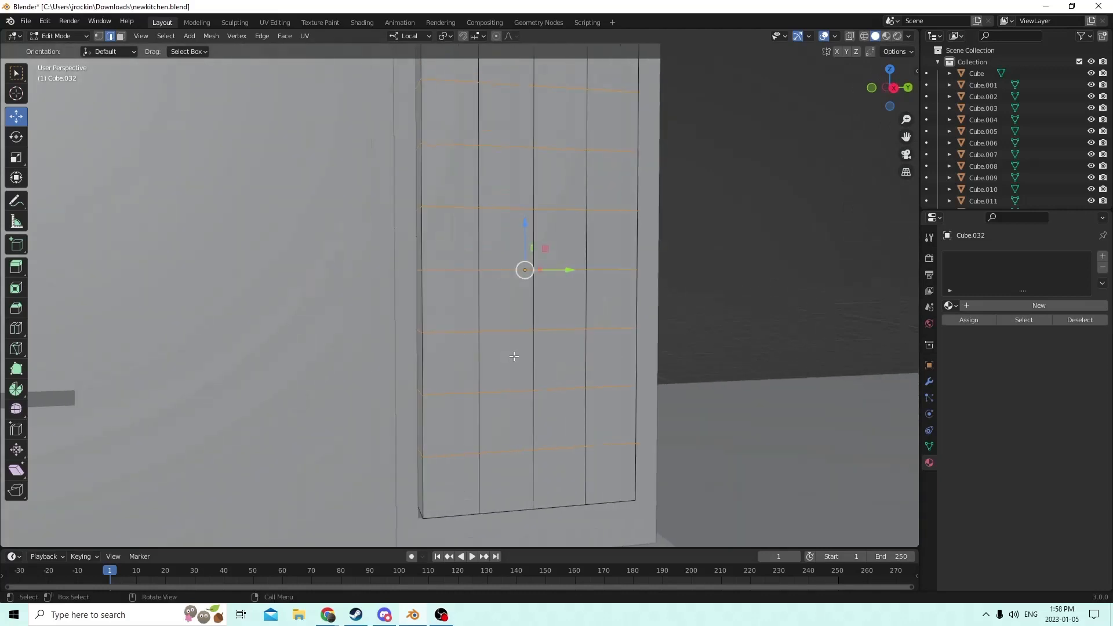
{"action": "scroll", "coordinate": [532, 363], "scroll_direction": "down", "scroll_amount": 4}
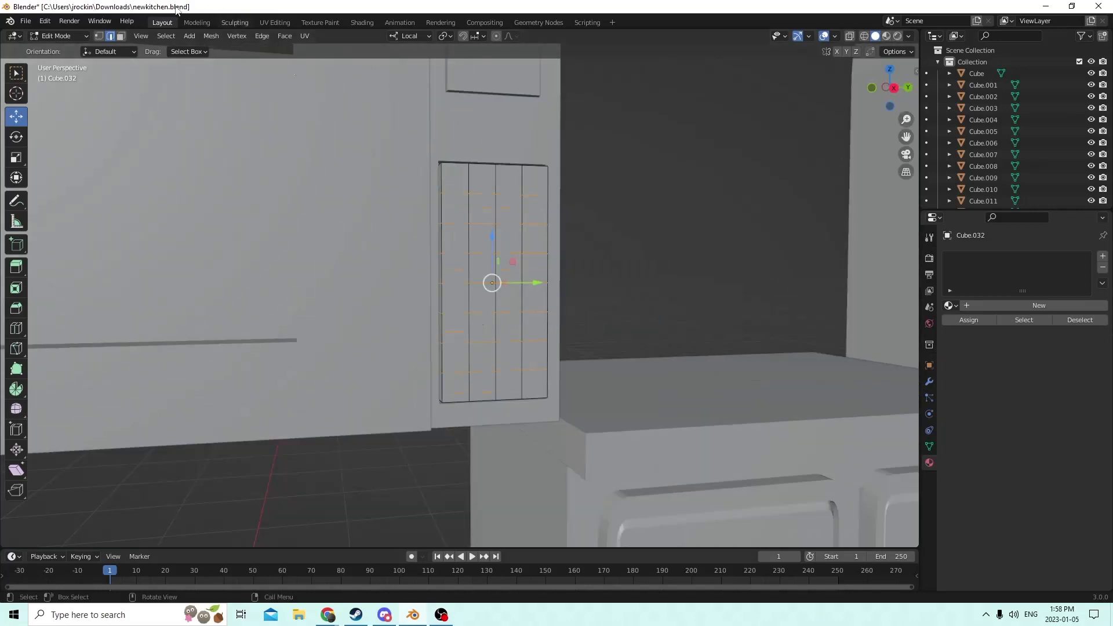
- Switch to face selection and select all eight faces of the keypad grid's leftmost column
{"action": "left_click", "coordinate": [122, 37]}
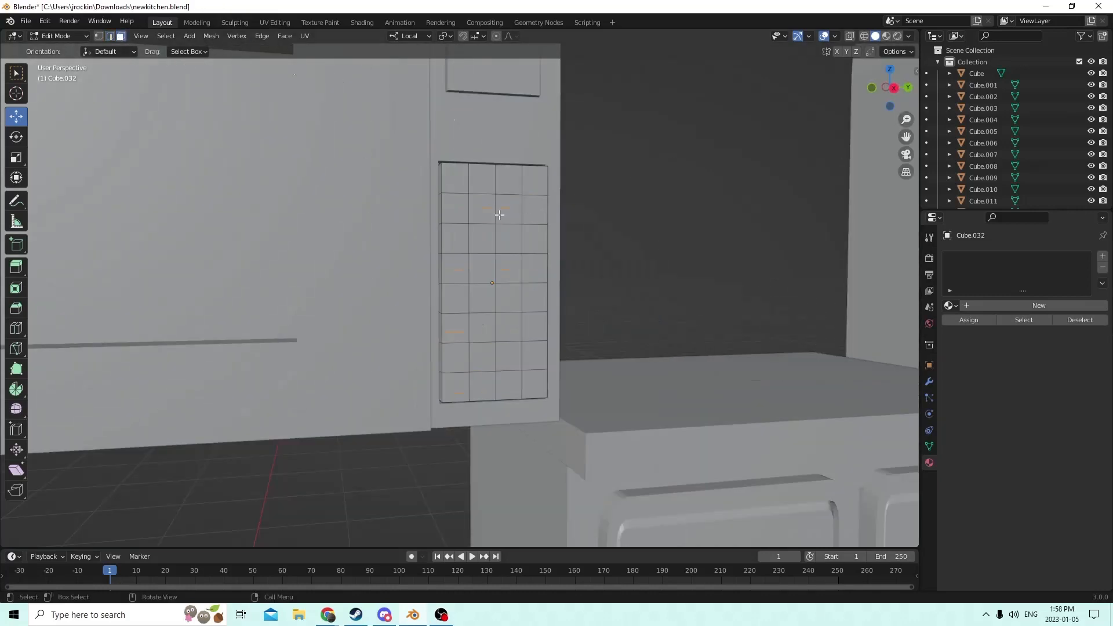
{"action": "left_click", "coordinate": [453, 181]}
{"action": "left_click", "coordinate": [455, 209], "text": "shift"}
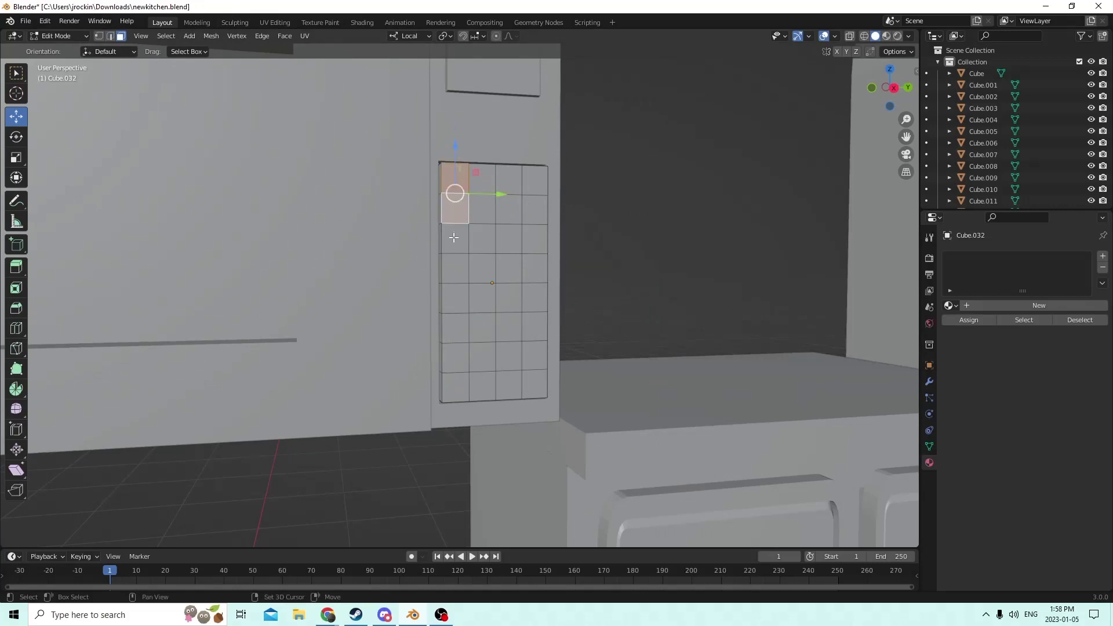
{"action": "left_click", "coordinate": [455, 239], "text": "shift"}
{"action": "left_click", "coordinate": [455, 268], "text": "shift"}
{"action": "left_click", "coordinate": [454, 316], "text": "shift"}
{"action": "left_click", "coordinate": [450, 306], "text": "shift"}
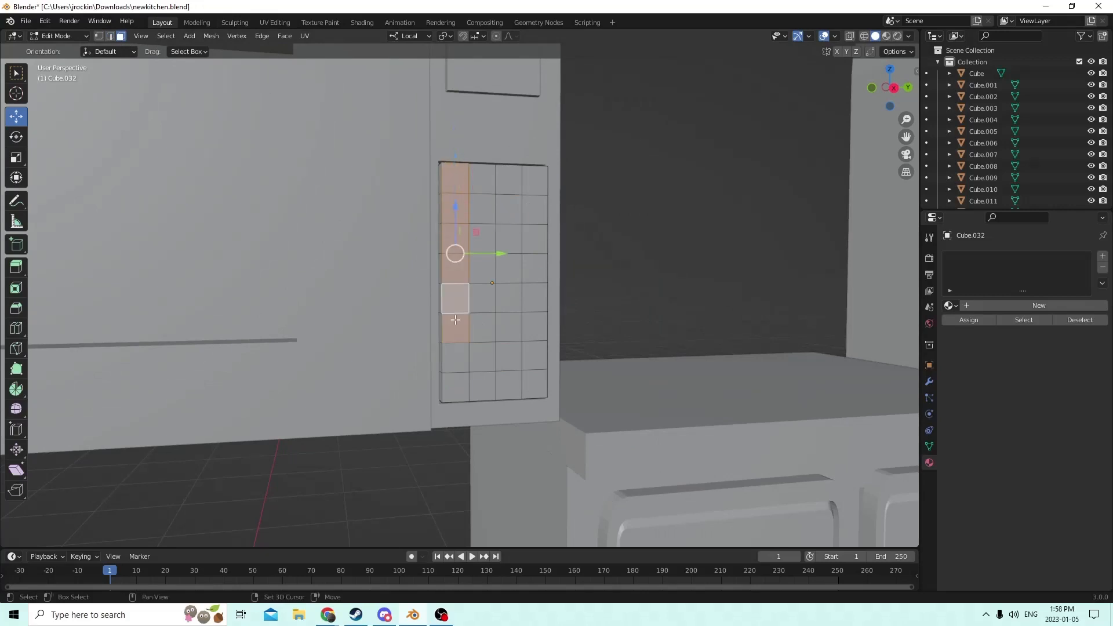
{"action": "left_click", "coordinate": [458, 363], "text": "shift"}
{"action": "left_click", "coordinate": [461, 394], "text": "shift"}
- Add the remaining faces in the keypad grid's lower four rows to the selection
{"action": "left_click", "coordinate": [497, 387], "text": "shift"}
{"action": "left_click", "coordinate": [484, 385], "text": "shift"}
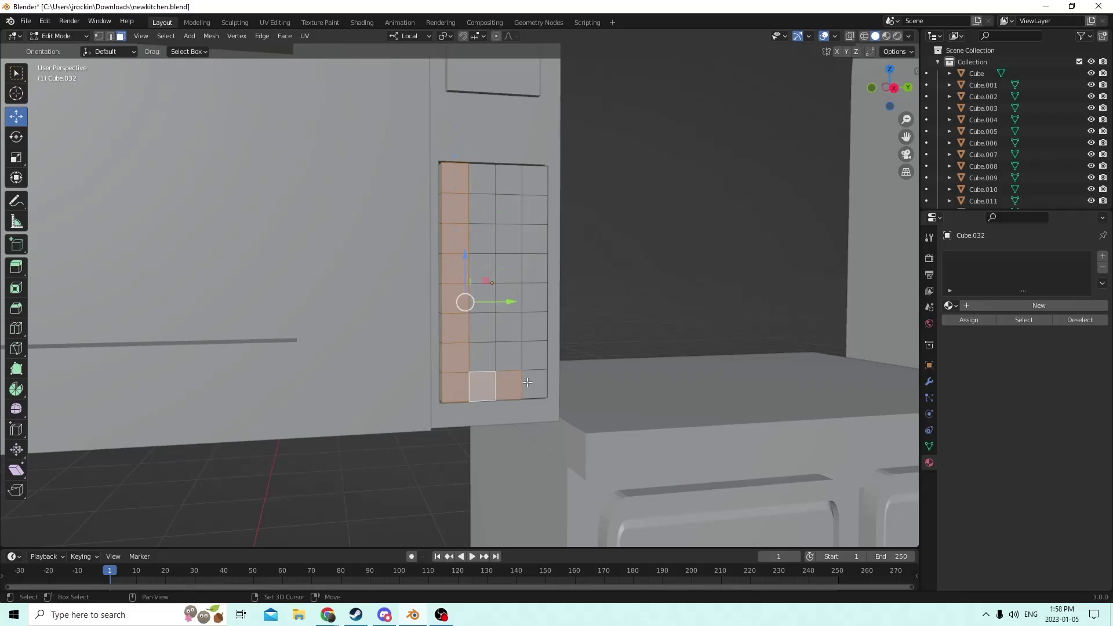
{"action": "left_click", "coordinate": [530, 383], "text": "shift"}
{"action": "left_click", "coordinate": [534, 358], "text": "shift"}
{"action": "left_click", "coordinate": [508, 356], "text": "shift"}
{"action": "left_click", "coordinate": [483, 357], "text": "shift"}
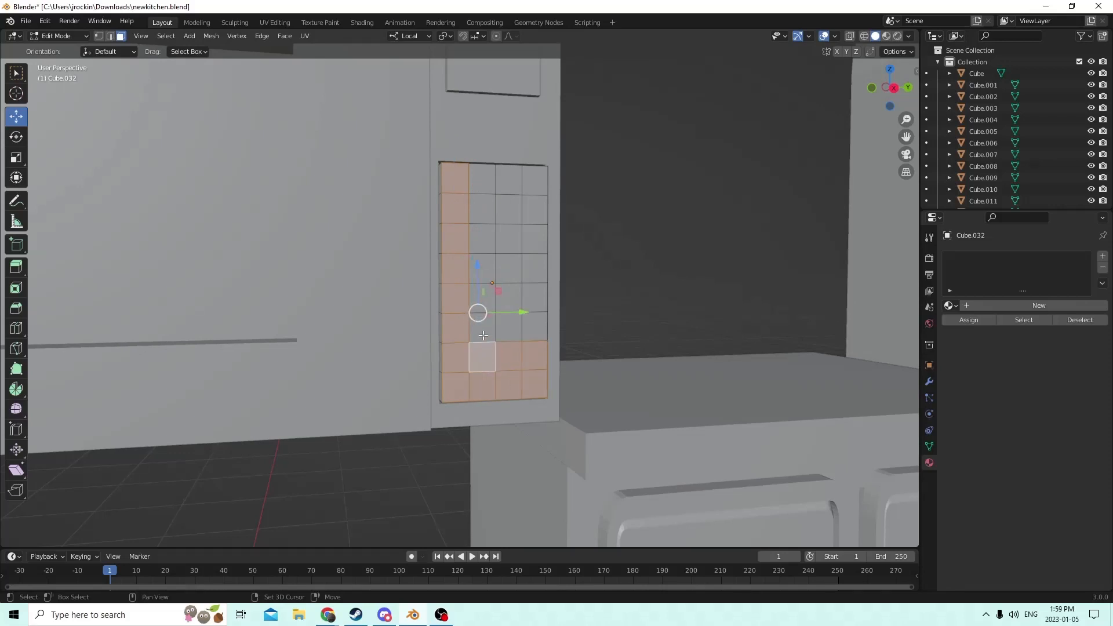
{"action": "left_click", "coordinate": [482, 327], "text": "shift"}
{"action": "left_click", "coordinate": [508, 327], "text": "shift"}
{"action": "left_click", "coordinate": [534, 327], "text": "shift"}
{"action": "left_click", "coordinate": [533, 298], "text": "shift"}
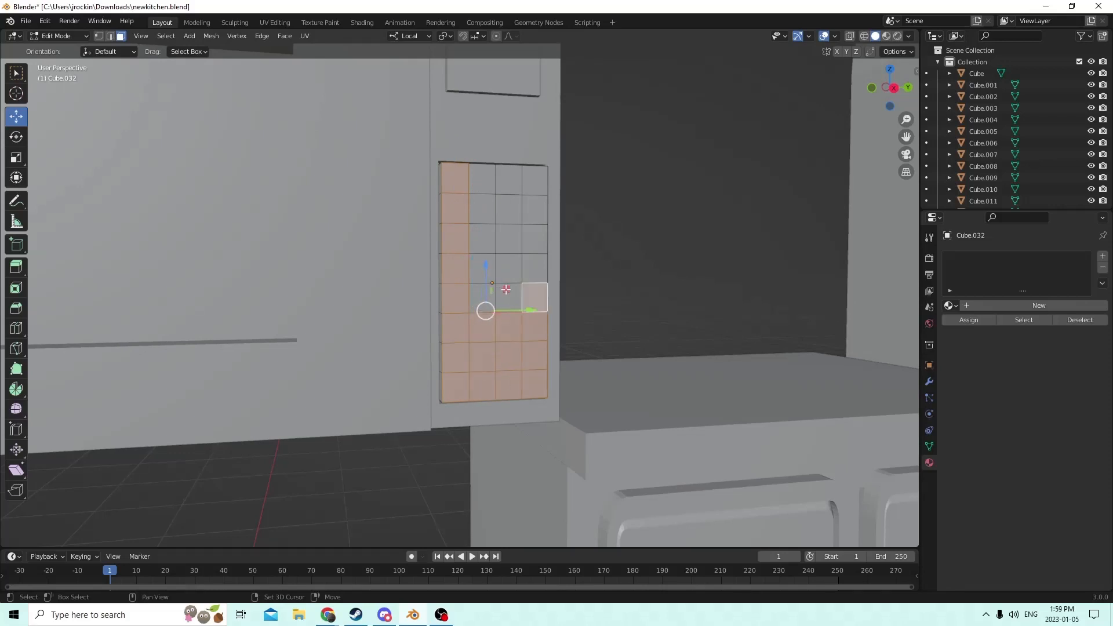
{"action": "left_click", "coordinate": [508, 298], "text": "shift"}
{"action": "left_click", "coordinate": [479, 287], "text": "shift"}
- Add the remaining faces in the keypad's upper four rows to the selection and bevel the grid edges with a width of 0.000173 m
{"action": "left_click", "coordinate": [481, 267], "text": "shift"}
{"action": "left_click", "coordinate": [509, 267], "text": "shift"}
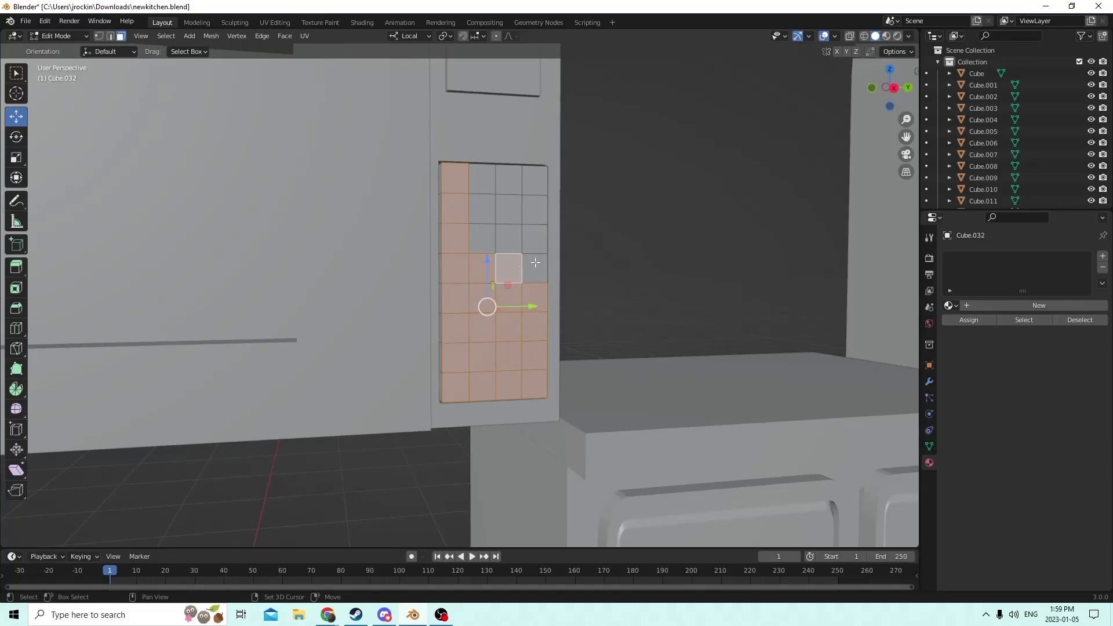
{"action": "left_click", "coordinate": [534, 268], "text": "shift"}
{"action": "left_click", "coordinate": [532, 239], "text": "shift"}
{"action": "left_click", "coordinate": [508, 239], "text": "shift"}
{"action": "left_click", "coordinate": [482, 239], "text": "shift"}
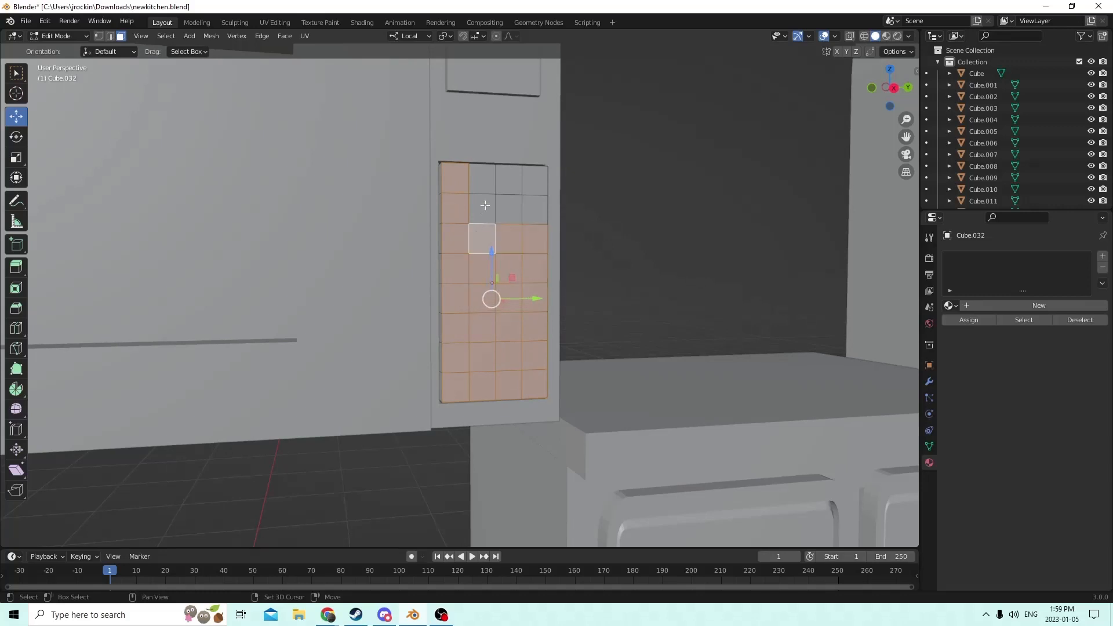
{"action": "left_click", "coordinate": [482, 209], "text": "shift"}
{"action": "left_click", "coordinate": [509, 178], "text": "shift"}
{"action": "left_click", "coordinate": [482, 178], "text": "shift"}
{"action": "left_click", "coordinate": [532, 182], "text": "shift"}
{"action": "left_click", "coordinate": [534, 210], "text": "shift"}
{"action": "left_click", "coordinate": [508, 209], "text": "shift"}
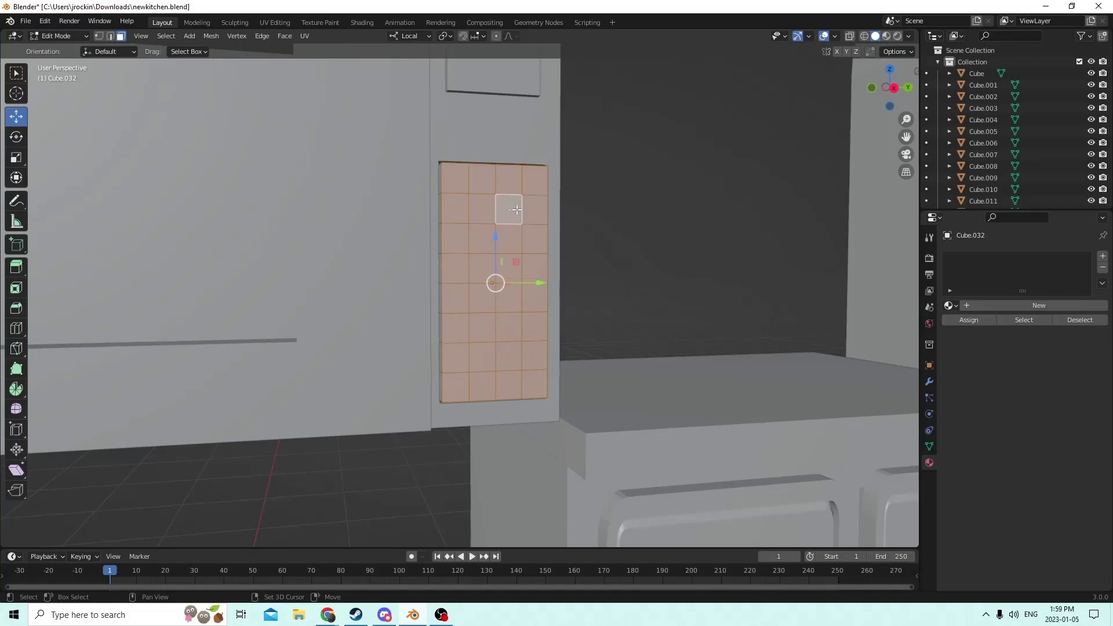
{"action": "middle_click_drag", "start_coordinate": [508, 208], "coordinate": [623, 241]}
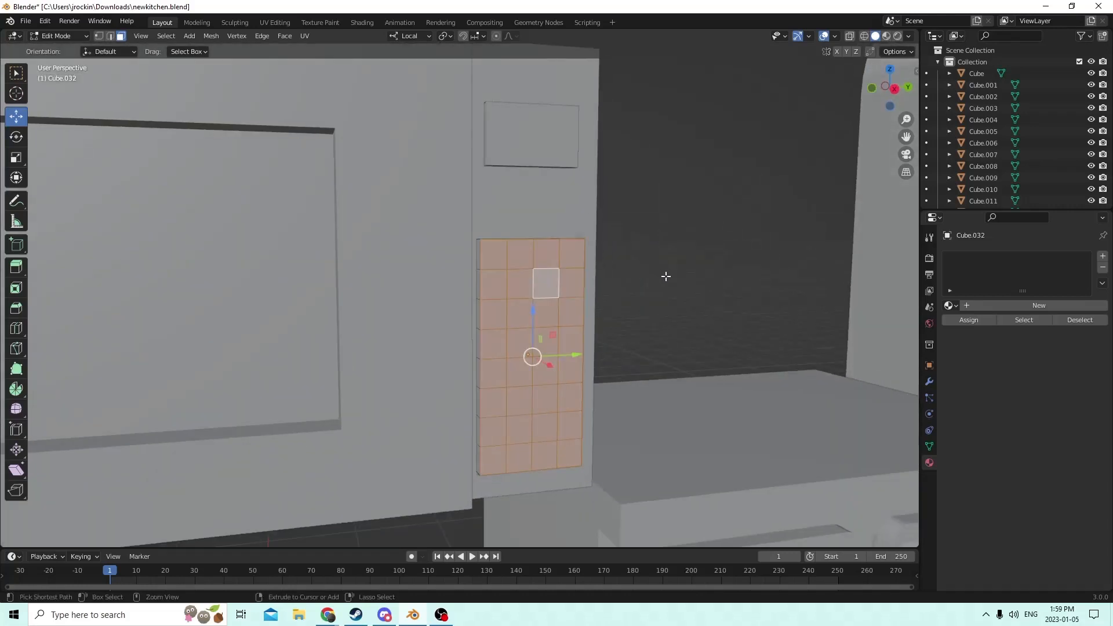
{"action": "key", "text": "ctrl+b"}
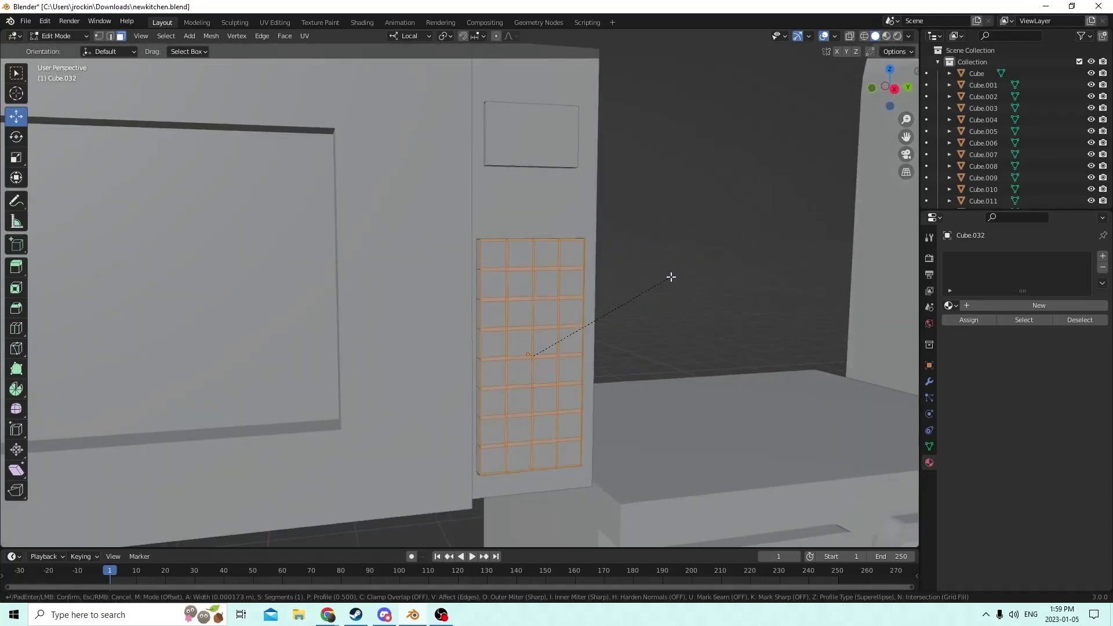
{"action": "left_click", "coordinate": [671, 277]}
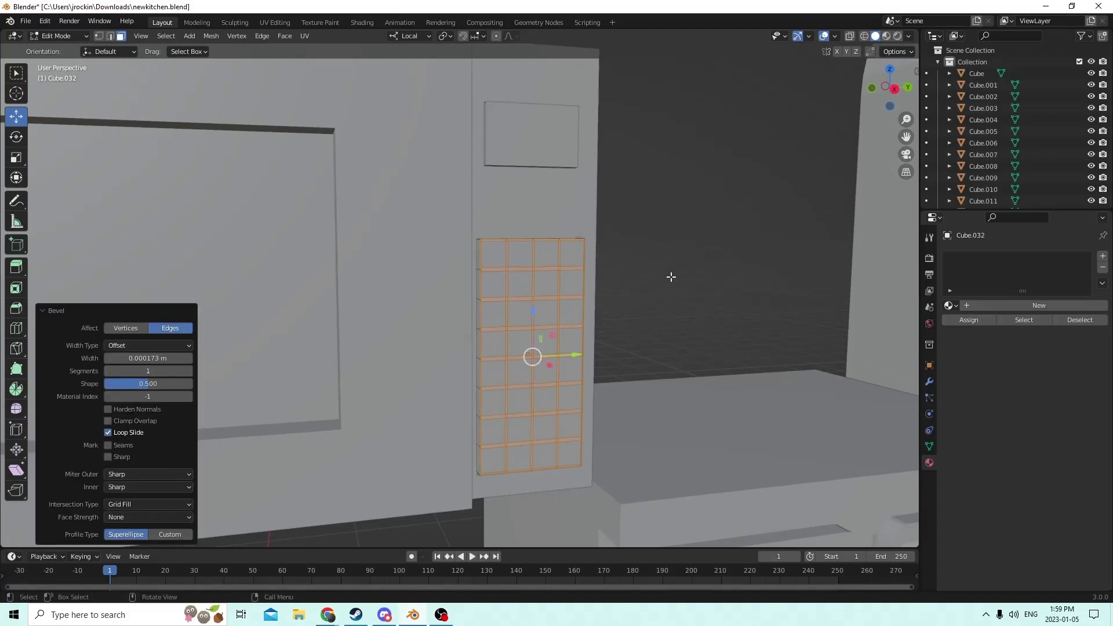
- Examine the bevelled keypad grid in Object Mode and again up close in Edit Mode
{"action": "key", "text": "Tab"}
{"action": "middle_click_drag", "start_coordinate": [655, 277], "coordinate": [691, 298]}
{"action": "scroll", "coordinate": [645, 280], "scroll_direction": "down", "scroll_amount": 1}
{"action": "scroll", "coordinate": [679, 299], "scroll_direction": "up", "scroll_amount": 1}
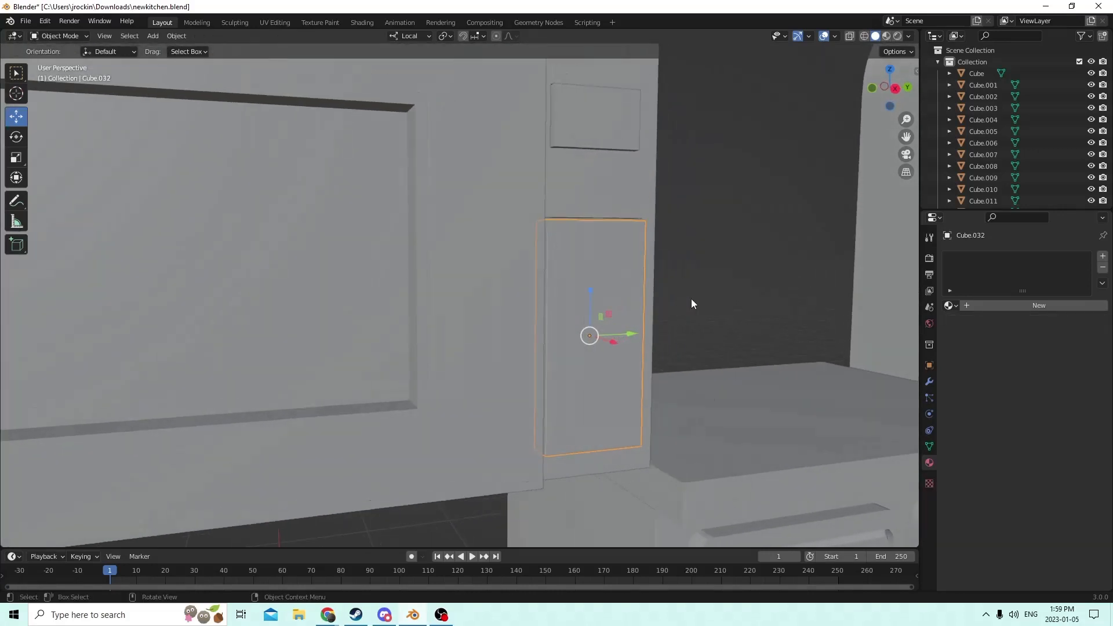
{"action": "left_click", "coordinate": [44, 21]}
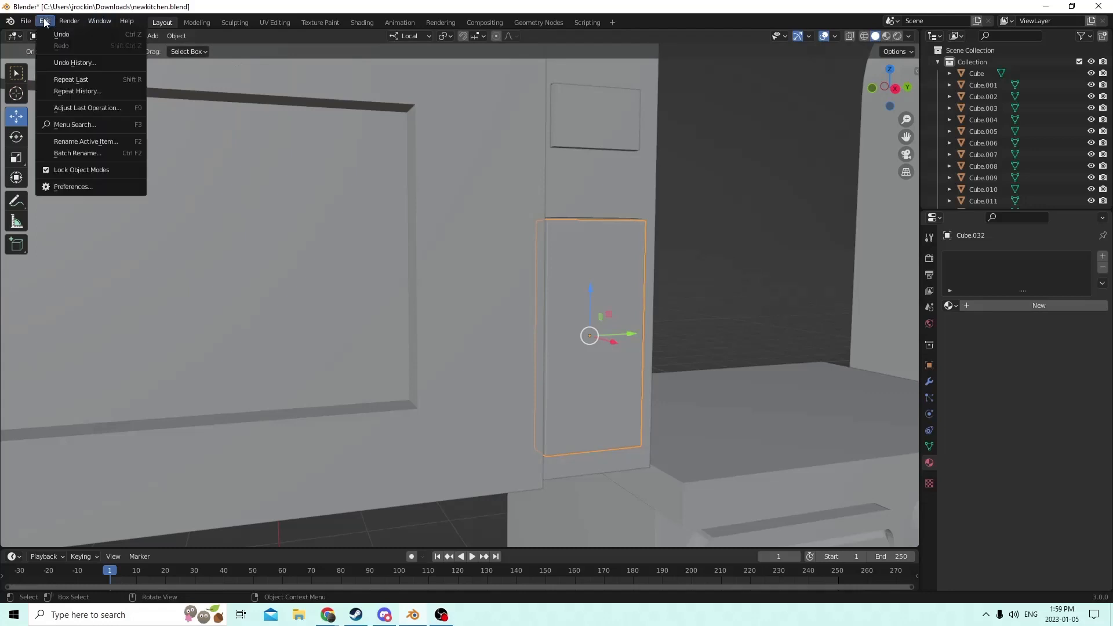
{"action": "left_click", "coordinate": [51, 33]}
{"action": "scroll", "coordinate": [531, 259], "scroll_direction": "up", "scroll_amount": 2}
{"action": "middle_click_drag", "start_coordinate": [531, 258], "coordinate": [557, 271]}
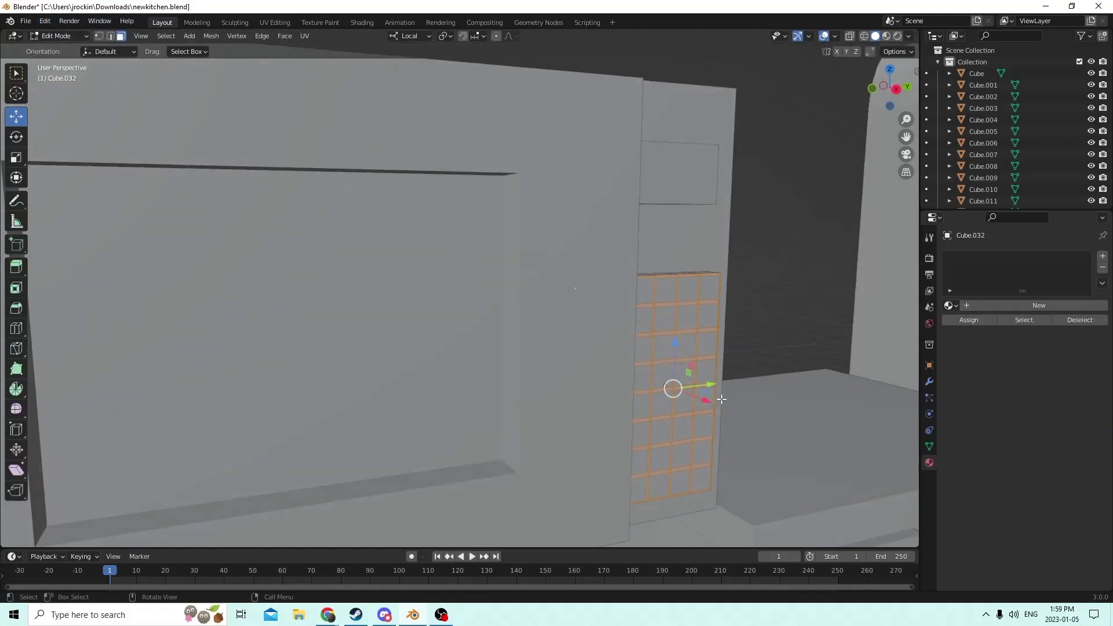
{"action": "left_click_drag", "start_coordinate": [710, 404], "coordinate": [700, 400]}
{"action": "middle_click_drag", "start_coordinate": [675, 387], "coordinate": [666, 380]}
{"action": "scroll", "coordinate": [635, 343], "scroll_direction": "up", "scroll_amount": 4}
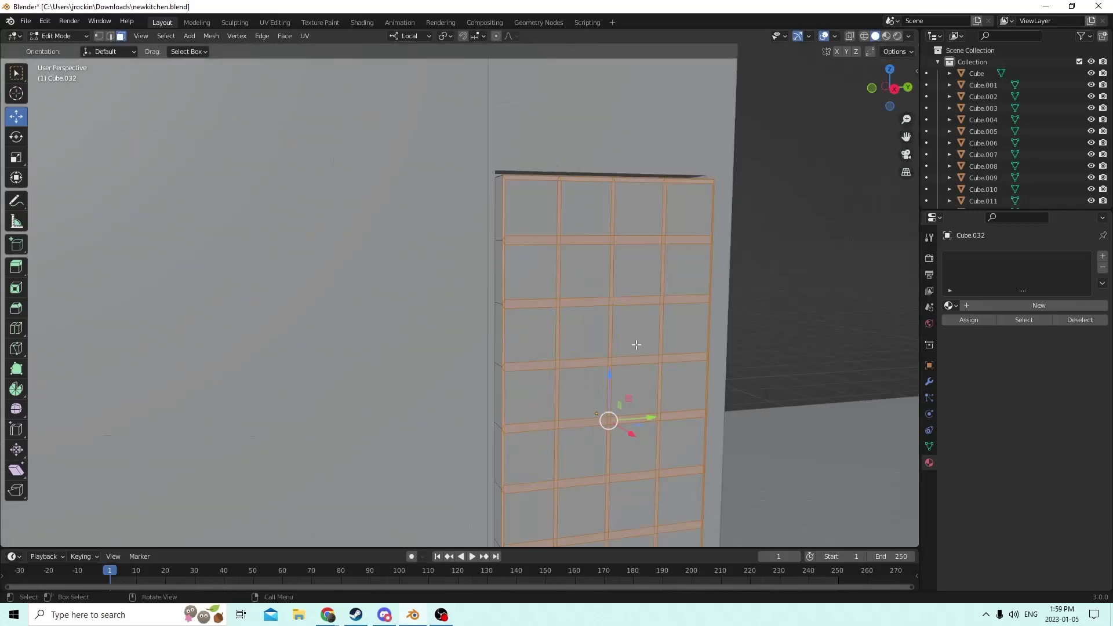
{"action": "scroll", "coordinate": [629, 339], "scroll_direction": "down", "scroll_amount": 4}
- Clear the selection and select the individual button faces in the keypad's upper four rows, leaving out the narrow strips between them
{"action": "left_click", "coordinate": [677, 335]}
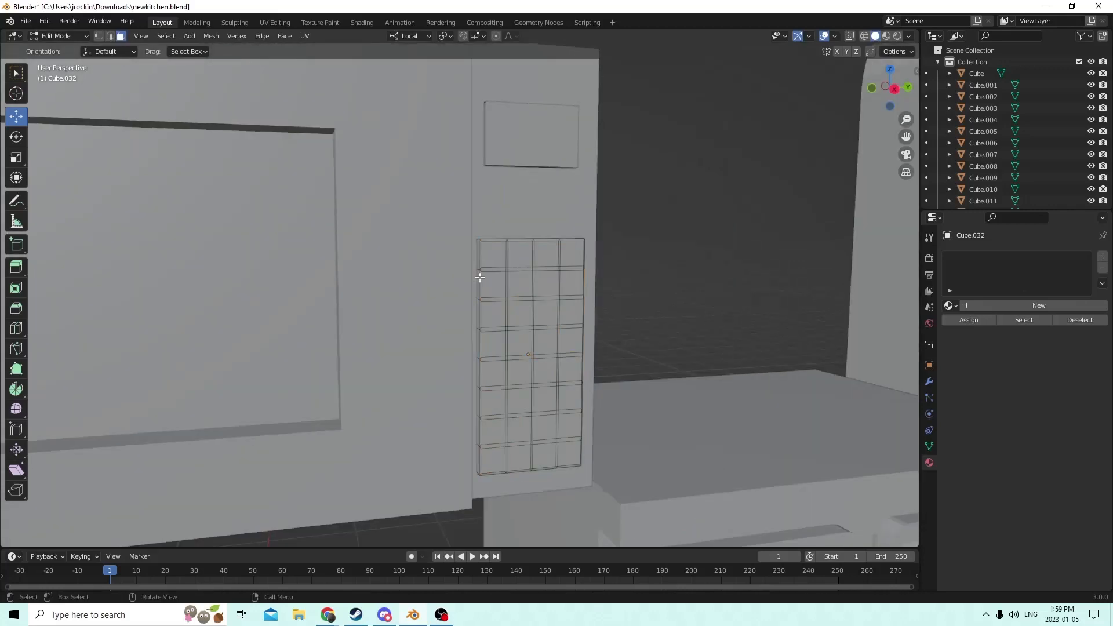
{"action": "left_click", "coordinate": [492, 258]}
{"action": "middle_click_drag", "start_coordinate": [492, 257], "coordinate": [389, 258], "text": "shift"}
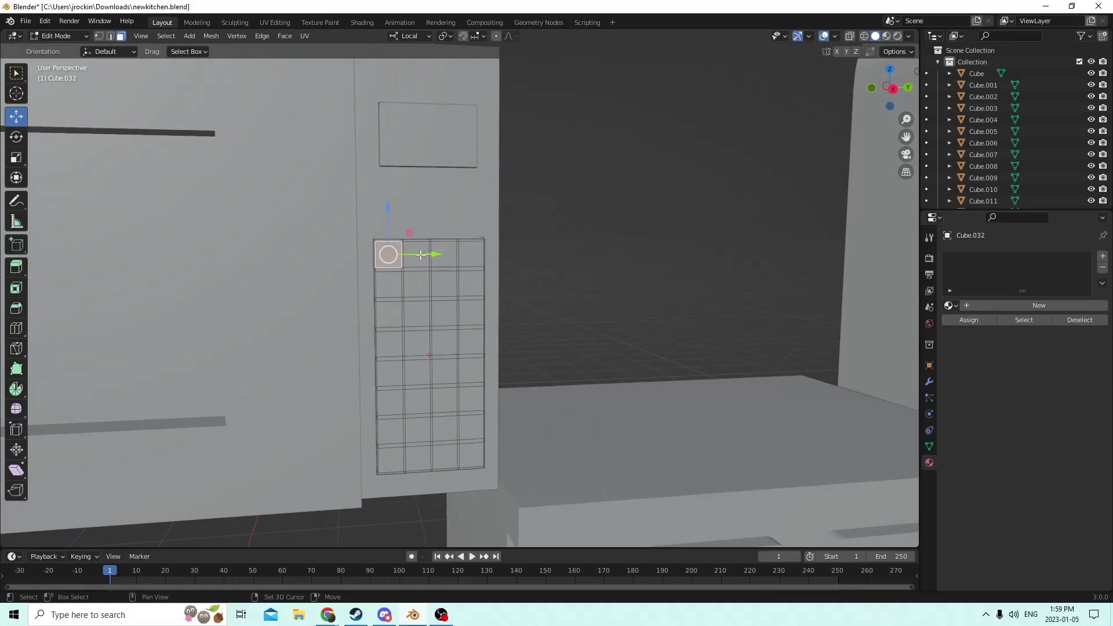
{"action": "left_click", "coordinate": [444, 255], "text": "shift"}
{"action": "left_click", "coordinate": [471, 255], "text": "shift"}
{"action": "left_click", "coordinate": [470, 283], "text": "shift"}
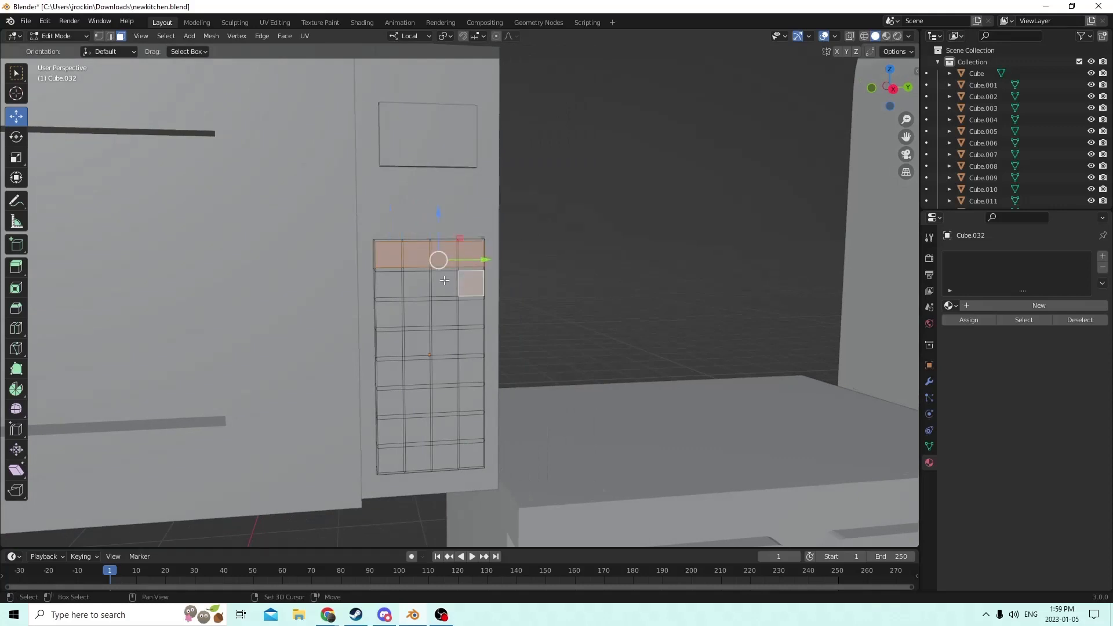
{"action": "left_click", "coordinate": [444, 283], "text": "shift"}
{"action": "left_click", "coordinate": [416, 284], "text": "shift"}
{"action": "left_click", "coordinate": [387, 284], "text": "shift"}
{"action": "left_click", "coordinate": [399, 320], "text": "shift"}
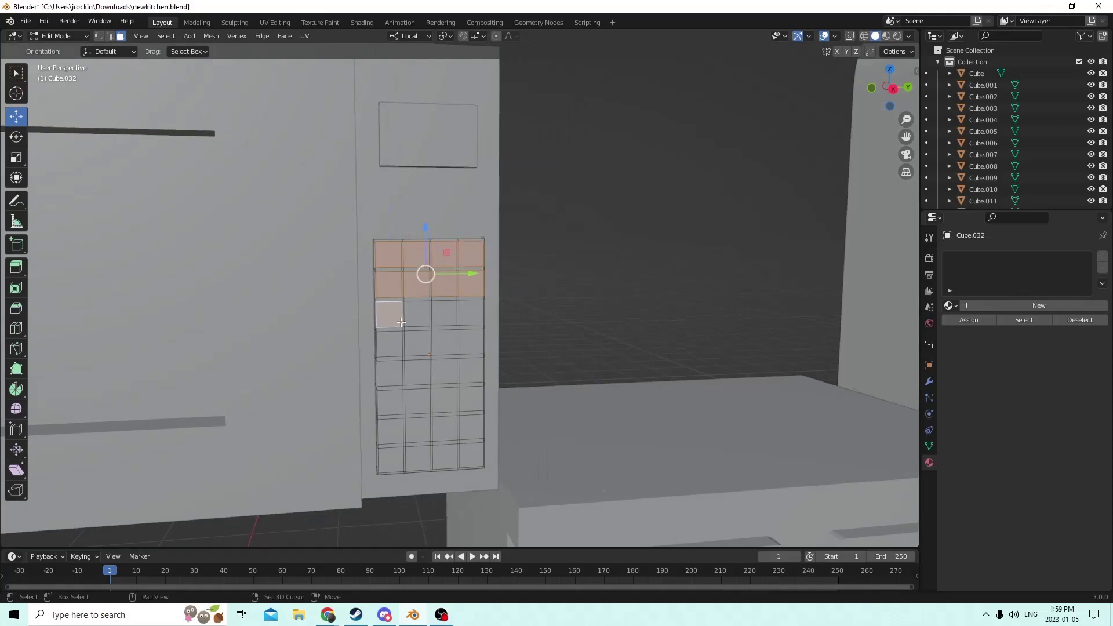
{"action": "left_click", "coordinate": [443, 314], "text": "shift"}
{"action": "left_click", "coordinate": [414, 313], "text": "shift"}
{"action": "left_click", "coordinate": [474, 309], "text": "shift"}
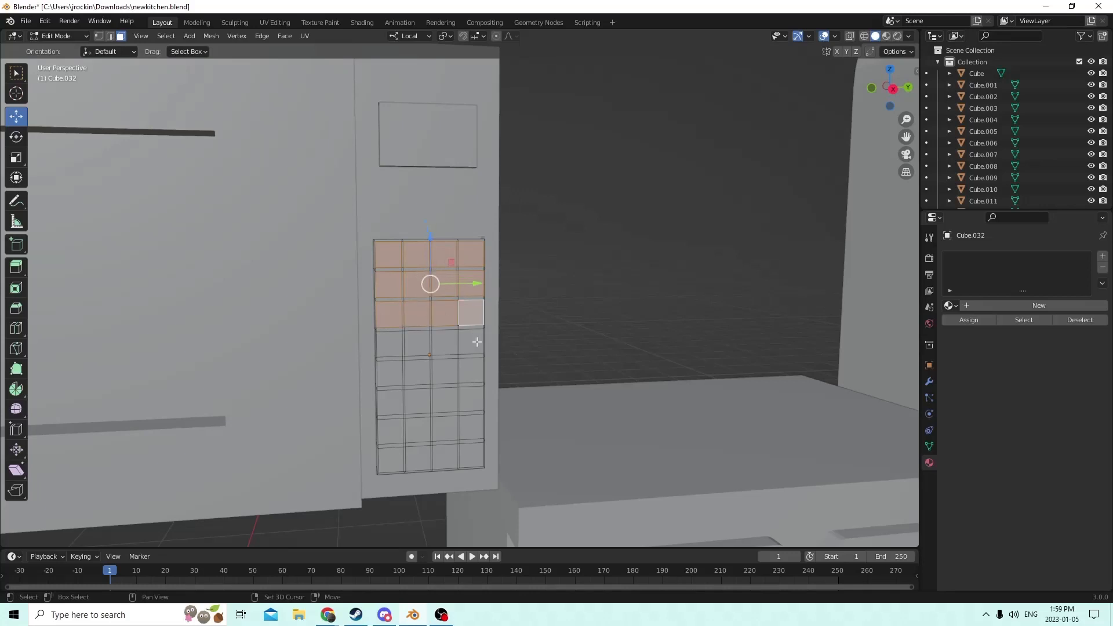
{"action": "left_click", "coordinate": [474, 342], "text": "shift"}
{"action": "left_click", "coordinate": [444, 347], "text": "shift"}
{"action": "left_click", "coordinate": [415, 344], "text": "shift"}
{"action": "left_click", "coordinate": [383, 346], "text": "shift"}
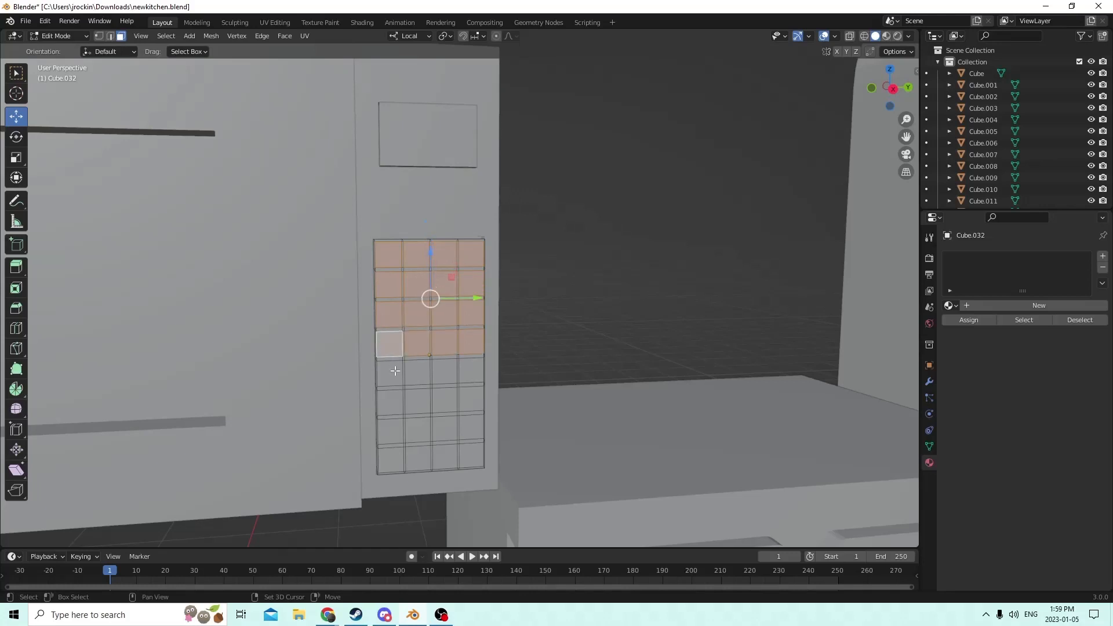
- Add the button faces of the keypad's lower four rows to the selection and extrude all buttons along their normal by 0.000238 m
{"action": "left_click", "coordinate": [391, 371], "text": "shift"}
{"action": "left_click", "coordinate": [421, 371], "text": "shift"}
{"action": "left_click", "coordinate": [450, 372], "text": "shift"}
{"action": "left_click", "coordinate": [466, 369], "text": "shift"}
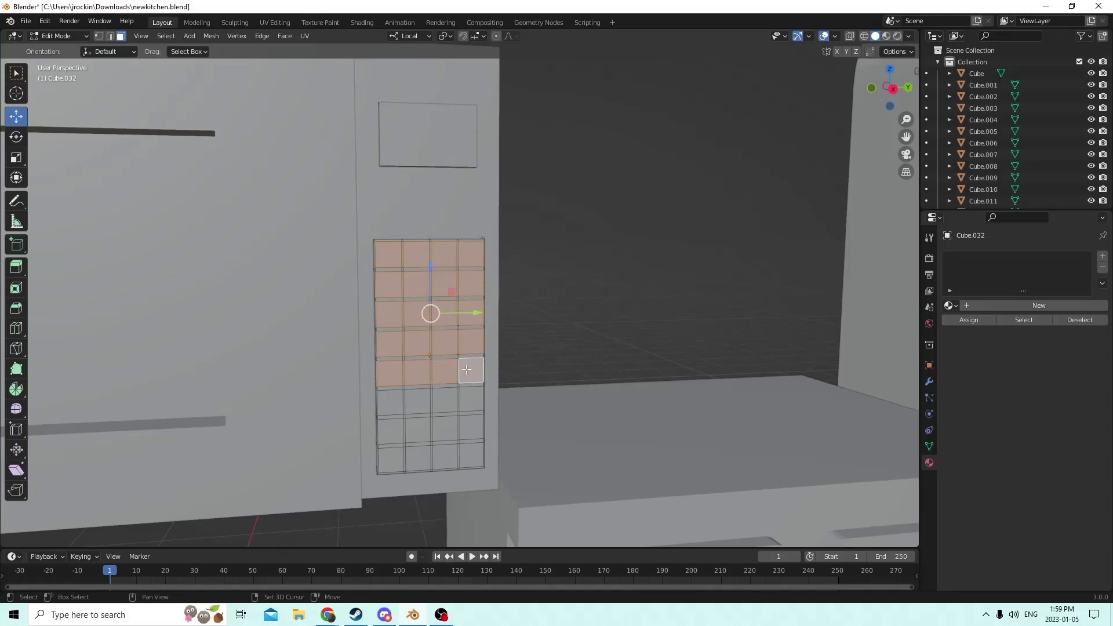
{"action": "left_click", "coordinate": [474, 400], "text": "shift"}
{"action": "left_click", "coordinate": [444, 400], "text": "shift"}
{"action": "left_click", "coordinate": [416, 401], "text": "shift"}
{"action": "left_click", "coordinate": [385, 406], "text": "shift"}
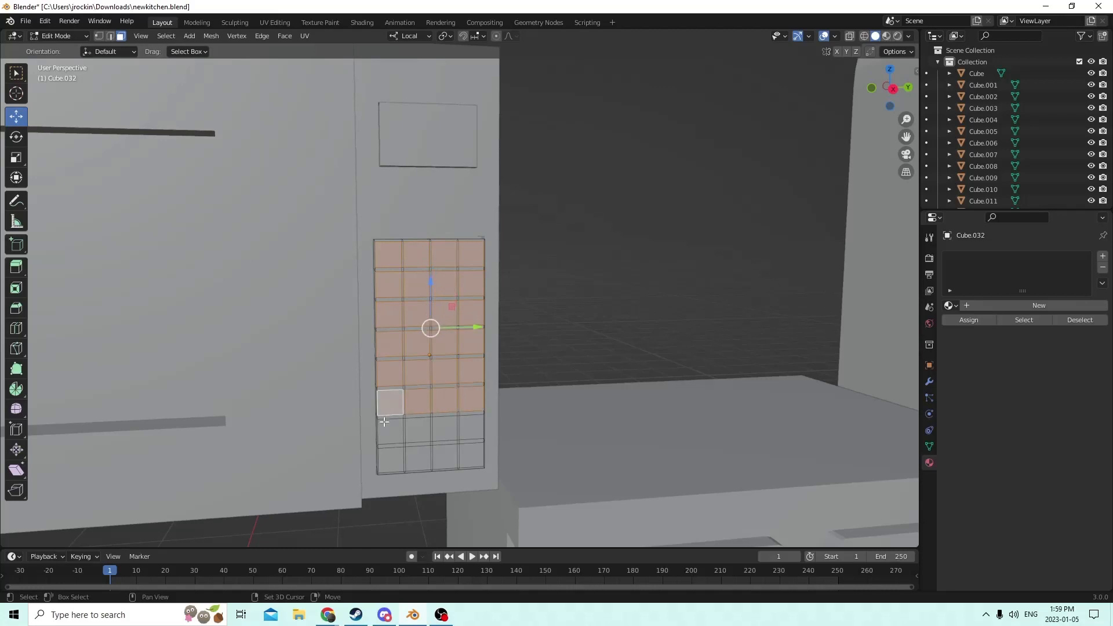
{"action": "left_click", "coordinate": [386, 429], "text": "shift"}
{"action": "left_click", "coordinate": [427, 429], "text": "shift"}
{"action": "left_click", "coordinate": [444, 429], "text": "shift"}
{"action": "left_click", "coordinate": [473, 430], "text": "shift"}
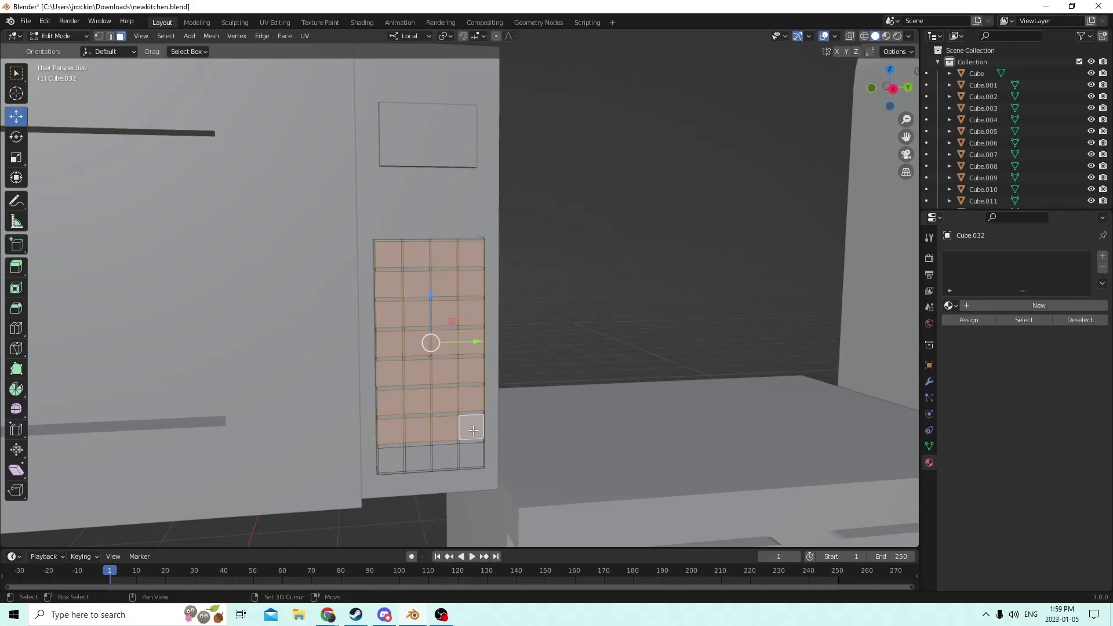
{"action": "left_click", "coordinate": [474, 457], "text": "shift"}
{"action": "left_click", "coordinate": [443, 456], "text": "shift"}
{"action": "left_click", "coordinate": [419, 454], "text": "shift"}
{"action": "left_click", "coordinate": [394, 455], "text": "shift"}
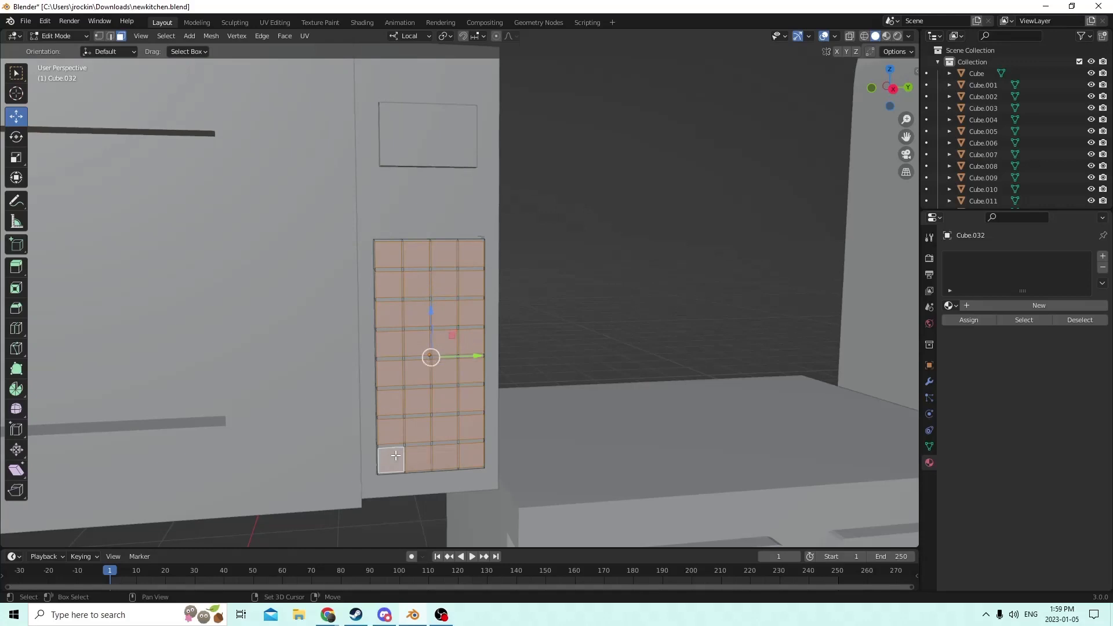
{"action": "middle_click_drag", "start_coordinate": [394, 456], "coordinate": [447, 280]}
{"action": "scroll", "coordinate": [447, 280], "scroll_direction": "down", "scroll_amount": 3}
{"action": "mouse_move", "coordinate": [553, 279]}
{"action": "middle_mouse_down"}
{"action": "mouse_move", "coordinate": [567, 280]}
{"action": "mouse_move", "coordinate": [560, 266]}
{"action": "middle_mouse_up"}
{"action": "key", "text": "e"}
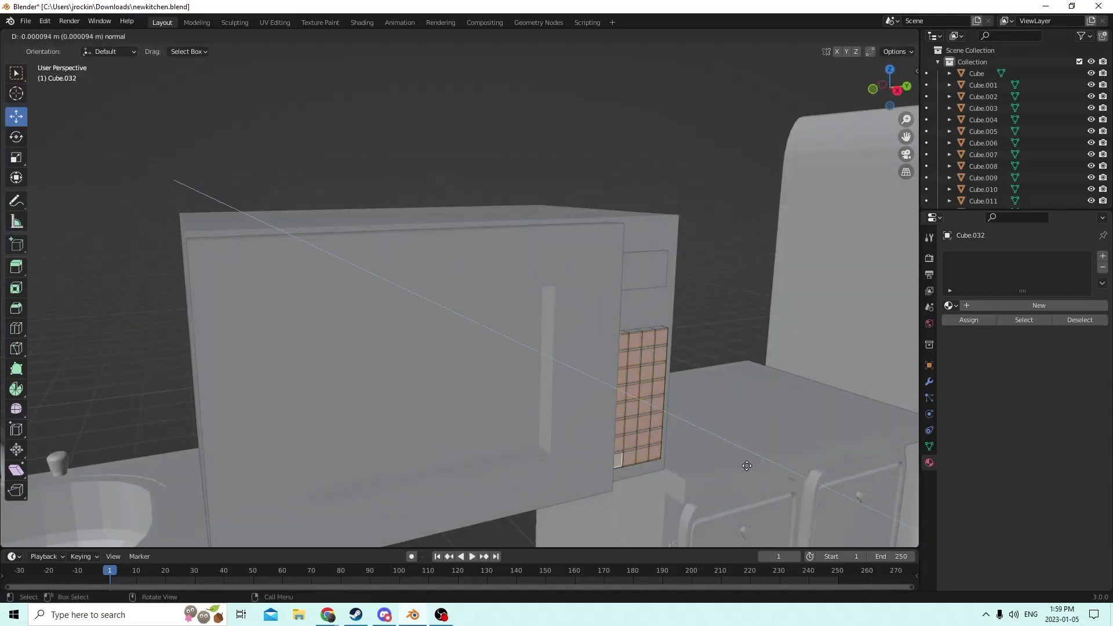
{"action": "left_click", "coordinate": [748, 463]}
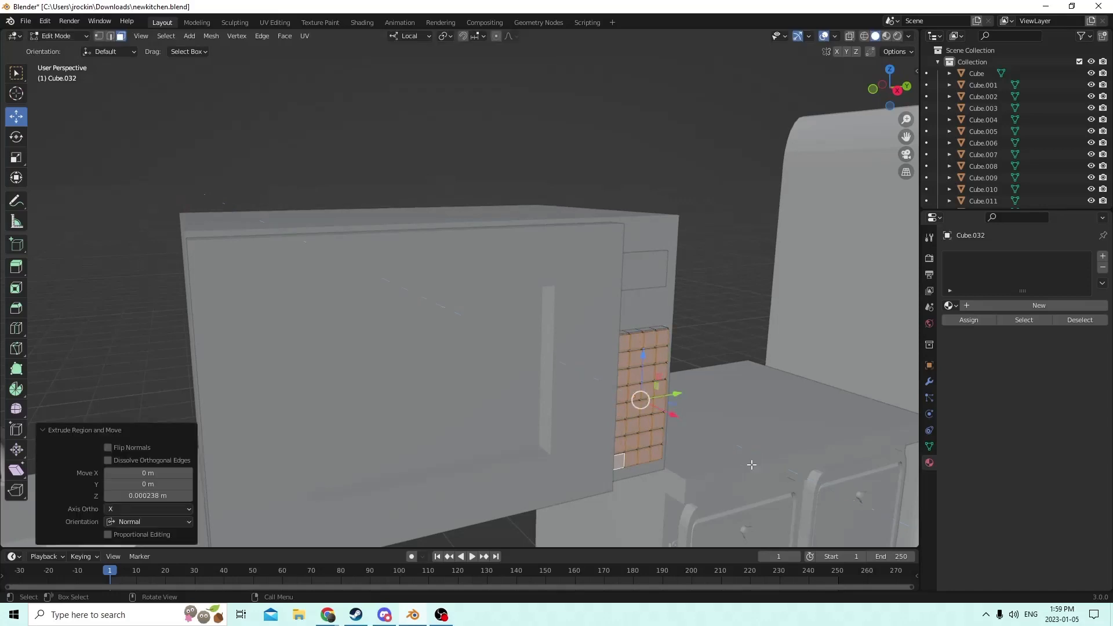
- Return to Object Mode and examine the extruded keypad buttons and the microwave within the kitchen scene
{"action": "middle_click_drag", "start_coordinate": [742, 454], "coordinate": [666, 387]}
{"action": "key", "text": "Tab"}
{"action": "mouse_move", "coordinate": [643, 301]}
{"action": "middle_mouse_down"}
{"action": "mouse_move", "coordinate": [604, 316]}
{"action": "mouse_move", "coordinate": [650, 309]}
{"action": "mouse_move", "coordinate": [626, 312]}
{"action": "middle_mouse_up"}
{"action": "scroll", "coordinate": [642, 303], "scroll_direction": "up", "scroll_amount": 3}
{"action": "left_click", "coordinate": [628, 311]}
{"action": "scroll", "coordinate": [628, 311], "scroll_direction": "down", "scroll_amount": 8}
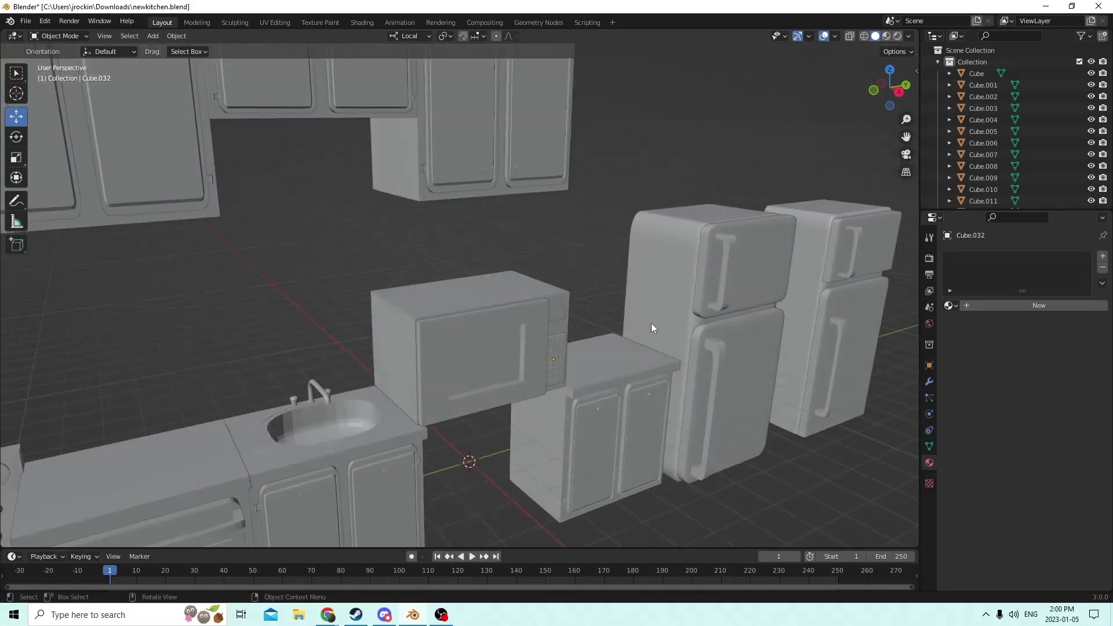
{"action": "scroll", "coordinate": [652, 322], "scroll_direction": "up", "scroll_amount": 2}
{"action": "middle_click_drag", "start_coordinate": [625, 310], "coordinate": [569, 293]}
{"action": "scroll", "coordinate": [603, 298], "scroll_direction": "up", "scroll_amount": 2}
{"action": "scroll", "coordinate": [594, 294], "scroll_direction": "down", "scroll_amount": 2}
{"action": "scroll", "coordinate": [565, 298], "scroll_direction": "up", "scroll_amount": 2}
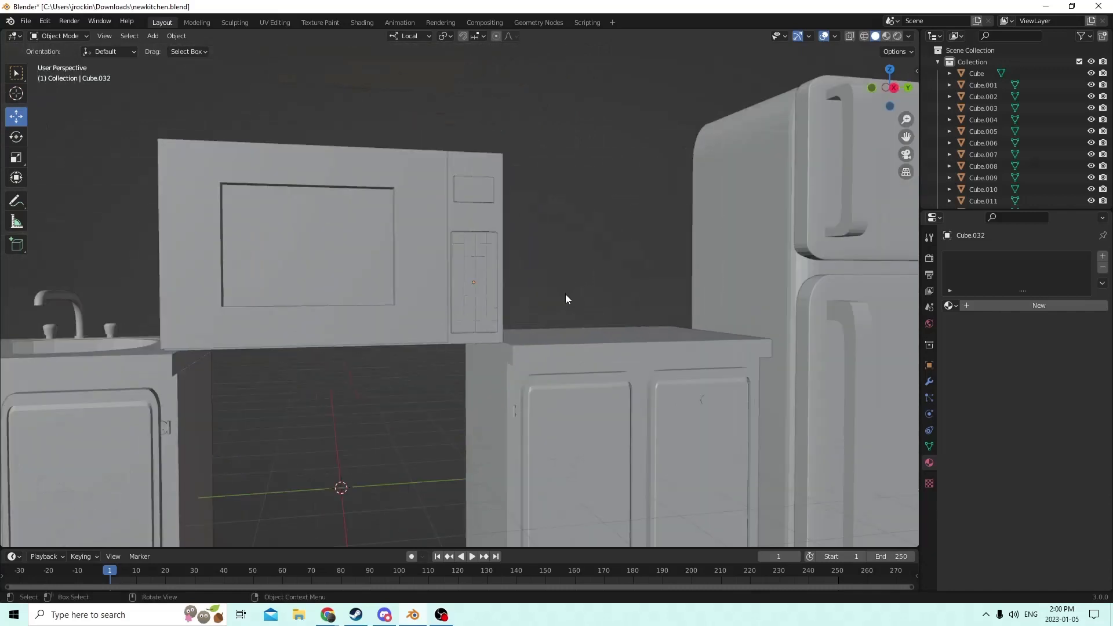
- Add a 0.02 m cube and move it 0.019185 m along its local X axis, out in front of the cabinets
{"action": "key", "text": "shift+a"}
{"action": "mouse_move", "coordinate": [566, 294]}
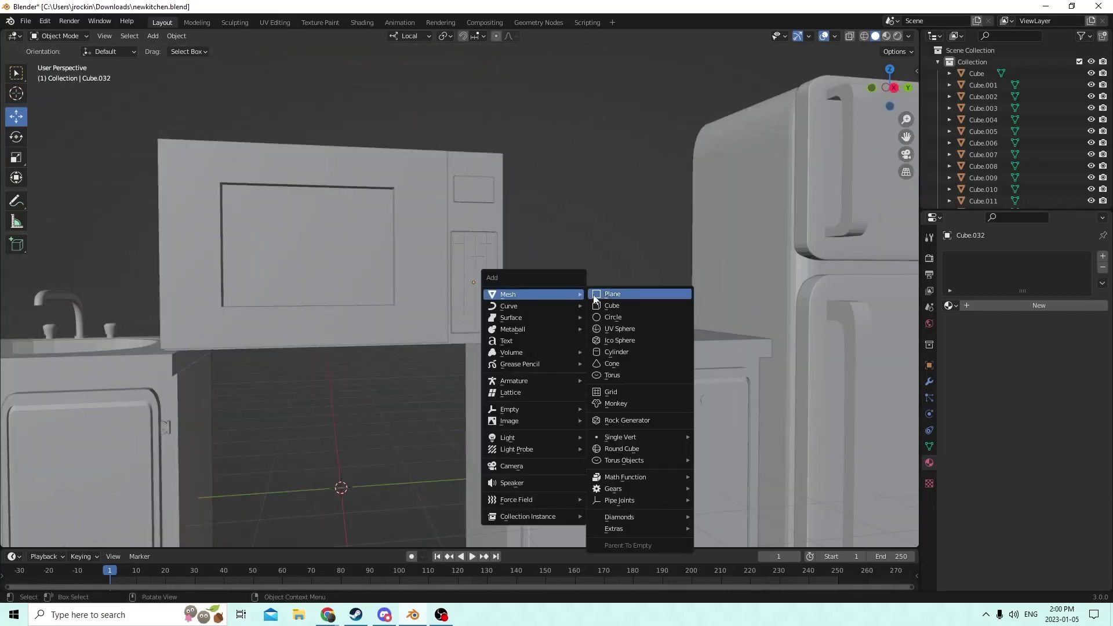
{"action": "left_click", "coordinate": [603, 306]}
{"action": "scroll", "coordinate": [583, 311], "scroll_direction": "down", "scroll_amount": 4}
{"action": "middle_click_drag", "start_coordinate": [584, 311], "coordinate": [613, 295]}
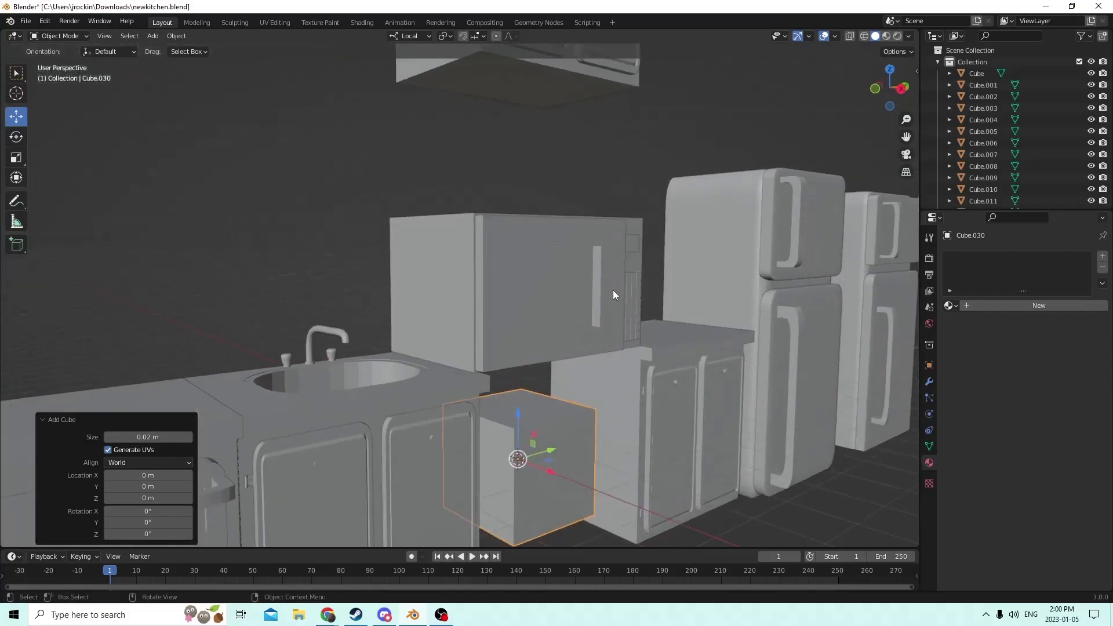
{"action": "left_click_drag", "start_coordinate": [544, 470], "coordinate": [623, 499]}
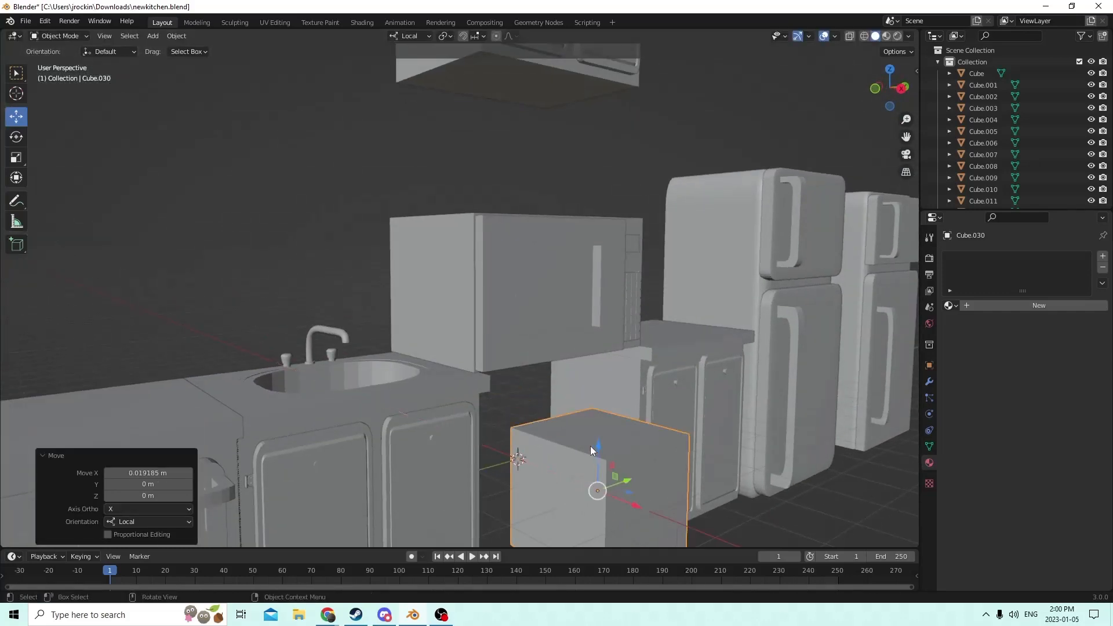
{"action": "left_click", "coordinate": [593, 362], "text": "shift"}
{"action": "left_click", "coordinate": [612, 443], "text": "shift"}
{"action": "key", "text": "ctrl+z"}
{"action": "key", "text": "ctrl+z"}
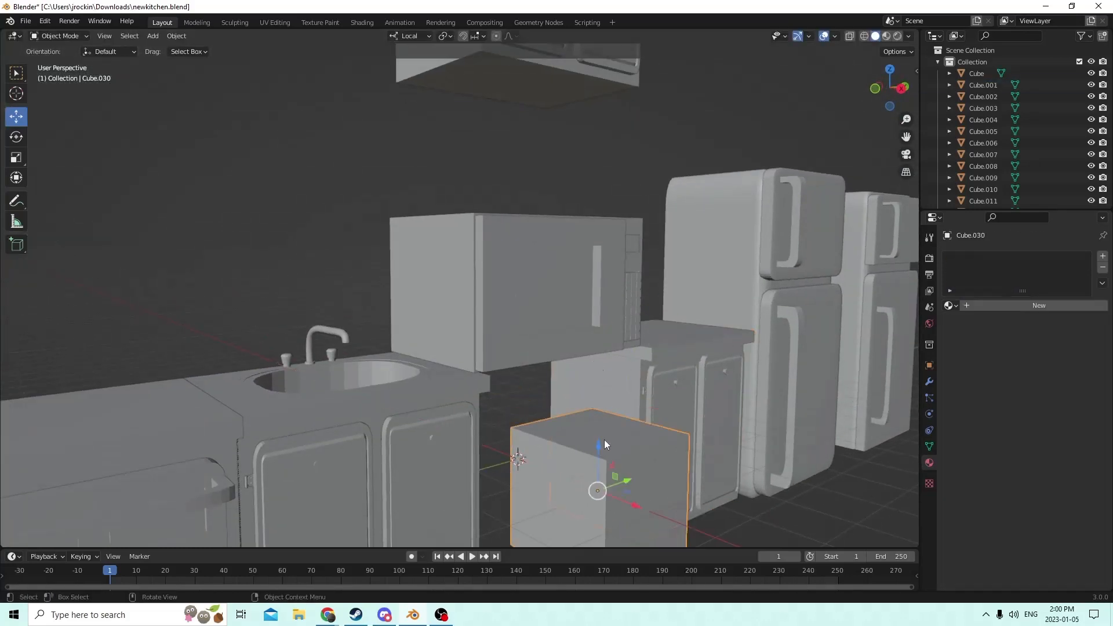
- Raise the new cube 0.03331 m along Z, in front of the microwave
{"action": "middle_click_drag", "start_coordinate": [604, 440], "coordinate": [582, 439]}
{"action": "left_click_drag", "start_coordinate": [533, 455], "coordinate": [534, 258]}
{"action": "middle_click_drag", "start_coordinate": [534, 258], "coordinate": [484, 286]}
{"action": "scroll", "coordinate": [492, 298], "scroll_direction": "up", "scroll_amount": 2}
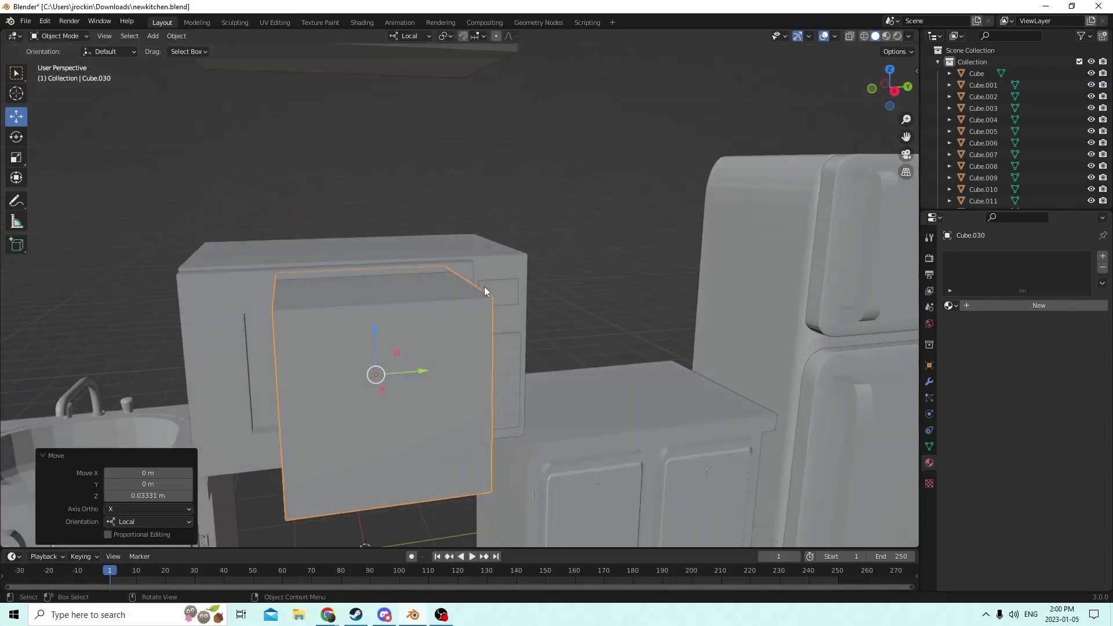
- Scale the cube to 0.266 along local Y and 0.269 along local X, and narrow it further along Y into a slim upright bar
{"action": "left_click", "coordinate": [16, 157]}
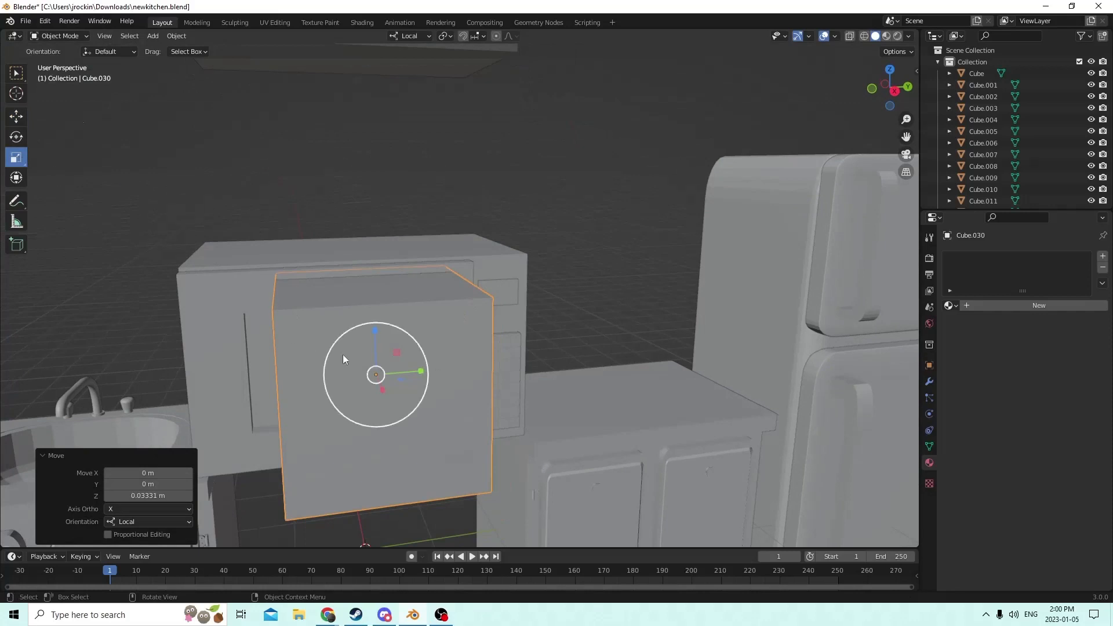
{"action": "left_click_drag", "start_coordinate": [418, 368], "coordinate": [385, 372]}
{"action": "right_click", "coordinate": [403, 375]}
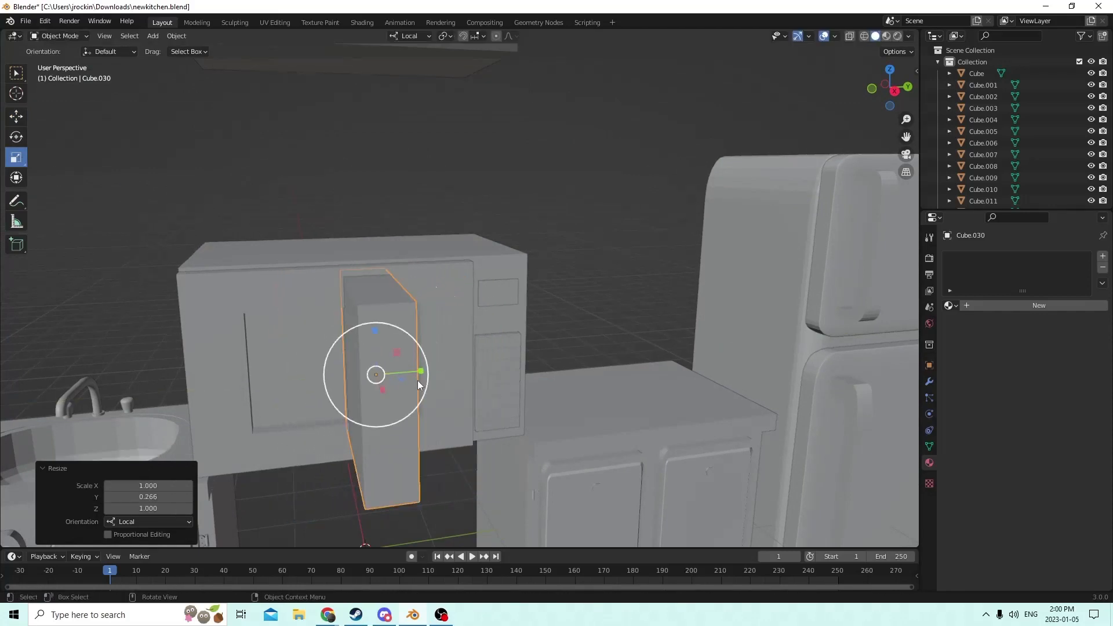
{"action": "middle_click_drag", "start_coordinate": [417, 380], "coordinate": [605, 404]}
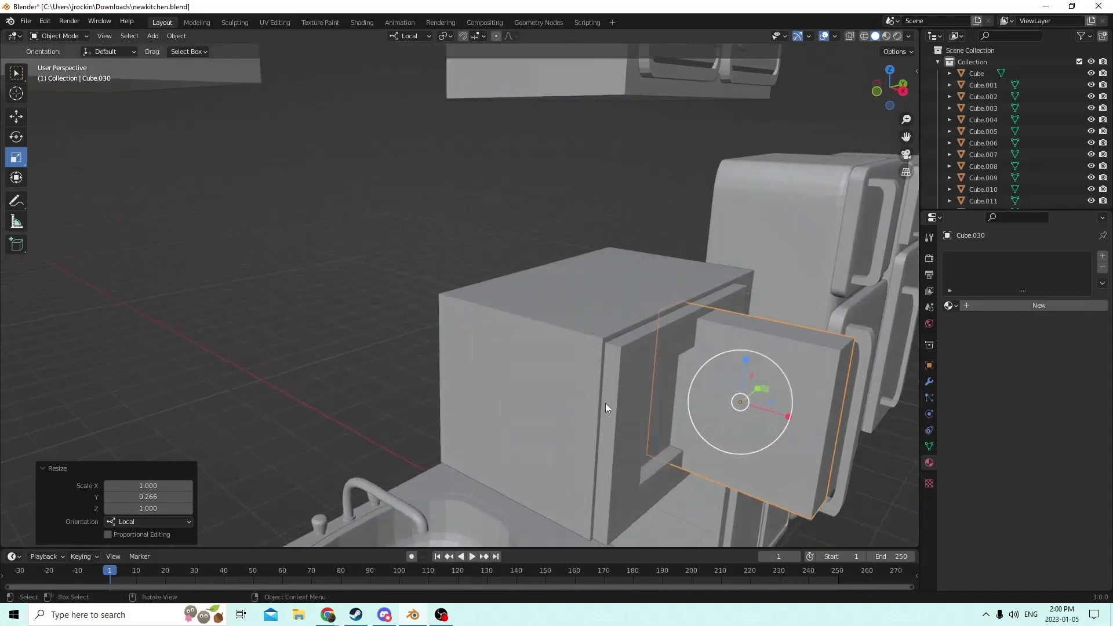
{"action": "left_click_drag", "start_coordinate": [789, 414], "coordinate": [751, 402]}
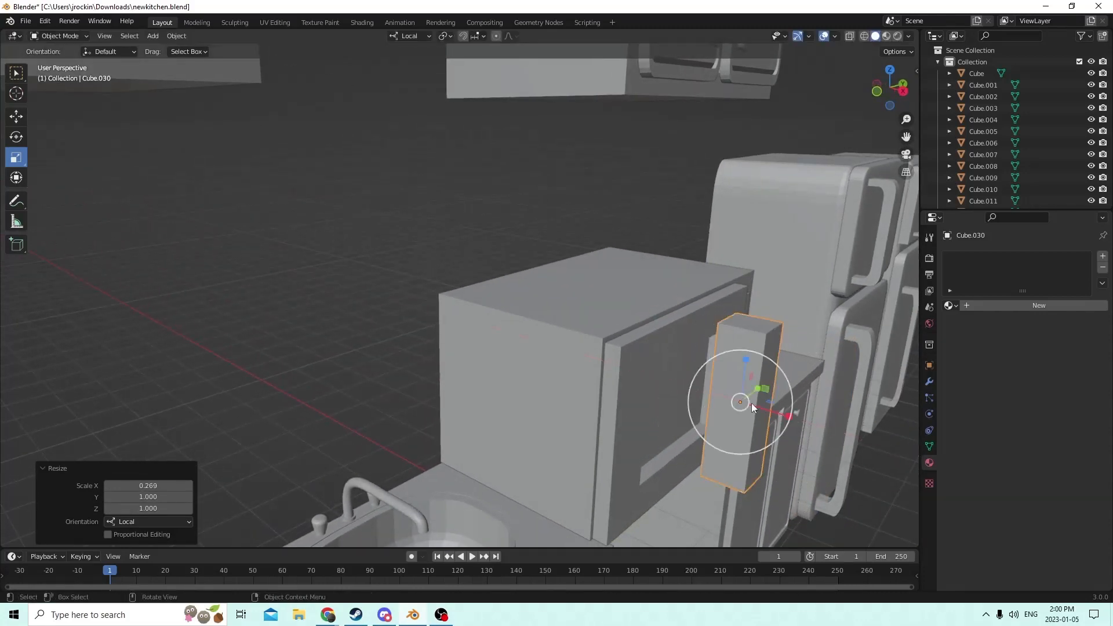
{"action": "middle_click_drag", "start_coordinate": [751, 402], "coordinate": [653, 374]}
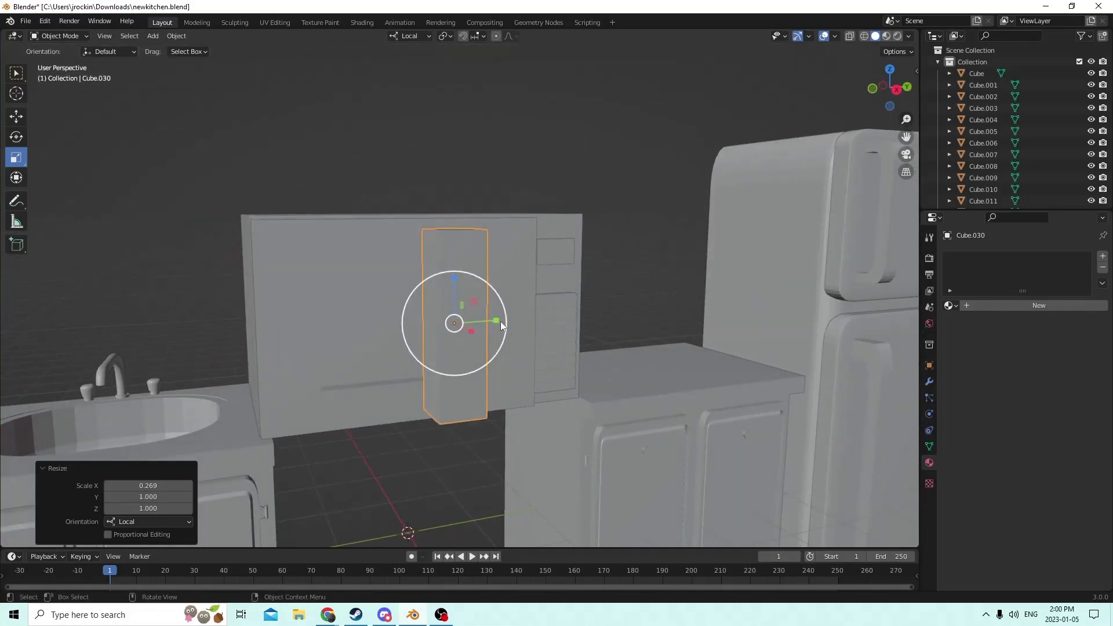
{"action": "left_click_drag", "start_coordinate": [500, 321], "coordinate": [473, 322]}
{"action": "middle_click_drag", "start_coordinate": [473, 321], "coordinate": [531, 335]}
- Bevel the bar's top and bottom front edges in Edit Mode with a width of 0.00191 m and 6 segments
{"action": "scroll", "coordinate": [483, 330], "scroll_direction": "up", "scroll_amount": 4}
{"action": "key", "text": "Tab"}
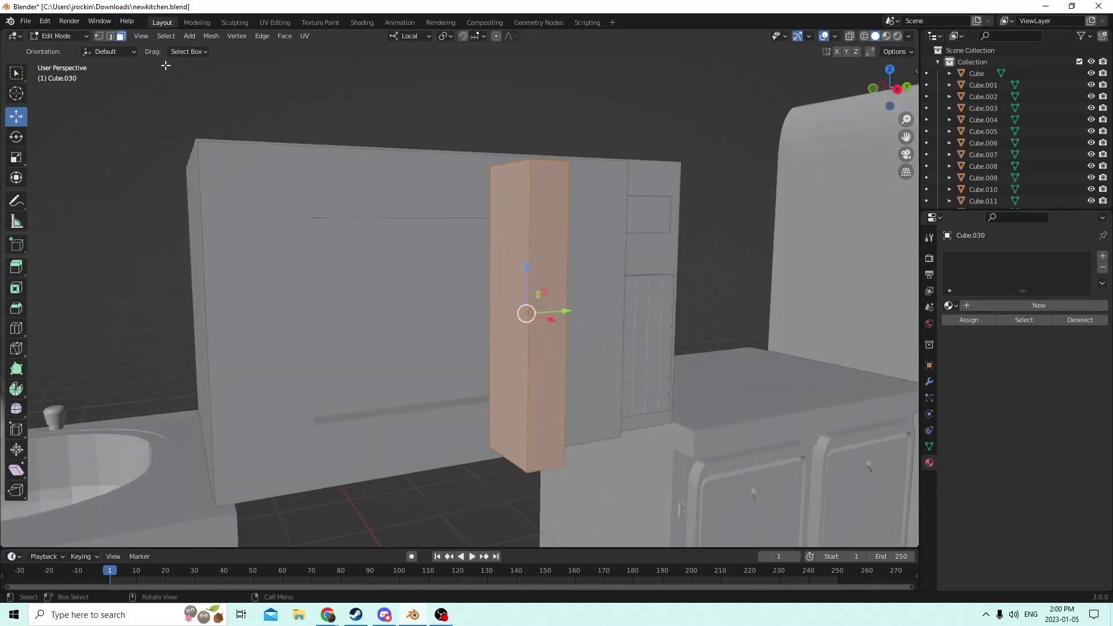
{"action": "left_click", "coordinate": [110, 35]}
{"action": "left_click", "coordinate": [550, 160]}
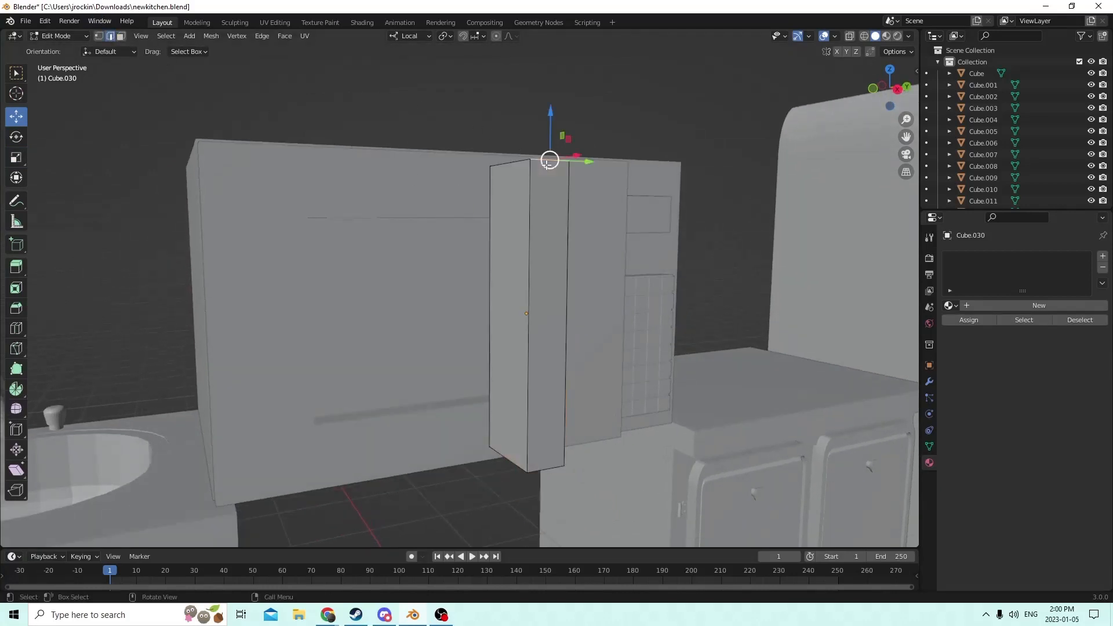
{"action": "left_click", "coordinate": [542, 469], "text": "shift"}
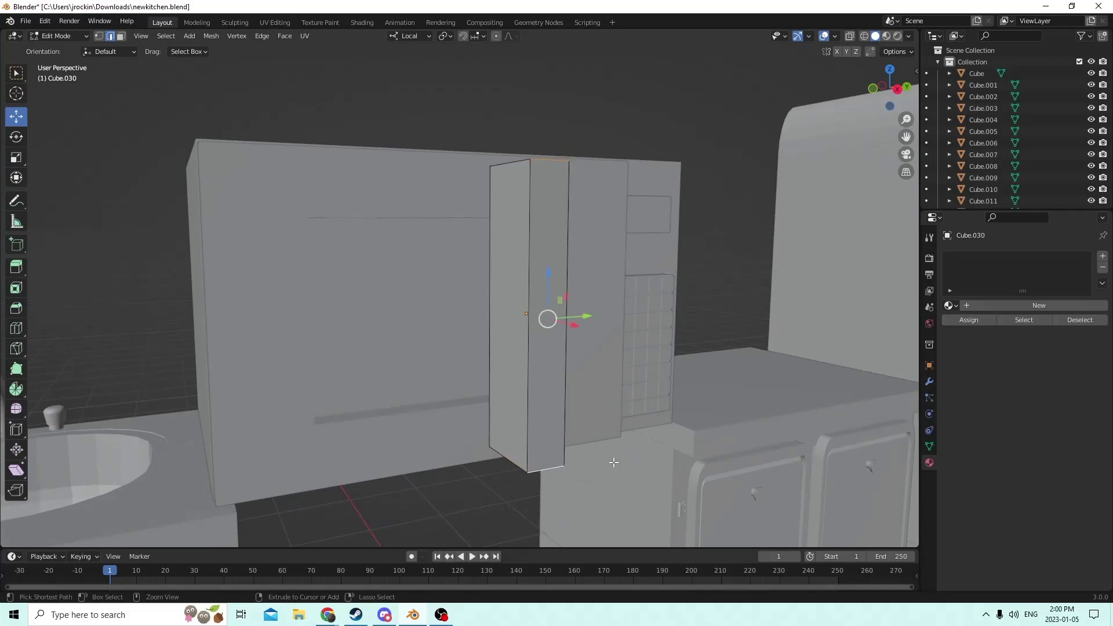
{"action": "key", "text": "ctrl+b"}
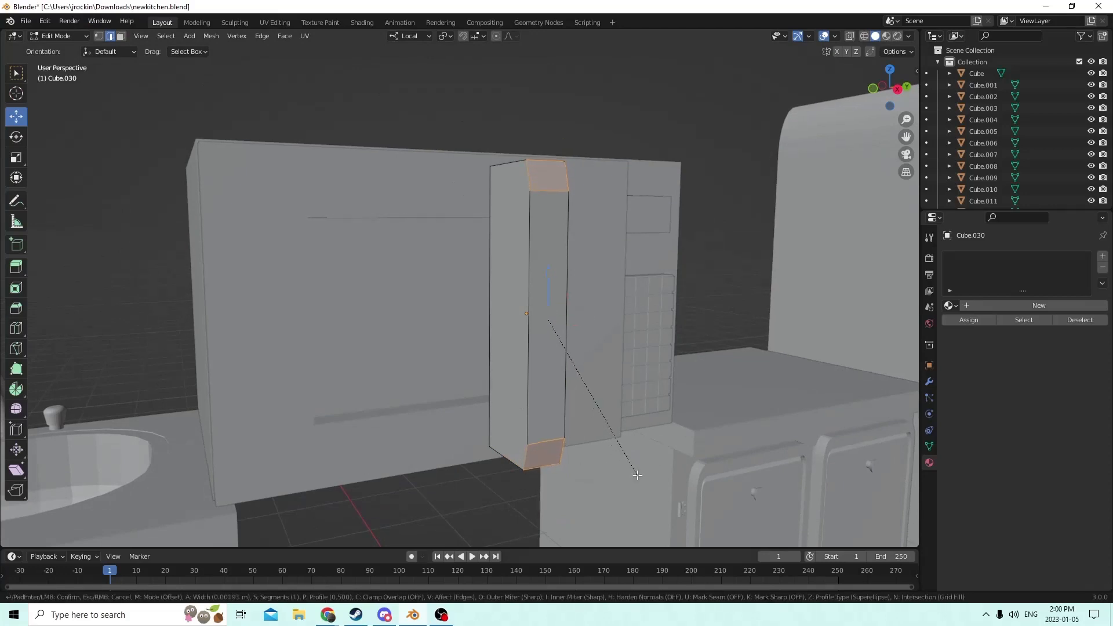
{"action": "left_click", "coordinate": [631, 474]}
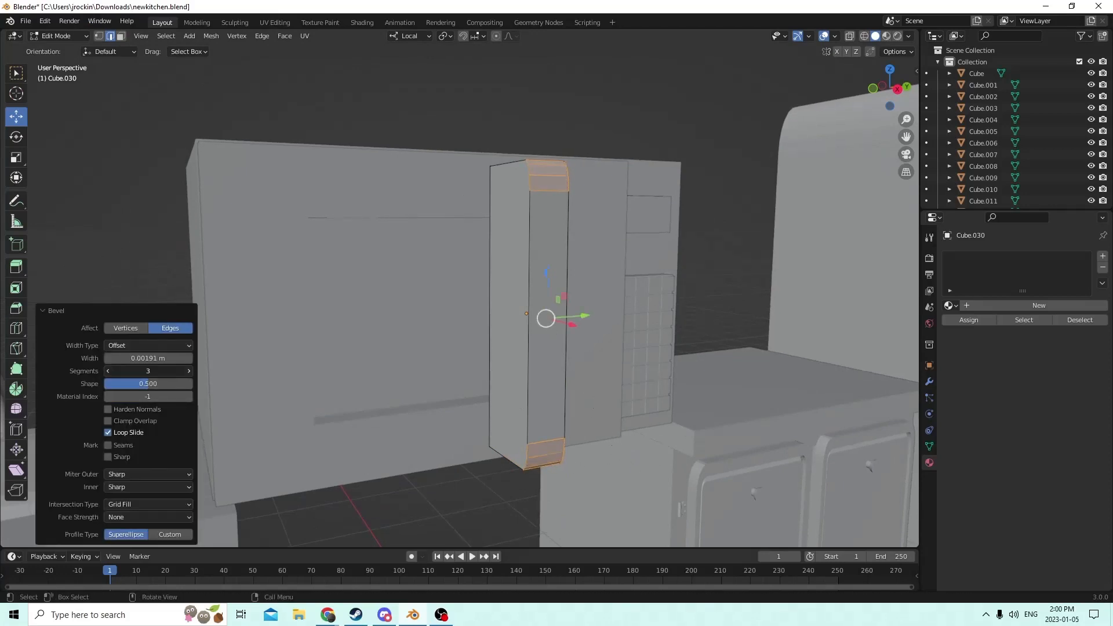
{"action": "left_click_drag", "start_coordinate": [190, 371], "coordinate": [190, 368]}
{"action": "middle_click_drag", "start_coordinate": [309, 253], "coordinate": [624, 339]}
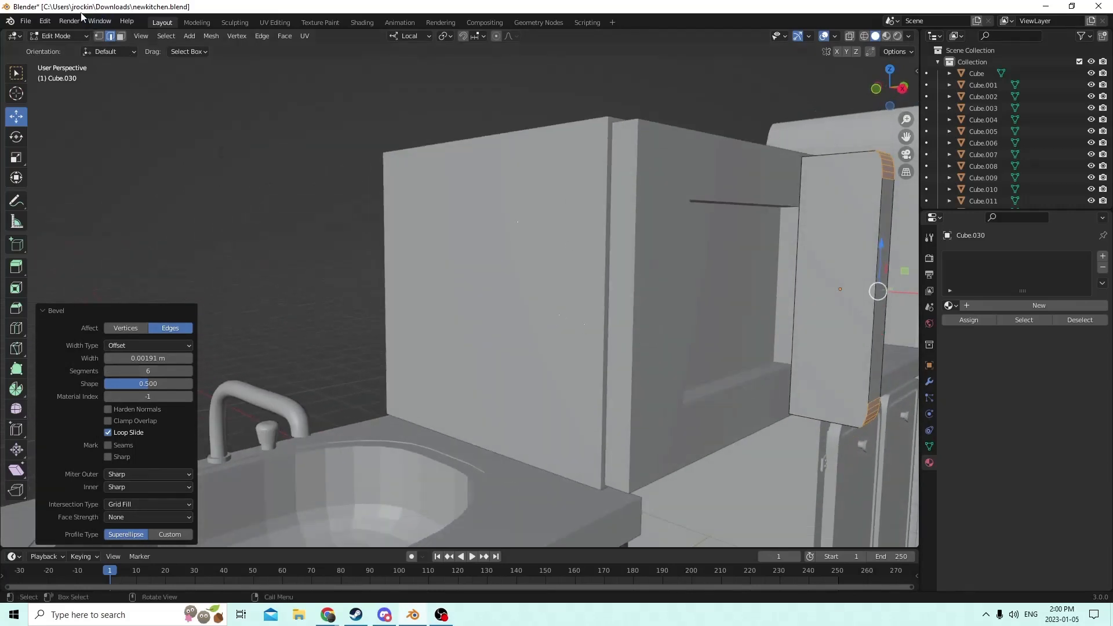
- Undo the bevel, bevel the same two edges by 0.00254 m with 6 segments, and return to Object Mode
{"action": "left_click", "coordinate": [44, 20]}
{"action": "left_click", "coordinate": [58, 35]}
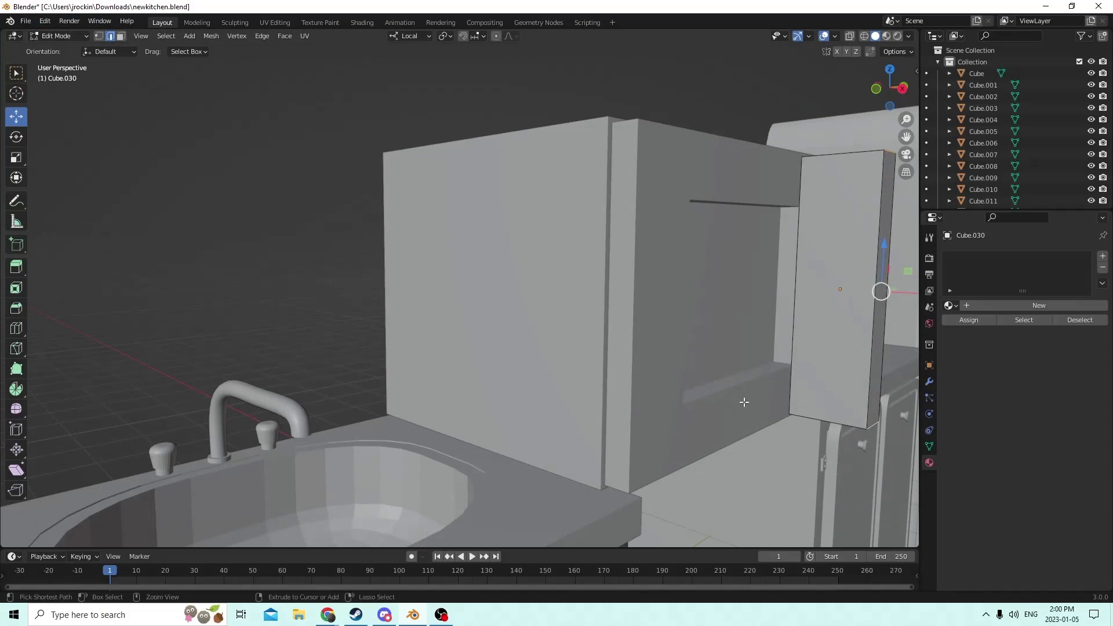
{"action": "key", "text": "ctrl+b"}
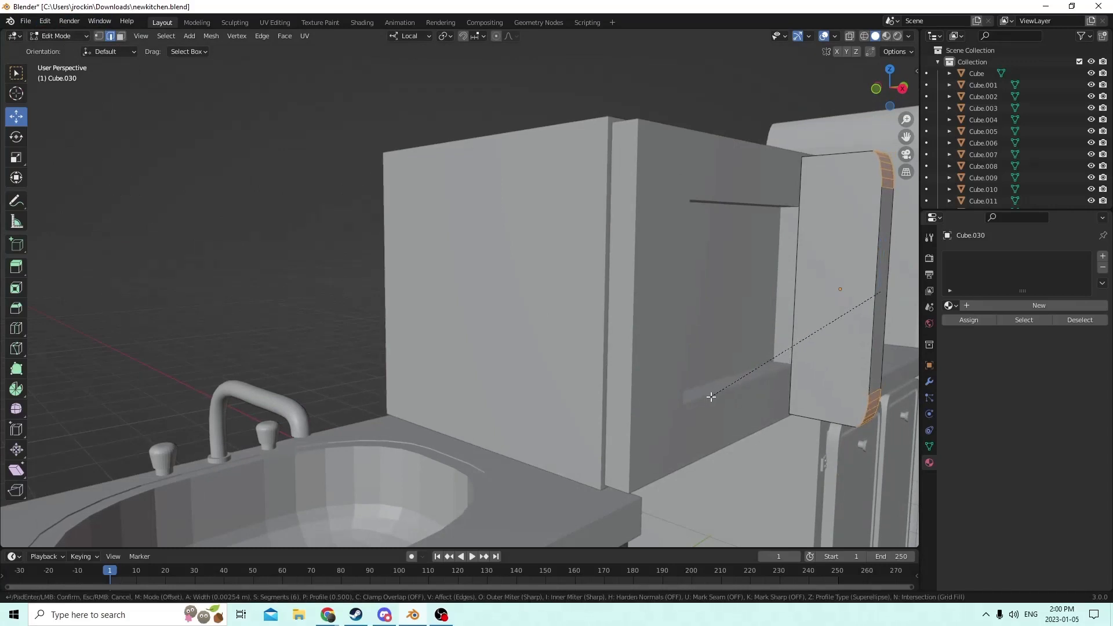
{"action": "left_click", "coordinate": [711, 396]}
{"action": "middle_click_drag", "start_coordinate": [711, 396], "coordinate": [725, 365]}
{"action": "key", "text": "Tab"}
- Duplicate the bar in place, scale the copy to 0.752, and stretch it by 4.108 along its local Y axis
{"action": "key", "text": "shift+d"}
{"action": "right_click", "coordinate": [715, 358]}
{"action": "key", "text": "s"}
{"action": "left_click", "coordinate": [811, 394]}
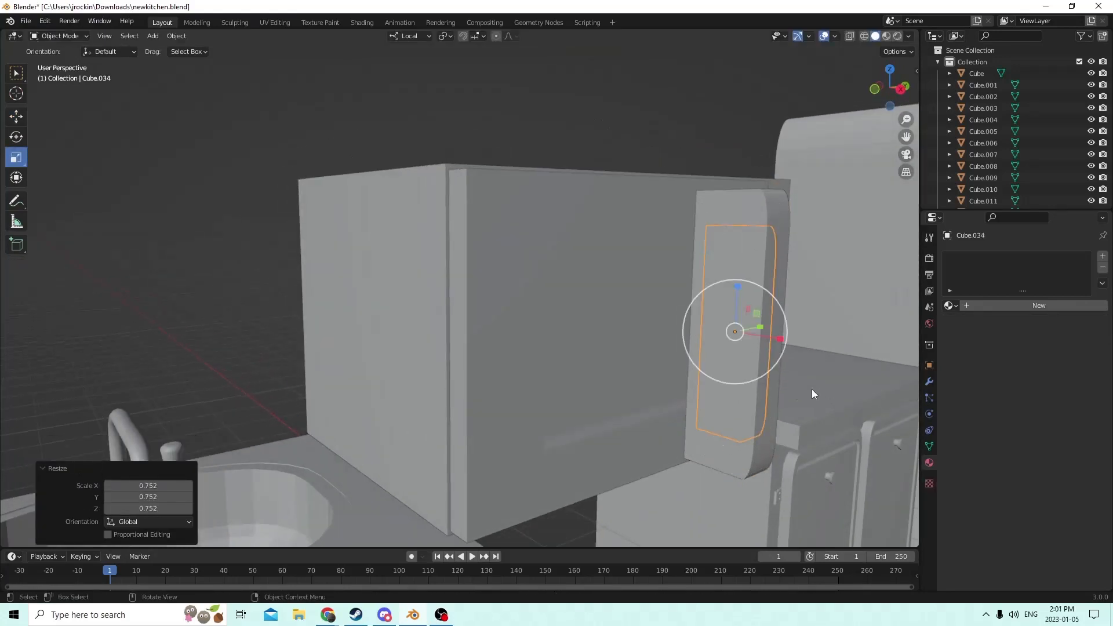
{"action": "middle_click_drag", "start_coordinate": [812, 394], "coordinate": [437, 374]}
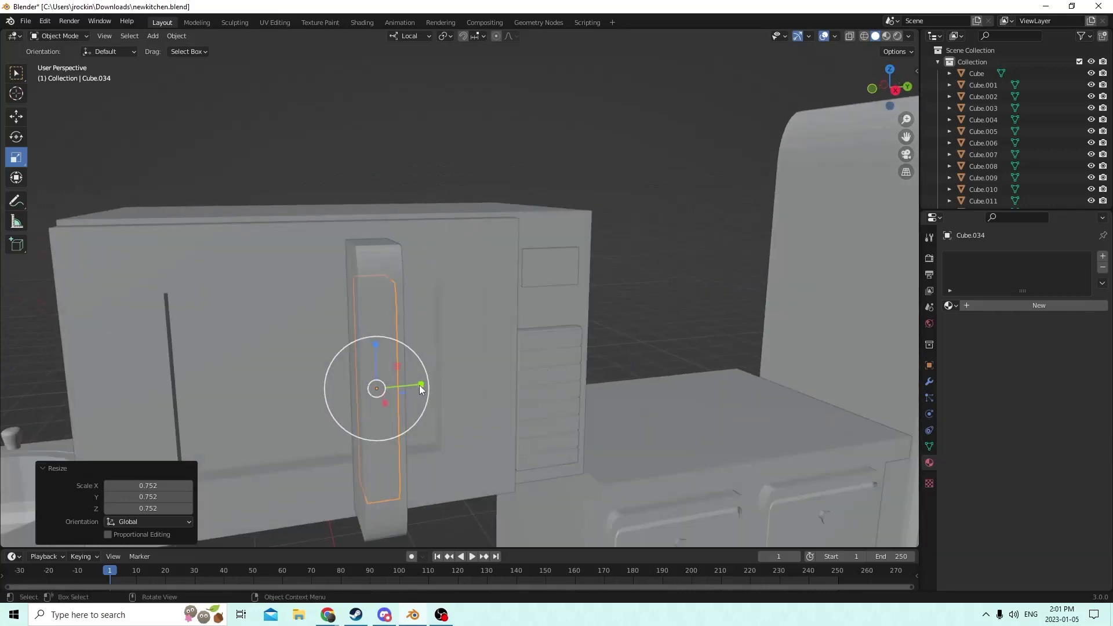
{"action": "left_click_drag", "start_coordinate": [421, 386], "coordinate": [536, 371]}
- Move the stretched copy slightly along its local X axis toward the microwave
{"action": "middle_click_drag", "start_coordinate": [535, 370], "coordinate": [654, 393]}
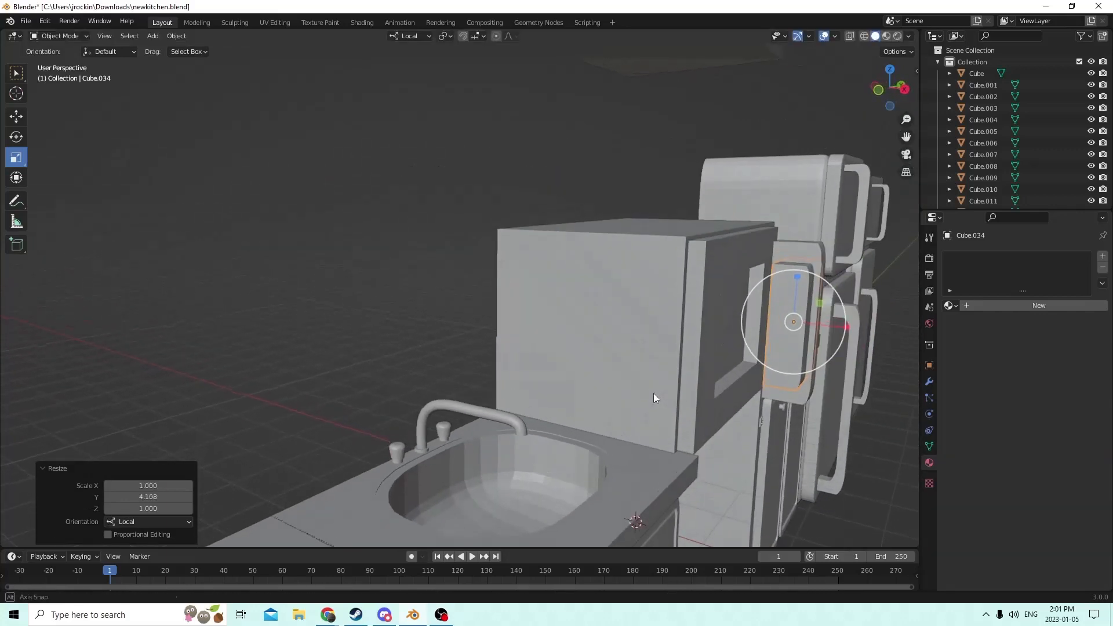
{"action": "left_click", "coordinate": [18, 117]}
{"action": "left_click_drag", "start_coordinate": [845, 326], "coordinate": [844, 326]}
- Try to cut the stretched copy out of the bar with a Bool Tool difference, and undo the cut
{"action": "scroll", "coordinate": [829, 342], "scroll_direction": "up", "scroll_amount": 6}
{"action": "middle_click_drag", "start_coordinate": [848, 348], "coordinate": [793, 348]}
{"action": "scroll", "coordinate": [844, 337], "scroll_direction": "up", "scroll_amount": 2}
{"action": "left_click", "coordinate": [782, 340], "text": "shift"}
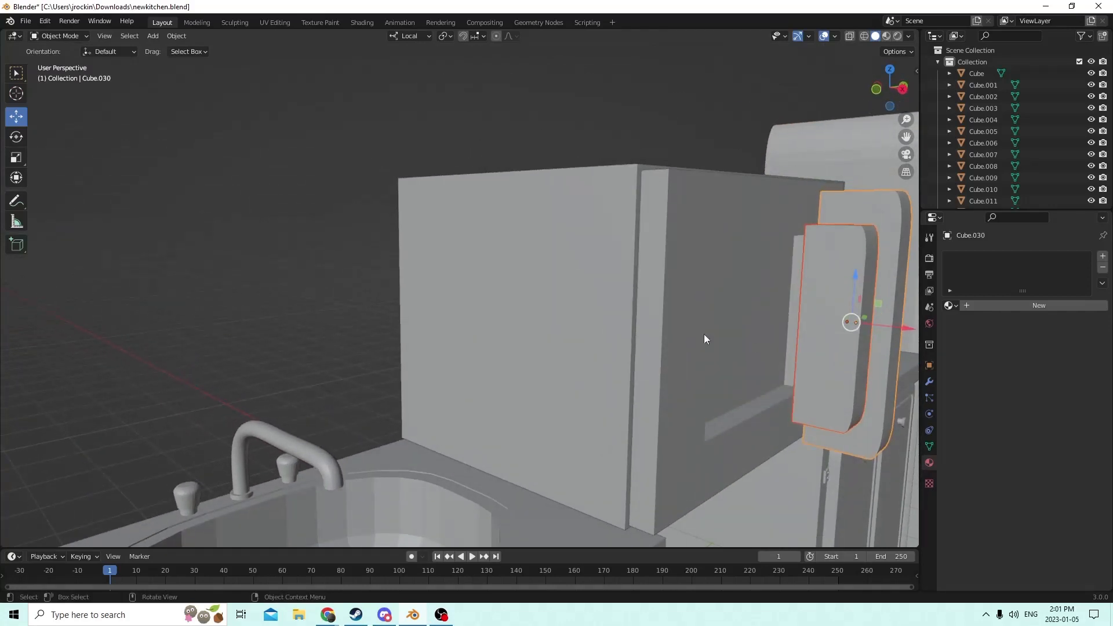
{"action": "left_click", "coordinate": [176, 36]}
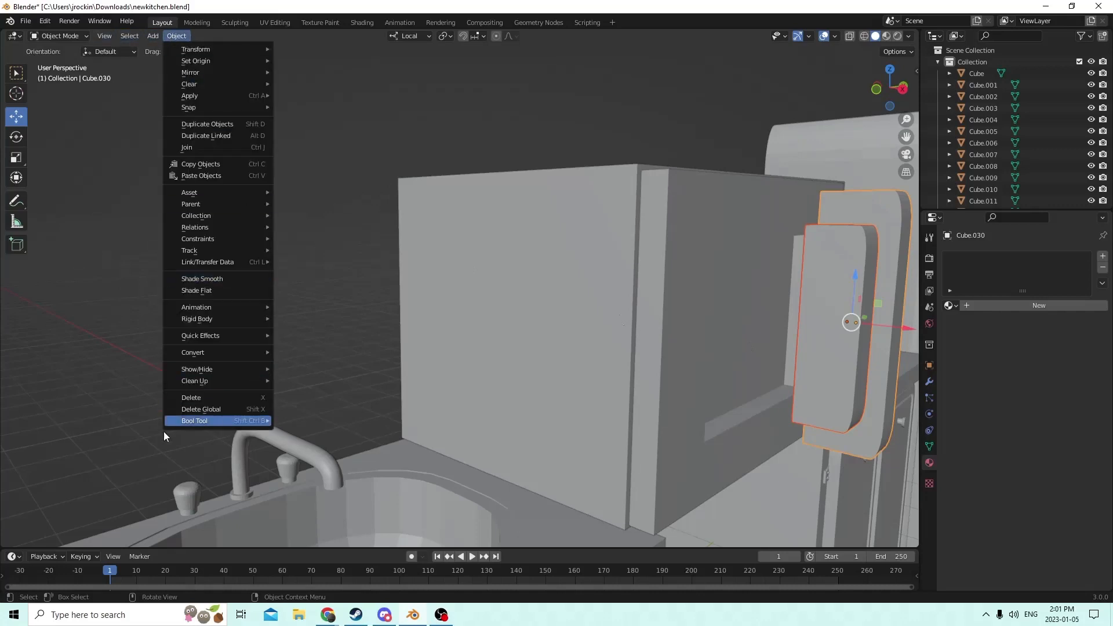
{"action": "mouse_move", "coordinate": [214, 421]}
{"action": "left_click", "coordinate": [306, 433]}
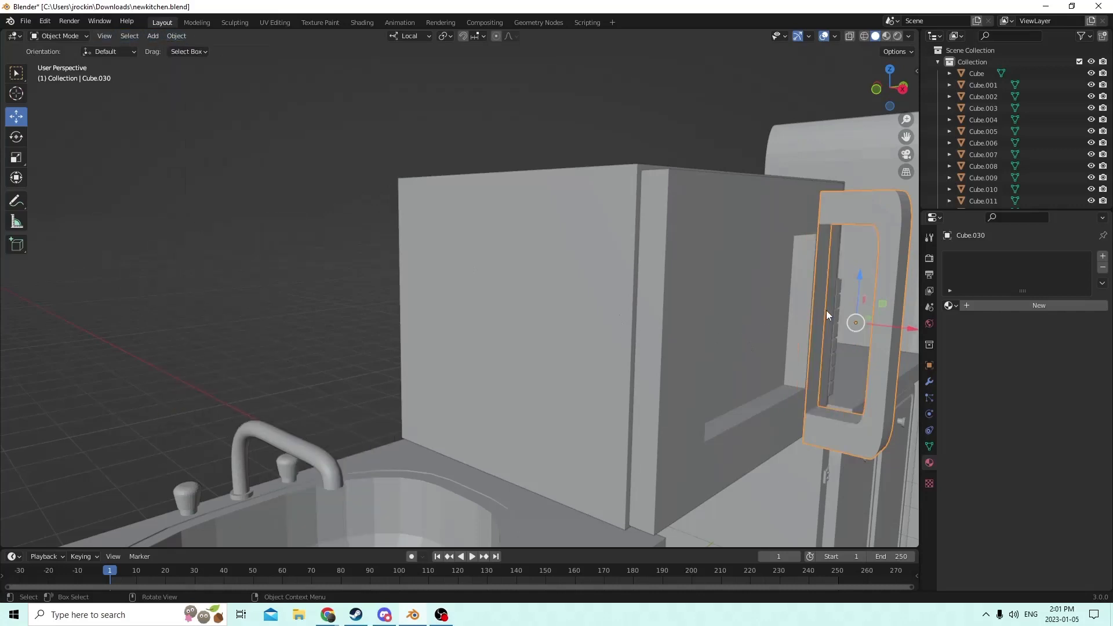
{"action": "middle_click_drag", "start_coordinate": [826, 311], "coordinate": [802, 316]}
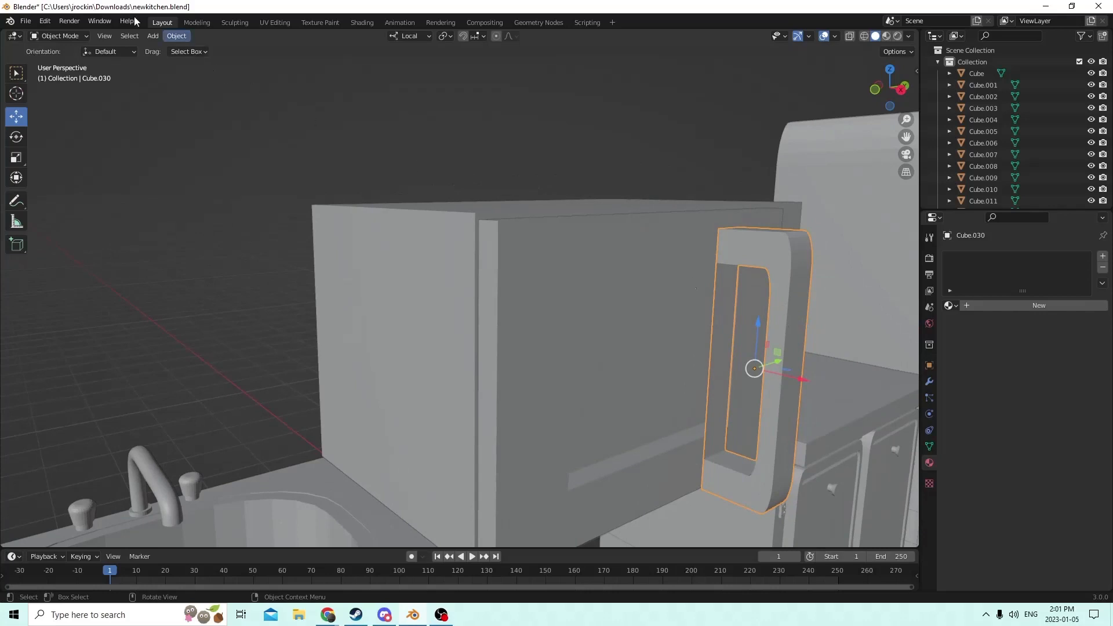
{"action": "left_click", "coordinate": [45, 20]}
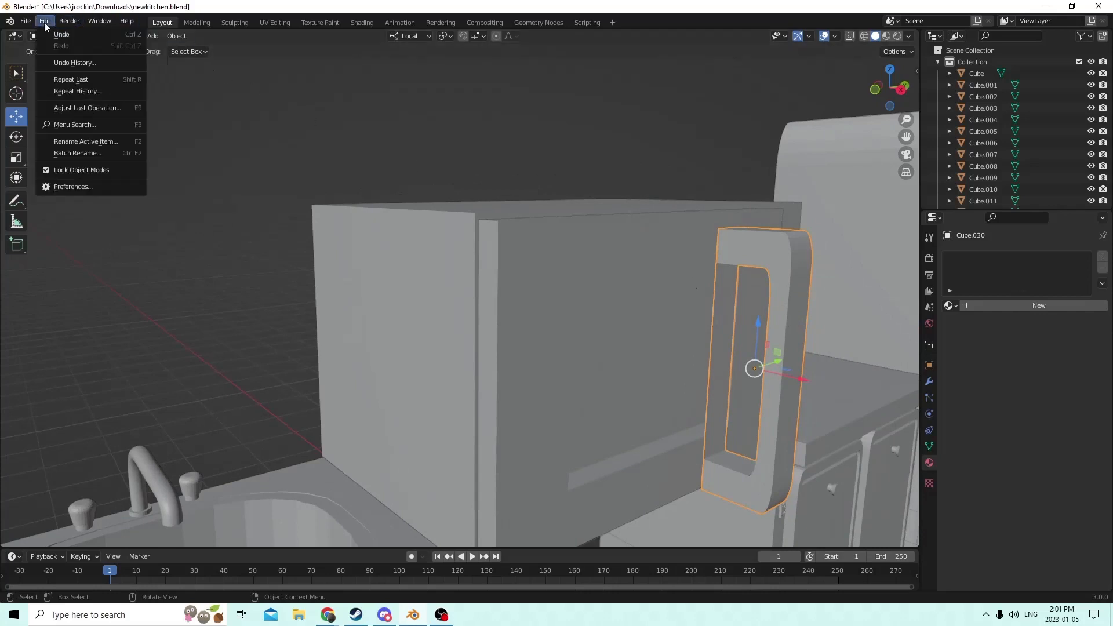
{"action": "left_click", "coordinate": [45, 22]}
{"action": "left_click", "coordinate": [45, 22]}
{"action": "left_click", "coordinate": [57, 34]}
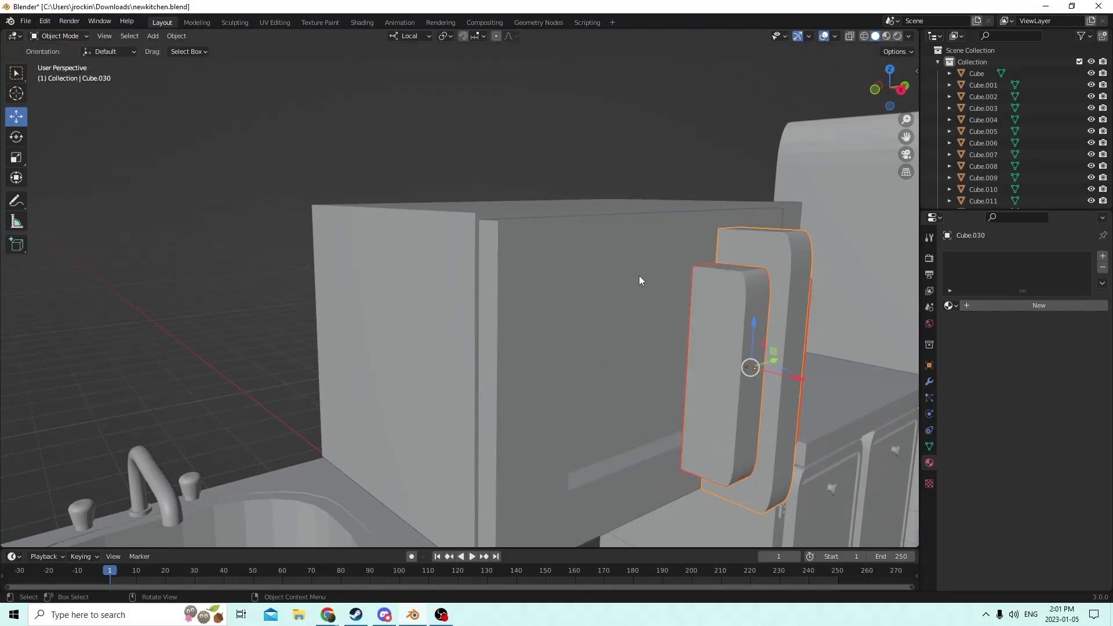
- Move the cutter copy farther toward the microwave along its local X axis
{"action": "left_click", "coordinate": [750, 368]}
{"action": "left_click_drag", "start_coordinate": [786, 381], "coordinate": [317, 68]}
- Try a Bool Tool difference with the cutter active and the surrounding objects selected, and undo it
{"action": "left_click", "coordinate": [183, 36]}
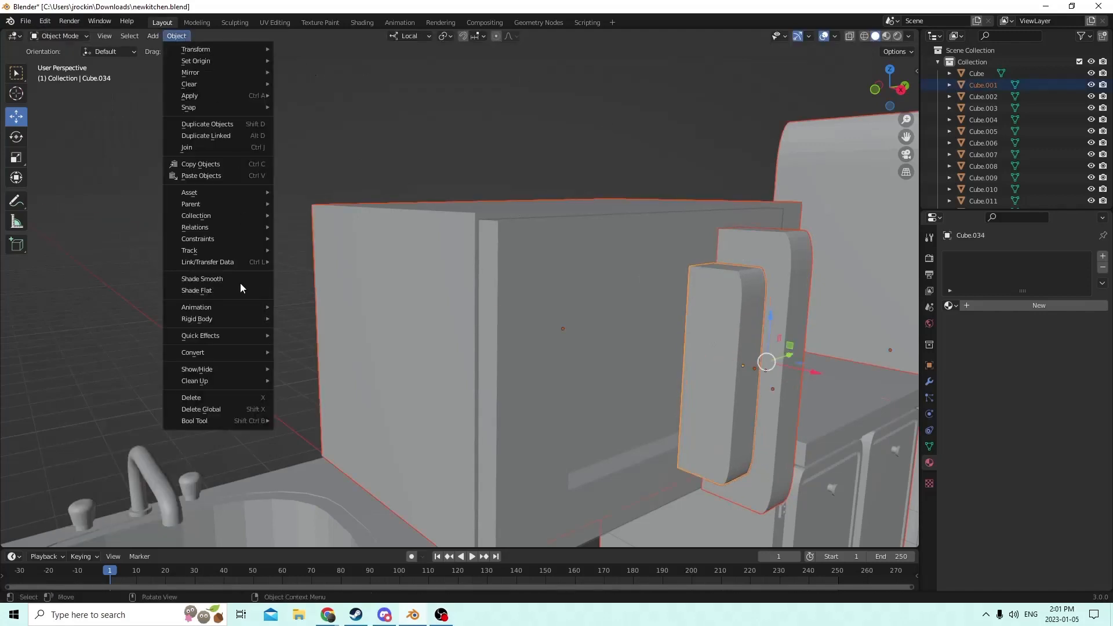
{"action": "mouse_move", "coordinate": [234, 416]}
{"action": "left_click", "coordinate": [307, 431]}
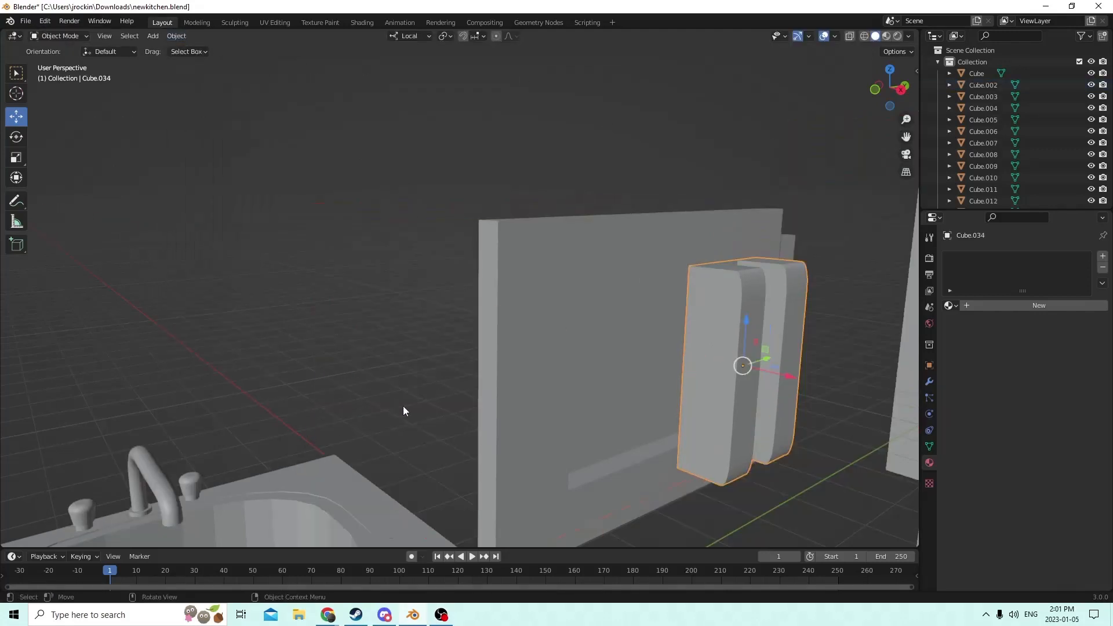
{"action": "middle_click_drag", "start_coordinate": [402, 405], "coordinate": [377, 380]}
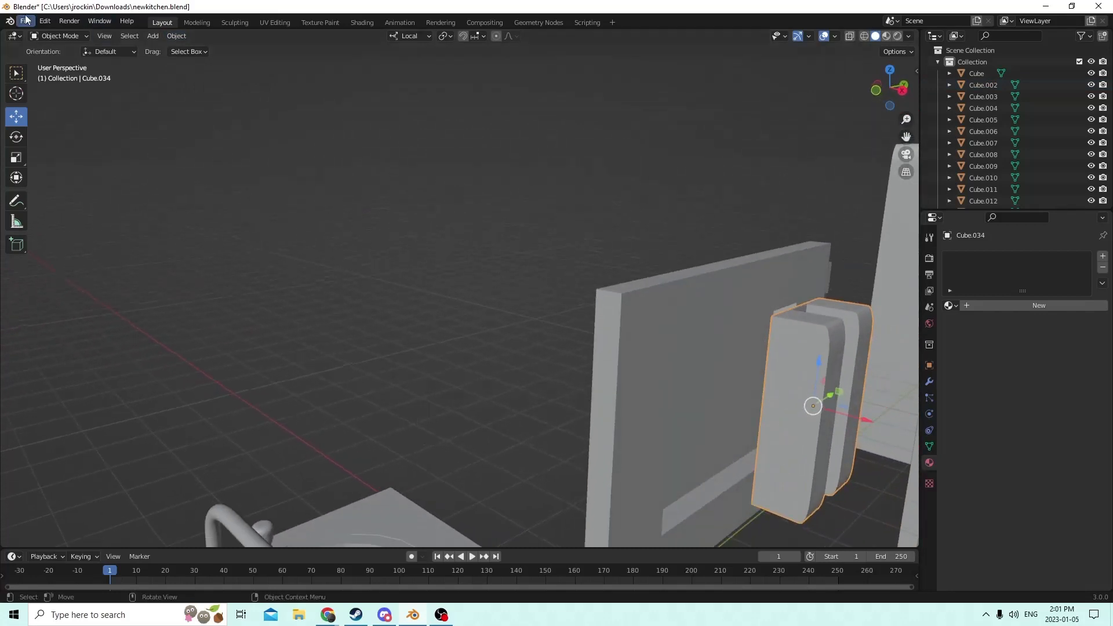
{"action": "left_click", "coordinate": [45, 22]}
{"action": "left_click", "coordinate": [54, 36]}
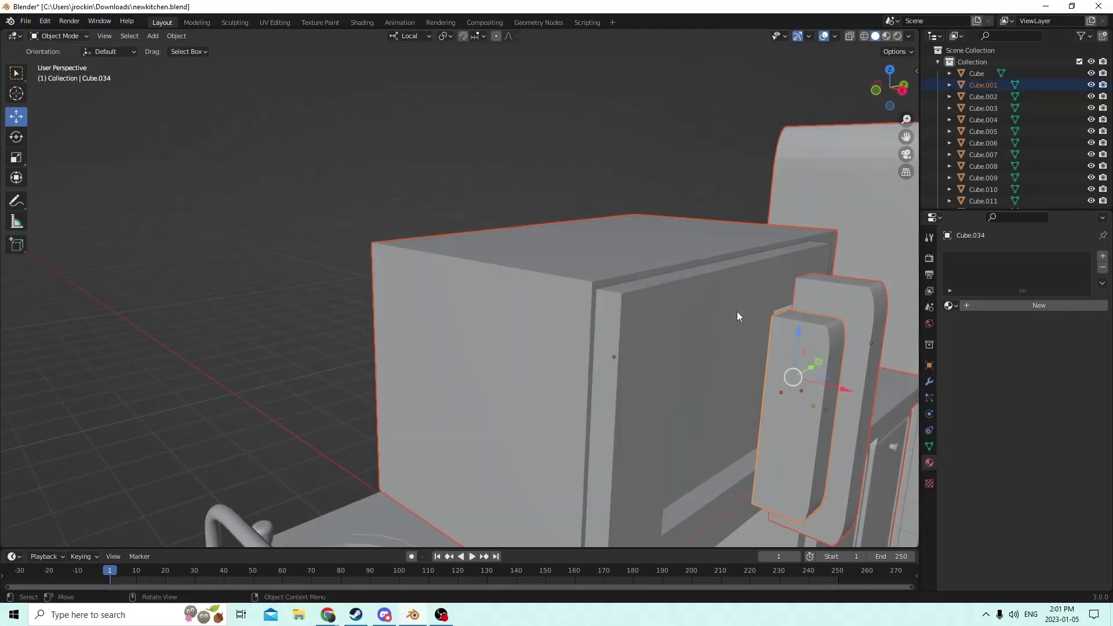
- Select only the cutter and the bar, and subtract the cutter from the bar with a Bool Tool difference to form a C-shaped handle
{"action": "left_click", "coordinate": [827, 397]}
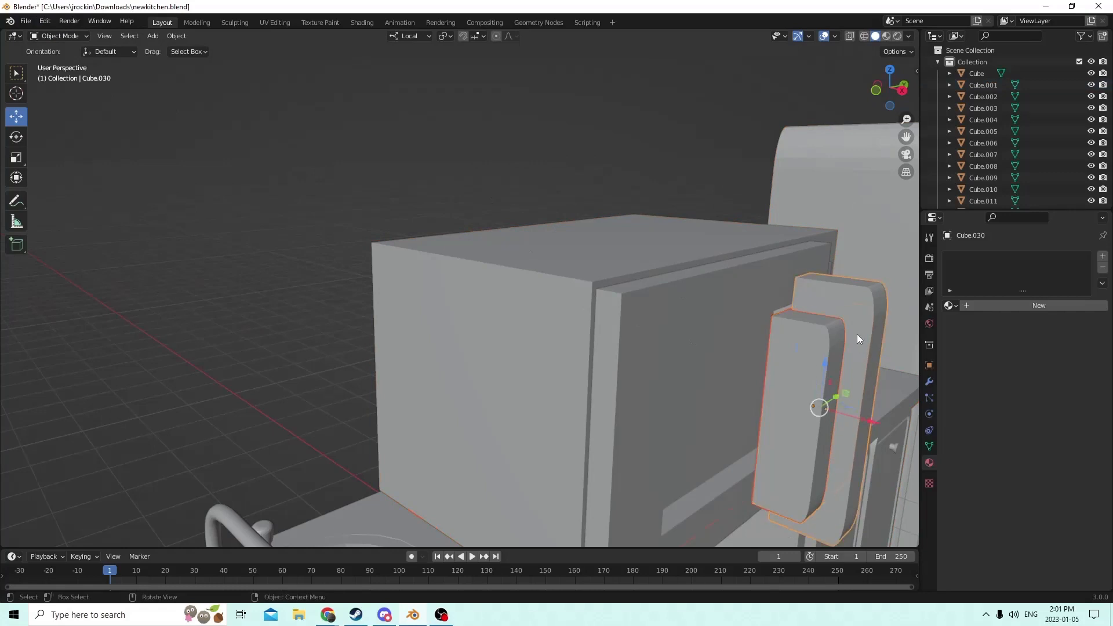
{"action": "left_click", "coordinate": [176, 35]}
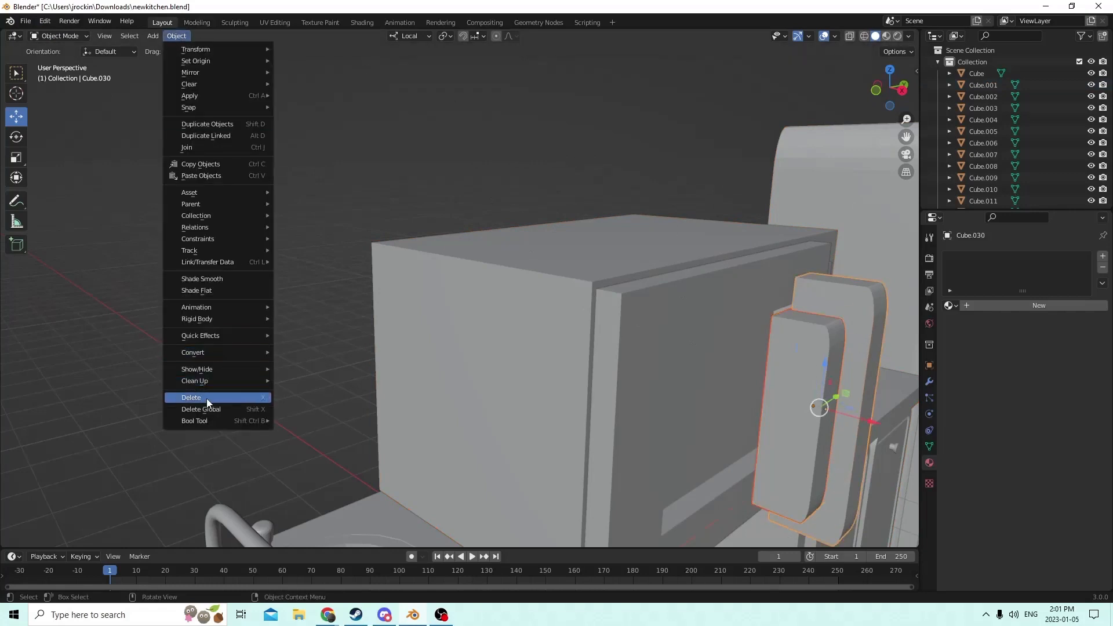
{"action": "mouse_move", "coordinate": [216, 421]}
{"action": "left_click", "coordinate": [285, 433]}
{"action": "scroll", "coordinate": [341, 336], "scroll_direction": "down", "scroll_amount": 1}
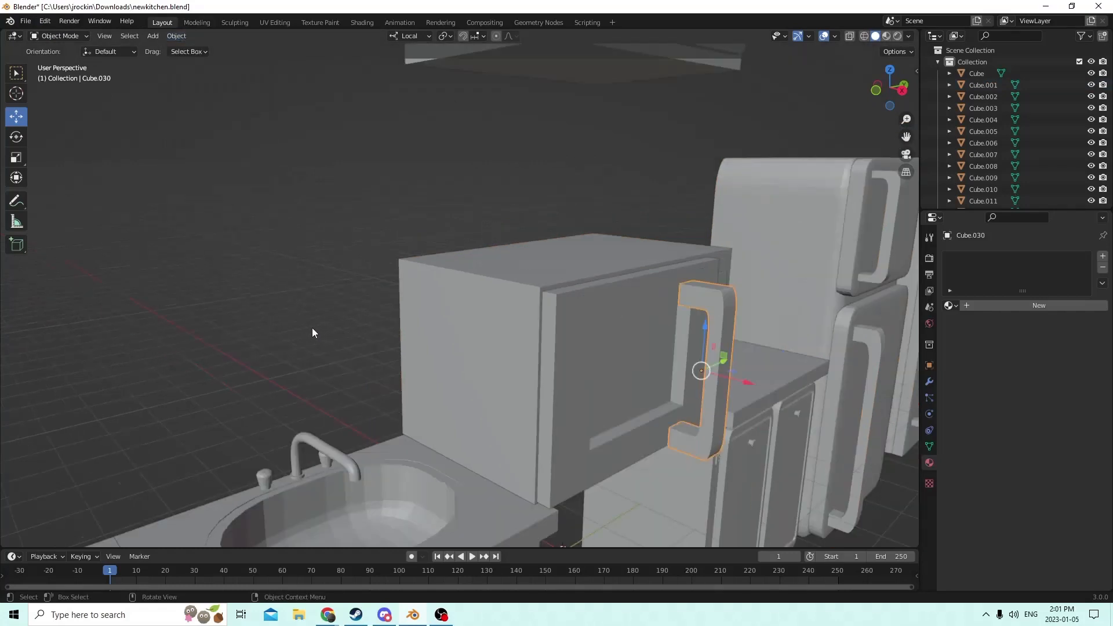
{"action": "scroll", "coordinate": [312, 328], "scroll_direction": "up", "scroll_amount": 1}
{"action": "middle_click_drag", "start_coordinate": [312, 328], "coordinate": [269, 338]}
{"action": "scroll", "coordinate": [268, 347], "scroll_direction": "down", "scroll_amount": 2}
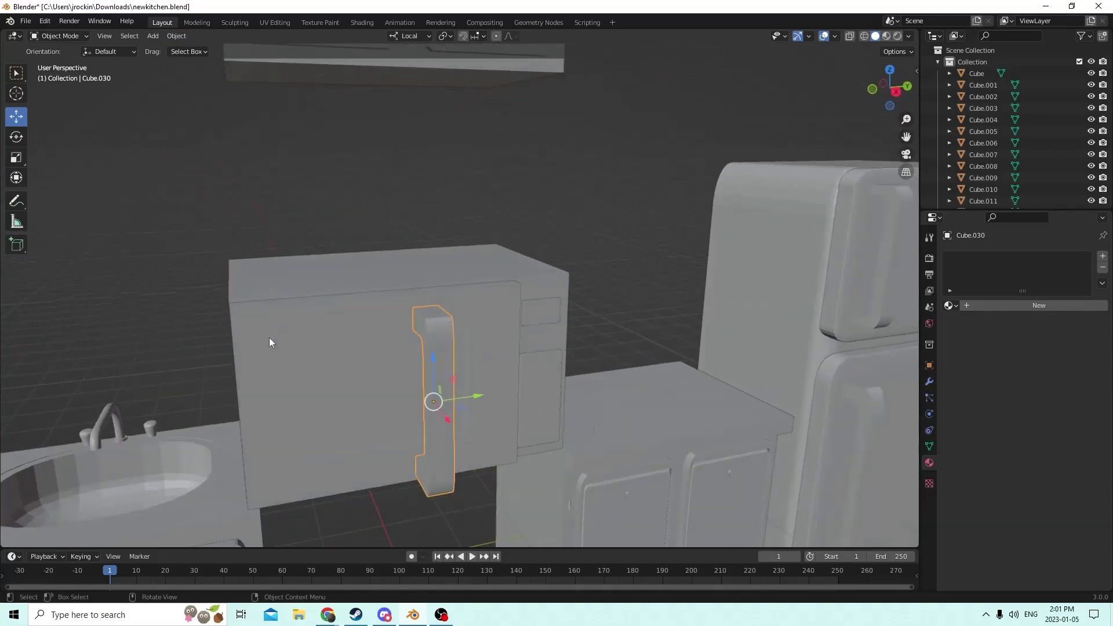
- Scale the handle to 0.547 along its local Y axis and 0.556 along its local X axis
{"action": "left_click", "coordinate": [22, 158]}
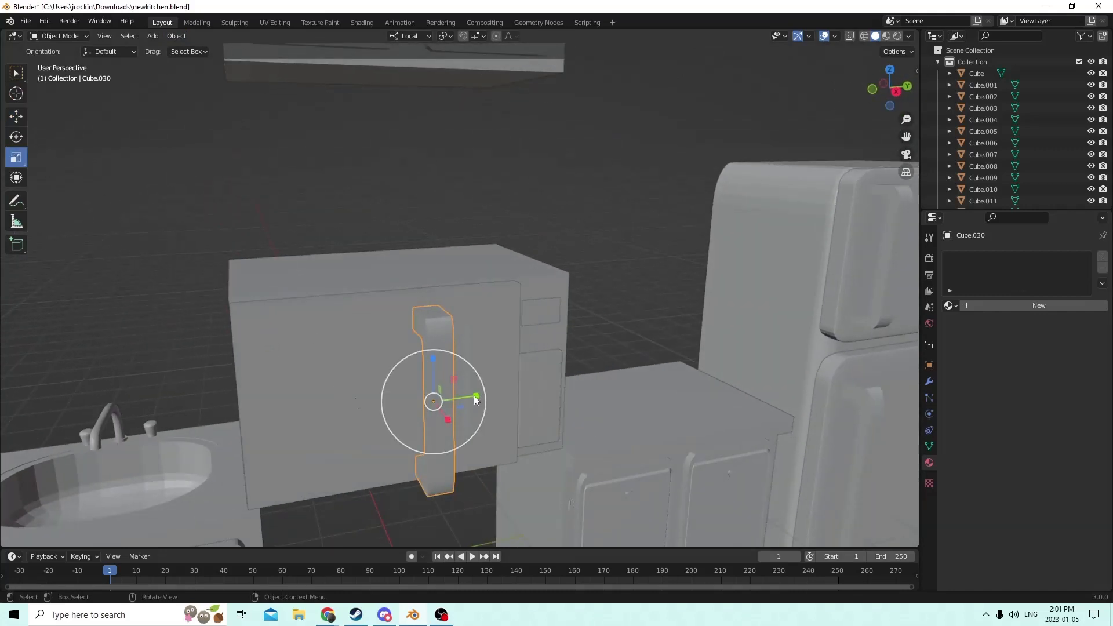
{"action": "left_click_drag", "start_coordinate": [476, 396], "coordinate": [451, 400]}
{"action": "middle_click_drag", "start_coordinate": [452, 400], "coordinate": [756, 474]}
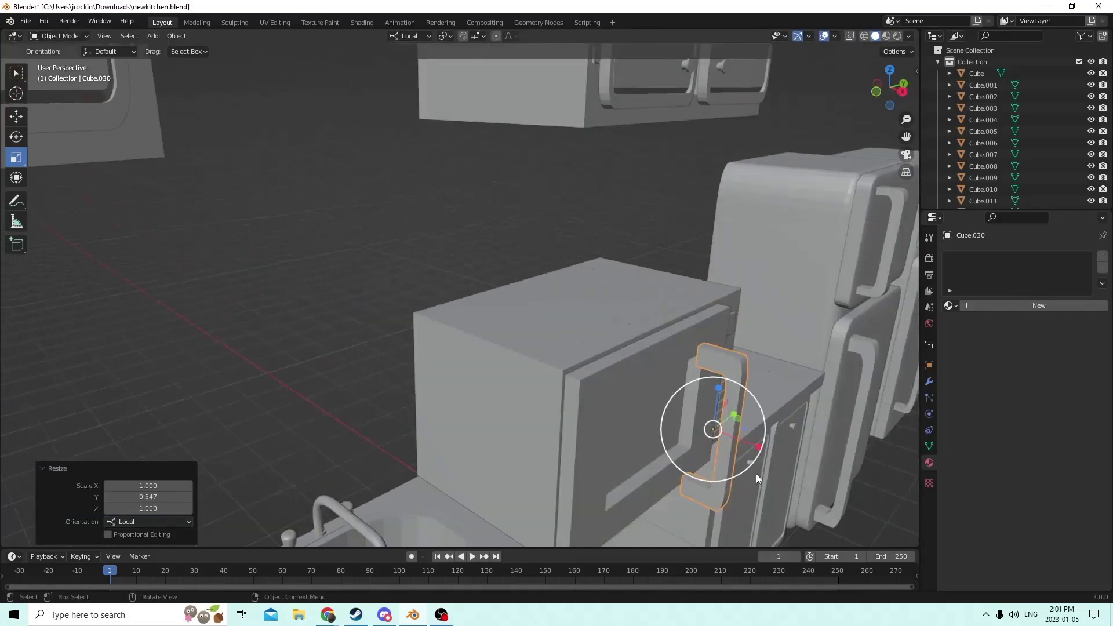
{"action": "key", "text": "s"}
{"action": "left_click_drag", "start_coordinate": [751, 445], "coordinate": [735, 435]}
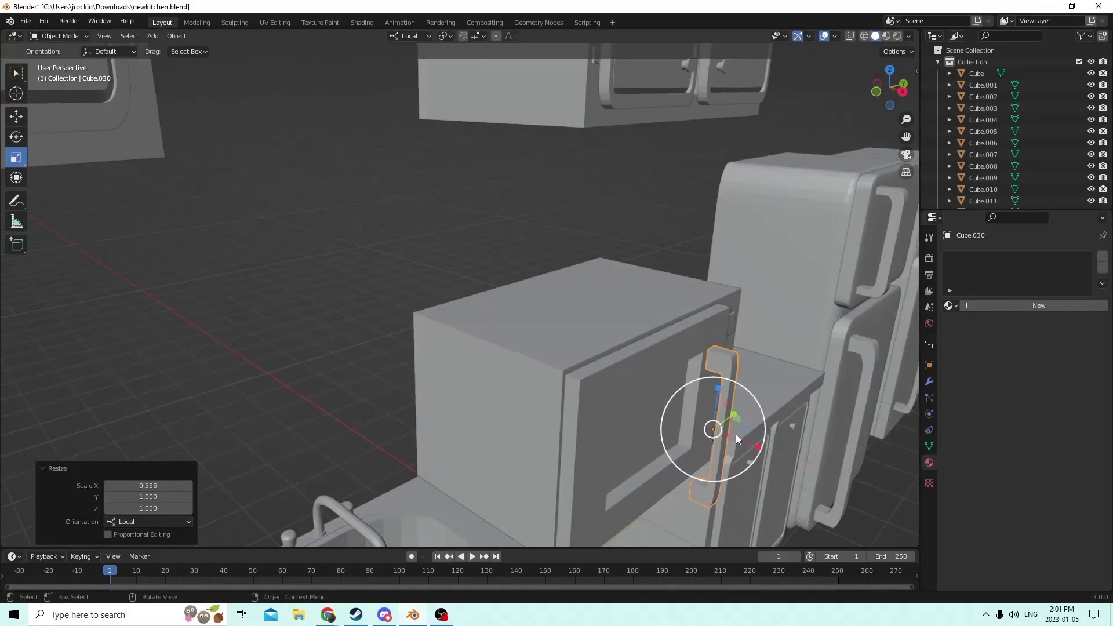
- Move the C-shaped handle about 0.01 m along its local Y axis toward the microwave door's opening edge
{"action": "middle_click_drag", "start_coordinate": [736, 434], "coordinate": [96, 58]}
{"action": "scroll", "coordinate": [649, 423], "scroll_direction": "up", "scroll_amount": 2}
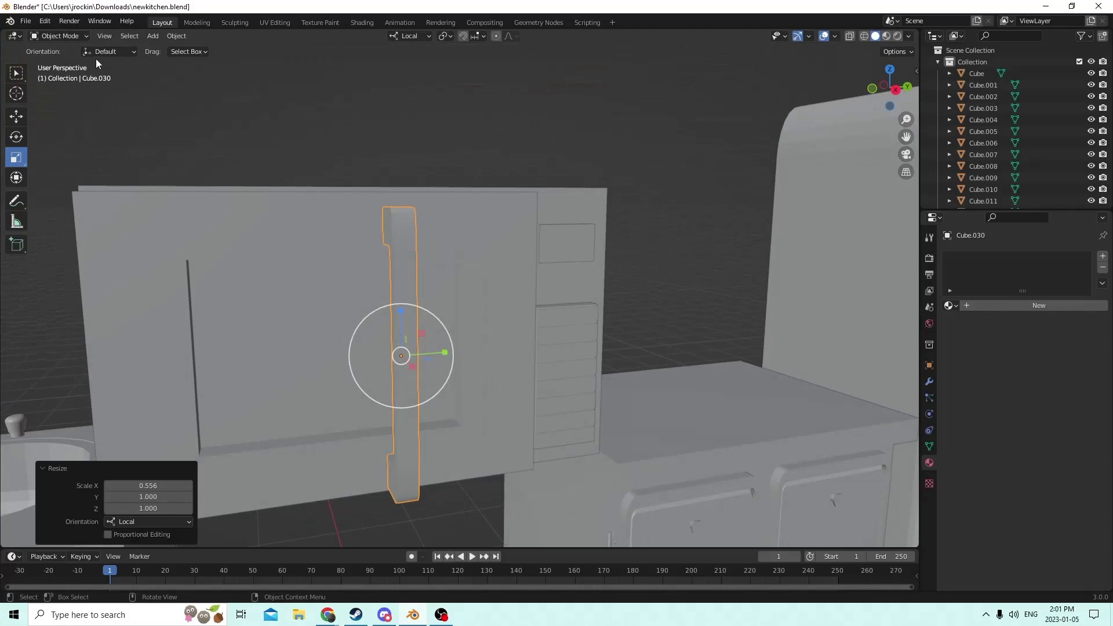
{"action": "left_click", "coordinate": [16, 117]}
{"action": "left_click_drag", "start_coordinate": [442, 345], "coordinate": [566, 348]}
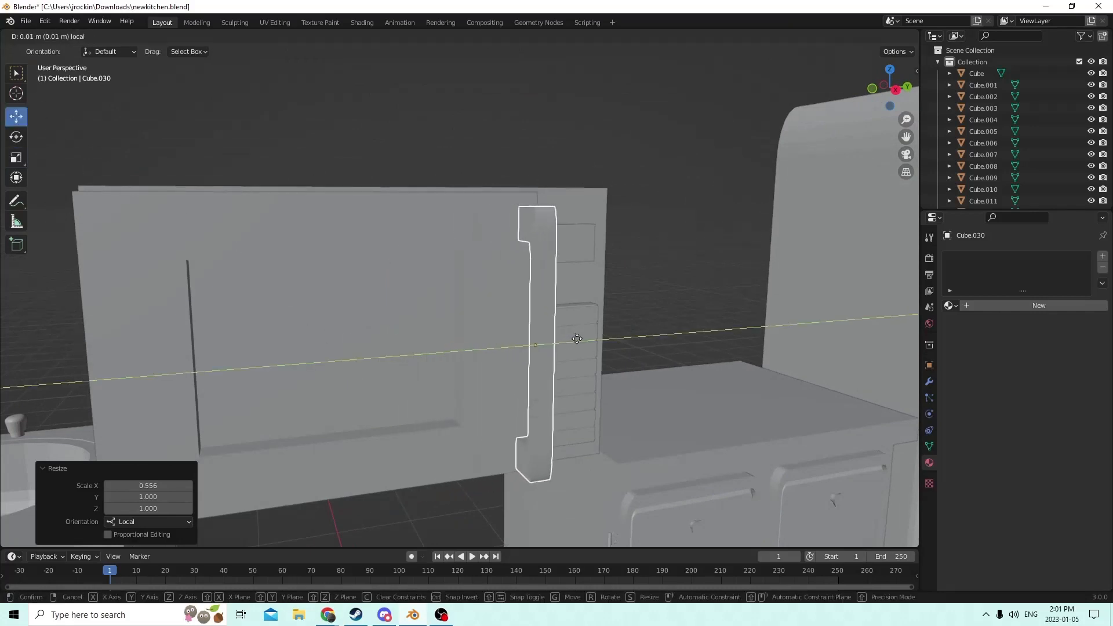
- Move the handle about -0.004 m along its local X axis so it sits against the microwave door
{"action": "middle_click_drag", "start_coordinate": [566, 348], "coordinate": [868, 365]}
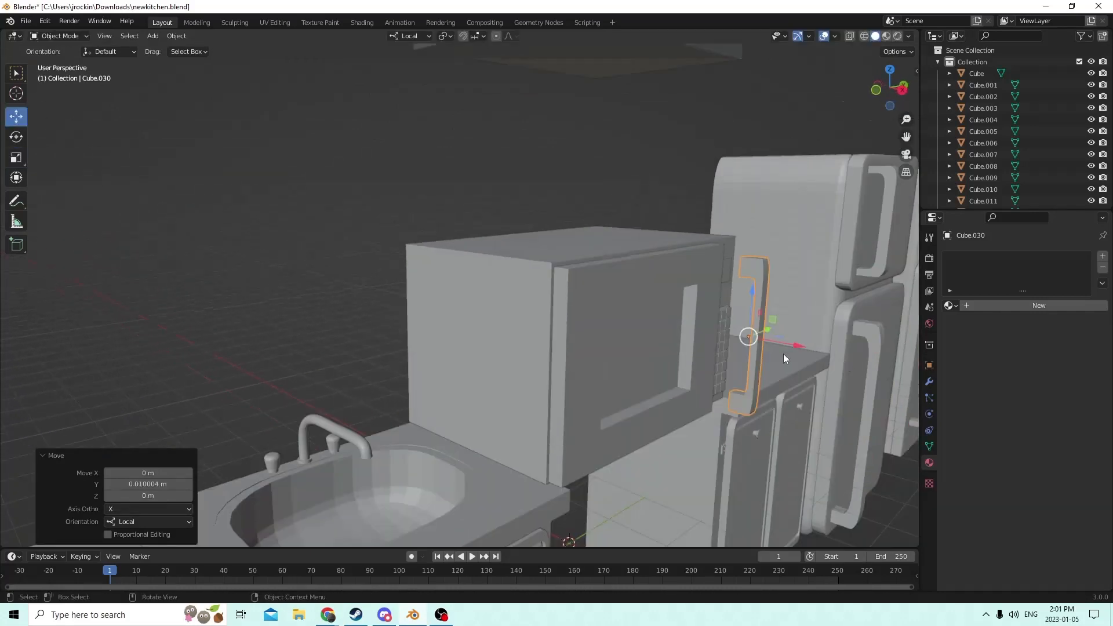
{"action": "key", "text": "g"}
{"action": "key", "text": "x"}
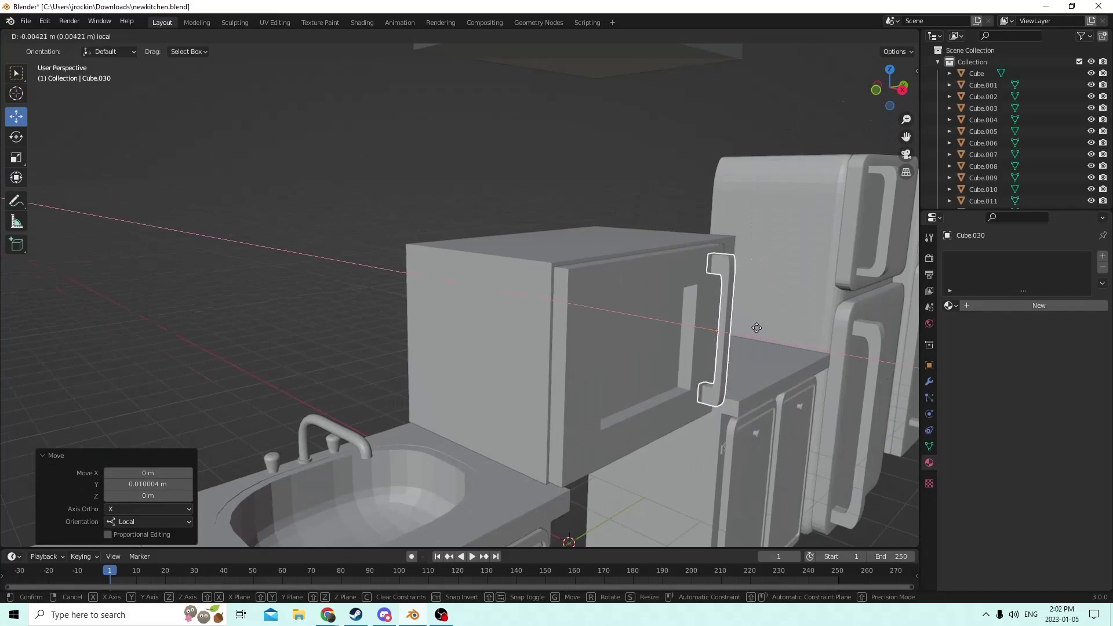
{"action": "left_click", "coordinate": [756, 327]}
{"action": "middle_click_drag", "start_coordinate": [757, 327], "coordinate": [429, 350]}
{"action": "left_click", "coordinate": [399, 333]}
{"action": "left_click", "coordinate": [402, 327]}
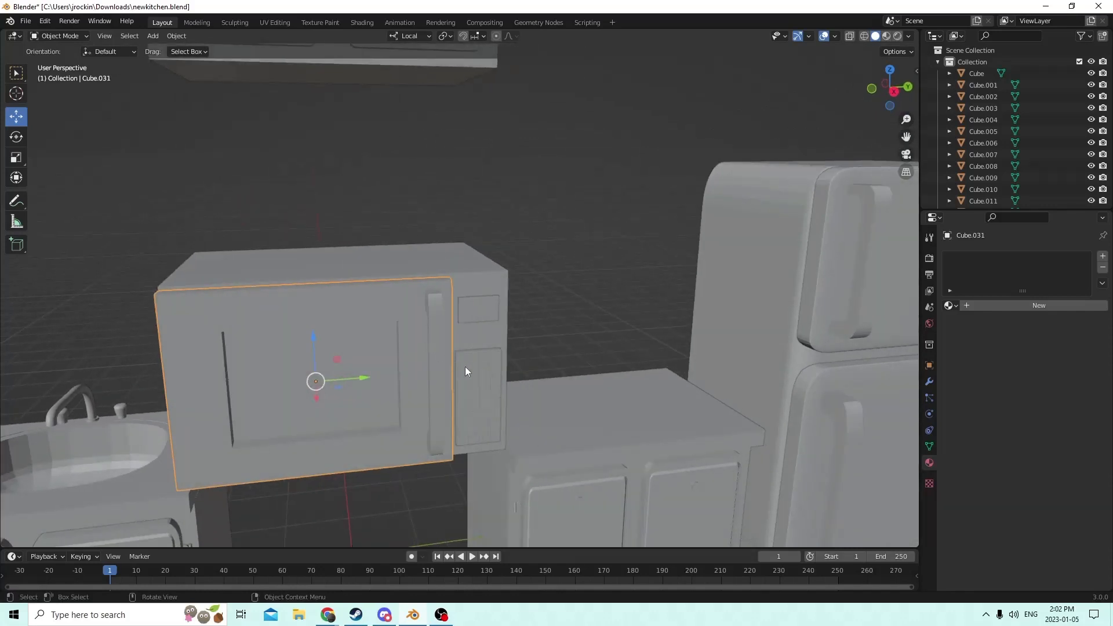
{"action": "left_click_drag", "start_coordinate": [465, 366], "coordinate": [474, 368]}
{"action": "key", "text": "ctrl+z"}
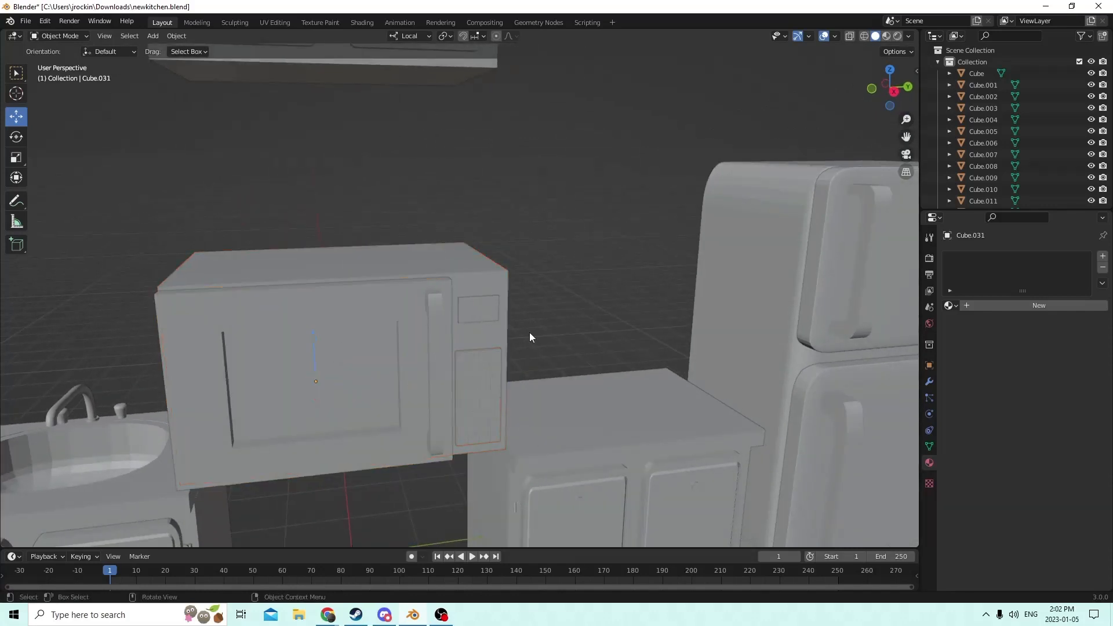
- Join the microwave's keypad and display panel with its body into one object
{"action": "left_click", "coordinate": [490, 384]}
{"action": "left_click", "coordinate": [475, 298], "text": "shift"}
{"action": "left_click", "coordinate": [464, 285], "text": "shift"}
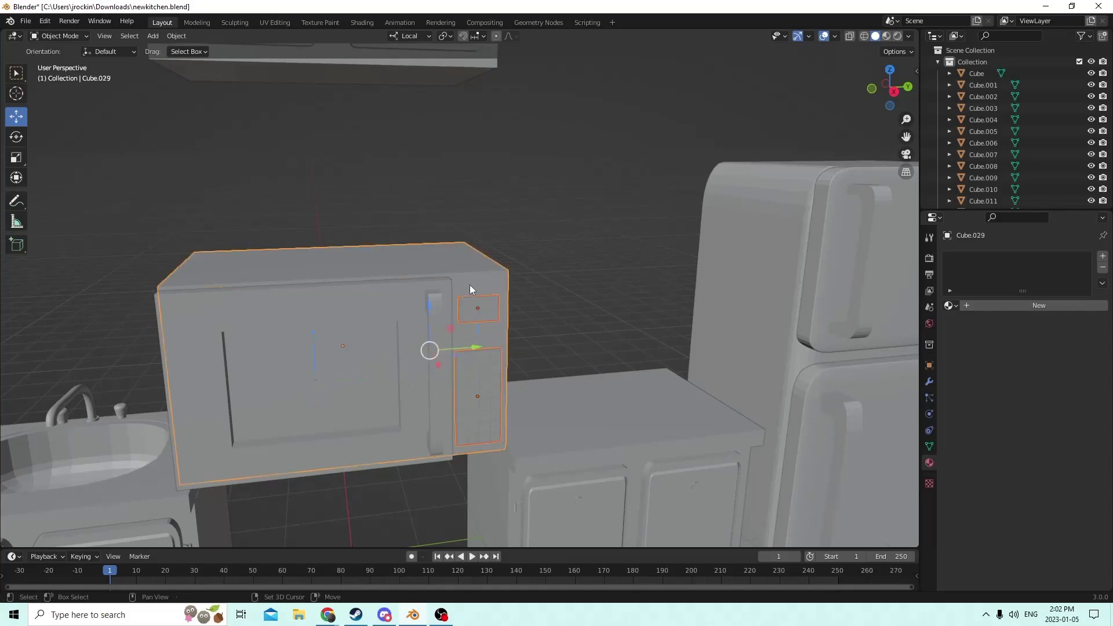
{"action": "key", "text": "ctrl+j"}
- Enter Edit Mode on the joined microwave body and create a new material in its first slot
{"action": "middle_click_drag", "start_coordinate": [478, 284], "coordinate": [495, 318]}
{"action": "scroll", "coordinate": [509, 292], "scroll_direction": "down", "scroll_amount": 3}
{"action": "scroll", "coordinate": [445, 312], "scroll_direction": "down", "scroll_amount": 3}
{"action": "scroll", "coordinate": [495, 317], "scroll_direction": "up", "scroll_amount": 8}
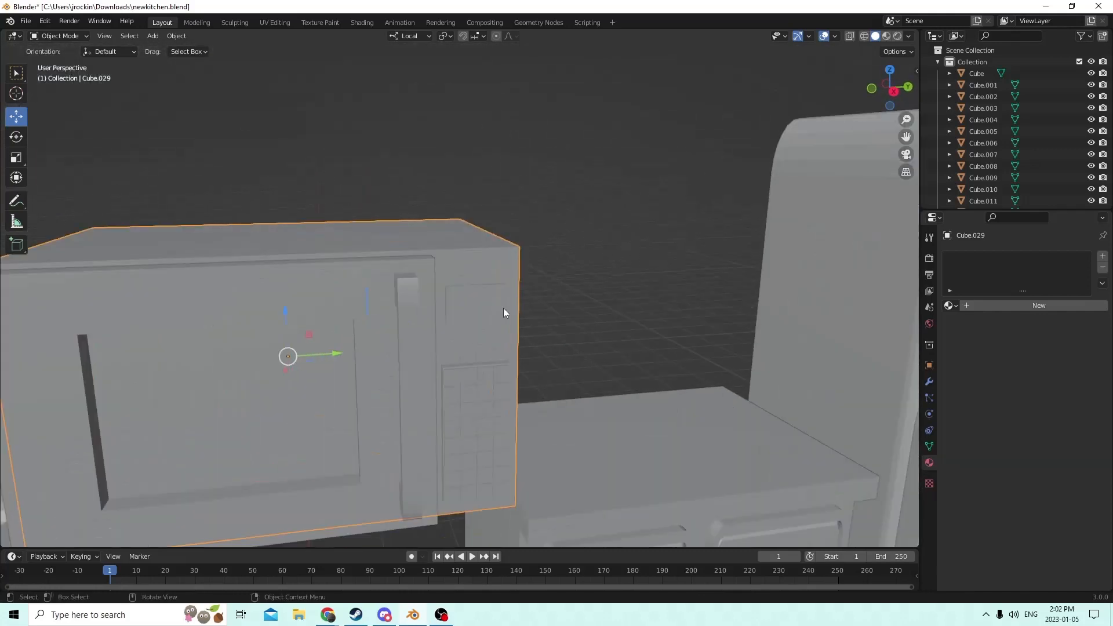
{"action": "scroll", "coordinate": [504, 308], "scroll_direction": "down", "scroll_amount": 5}
{"action": "middle_click_drag", "start_coordinate": [513, 304], "coordinate": [531, 310]}
{"action": "key", "text": "Tab"}
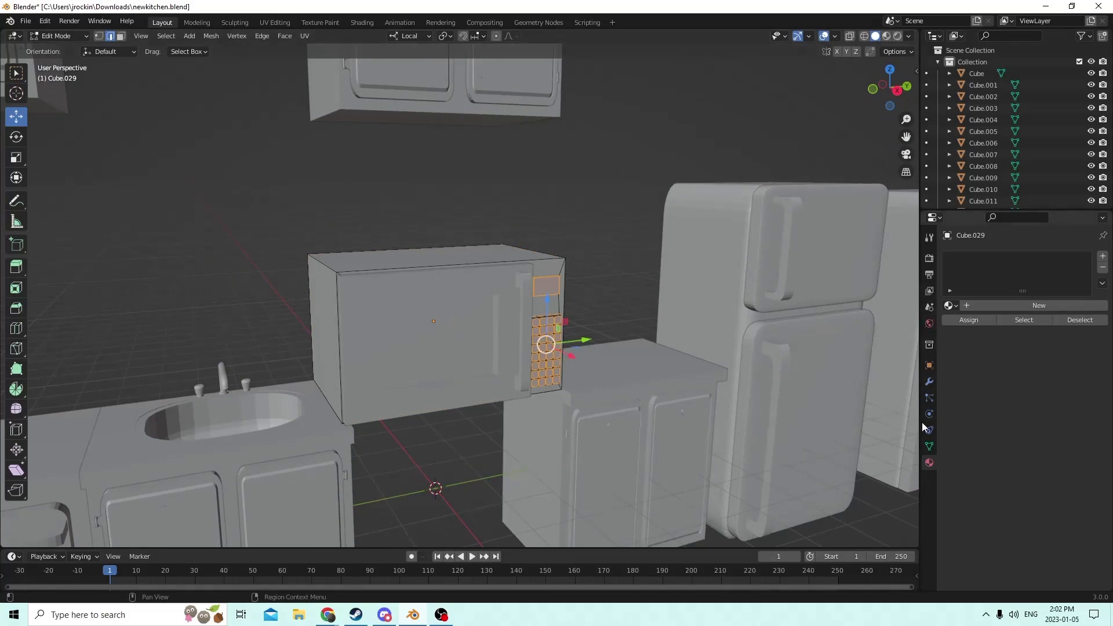
{"action": "left_click", "coordinate": [1102, 257]}
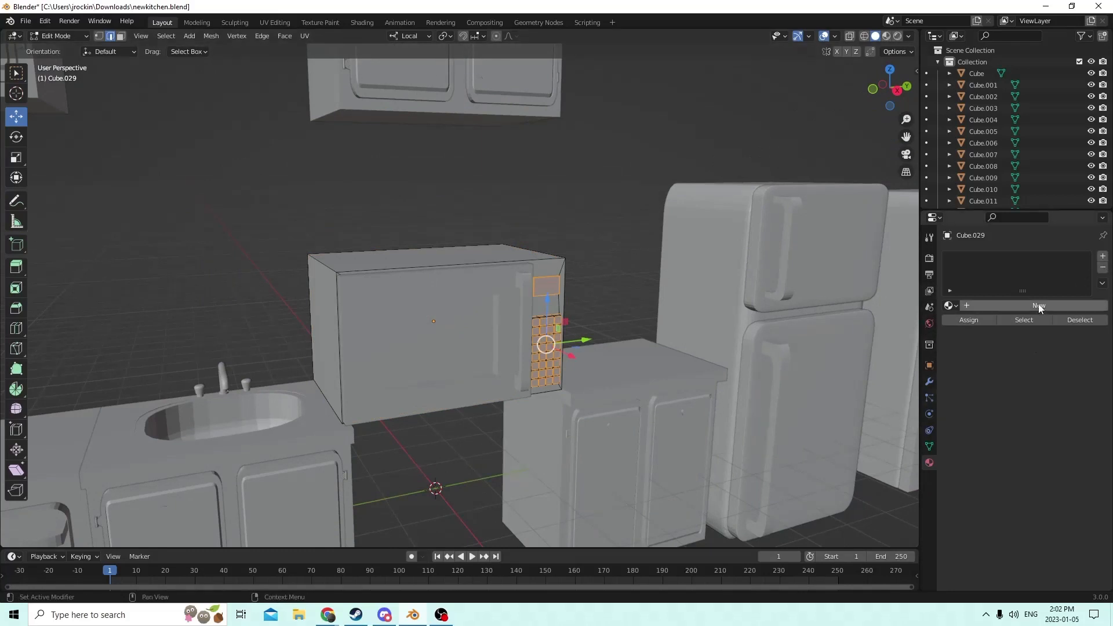
{"action": "left_click", "coordinate": [1038, 305]}
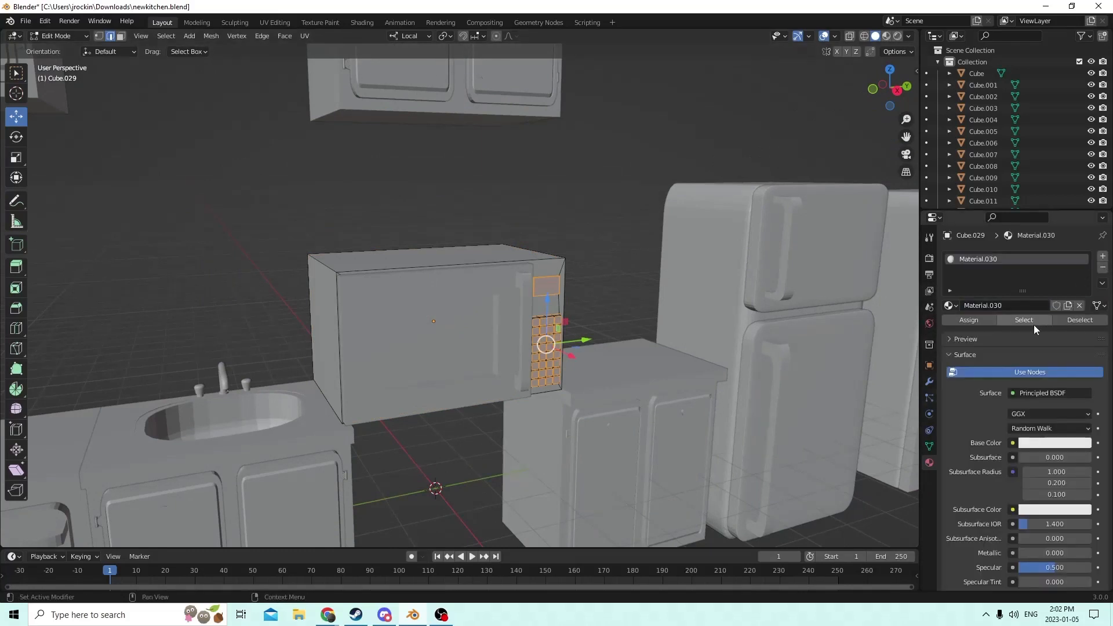
- Darken the new microwave material's base color to near black
{"action": "left_click", "coordinate": [1059, 445]}
{"action": "left_click_drag", "start_coordinate": [1083, 287], "coordinate": [1082, 361]}
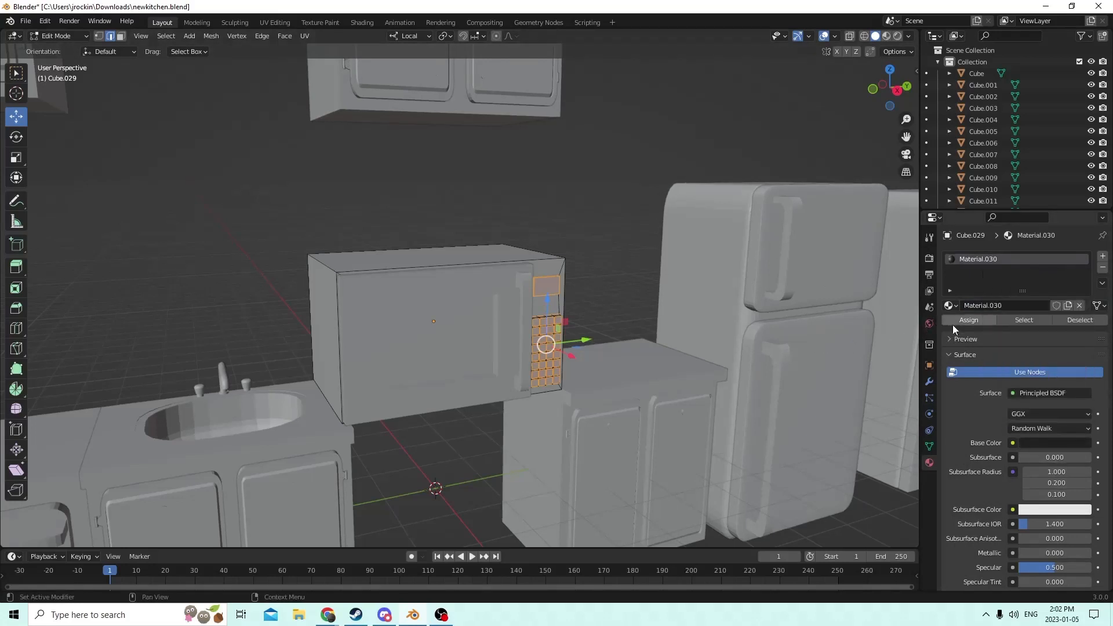
{"action": "middle_click_drag", "start_coordinate": [777, 358], "coordinate": [752, 361]}
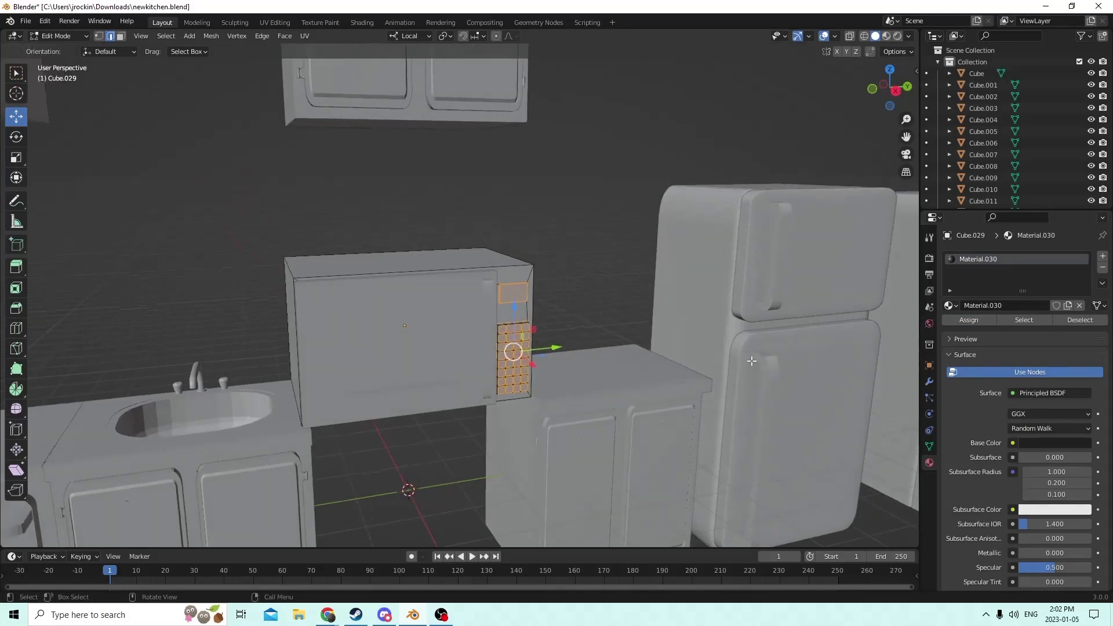
{"action": "middle_click_drag", "start_coordinate": [679, 351], "coordinate": [659, 343]}
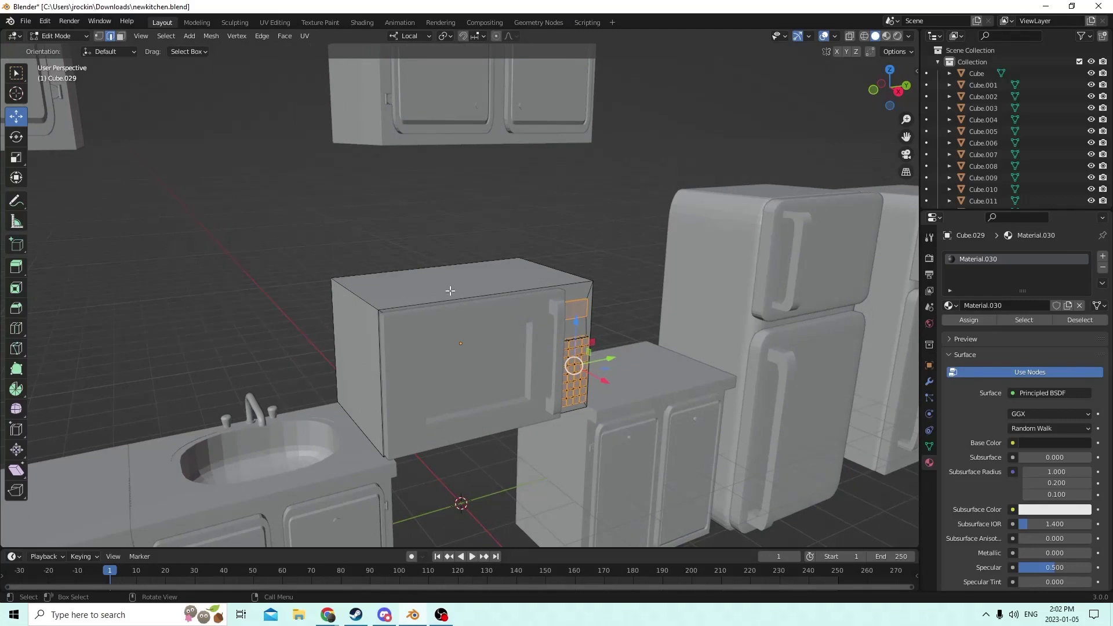
- Undo the stray edge selection on the microwave body and switch to face selection mode
{"action": "left_click", "coordinate": [595, 273]}
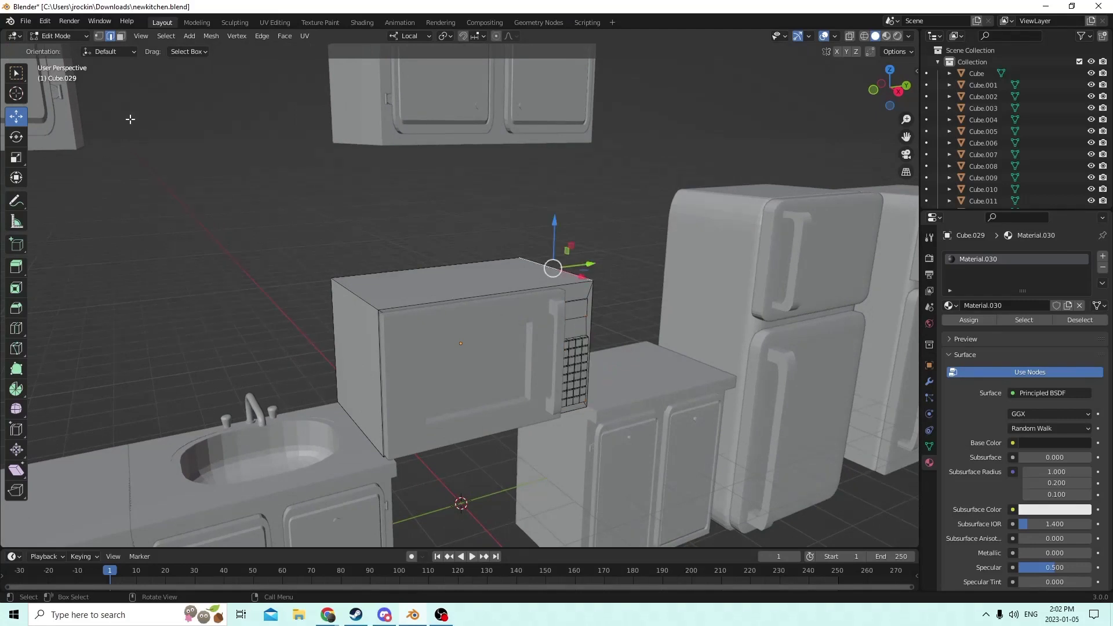
{"action": "left_click", "coordinate": [44, 22]}
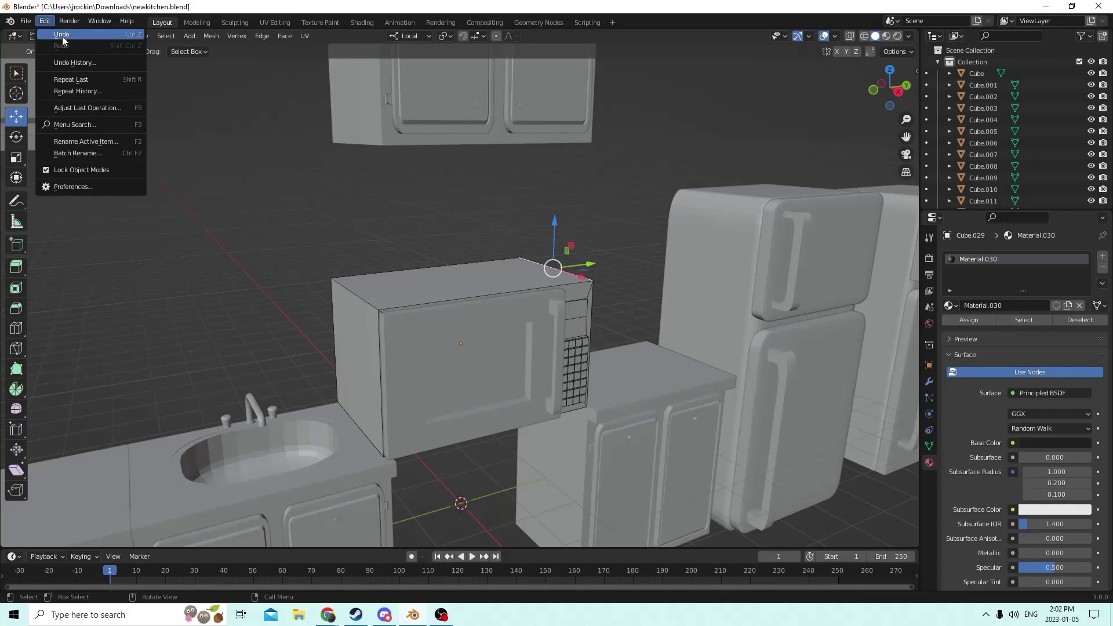
{"action": "left_click", "coordinate": [61, 35]}
{"action": "left_click", "coordinate": [120, 36]}
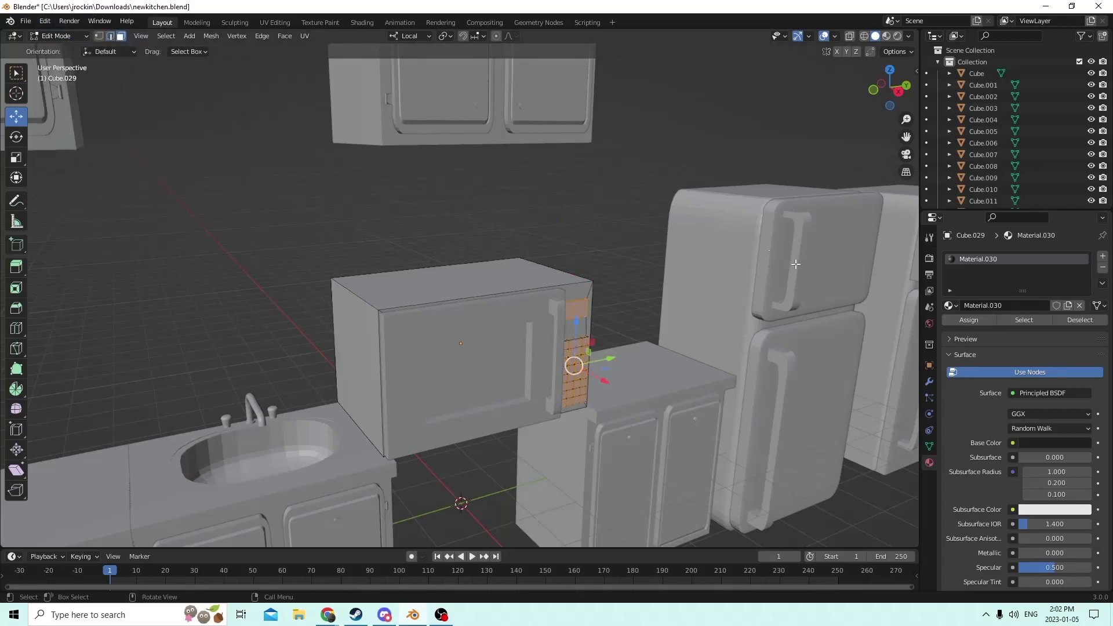
- Select only the linked faces of the microwave body and assign the dark material to them
{"action": "middle_click_drag", "start_coordinate": [718, 261], "coordinate": [762, 271]}
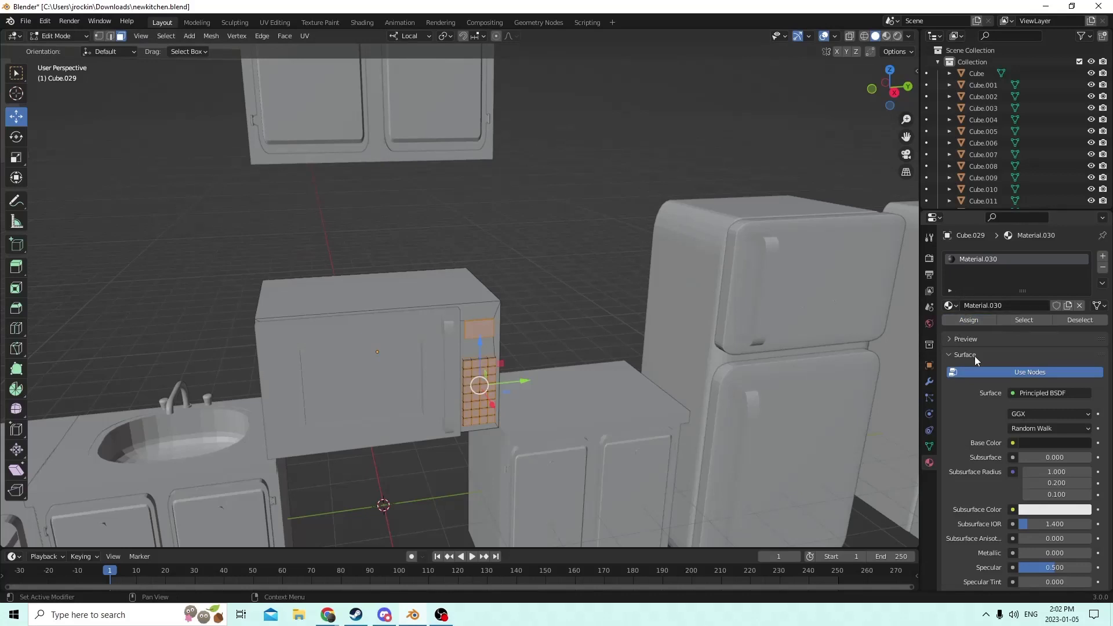
{"action": "middle_click_drag", "start_coordinate": [552, 340], "coordinate": [584, 333]}
{"action": "middle_click_drag", "start_coordinate": [620, 285], "coordinate": [604, 288]}
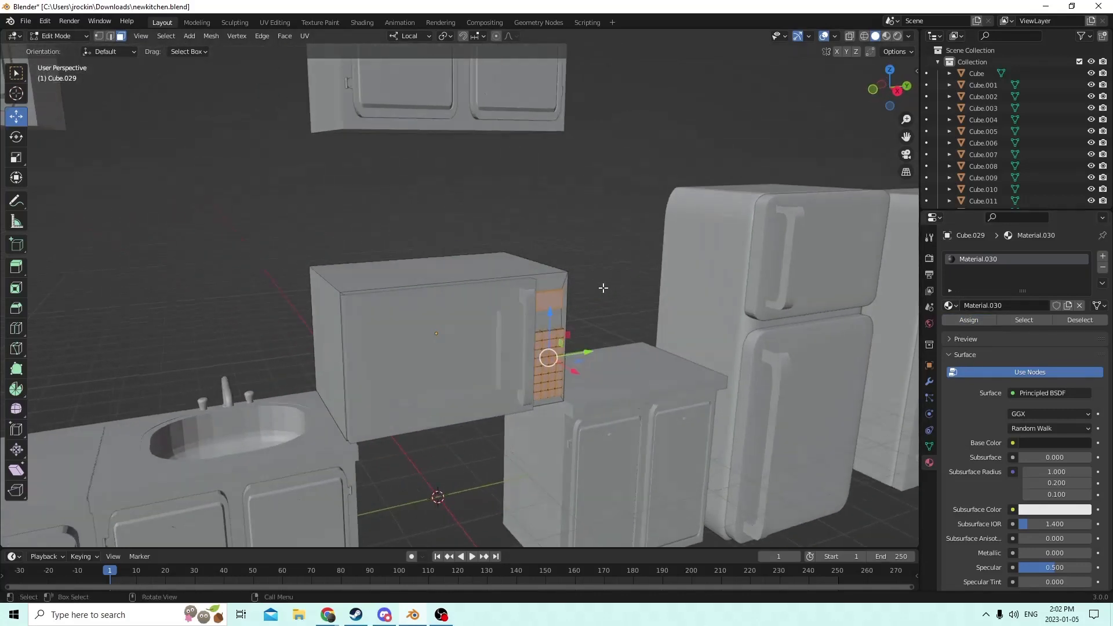
{"action": "left_click", "coordinate": [606, 287]}
{"action": "scroll", "coordinate": [563, 289], "scroll_direction": "up", "scroll_amount": 2}
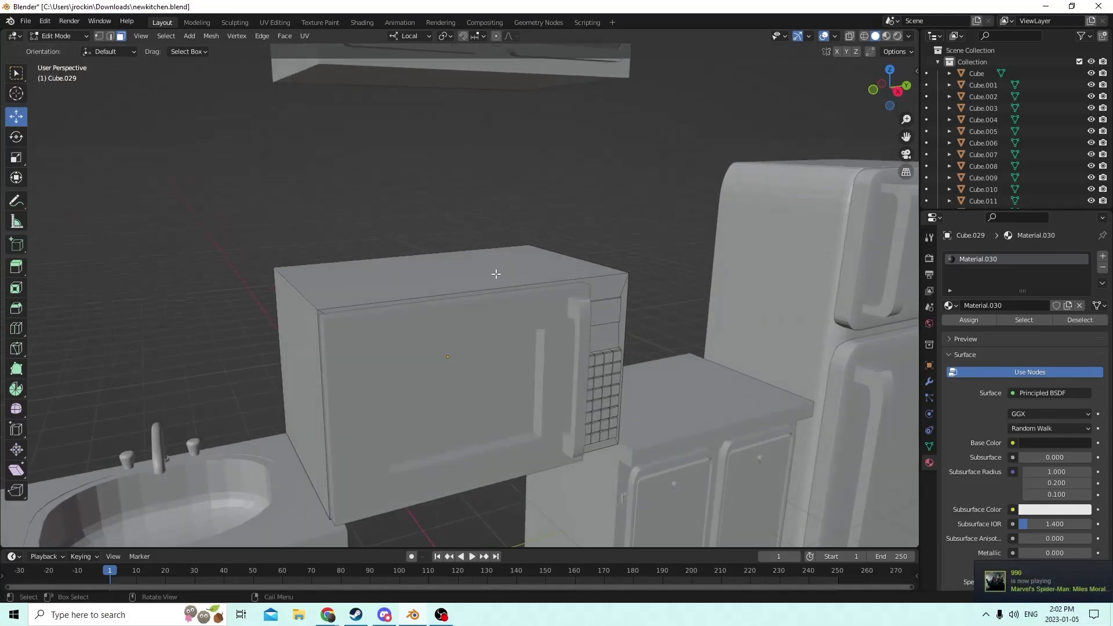
{"action": "key", "text": "l"}
{"action": "left_click", "coordinate": [968, 320]}
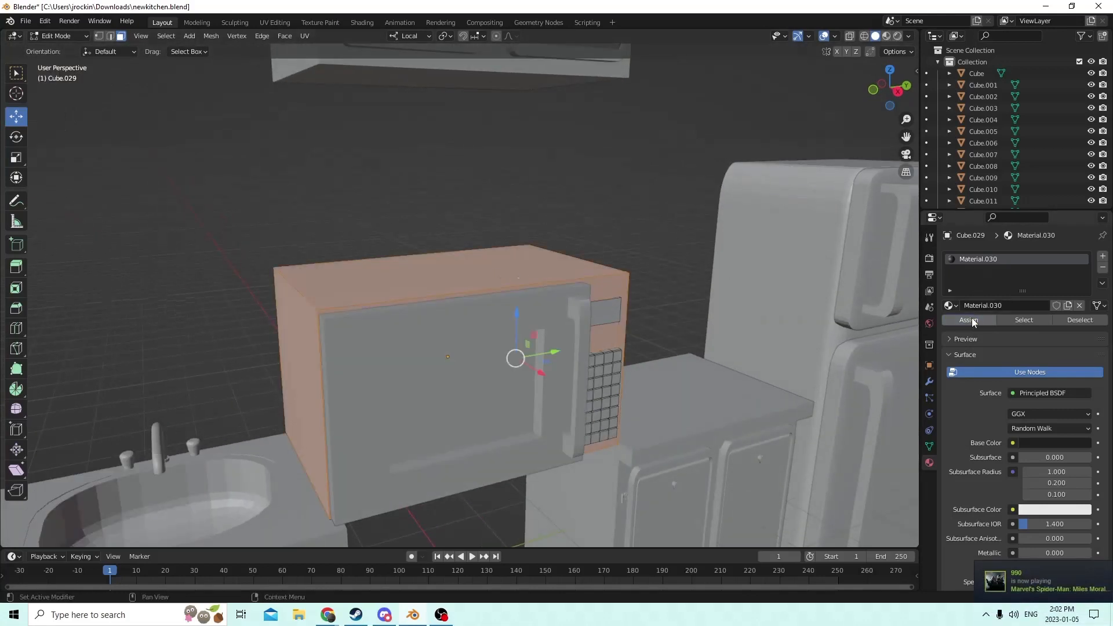
- Return to Object Mode and switch the viewport shading to Material Preview
{"action": "left_click", "coordinate": [642, 232]}
{"action": "key", "text": "Tab"}
{"action": "middle_click_drag", "start_coordinate": [642, 232], "coordinate": [759, 236]}
{"action": "left_click", "coordinate": [887, 37]}
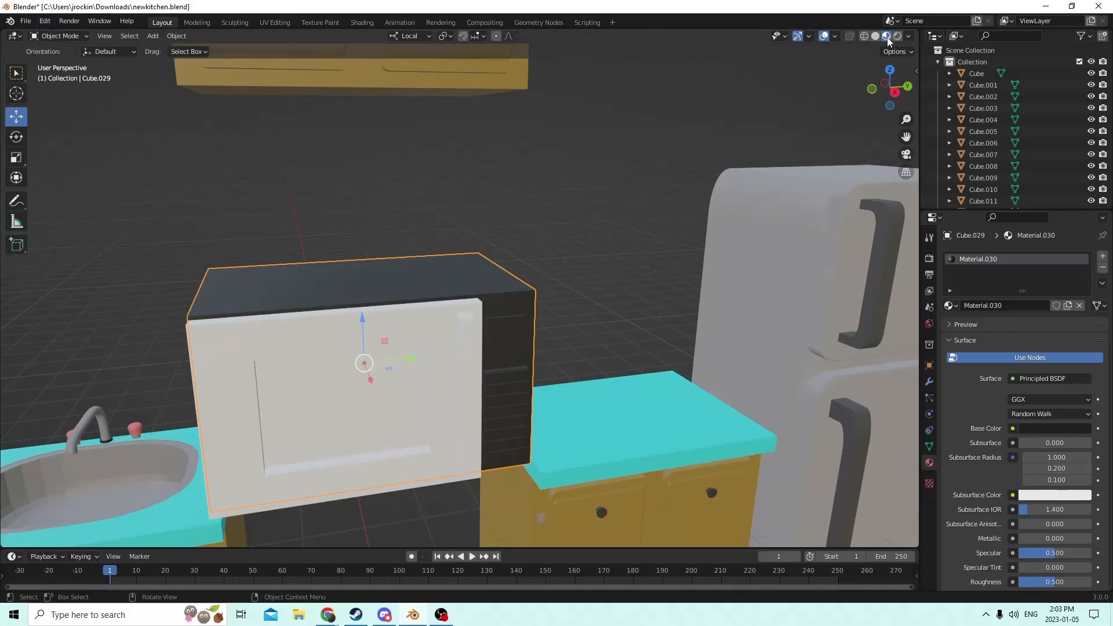
- Undo the recent microwave edits back to Edit Mode with the display and keypad faces selected
{"action": "left_click", "coordinate": [45, 21]}
{"action": "left_click", "coordinate": [58, 34]}
{"action": "left_click", "coordinate": [46, 21]}
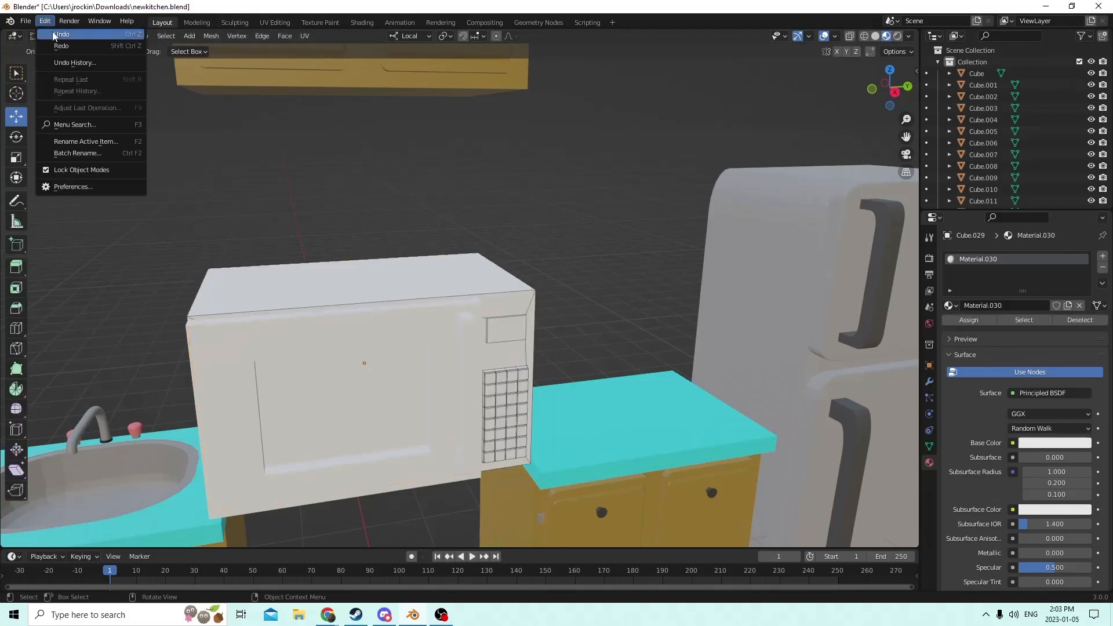
{"action": "left_click", "coordinate": [55, 35]}
{"action": "left_click", "coordinate": [45, 21]}
{"action": "left_click", "coordinate": [57, 35]}
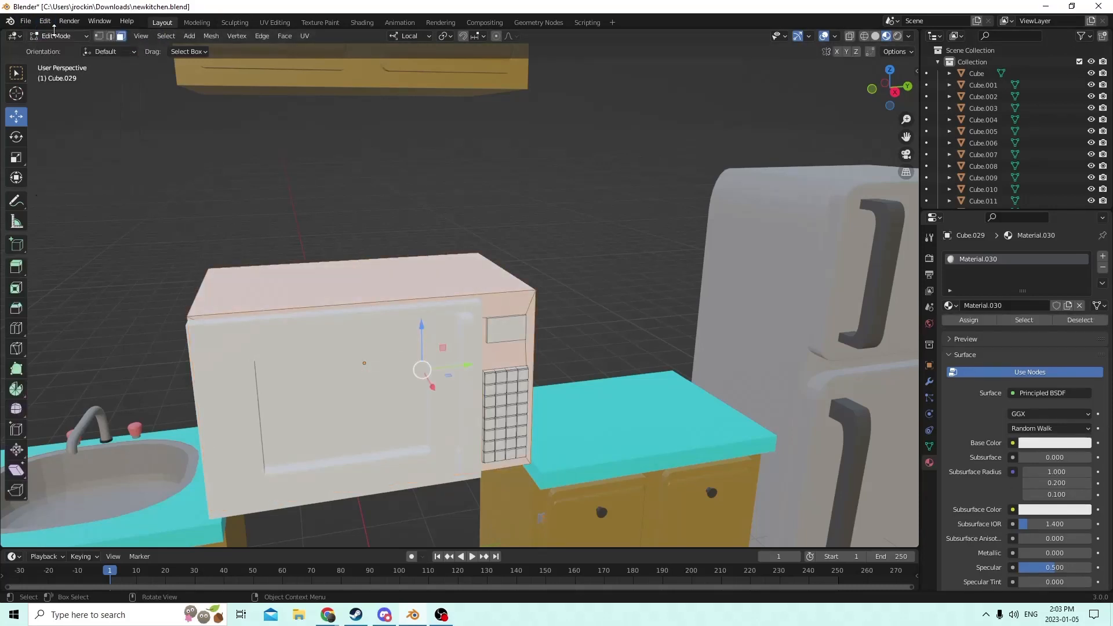
{"action": "left_click", "coordinate": [45, 22]}
{"action": "left_click", "coordinate": [57, 34]}
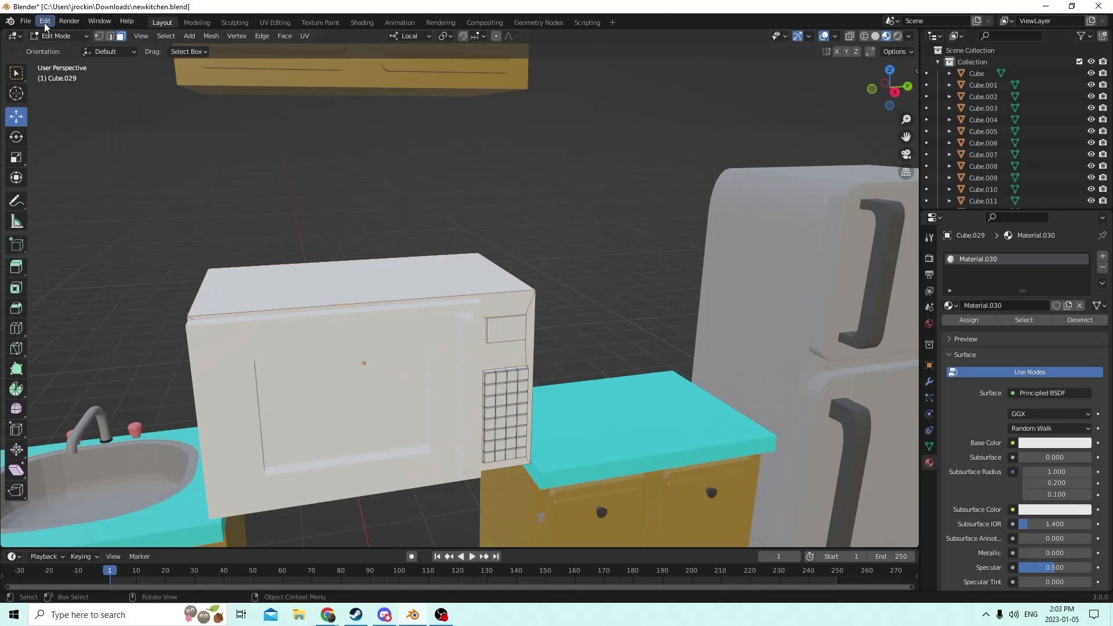
{"action": "left_click", "coordinate": [44, 22]}
{"action": "left_click", "coordinate": [55, 35]}
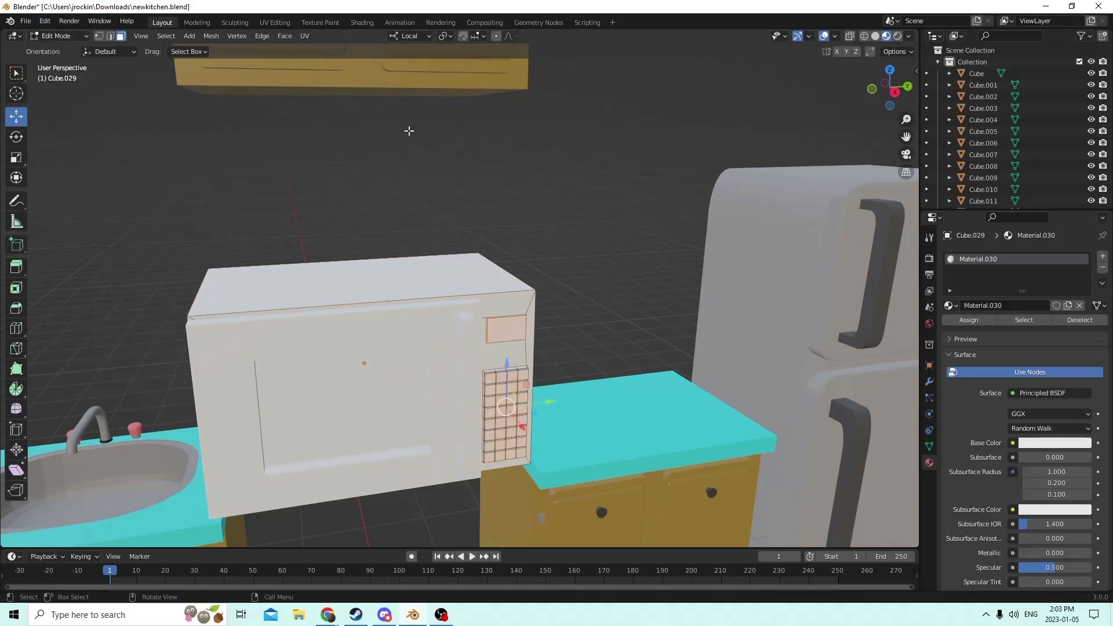
- Set the base color of the microwave body's material to near black
{"action": "middle_click_drag", "start_coordinate": [410, 127], "coordinate": [417, 136]}
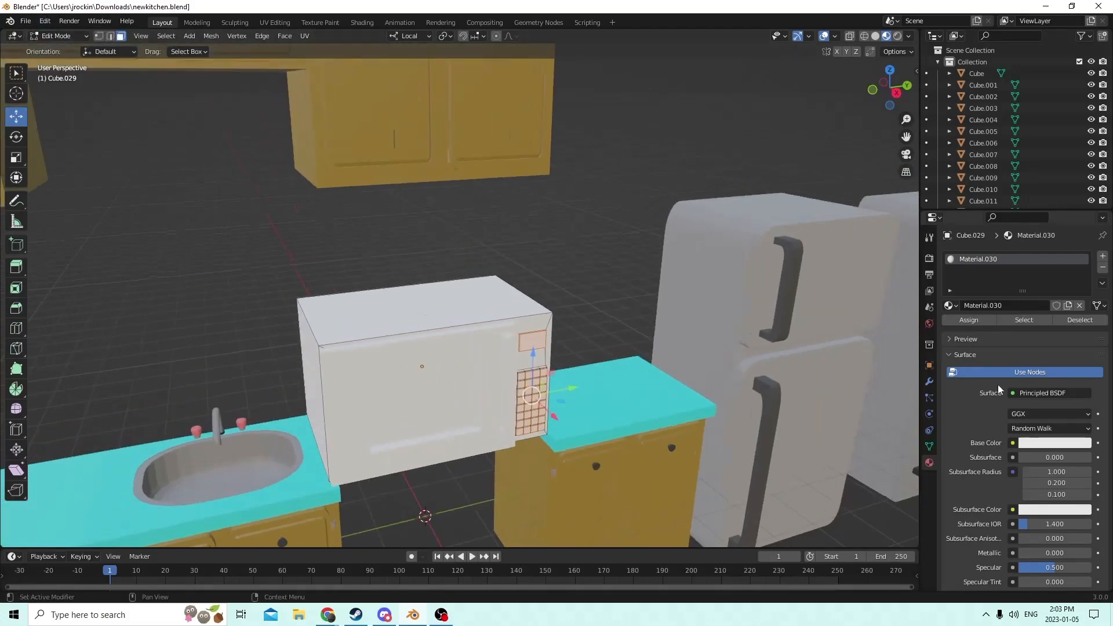
{"action": "middle_click_drag", "start_coordinate": [837, 295], "coordinate": [826, 299]}
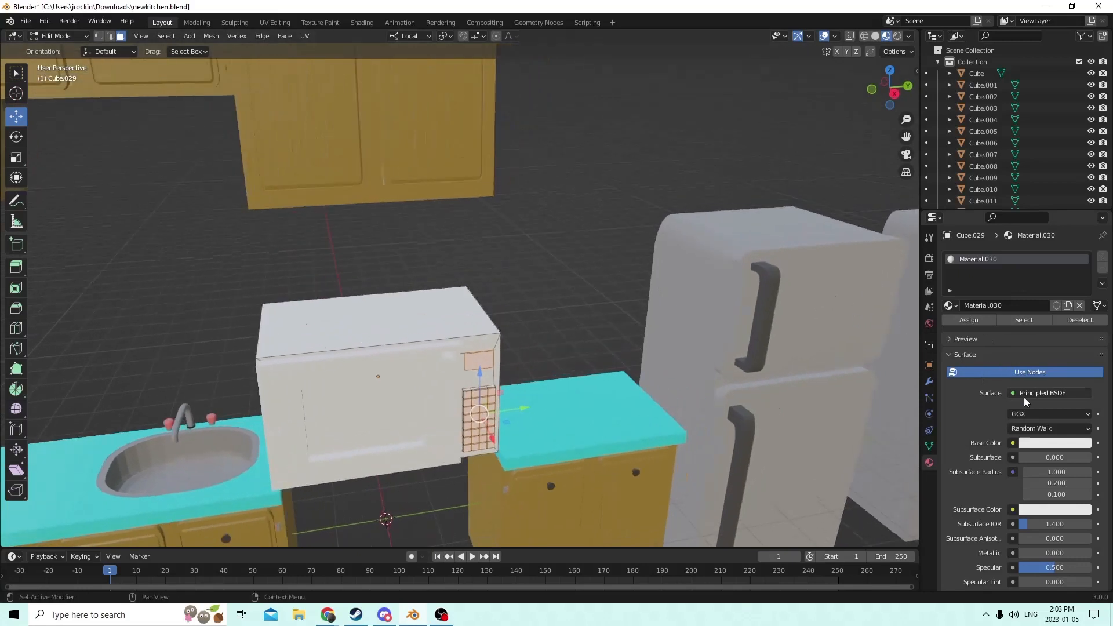
{"action": "left_click", "coordinate": [1047, 443]}
{"action": "left_click_drag", "start_coordinate": [1081, 288], "coordinate": [1083, 351]}
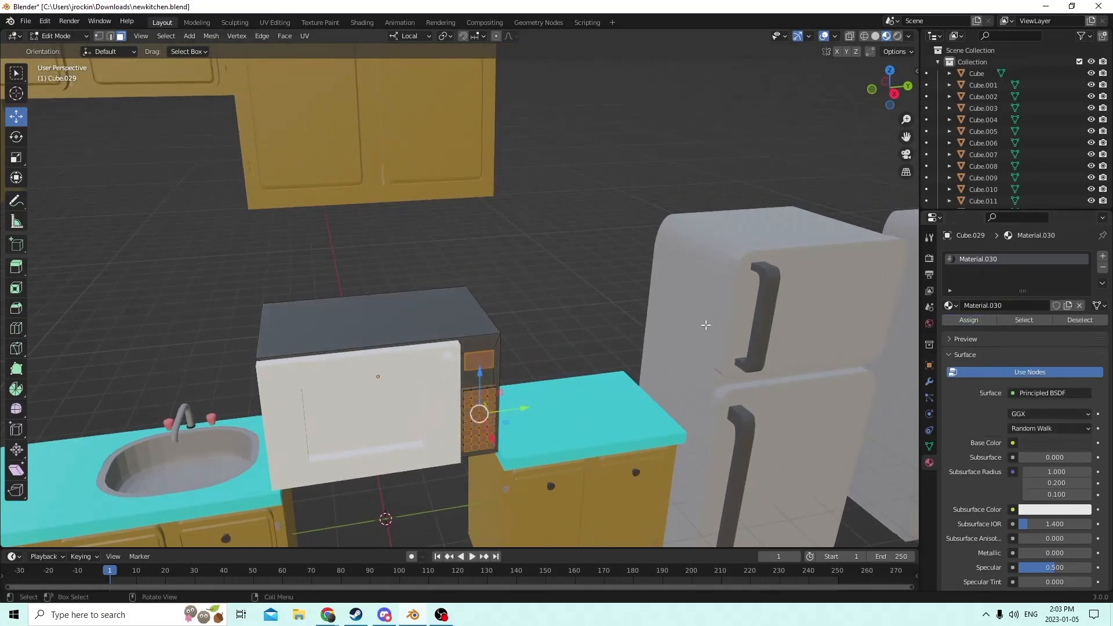
- Add a second material with a pale yellow base color and assign it to the selected display and keypad faces
{"action": "left_click", "coordinate": [1102, 256]}
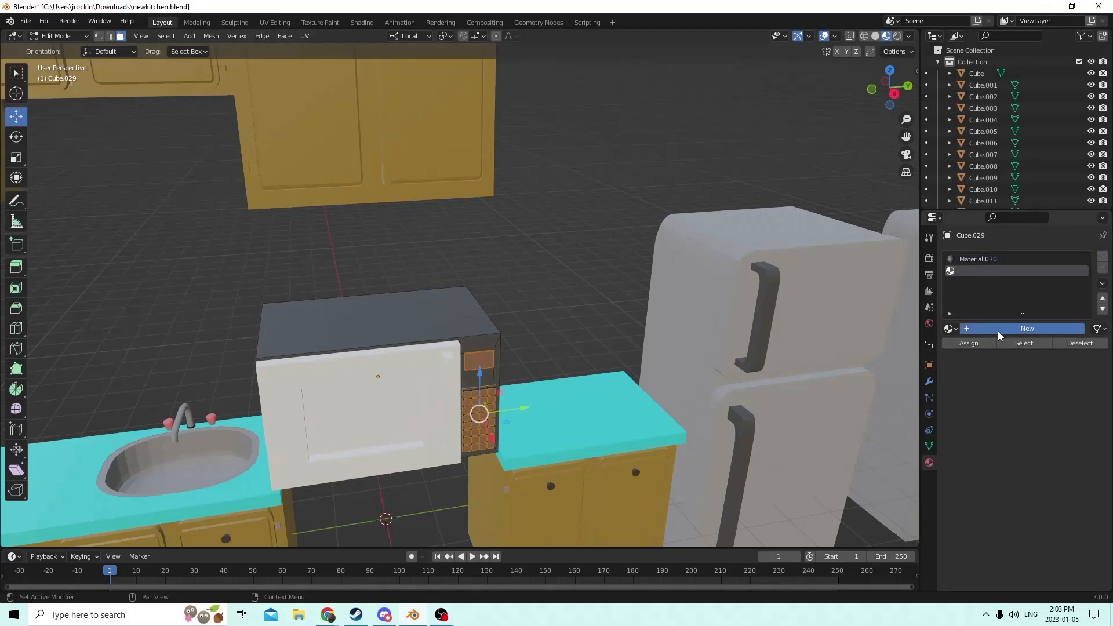
{"action": "left_click", "coordinate": [1003, 328]}
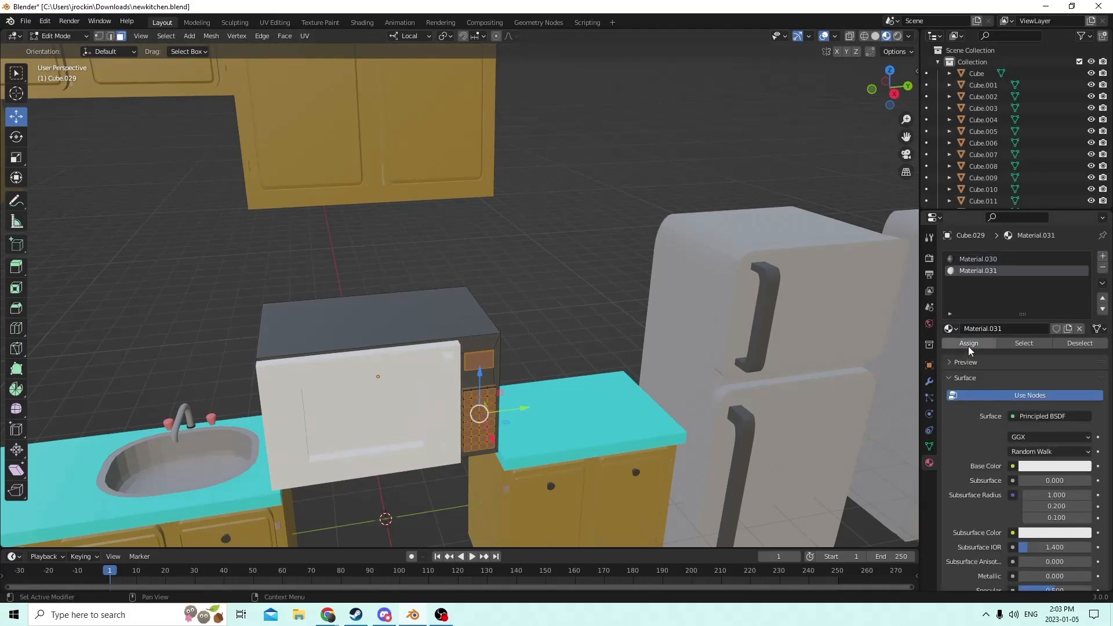
{"action": "left_click", "coordinate": [1054, 466]}
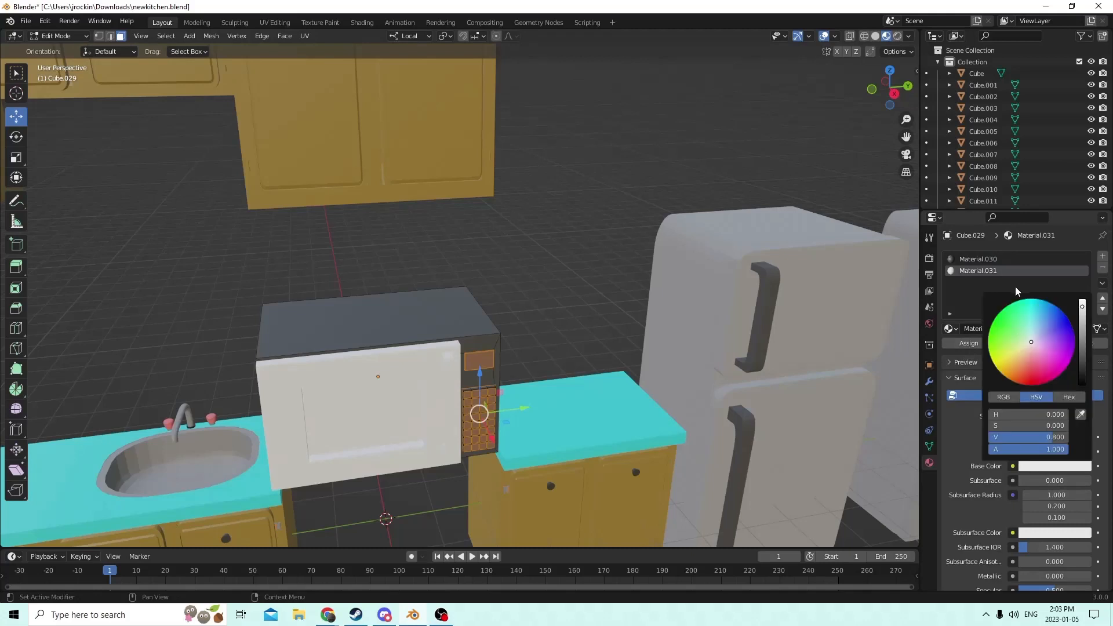
{"action": "left_click_drag", "start_coordinate": [1031, 339], "coordinate": [1019, 349]}
{"action": "left_click", "coordinate": [949, 346]}
{"action": "scroll", "coordinate": [618, 273], "scroll_direction": "up", "scroll_amount": 5}
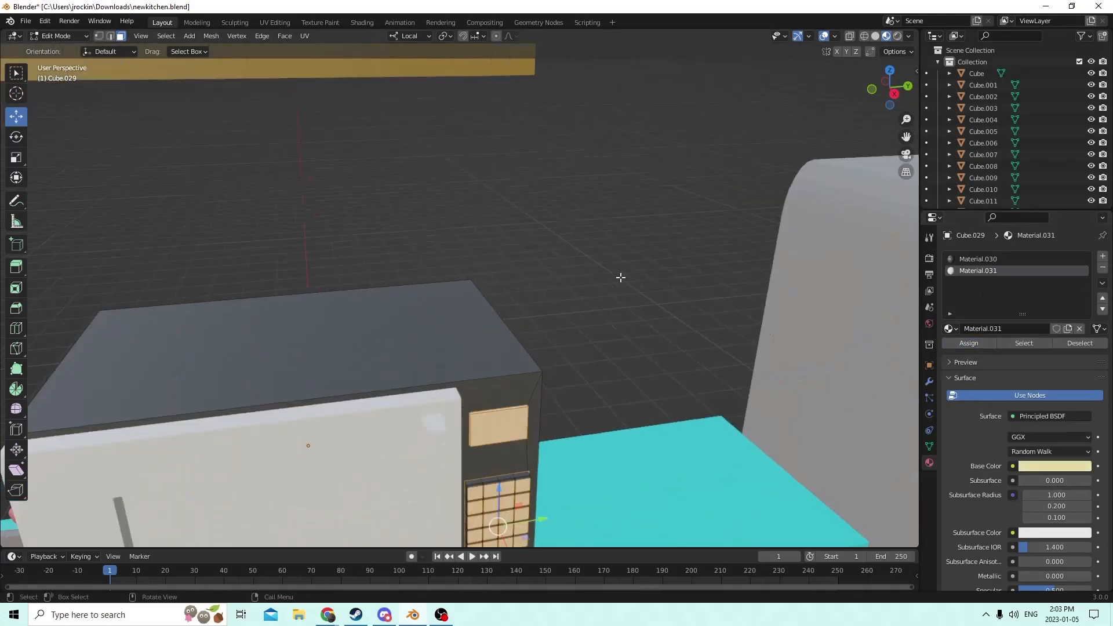
{"action": "left_click", "coordinate": [673, 256]}
- Add a third material with a bright green base color (H 0.340, S 0.937, V 0.800) and assign it to the microwave's display panel
{"action": "mouse_move", "coordinate": [672, 256]}
{"action": "middle_mouse_down"}
{"action": "mouse_move", "coordinate": [684, 251]}
{"action": "mouse_move", "coordinate": [658, 259]}
{"action": "middle_mouse_up"}
{"action": "scroll", "coordinate": [671, 254], "scroll_direction": "down", "scroll_amount": 2}
{"action": "scroll", "coordinate": [663, 257], "scroll_direction": "up", "scroll_amount": 2}
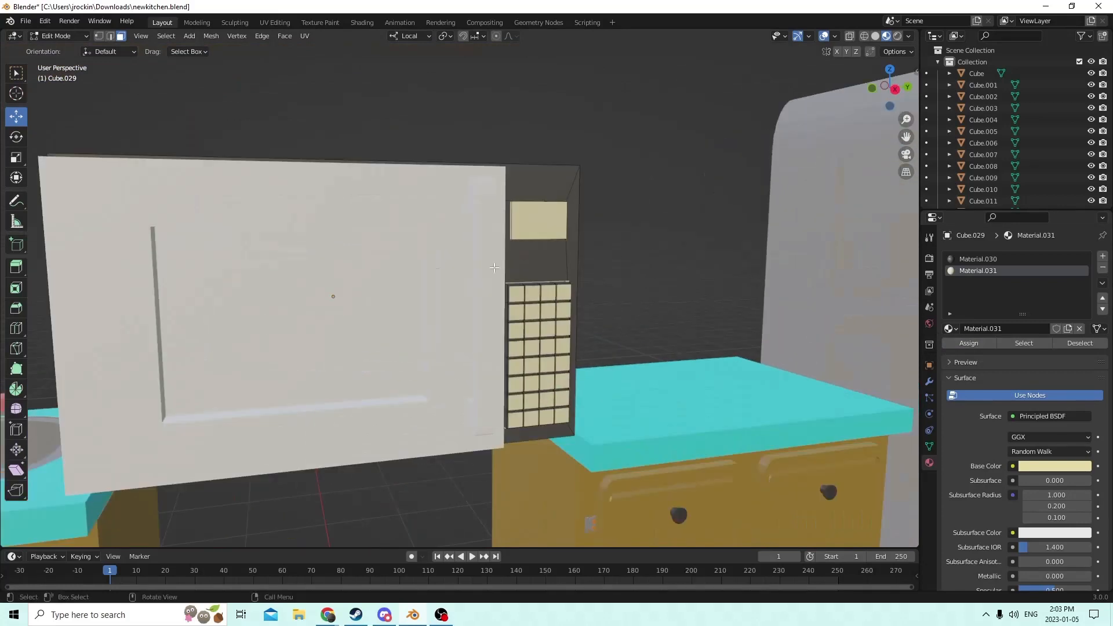
{"action": "left_click", "coordinate": [502, 284]}
{"action": "mouse_move", "coordinate": [502, 284]}
{"action": "middle_mouse_down"}
{"action": "mouse_move", "coordinate": [718, 283]}
{"action": "mouse_move", "coordinate": [522, 287]}
{"action": "middle_mouse_up"}
{"action": "left_click", "coordinate": [378, 302]}
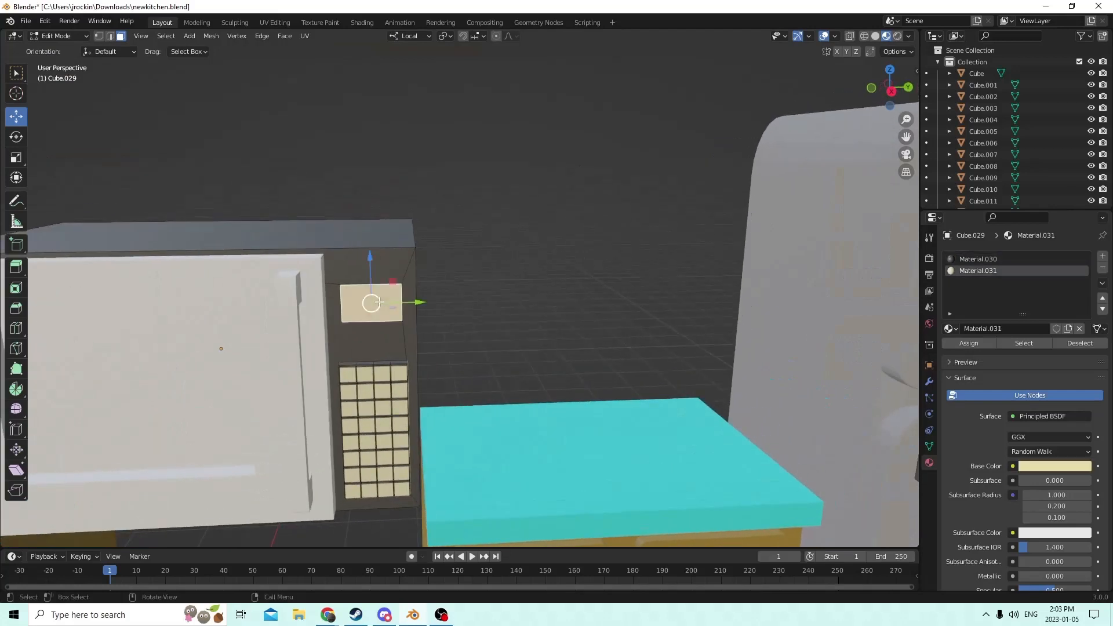
{"action": "left_click", "coordinate": [397, 290], "text": "shift"}
{"action": "key", "text": "l"}
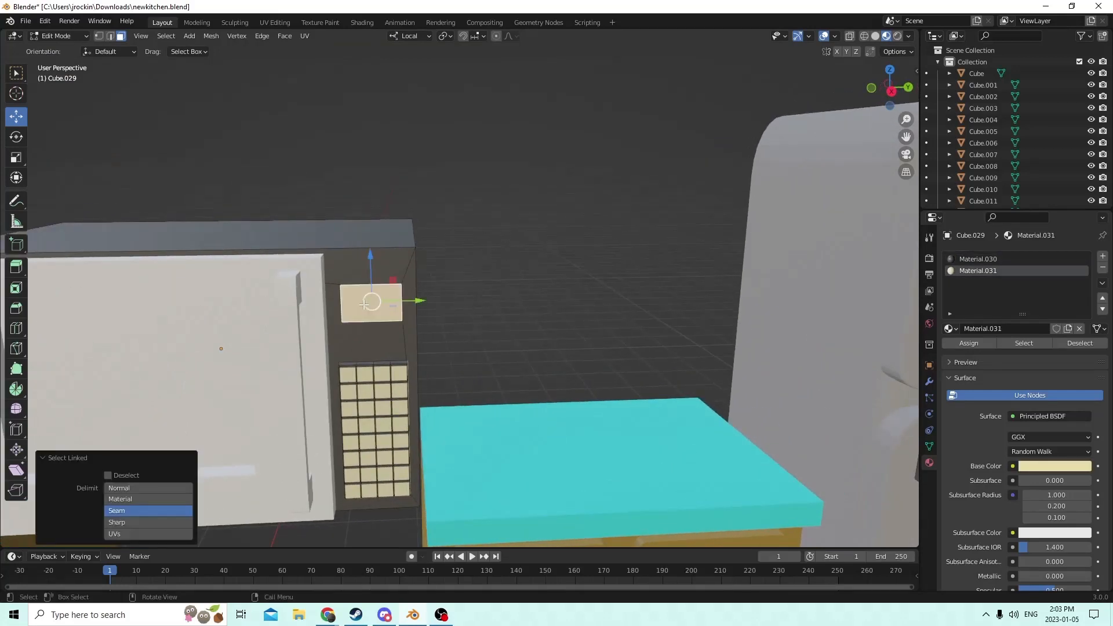
{"action": "left_click", "coordinate": [1103, 255]}
{"action": "left_click", "coordinate": [1015, 325]}
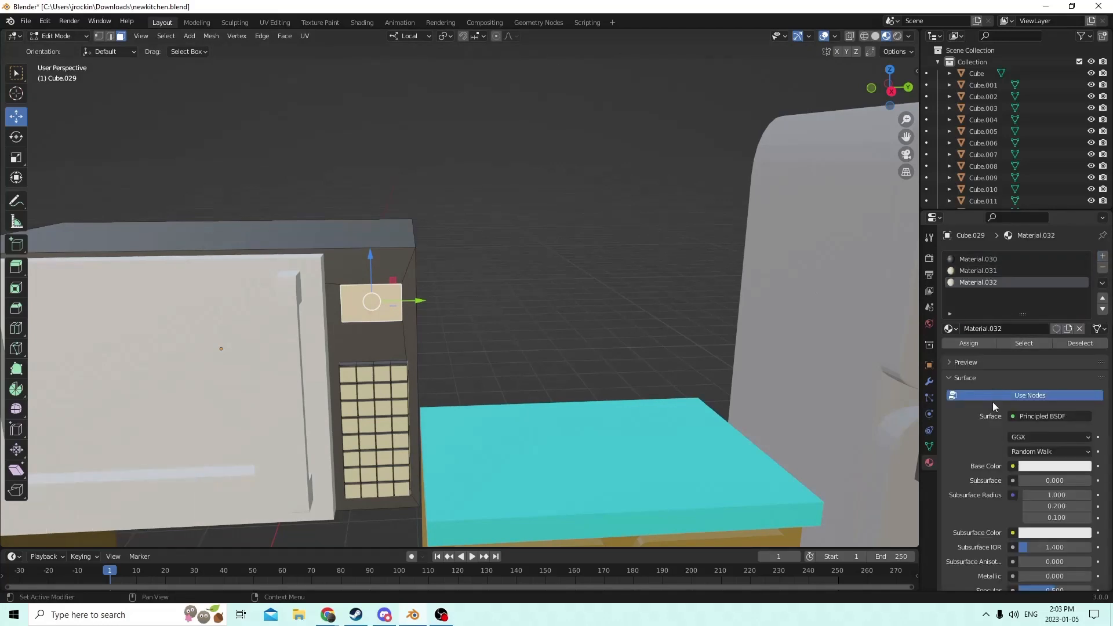
{"action": "left_click", "coordinate": [1049, 467]}
{"action": "left_click_drag", "start_coordinate": [1031, 344], "coordinate": [998, 348]}
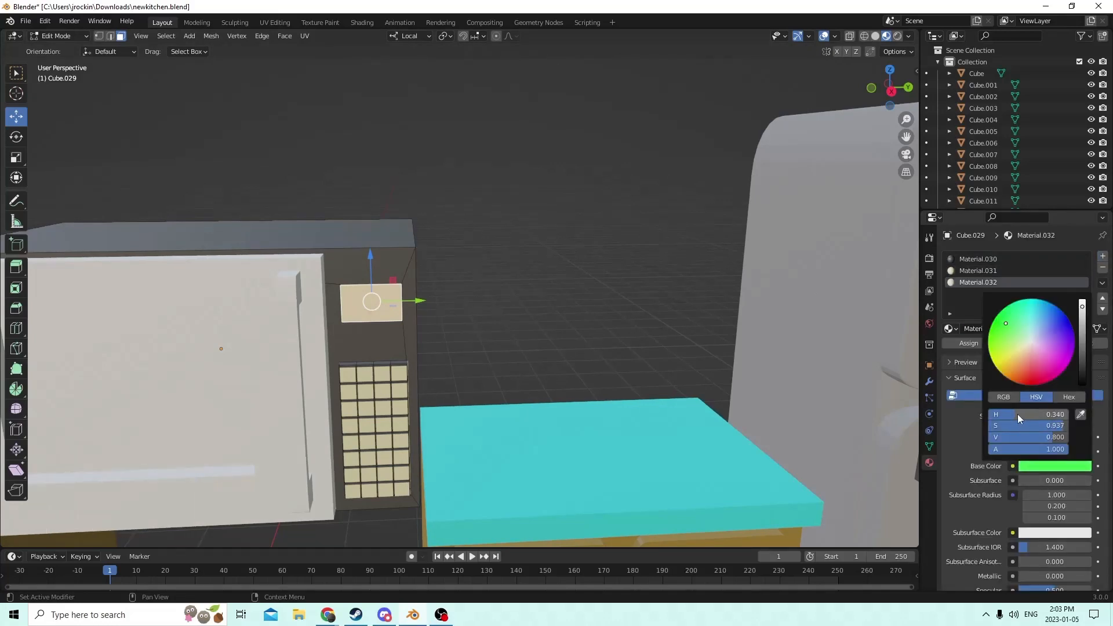
{"action": "left_click", "coordinate": [960, 344]}
{"action": "left_click", "coordinate": [572, 268]}
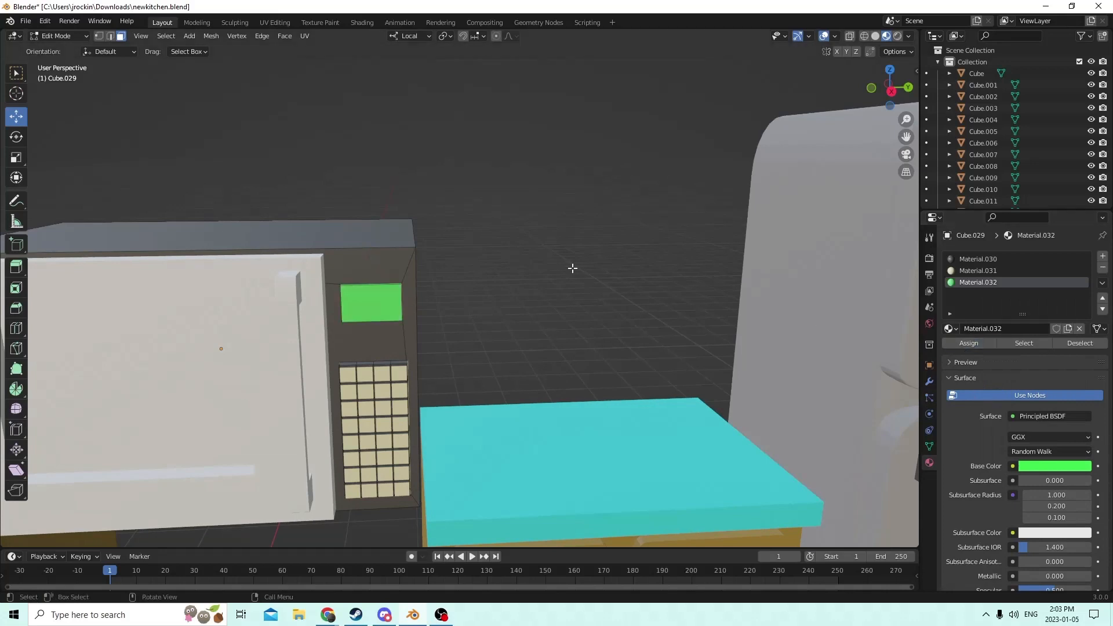
- Leave Edit Mode on the microwave body and open the microwave door's mesh in Edit Mode
{"action": "scroll", "coordinate": [572, 268], "scroll_direction": "down", "scroll_amount": 2}
{"action": "middle_click_drag", "start_coordinate": [572, 269], "coordinate": [629, 285]}
{"action": "left_click", "coordinate": [447, 308]}
{"action": "middle_click_drag", "start_coordinate": [446, 307], "coordinate": [361, 361]}
{"action": "key", "text": "Tab"}
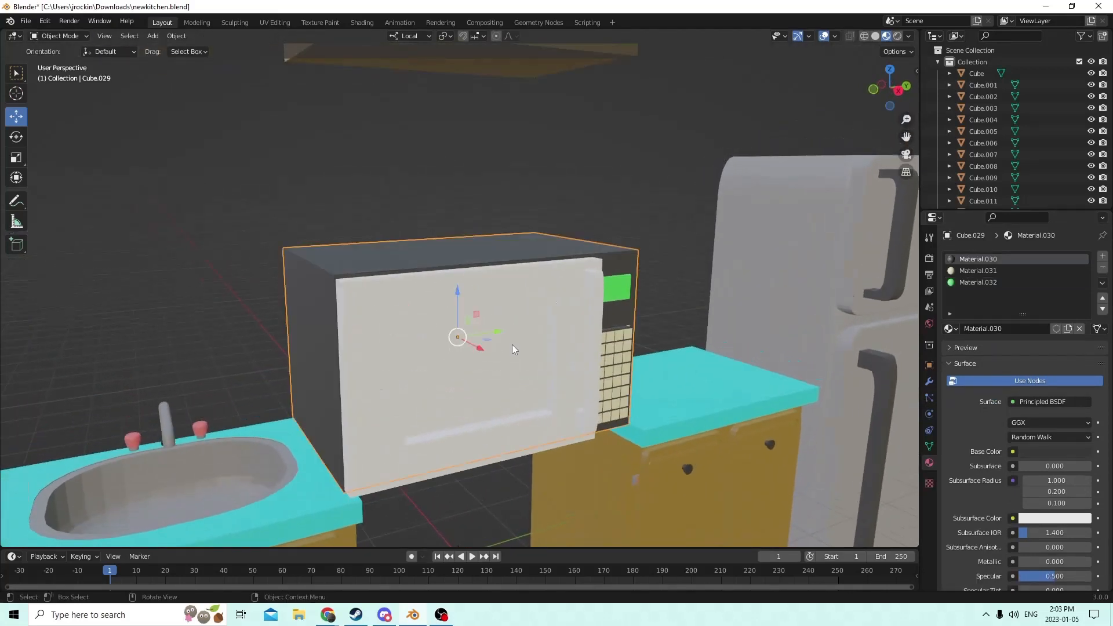
{"action": "scroll", "coordinate": [513, 344], "scroll_direction": "up", "scroll_amount": 2}
{"action": "key", "text": "Tab"}
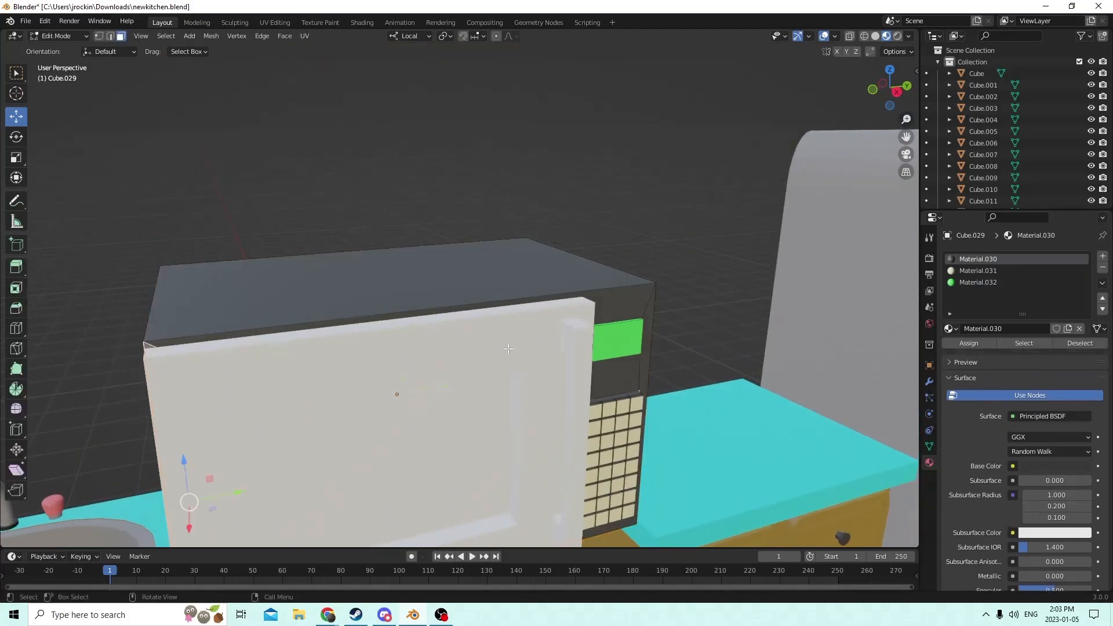
{"action": "left_click", "coordinate": [469, 359]}
{"action": "key", "text": "Tab"}
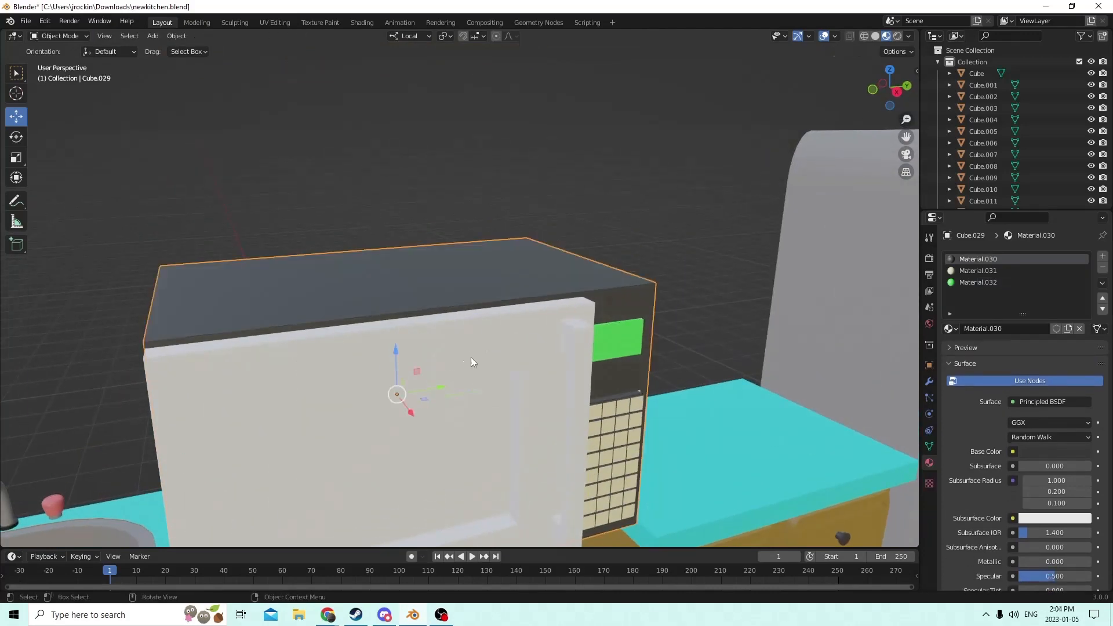
{"action": "left_click", "coordinate": [471, 357]}
{"action": "key", "text": "Tab"}
{"action": "middle_click_drag", "start_coordinate": [471, 357], "coordinate": [538, 316]}
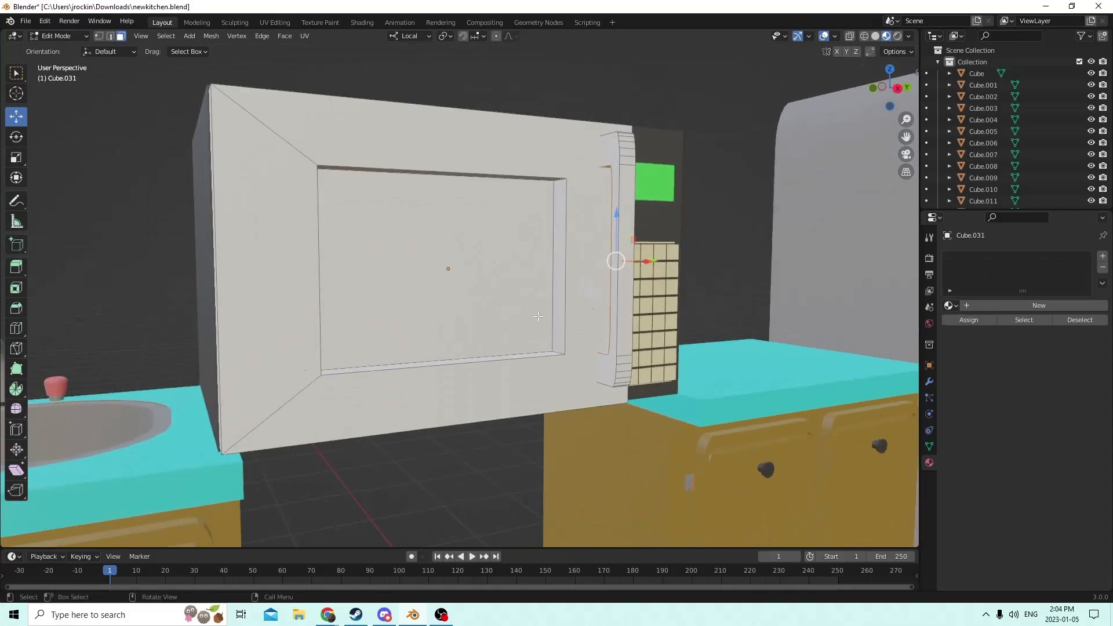
- Create a new material for the microwave door and set its base color to near black
{"action": "left_click", "coordinate": [1103, 258]}
{"action": "left_click", "coordinate": [1012, 306]}
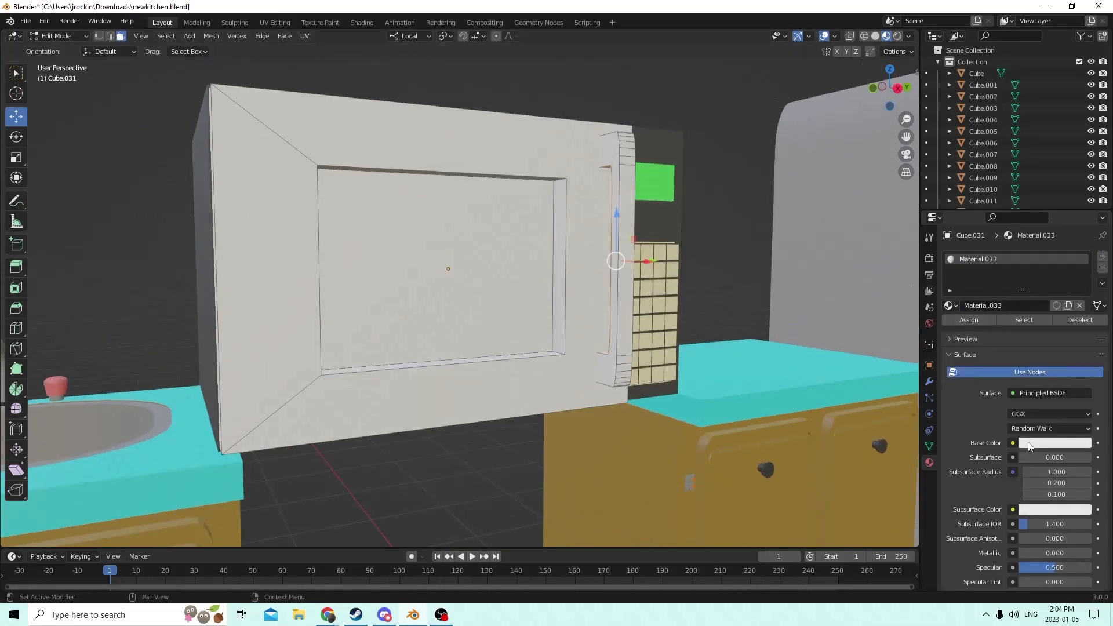
{"action": "left_click", "coordinate": [1029, 444]}
{"action": "left_click_drag", "start_coordinate": [1082, 284], "coordinate": [1081, 360]}
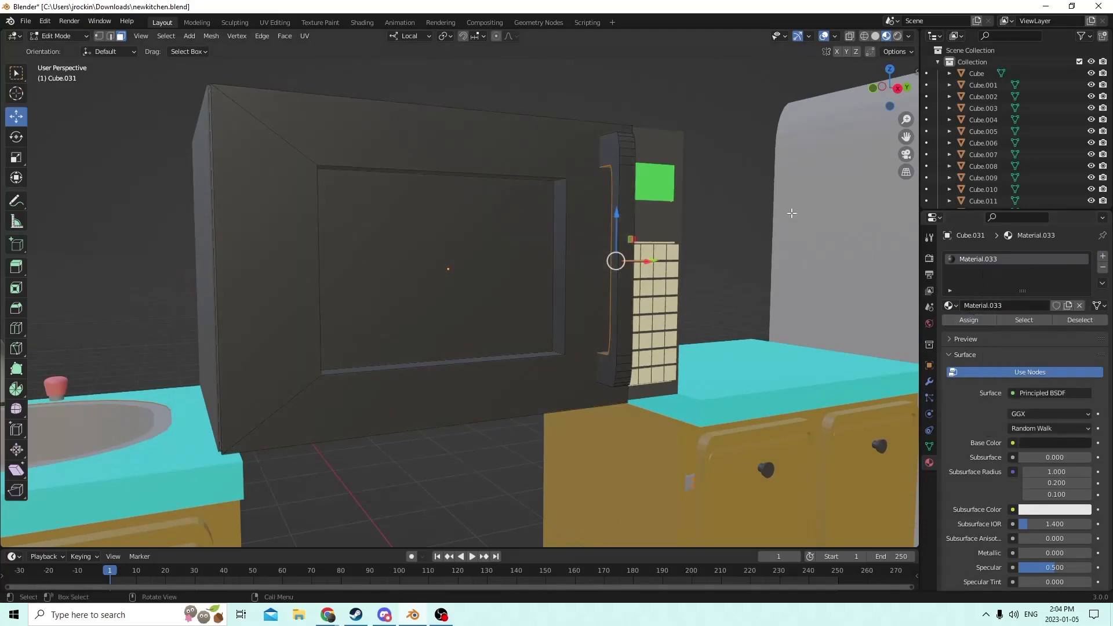
- Add a second material with a dark golden base color (H 0.108, S 0.908, V 0.168) and assign it to the whole door handle
{"action": "mouse_move", "coordinate": [706, 154]}
{"action": "middle_mouse_down"}
{"action": "mouse_move", "coordinate": [706, 184]}
{"action": "mouse_move", "coordinate": [698, 169]}
{"action": "middle_mouse_up"}
{"action": "left_click", "coordinate": [699, 183]}
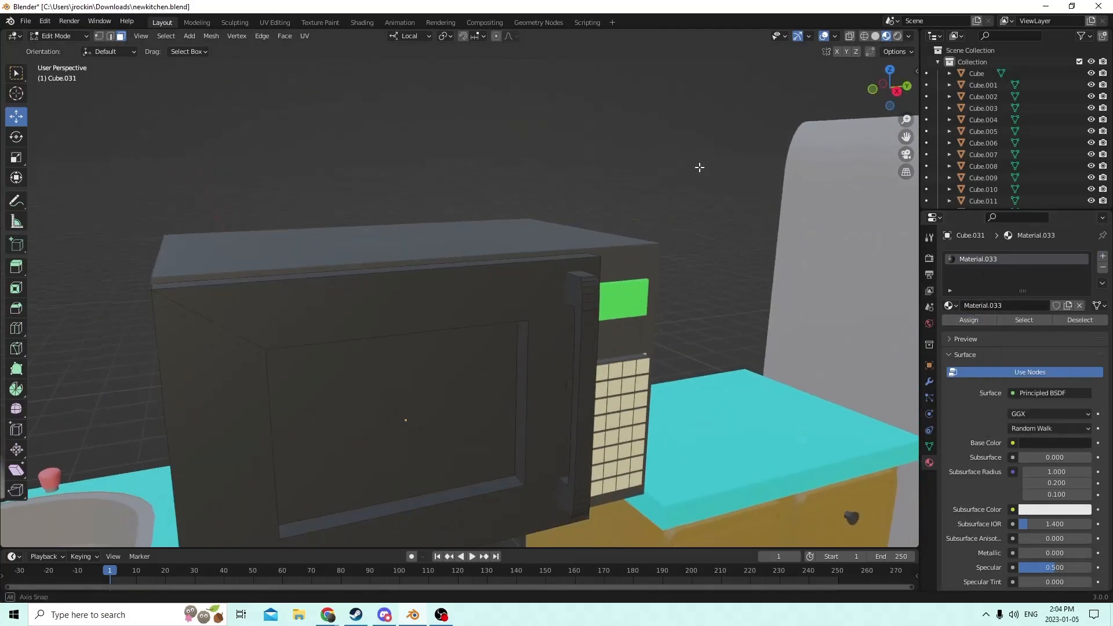
{"action": "key", "text": "l"}
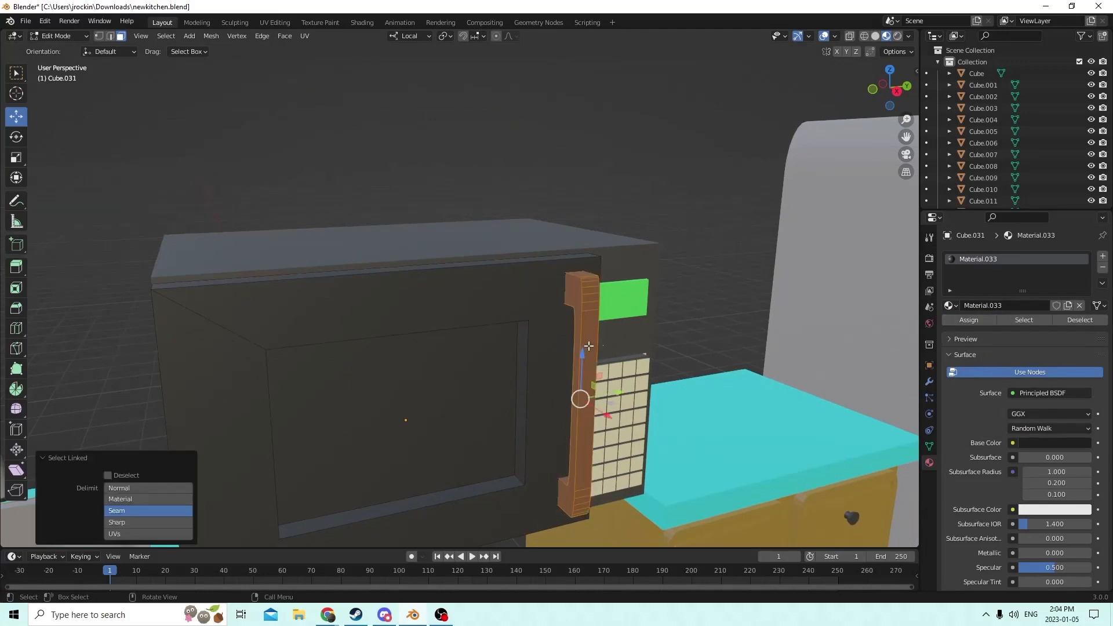
{"action": "left_click", "coordinate": [1103, 256]}
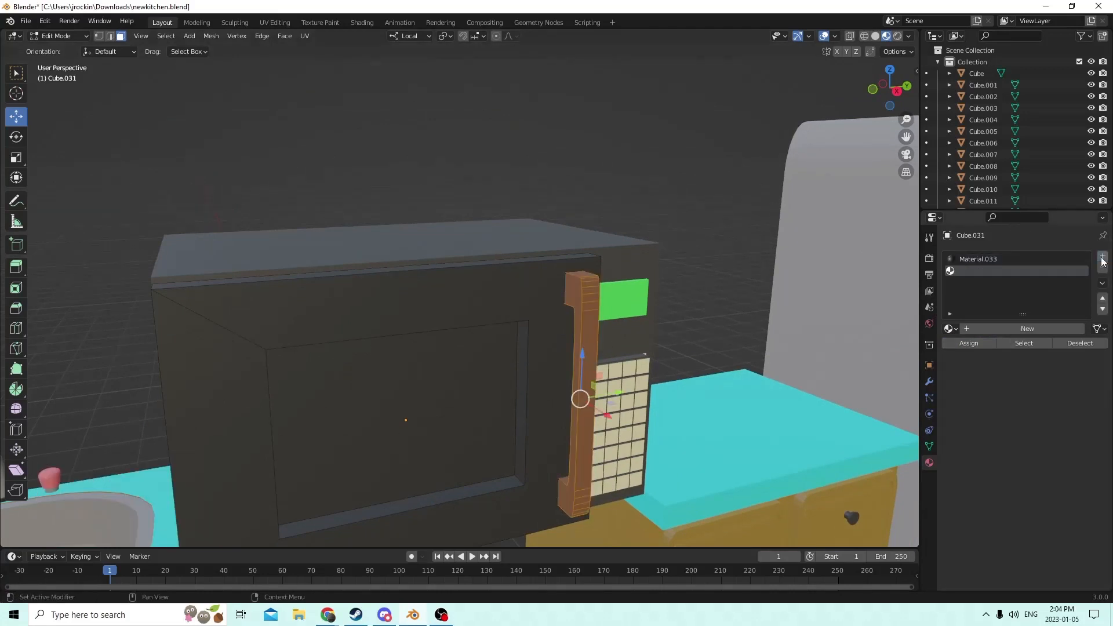
{"action": "left_click", "coordinate": [1027, 328]}
{"action": "left_click", "coordinate": [1034, 466]}
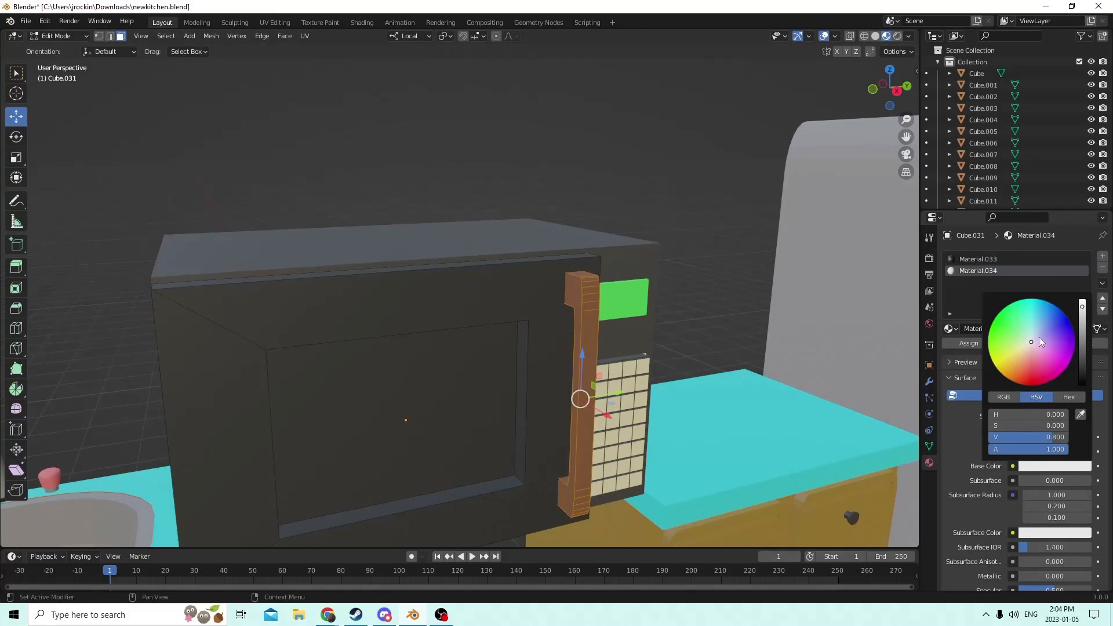
{"action": "left_click_drag", "start_coordinate": [1030, 345], "coordinate": [1009, 364]}
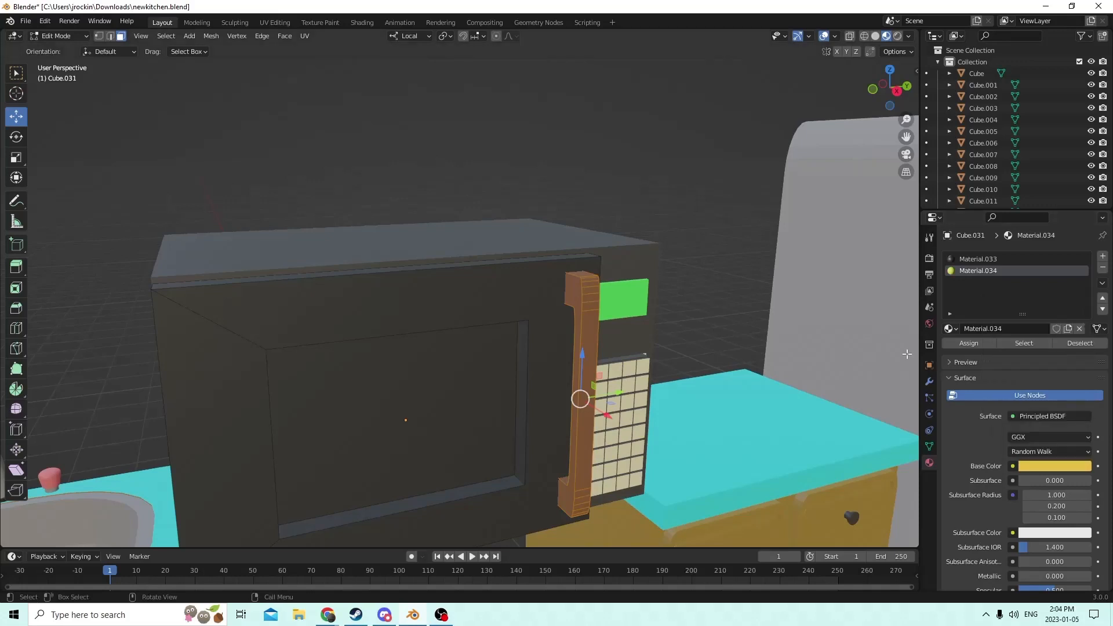
{"action": "left_click", "coordinate": [1066, 466]}
{"action": "left_click_drag", "start_coordinate": [1081, 313], "coordinate": [1082, 347]}
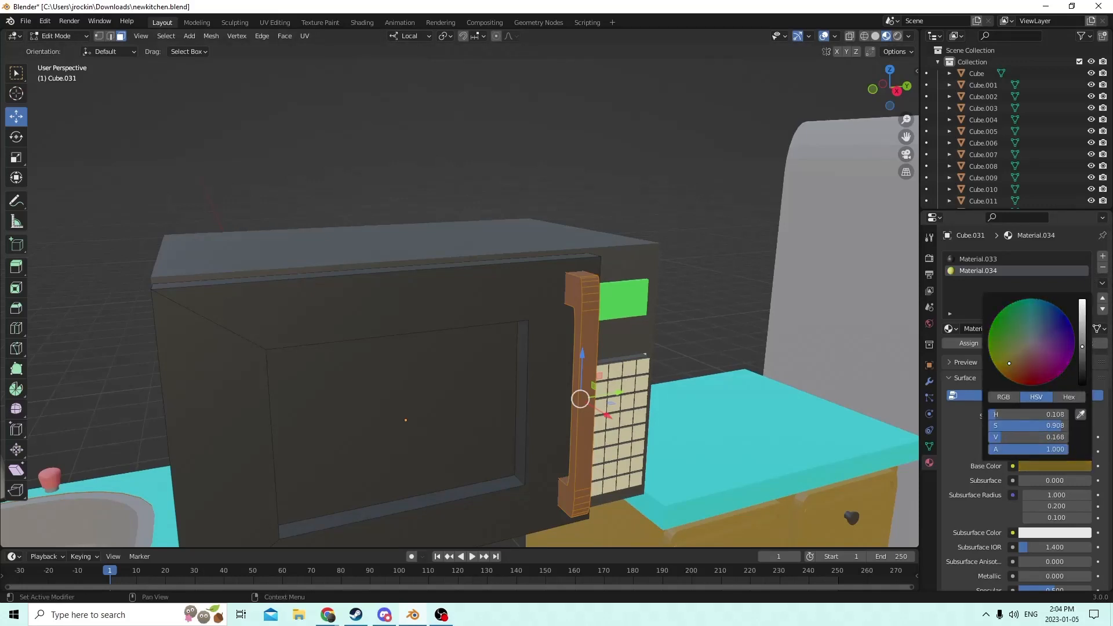
{"action": "left_click", "coordinate": [959, 345]}
{"action": "left_click", "coordinate": [627, 157]}
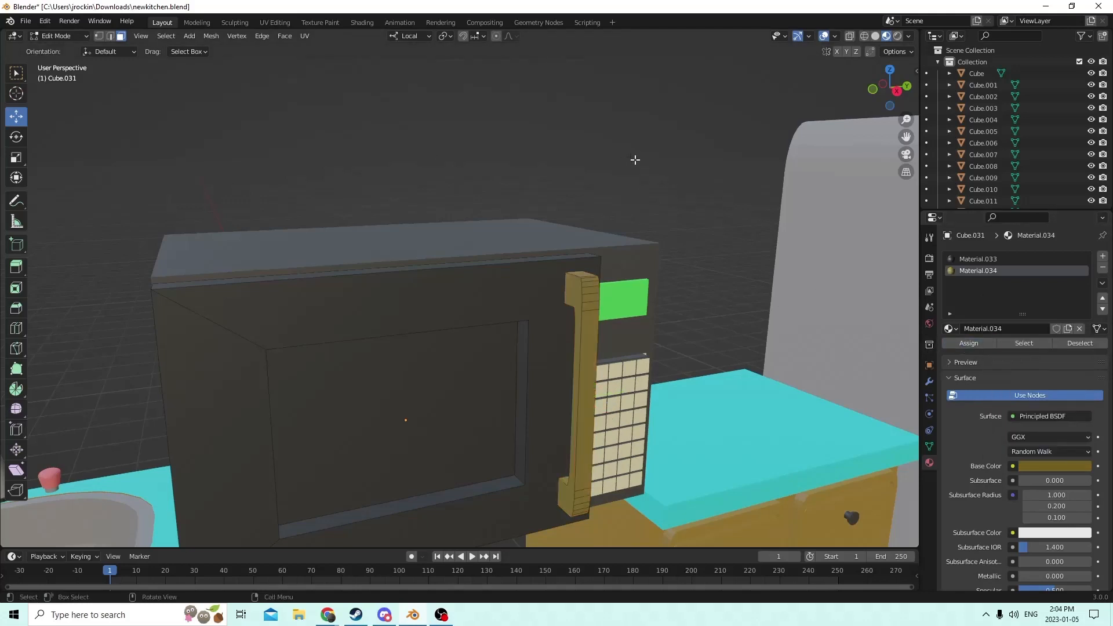
- Select the recessed window face in the middle of the microwave door
{"action": "middle_click_drag", "start_coordinate": [636, 160], "coordinate": [628, 156]}
{"action": "scroll", "coordinate": [628, 160], "scroll_direction": "down", "scroll_amount": 2}
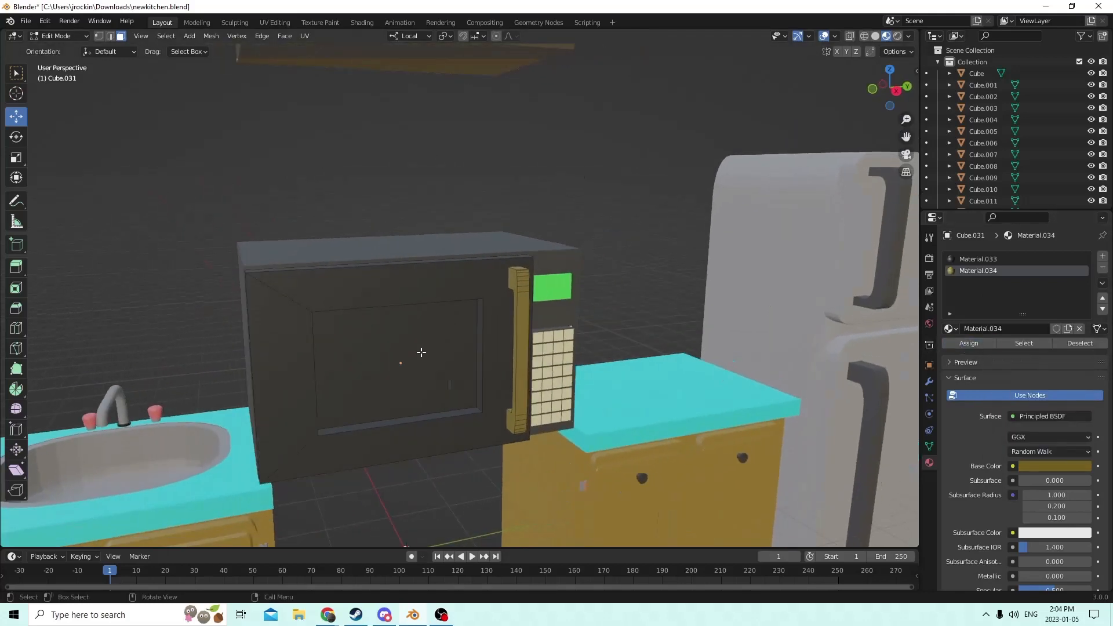
{"action": "key", "text": "l"}
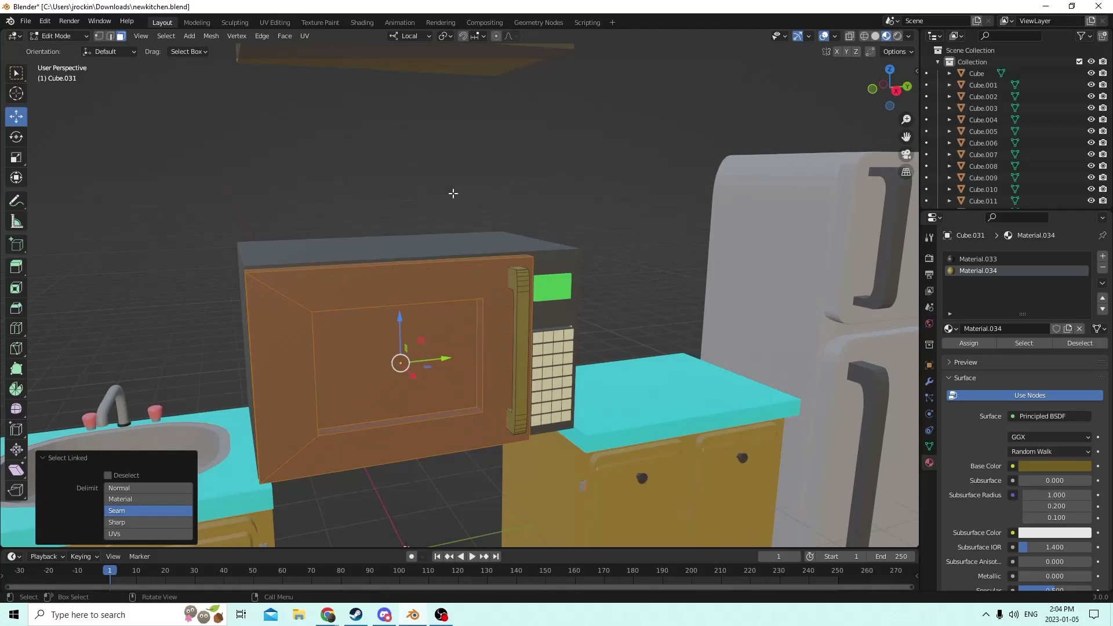
{"action": "left_click", "coordinate": [340, 188]}
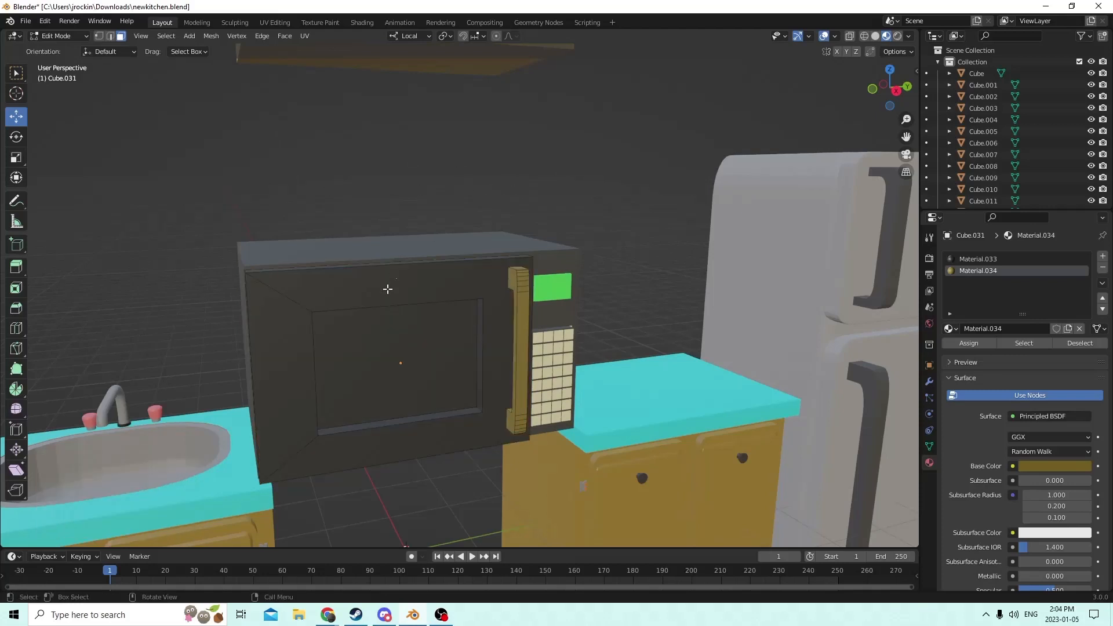
{"action": "left_click", "coordinate": [375, 339]}
{"action": "middle_click_drag", "start_coordinate": [375, 339], "coordinate": [508, 246]}
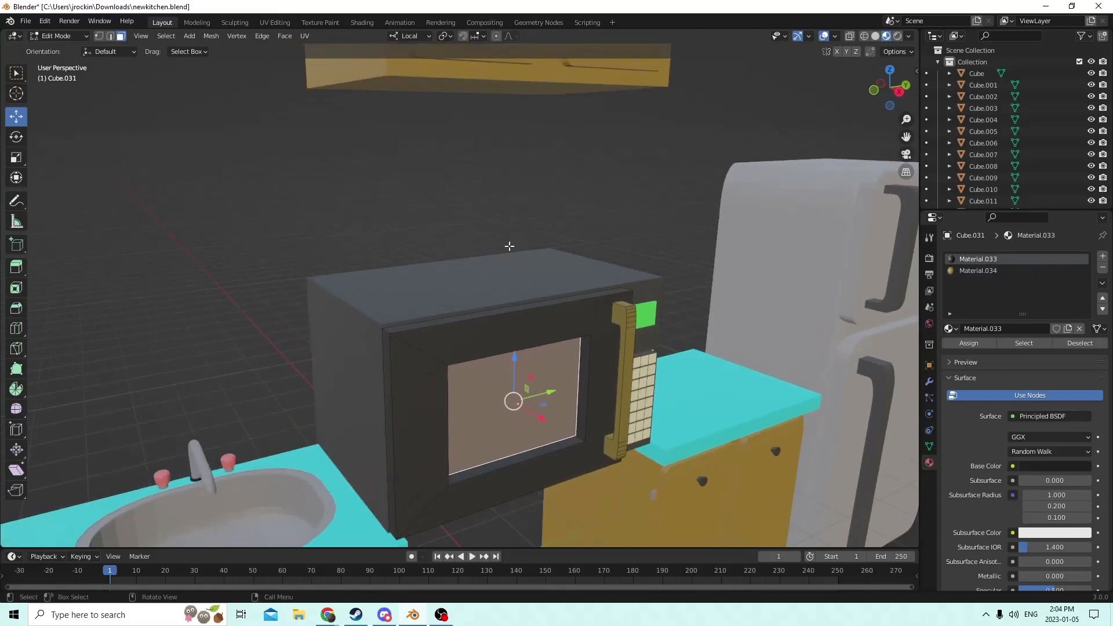
{"action": "scroll", "coordinate": [659, 265], "scroll_direction": "up", "scroll_amount": 5}
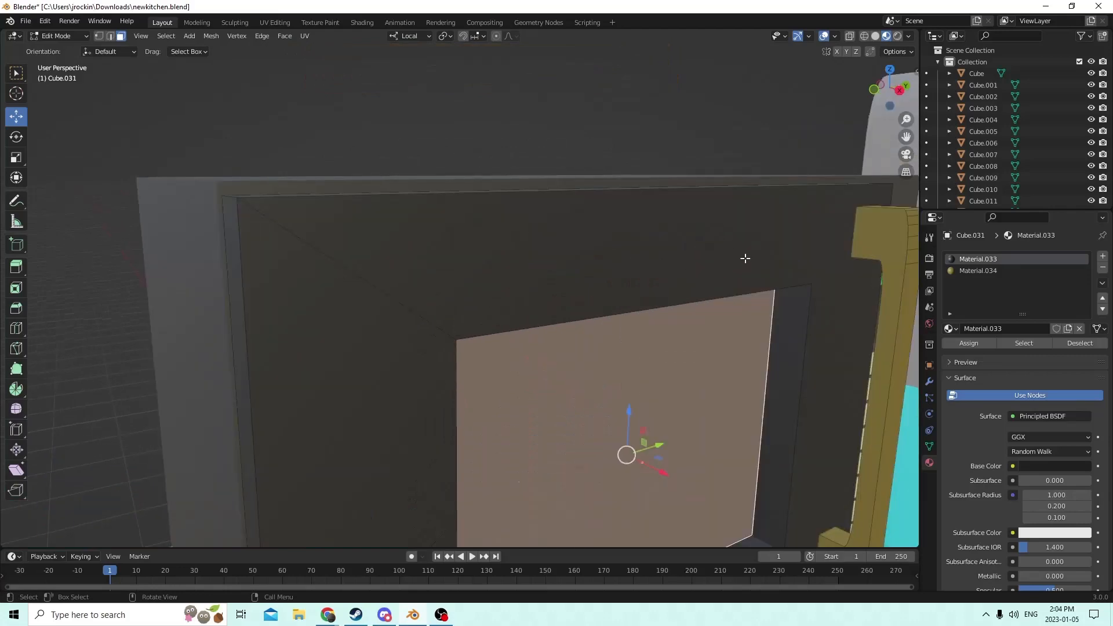
{"action": "scroll", "coordinate": [802, 260], "scroll_direction": "up", "scroll_amount": 2}
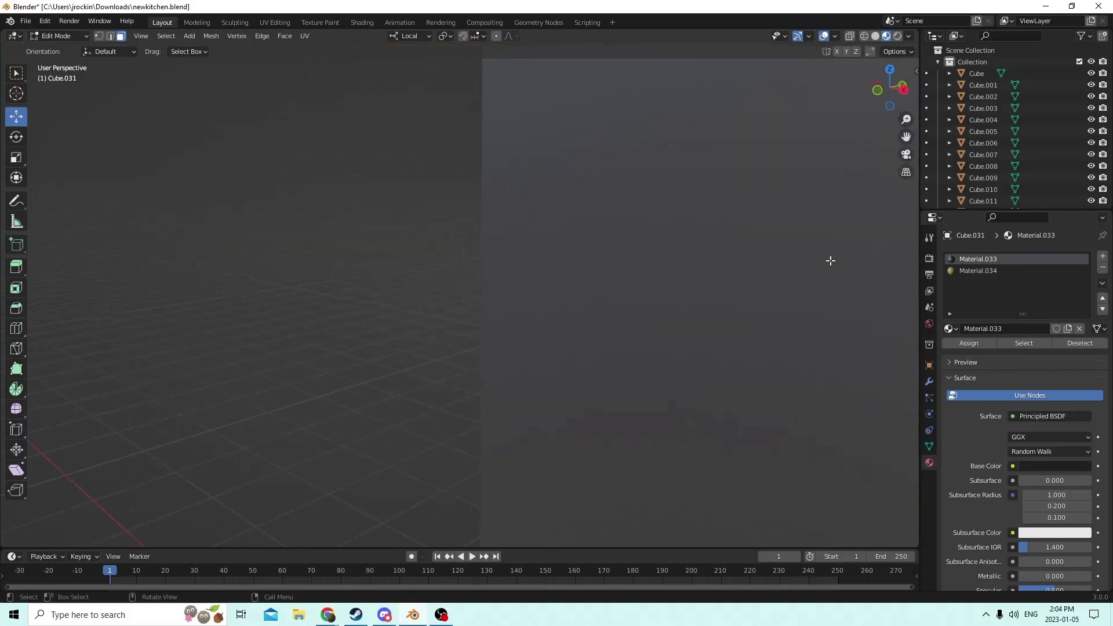
{"action": "scroll", "coordinate": [746, 201], "scroll_direction": "down", "scroll_amount": 8}
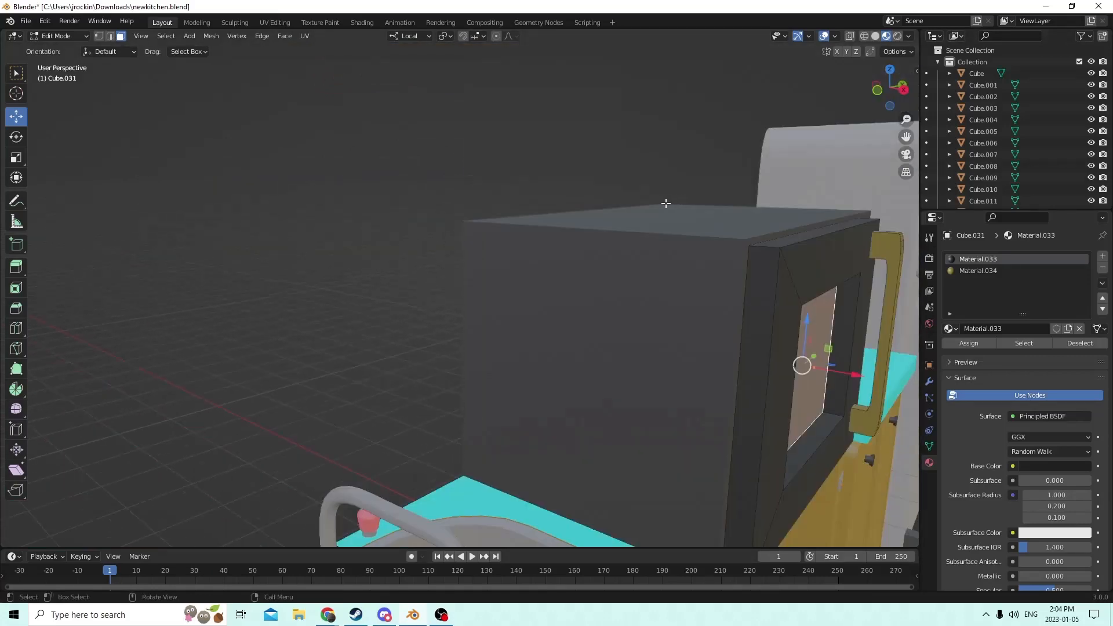
- Pull the microwave door straight out in front of the body in Object Mode and return to editing its mesh
{"action": "key", "text": "Tab"}
{"action": "scroll", "coordinate": [648, 245], "scroll_direction": "up", "scroll_amount": 2}
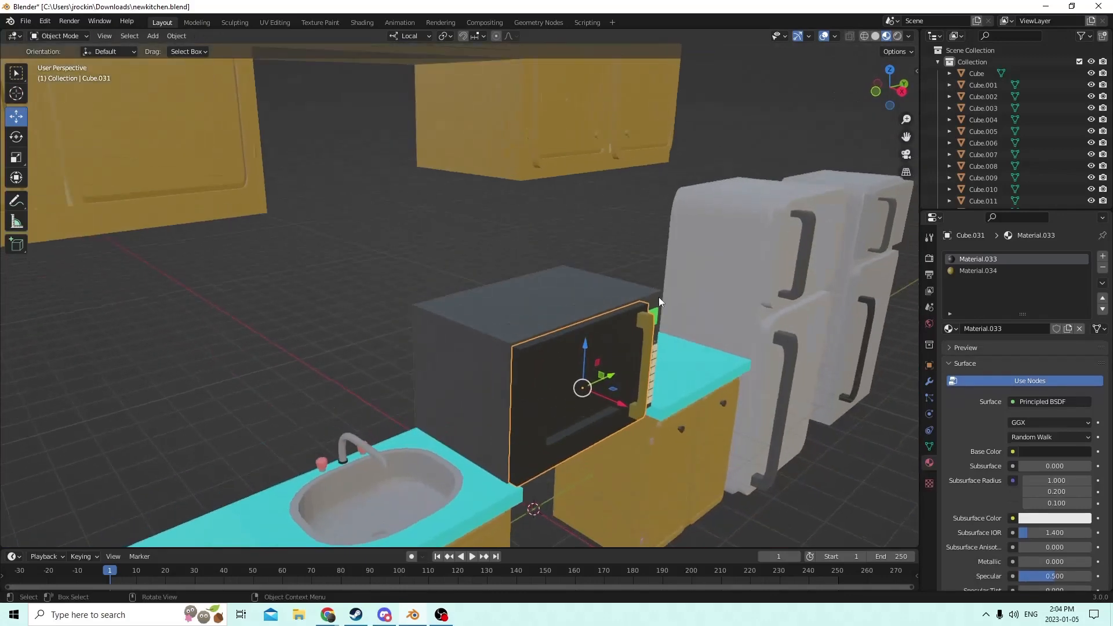
{"action": "key", "text": "Tab"}
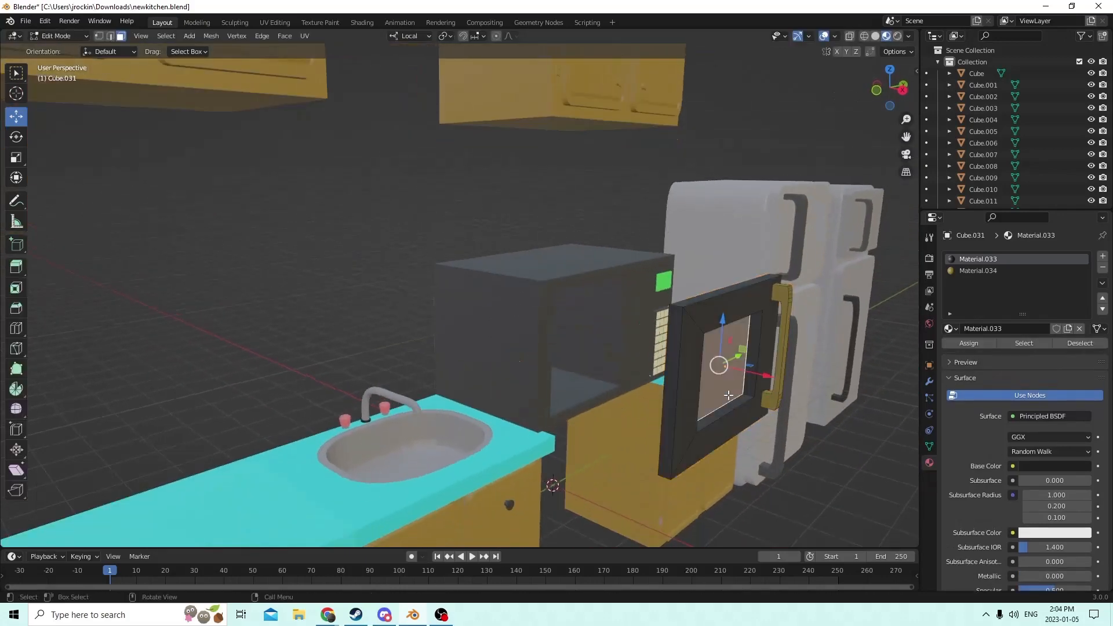
{"action": "middle_click_drag", "start_coordinate": [732, 417], "coordinate": [933, 278]}
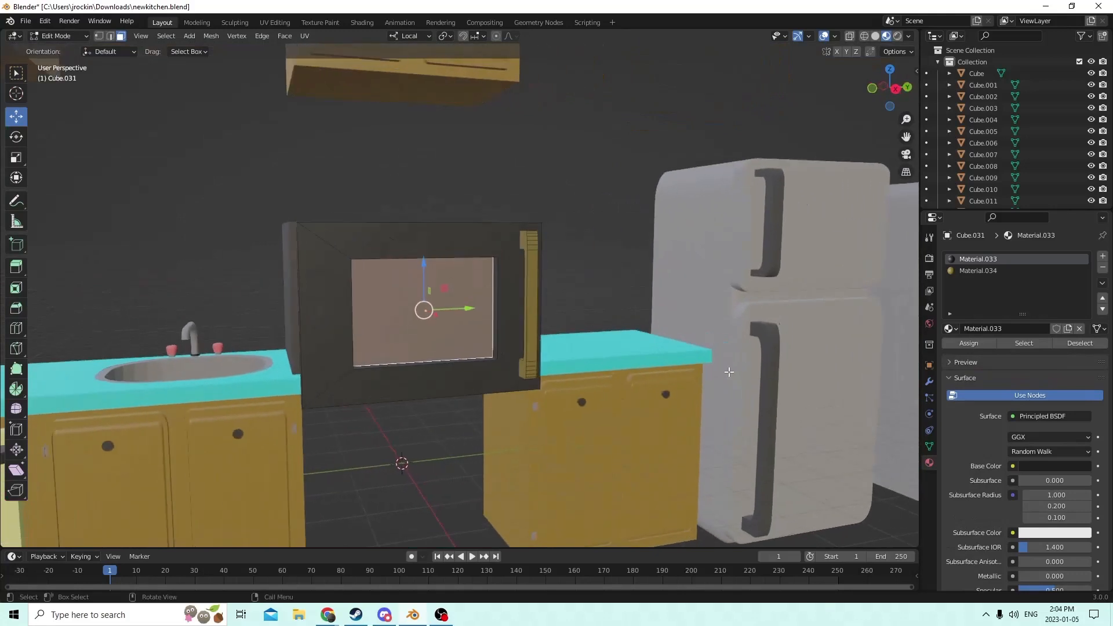
- Add a third material with a mint green base color and assign it to the door's selected window face
{"action": "left_click", "coordinate": [1102, 257]}
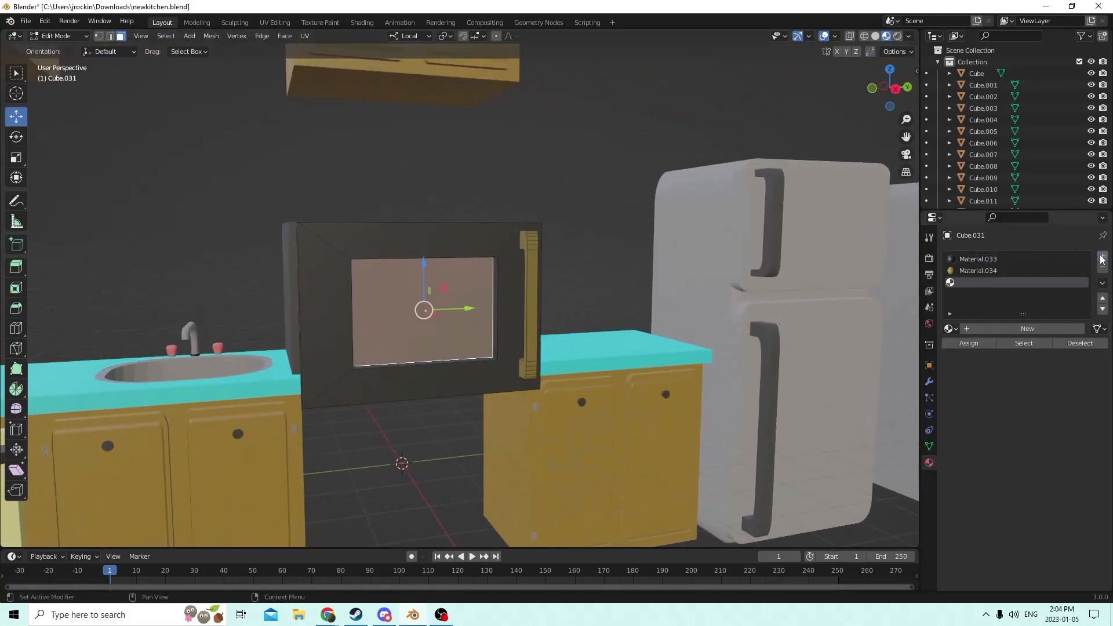
{"action": "left_click", "coordinate": [1021, 331]}
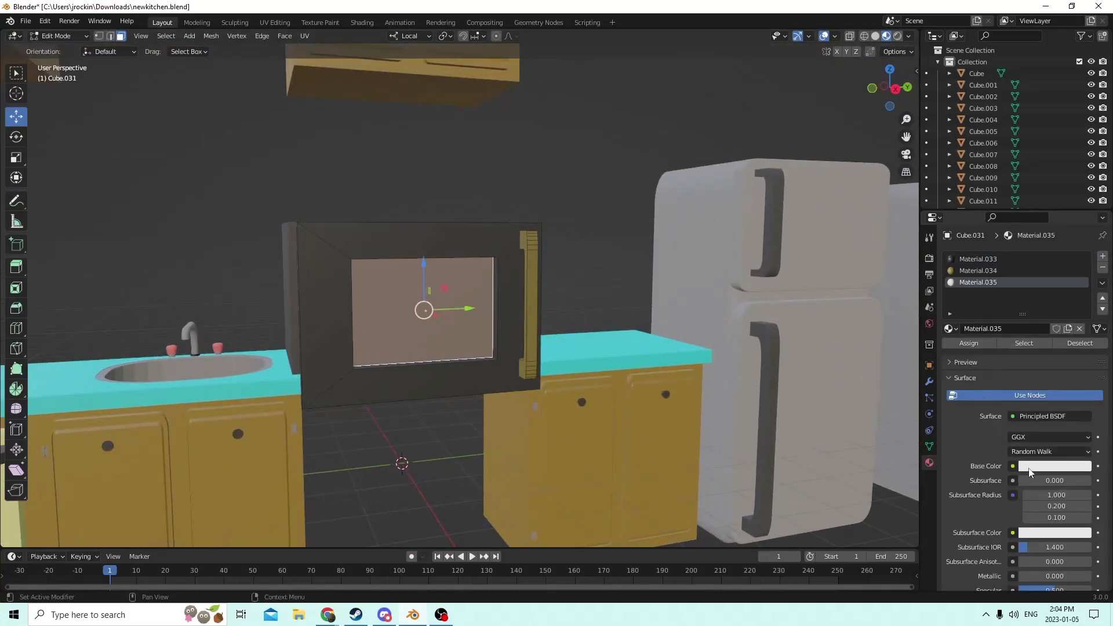
{"action": "left_click", "coordinate": [1030, 468]}
{"action": "left_click_drag", "start_coordinate": [1030, 347], "coordinate": [1020, 308]}
{"action": "left_click", "coordinate": [969, 343]}
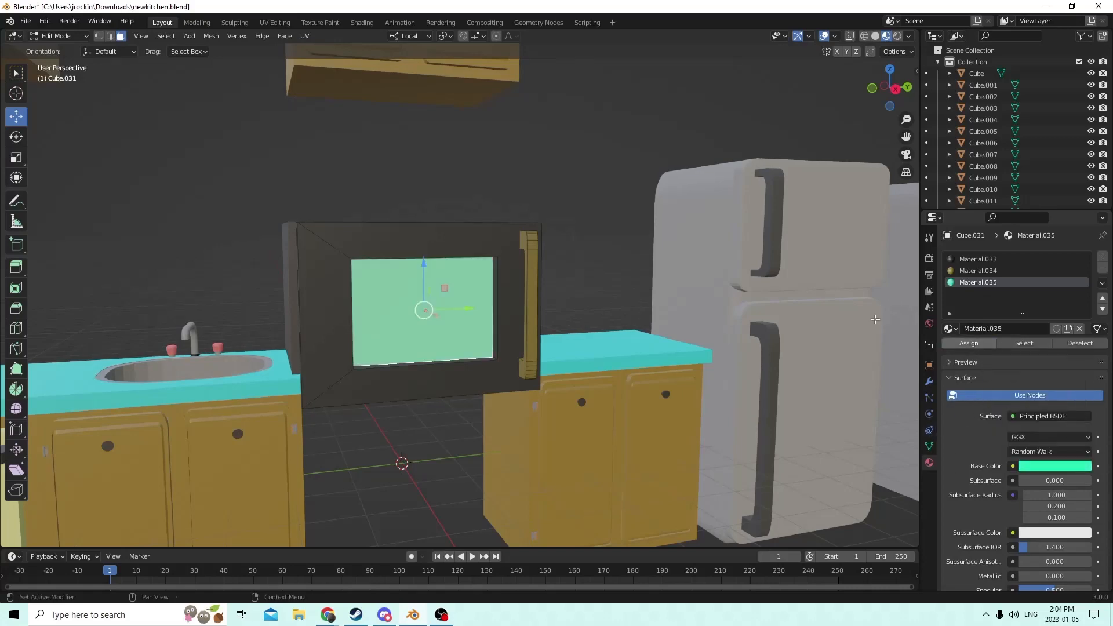
- Return to Object Mode and move the microwave door back along its local X axis until it sits against the body
{"action": "middle_click_drag", "start_coordinate": [667, 324], "coordinate": [626, 281]}
{"action": "middle_click_drag", "start_coordinate": [634, 215], "coordinate": [739, 406]}
{"action": "key", "text": "Tab"}
{"action": "left_click_drag", "start_coordinate": [739, 406], "coordinate": [618, 389]}
{"action": "scroll", "coordinate": [622, 364], "scroll_direction": "up", "scroll_amount": 2}
{"action": "scroll", "coordinate": [622, 361], "scroll_direction": "up", "scroll_amount": 1}
{"action": "middle_click_drag", "start_coordinate": [621, 359], "coordinate": [627, 360]}
{"action": "key", "text": "g"}
{"action": "key", "text": "x"}
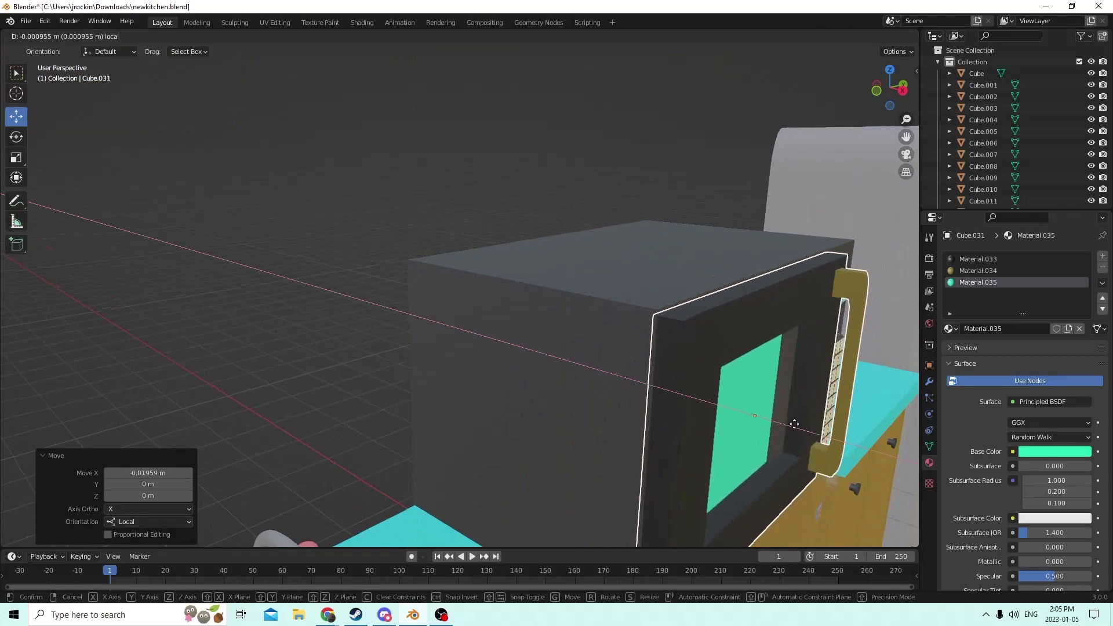
{"action": "left_click", "coordinate": [801, 424]}
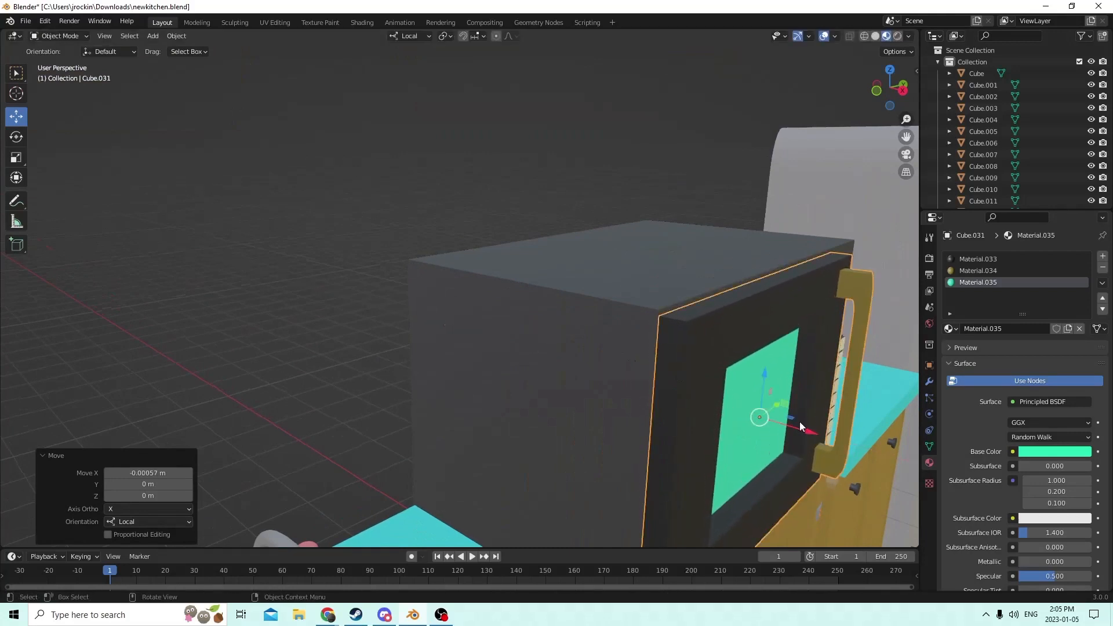
{"action": "left_click_drag", "start_coordinate": [805, 428], "coordinate": [806, 429]}
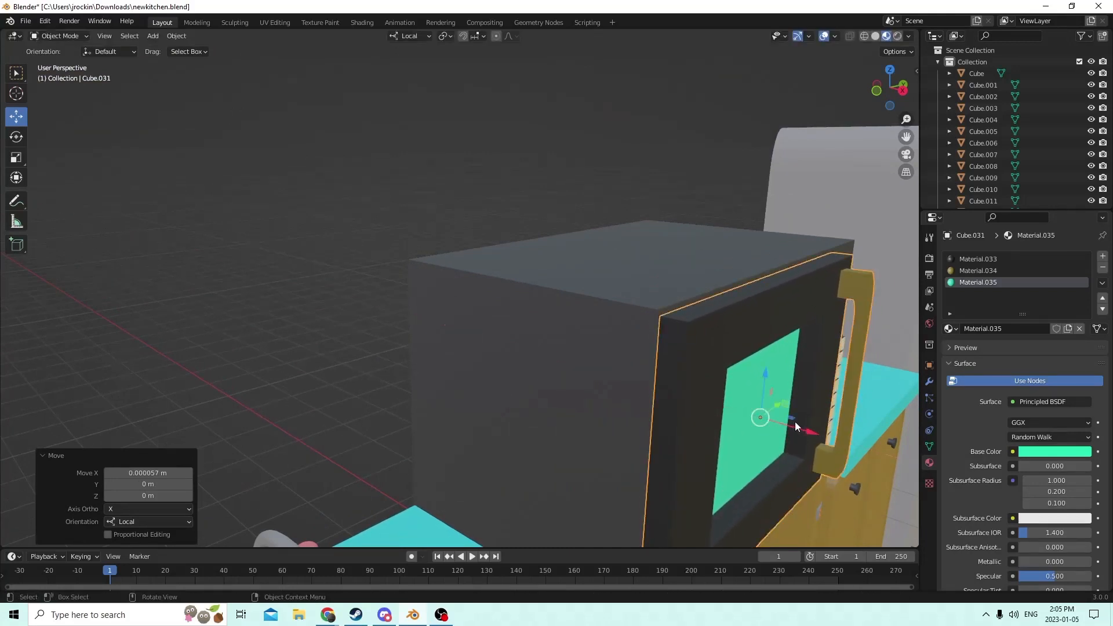
- Add the microwave body to the door selection and move both about -0.07 m along local Y, onto the counter between stove and sink
{"action": "middle_click_drag", "start_coordinate": [796, 425], "coordinate": [592, 388]}
{"action": "scroll", "coordinate": [686, 384], "scroll_direction": "down", "scroll_amount": 3}
{"action": "scroll", "coordinate": [524, 347], "scroll_direction": "down", "scroll_amount": 1}
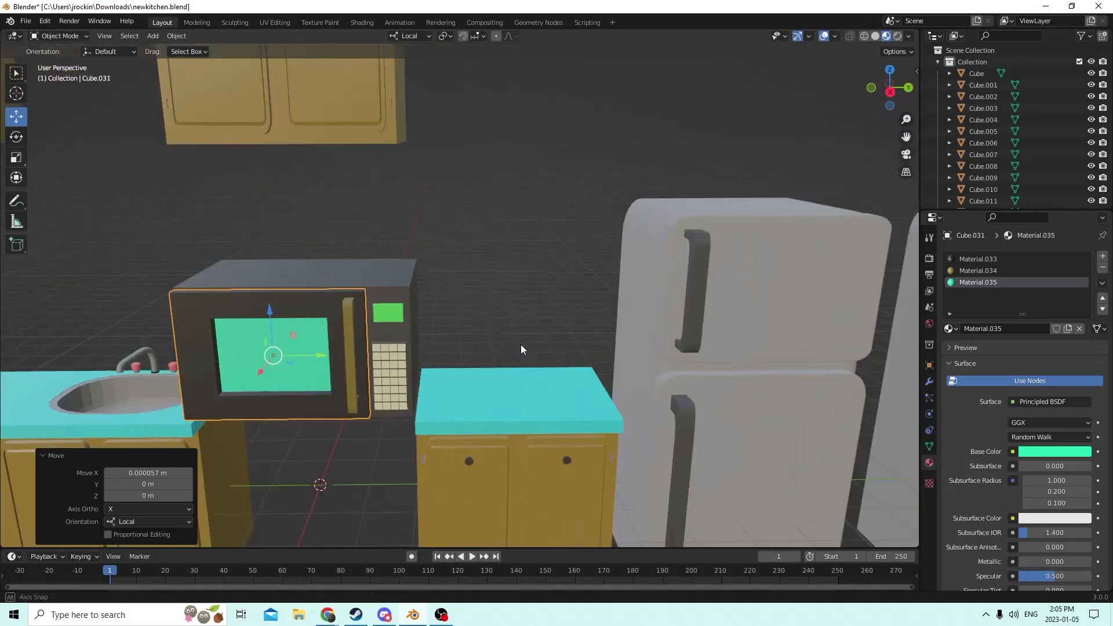
{"action": "mouse_move", "coordinate": [520, 344]}
{"action": "middle_mouse_down"}
{"action": "mouse_move", "coordinate": [518, 324]}
{"action": "mouse_move", "coordinate": [515, 342]}
{"action": "middle_mouse_up"}
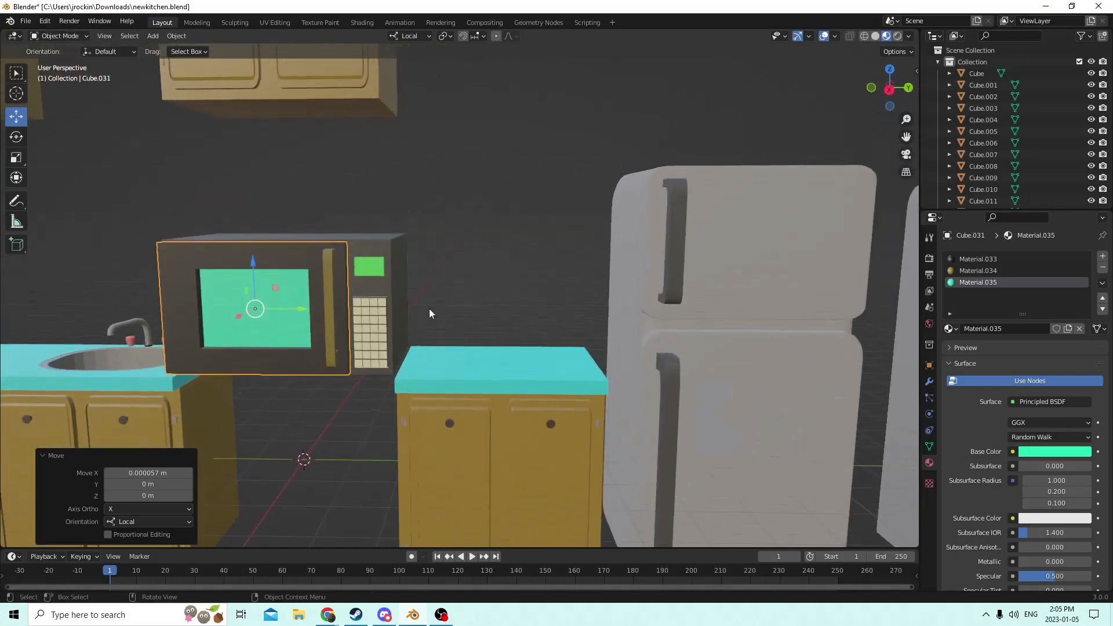
{"action": "left_click", "coordinate": [371, 246], "text": "shift"}
{"action": "scroll", "coordinate": [372, 273], "scroll_direction": "down", "scroll_amount": 3}
{"action": "middle_click_drag", "start_coordinate": [372, 281], "coordinate": [414, 318]}
{"action": "left_click_drag", "start_coordinate": [426, 361], "coordinate": [183, 332]}
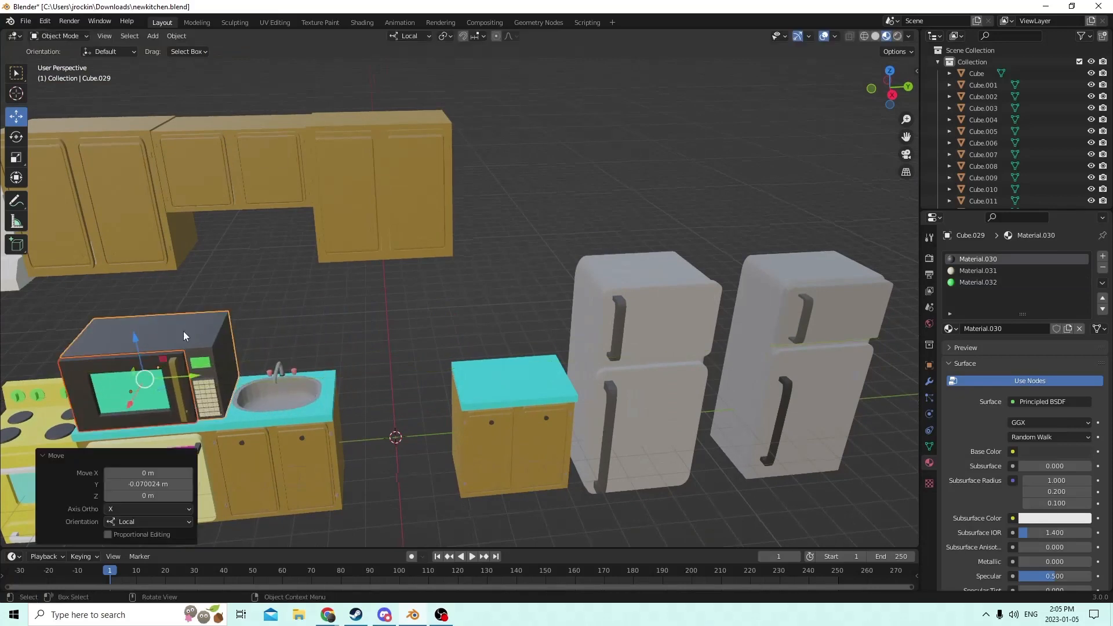
- Scale the microwave body and door down to about 0.74 along local Y and 0.80 along local Z
{"action": "middle_click_drag", "start_coordinate": [210, 318], "coordinate": [259, 294]}
{"action": "scroll", "coordinate": [259, 295], "scroll_direction": "up", "scroll_amount": 2}
{"action": "middle_click_drag", "start_coordinate": [116, 277], "coordinate": [81, 227]}
{"action": "left_click", "coordinate": [16, 157]}
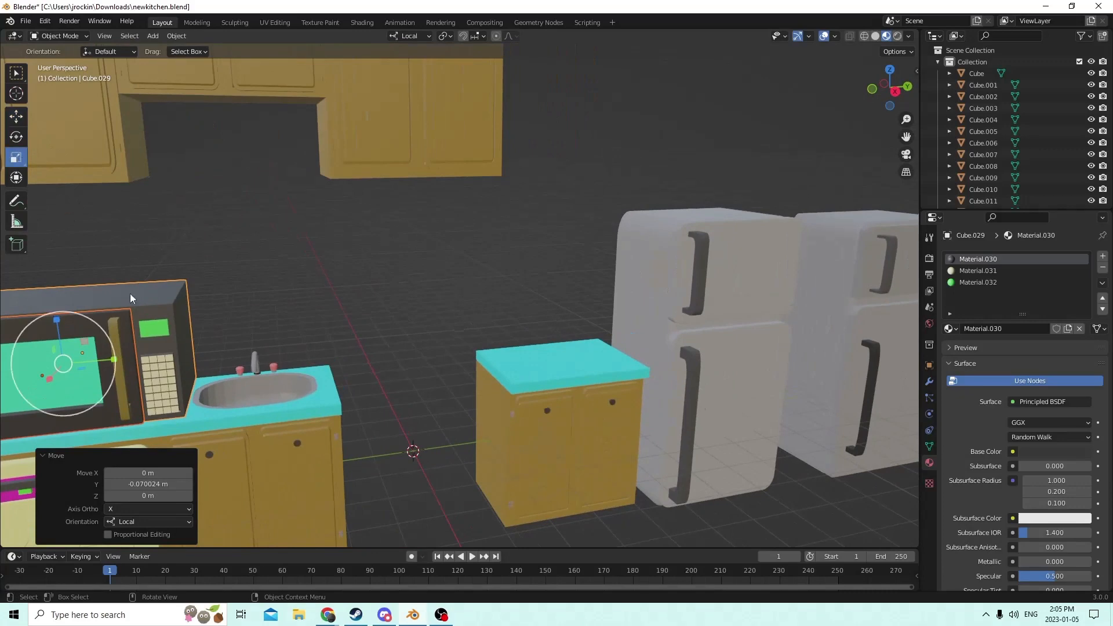
{"action": "left_click_drag", "start_coordinate": [116, 352], "coordinate": [97, 357]}
{"action": "middle_click_drag", "start_coordinate": [98, 354], "coordinate": [139, 344]}
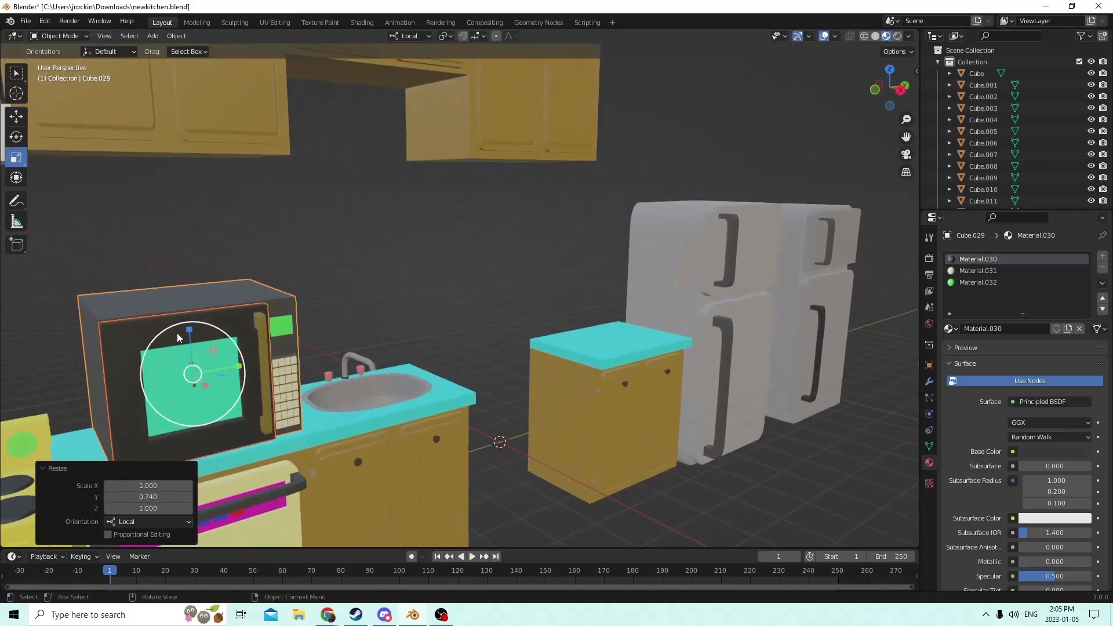
{"action": "left_click_drag", "start_coordinate": [189, 331], "coordinate": [190, 344]}
{"action": "middle_click_drag", "start_coordinate": [190, 341], "coordinate": [167, 283]}
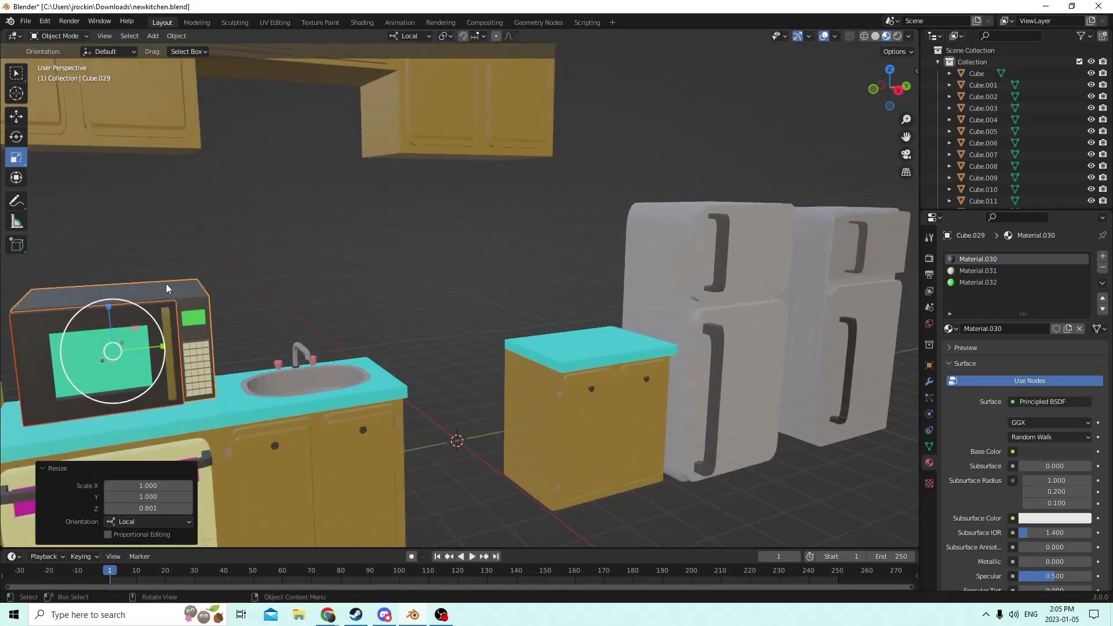
- Deselect the microwave and examine its proportions and placement on the counter from several angles
{"action": "left_click", "coordinate": [288, 241]}
{"action": "scroll", "coordinate": [288, 241], "scroll_direction": "down", "scroll_amount": 1}
{"action": "mouse_move", "coordinate": [272, 241]}
{"action": "middle_mouse_down"}
{"action": "mouse_move", "coordinate": [219, 256]}
{"action": "mouse_move", "coordinate": [265, 241]}
{"action": "middle_mouse_up"}
{"action": "scroll", "coordinate": [265, 245], "scroll_direction": "down", "scroll_amount": 3}
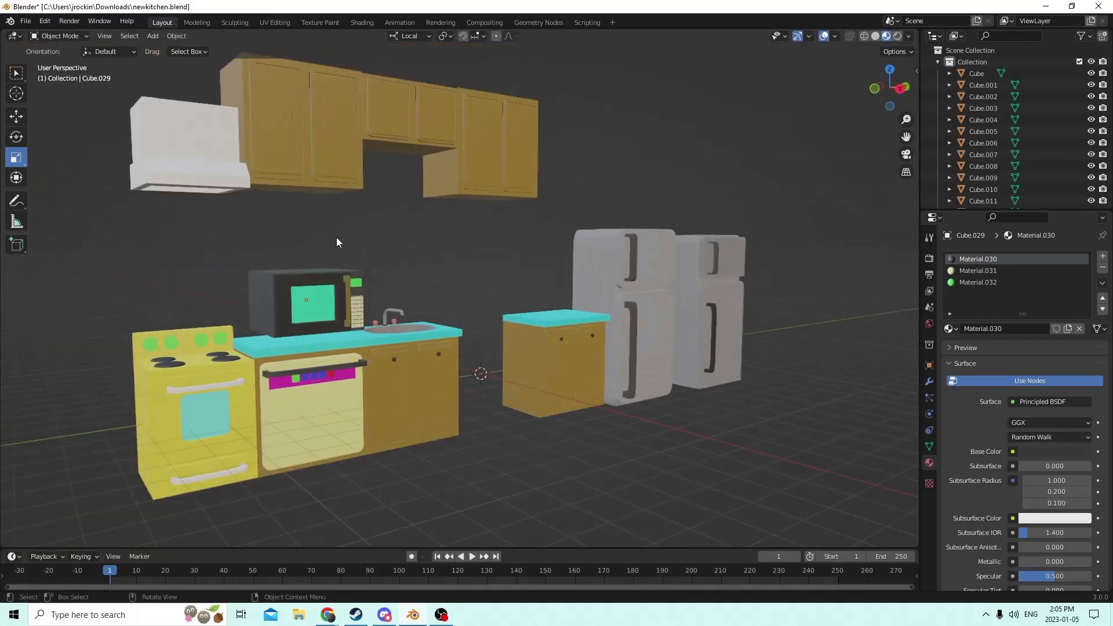
{"action": "middle_click_drag", "start_coordinate": [335, 241], "coordinate": [491, 226]}
{"action": "scroll", "coordinate": [457, 224], "scroll_direction": "up", "scroll_amount": 5}
{"action": "scroll", "coordinate": [458, 215], "scroll_direction": "down", "scroll_amount": 2}
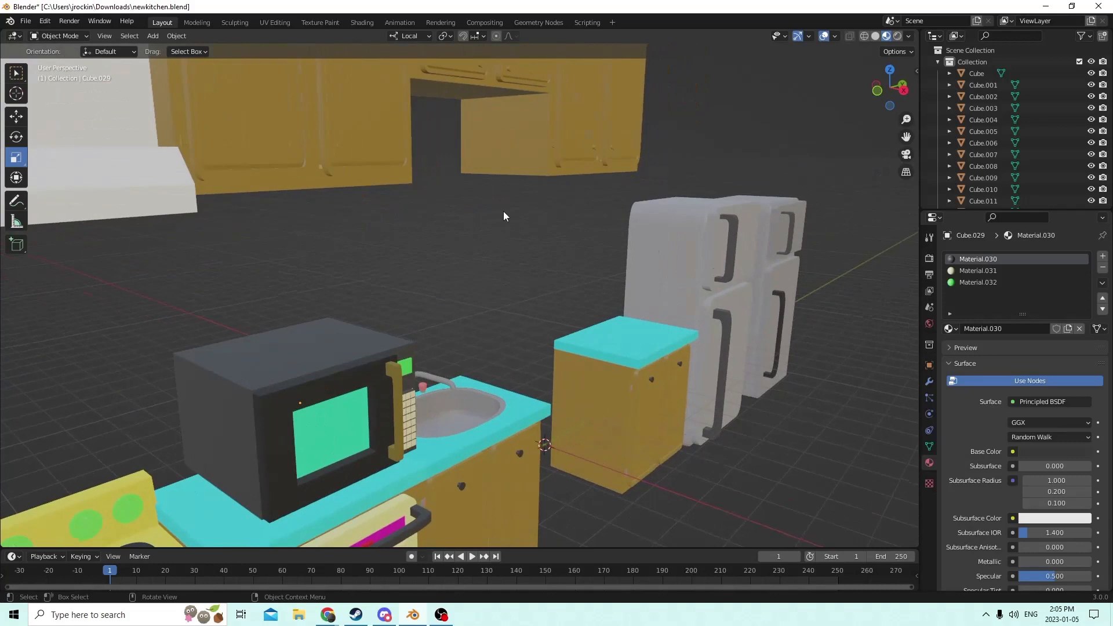